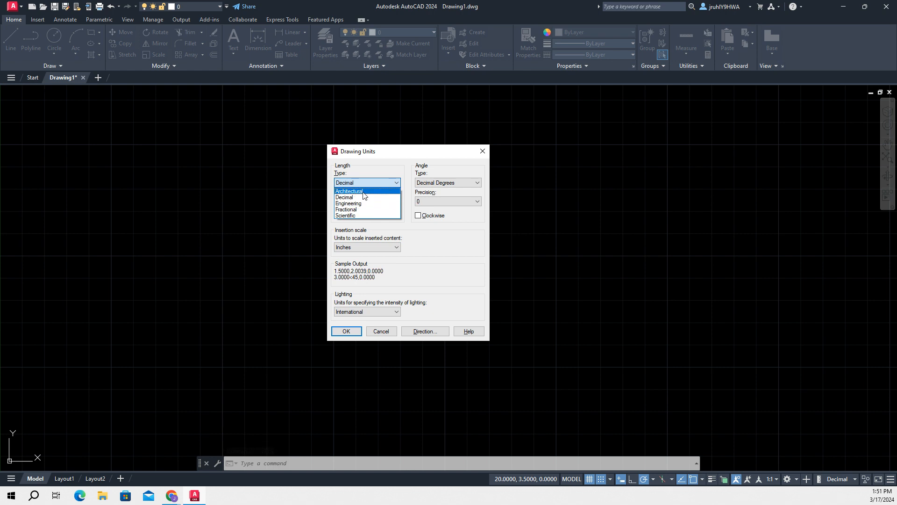
Configure the drawing units with Architectural length, Decimal Degrees angles and American lighting units
{"action": "left_click", "coordinate": [363, 191]}
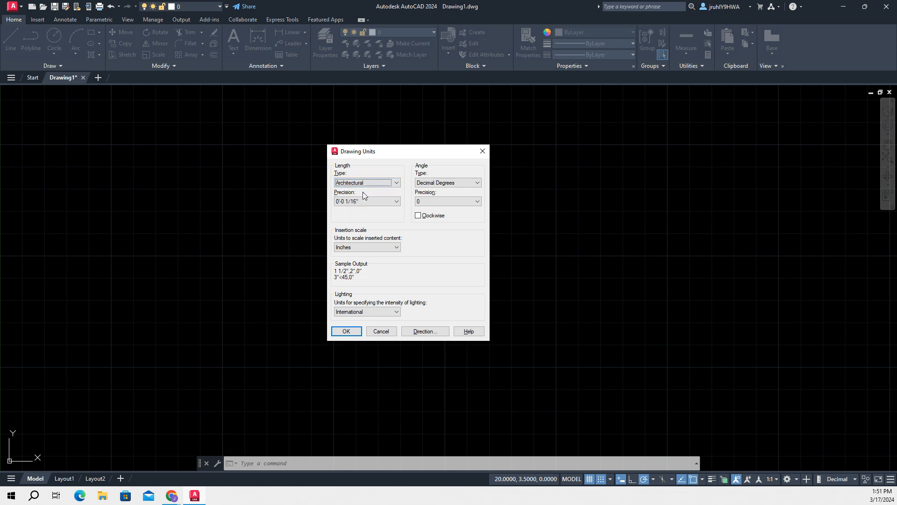
{"action": "left_click", "coordinate": [370, 309]}
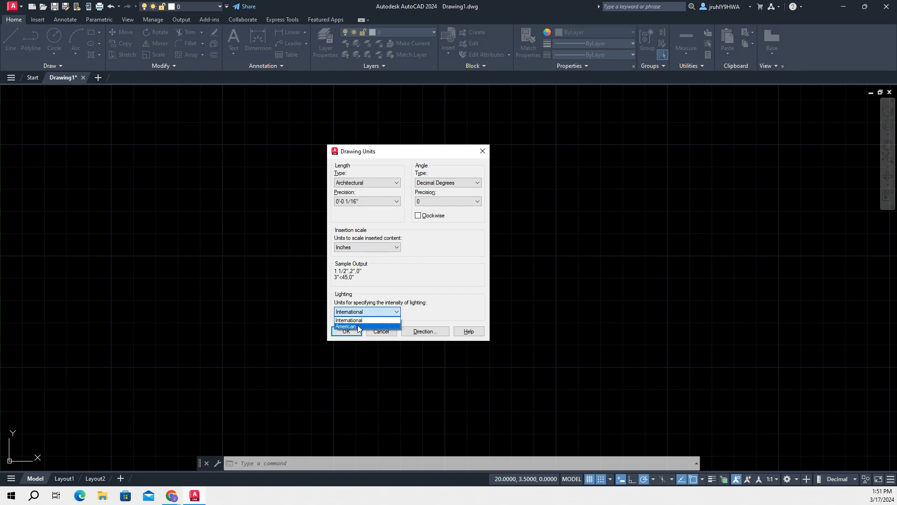
{"action": "left_click", "coordinate": [358, 327]}
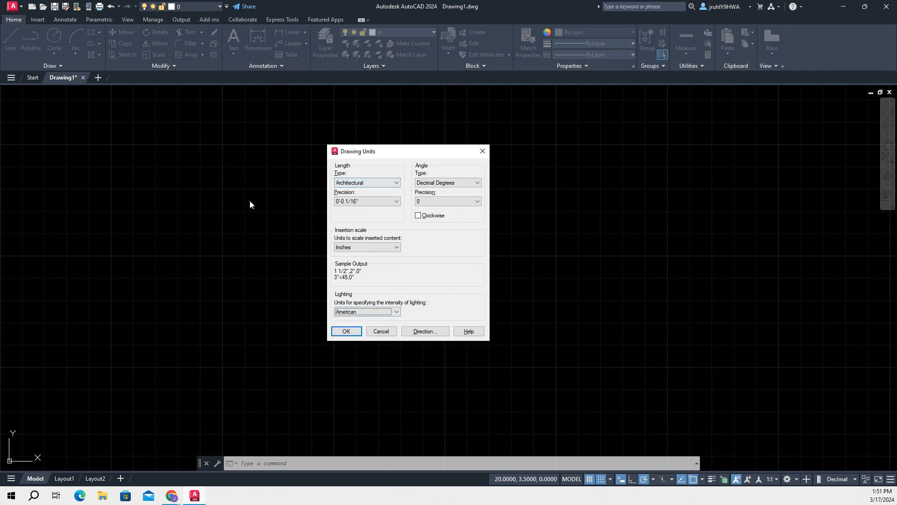
{"action": "left_click", "coordinate": [441, 186]}
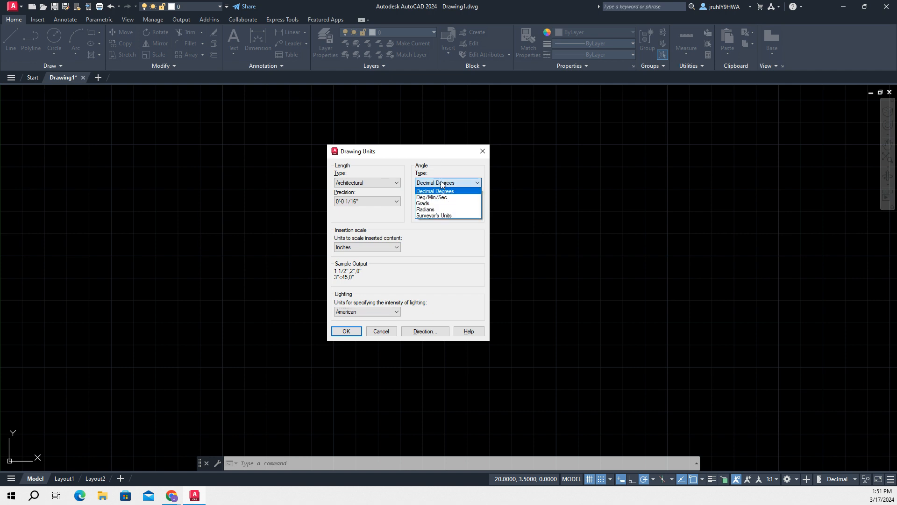
{"action": "left_click", "coordinate": [443, 184]}
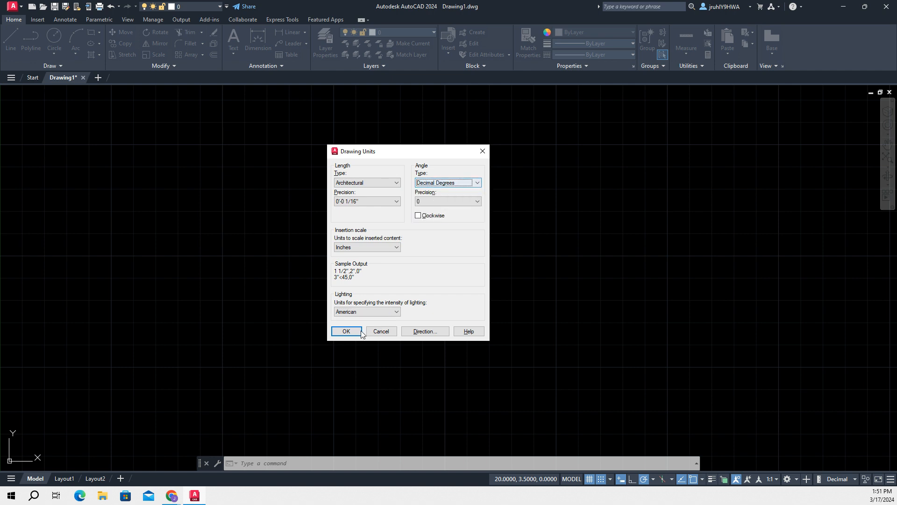
{"action": "left_click", "coordinate": [346, 330]}
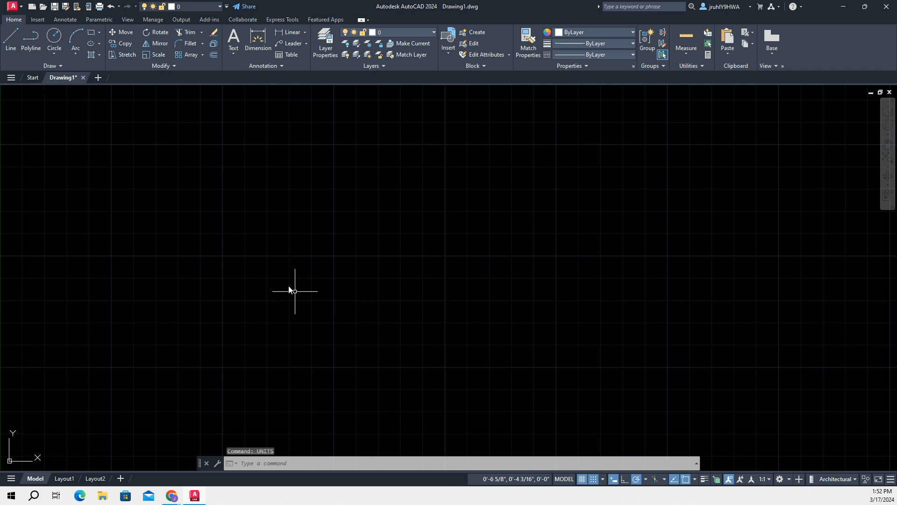
Set the text height of the Standard dimension style to 2'
{"action": "type", "text": "dim"}
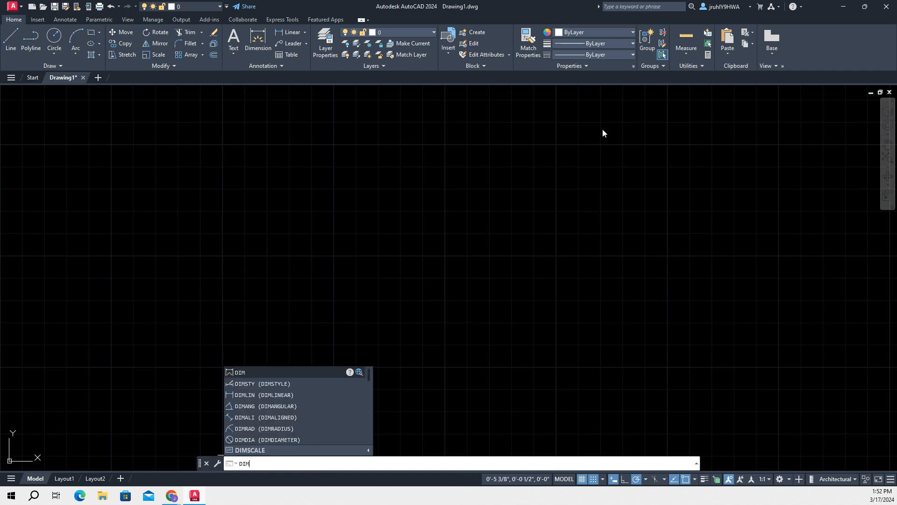
{"action": "left_click", "coordinate": [239, 382]}
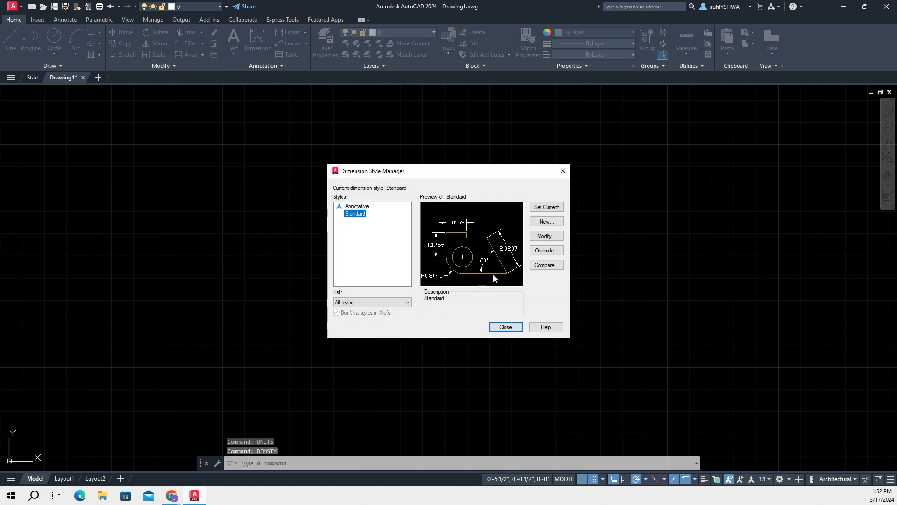
{"action": "left_click", "coordinate": [546, 236]}
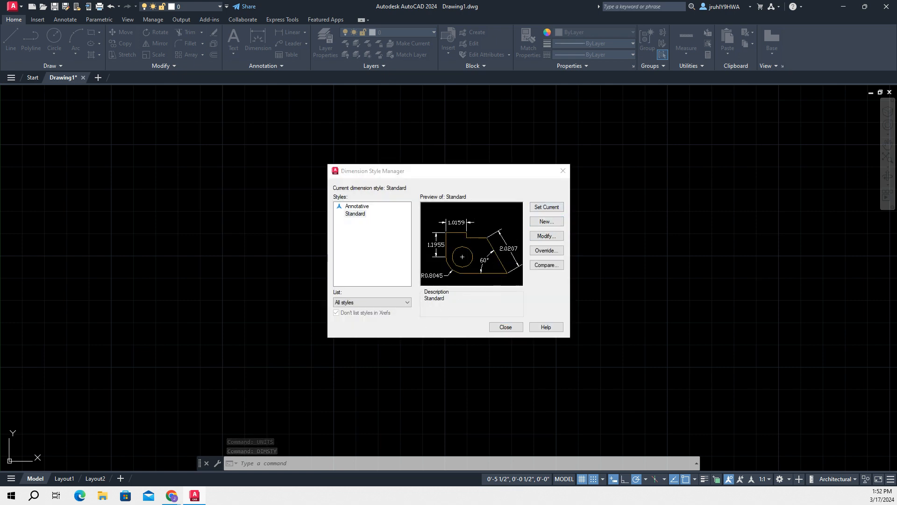
{"action": "left_click_drag", "start_coordinate": [397, 105], "coordinate": [123, 123]}
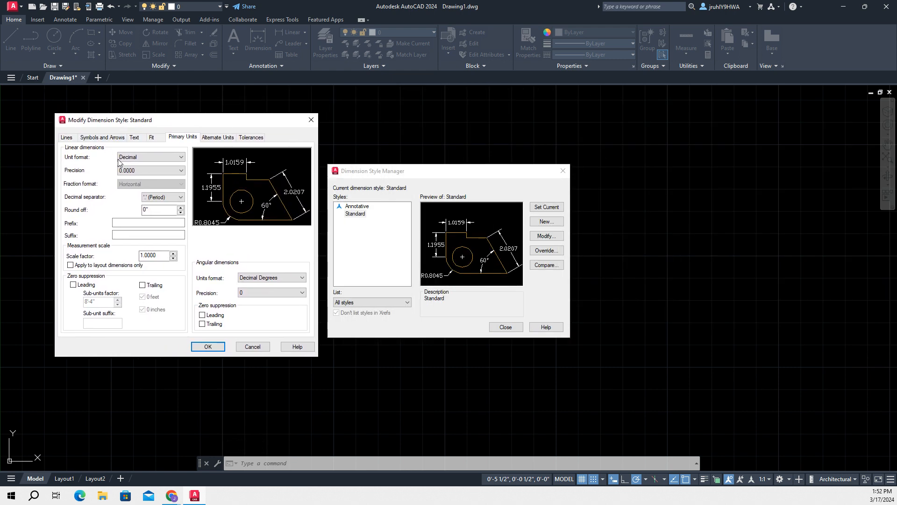
{"action": "left_click", "coordinate": [135, 140]}
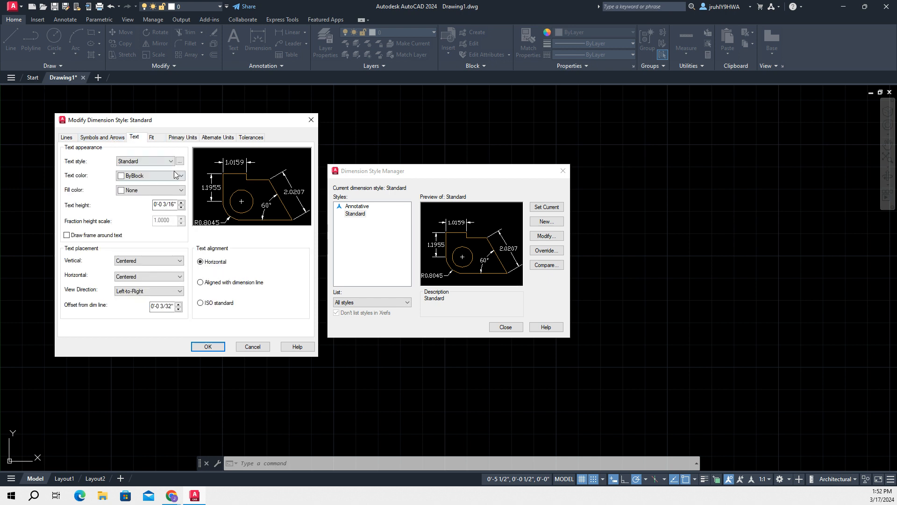
{"action": "double_click", "coordinate": [167, 204]}
{"action": "type", "text": "2"}
Set the Standard dimension style's primary unit format to Architectural and finish editing the style
{"action": "left_click", "coordinate": [181, 138]}
{"action": "left_click", "coordinate": [176, 157]}
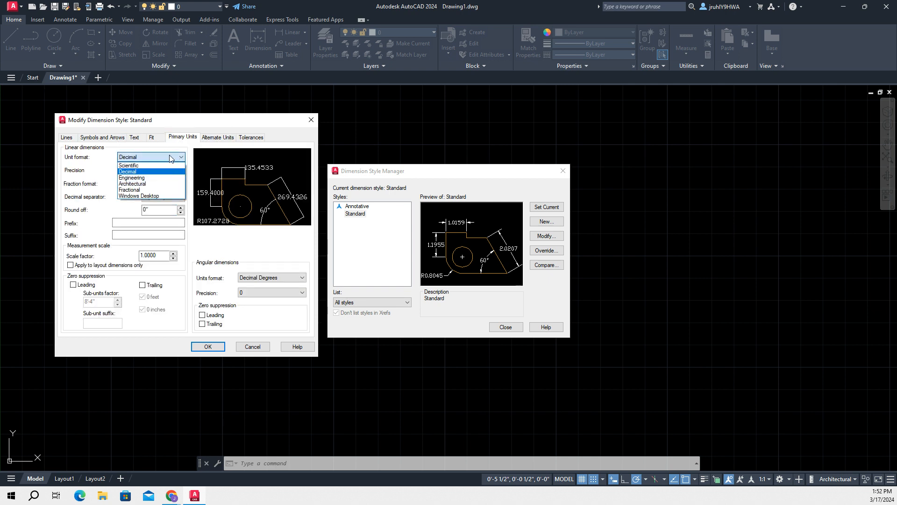
{"action": "left_click", "coordinate": [149, 188]}
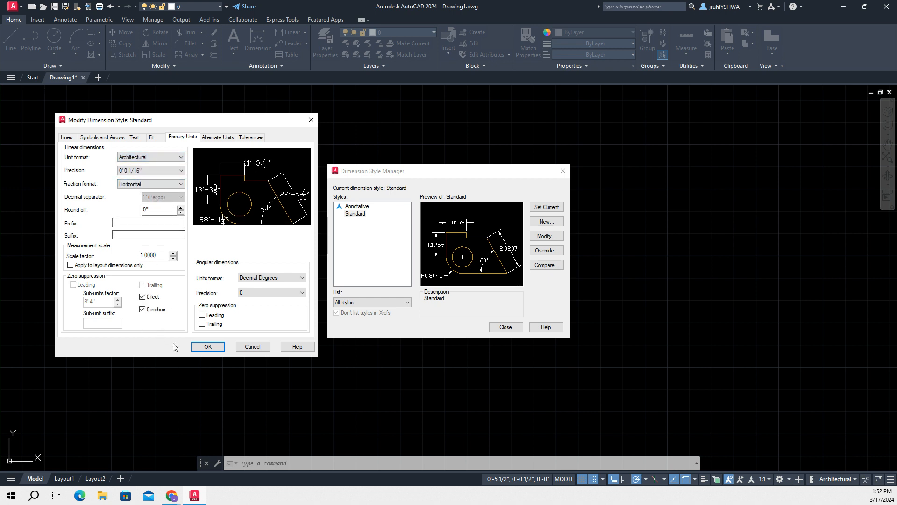
{"action": "left_click", "coordinate": [211, 347]}
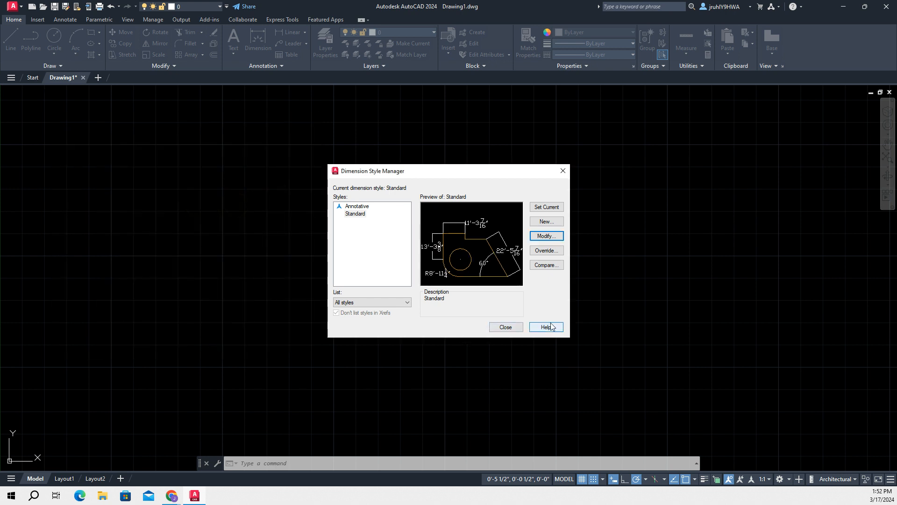
{"action": "left_click", "coordinate": [506, 326]}
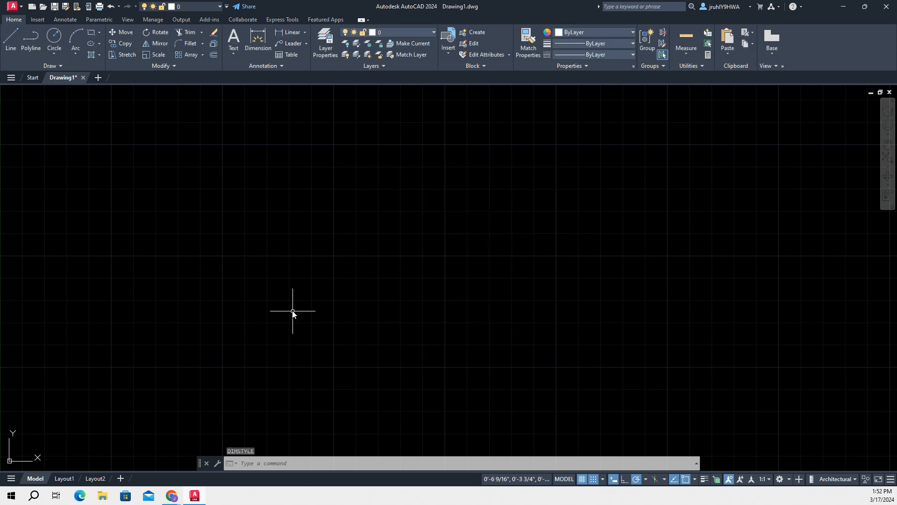
Create a new layer named Walls and give it the dark red index color 16
{"action": "mouse_move", "coordinate": [456, 244]}
{"action": "middle_mouse_down"}
{"action": "mouse_move", "coordinate": [84, 364]}
{"action": "mouse_move", "coordinate": [220, 320]}
{"action": "mouse_move", "coordinate": [154, 366]}
{"action": "mouse_move", "coordinate": [84, 314]}
{"action": "middle_mouse_up"}
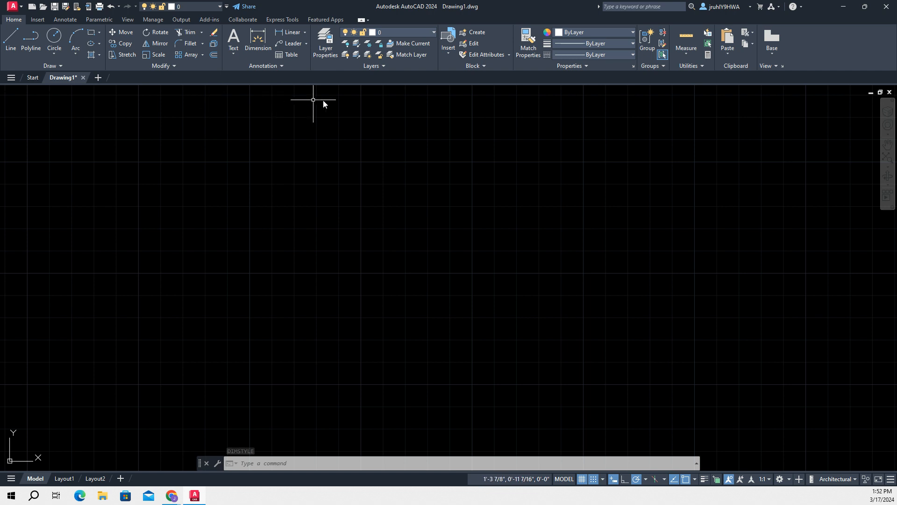
{"action": "left_click", "coordinate": [332, 32]}
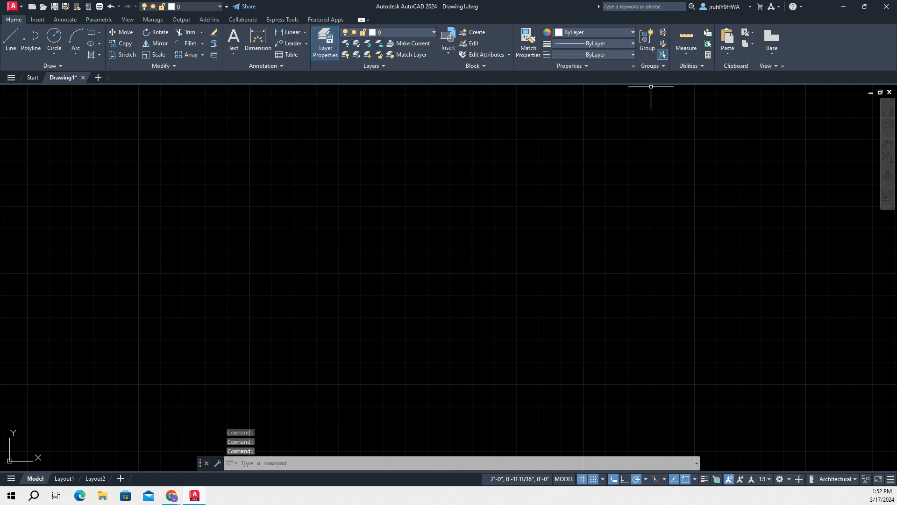
{"action": "left_click_drag", "start_coordinate": [687, 185], "coordinate": [241, 143]}
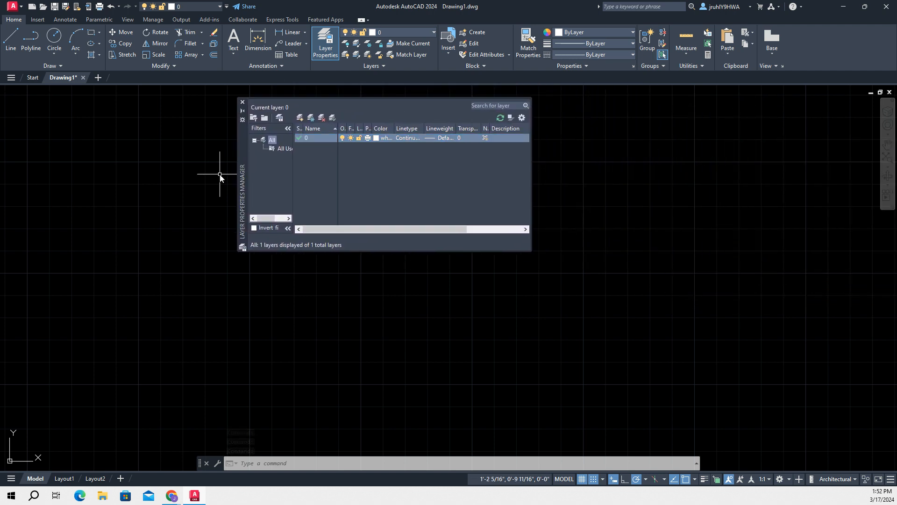
{"action": "left_click", "coordinate": [299, 117]}
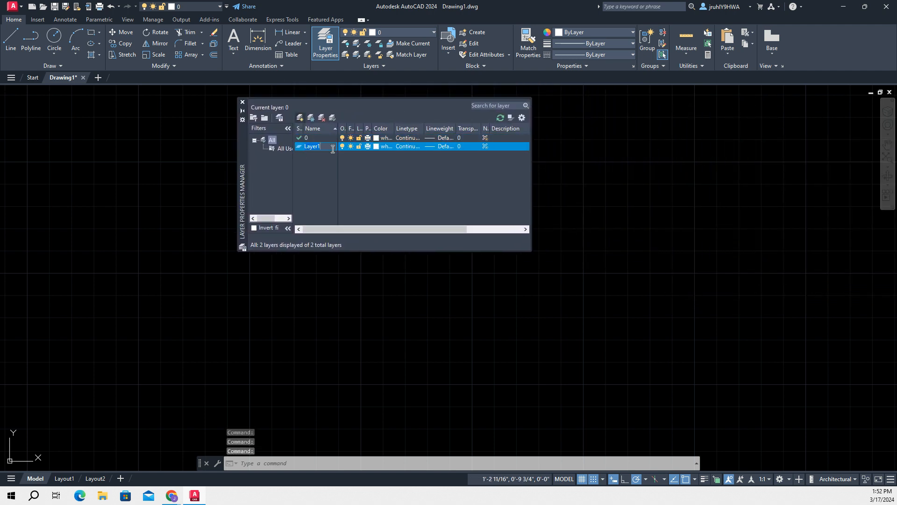
{"action": "type", "text": "Walls"}
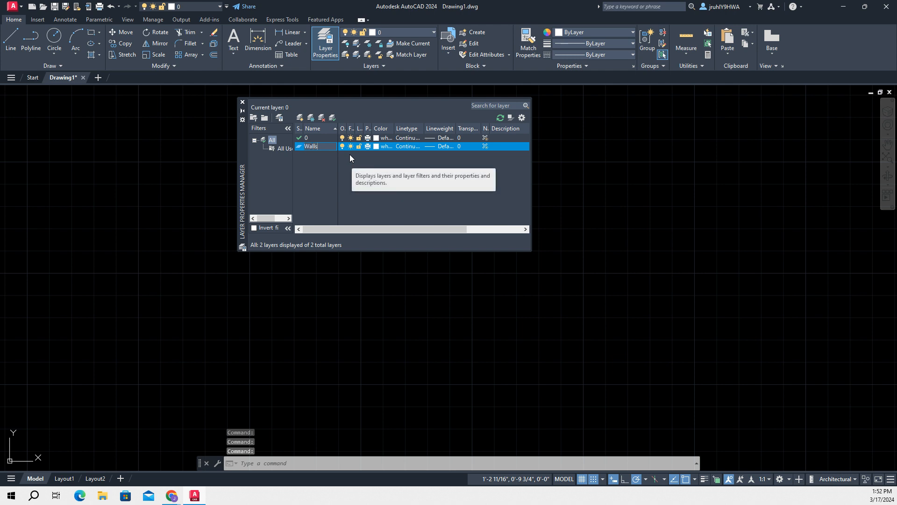
{"action": "left_click", "coordinate": [375, 148]}
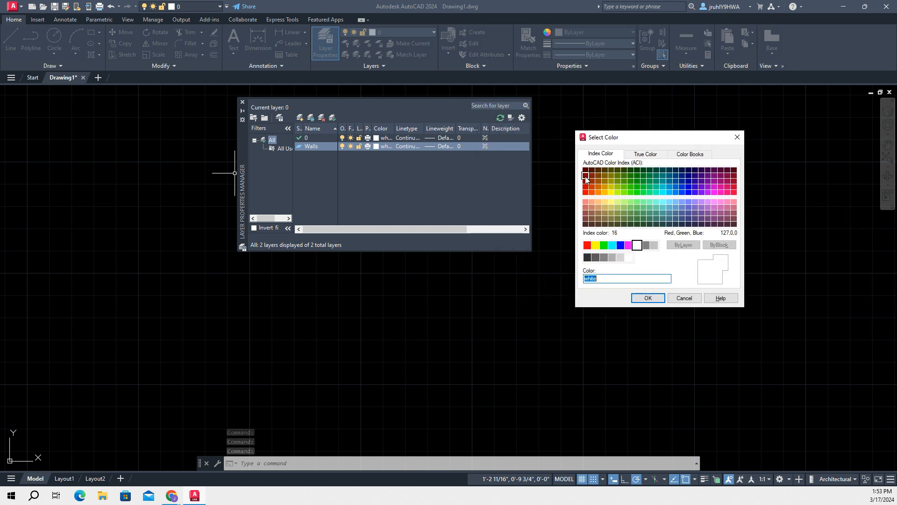
{"action": "left_click", "coordinate": [585, 176]}
{"action": "left_click", "coordinate": [645, 297]}
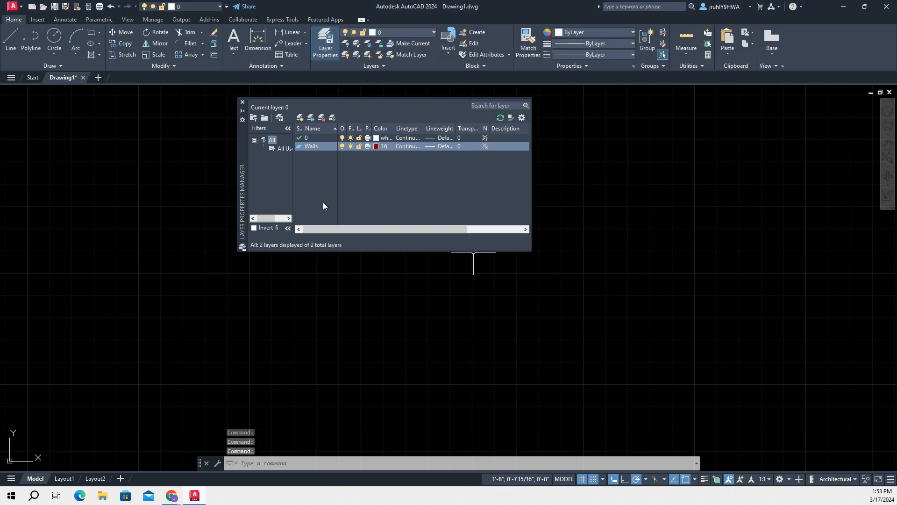
Add a layer named Doors with the green index color 94
{"action": "left_click", "coordinate": [299, 121]}
{"action": "type", "text": "D"}
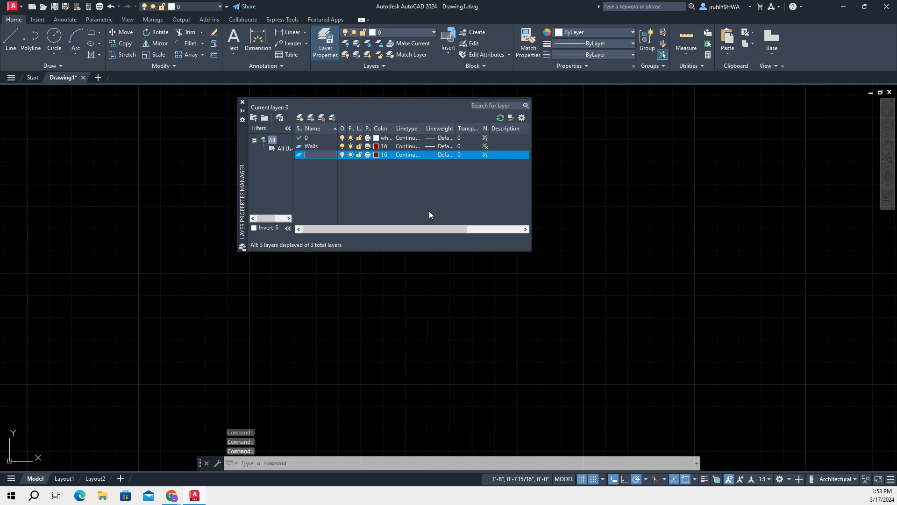
{"action": "type", "text": "oors"}
{"action": "left_click", "coordinate": [380, 155]}
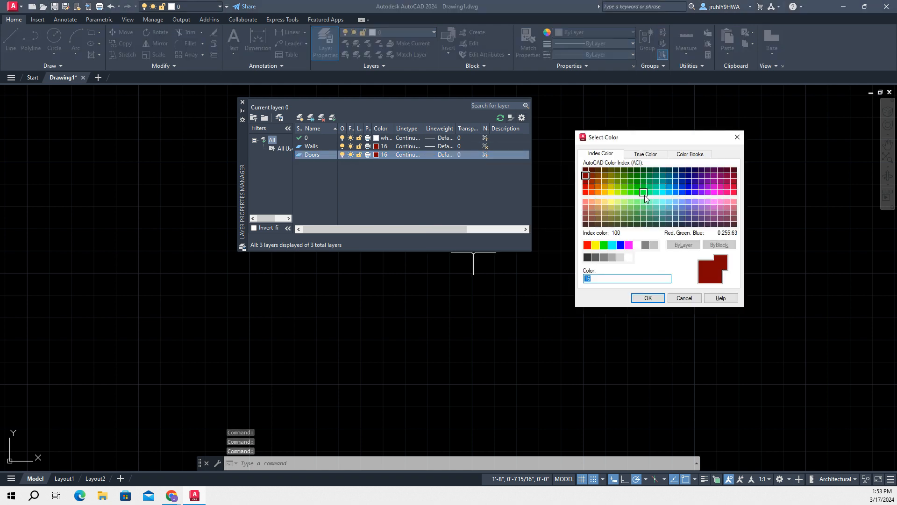
{"action": "left_click", "coordinate": [635, 182]}
{"action": "left_click", "coordinate": [642, 298]}
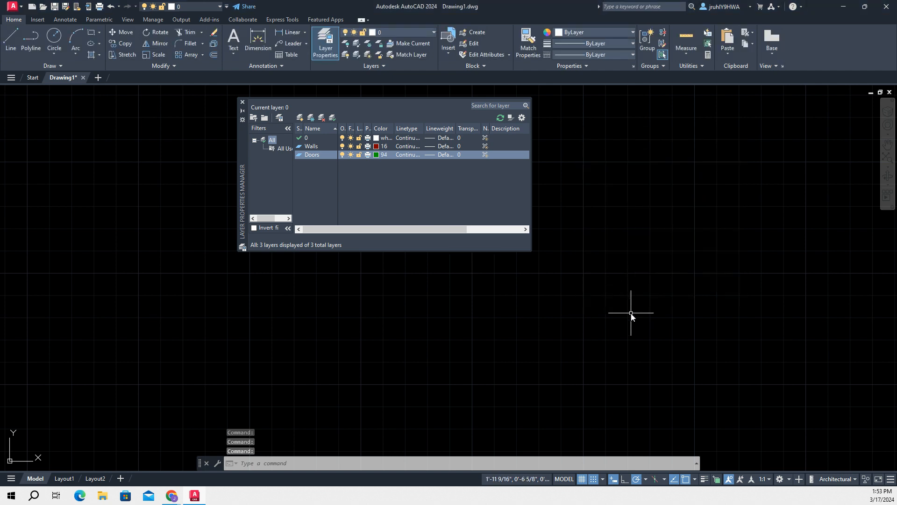
Add a layer named Stairs with the dark blue index color 174
{"action": "left_click", "coordinate": [300, 118]}
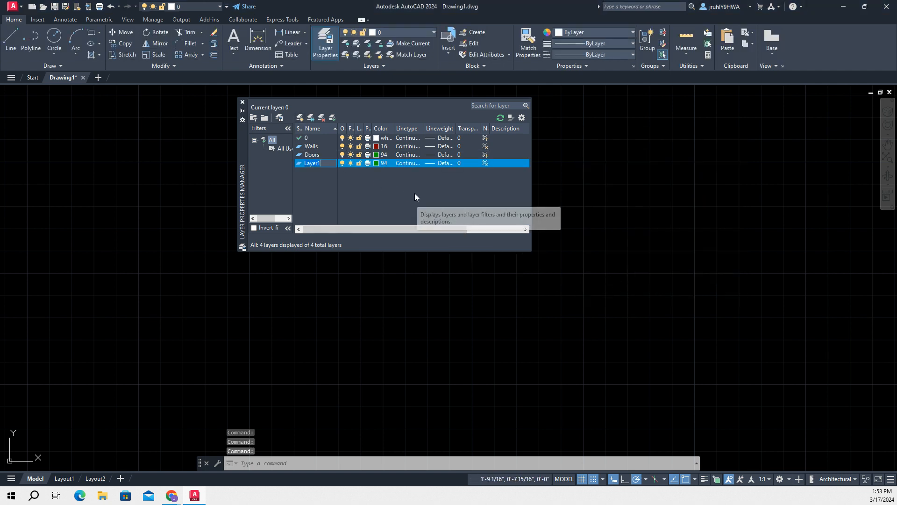
{"action": "type", "text": "Stai"}
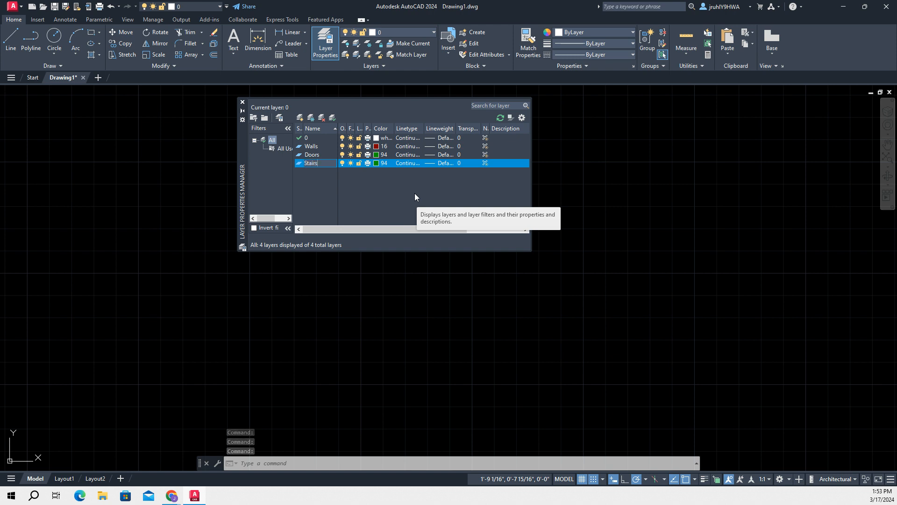
{"action": "type", "text": "rs"}
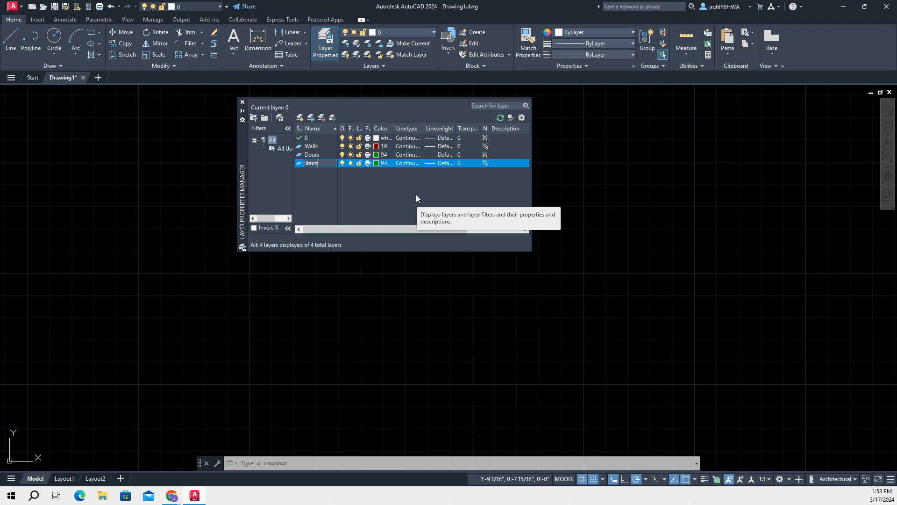
{"action": "left_click", "coordinate": [377, 162]}
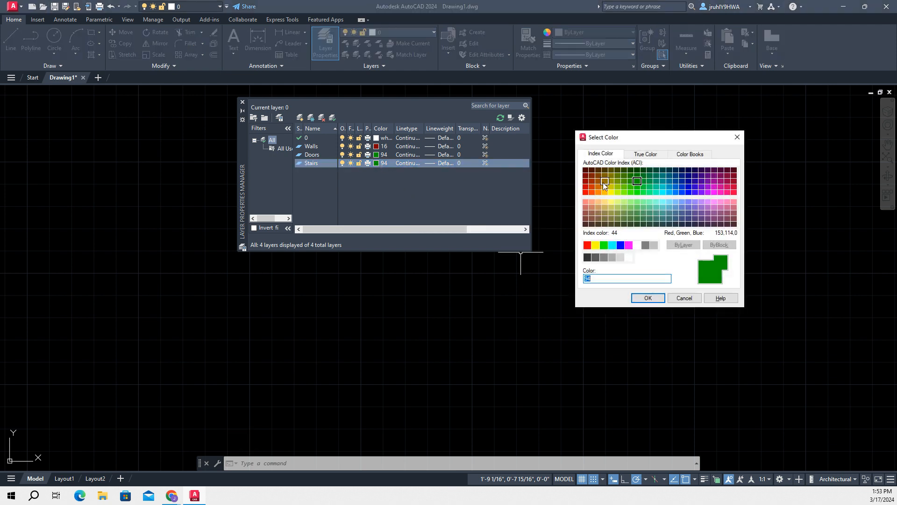
{"action": "left_click", "coordinate": [688, 181]}
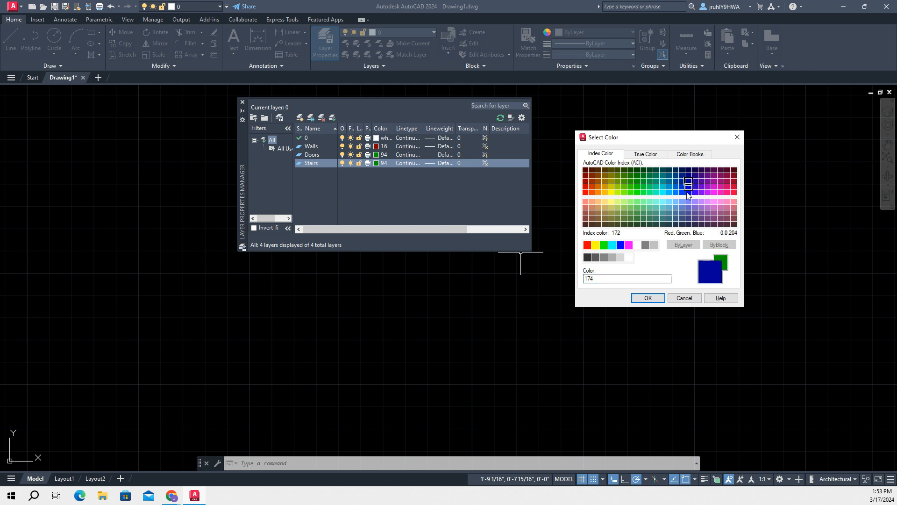
{"action": "left_click", "coordinate": [640, 294]}
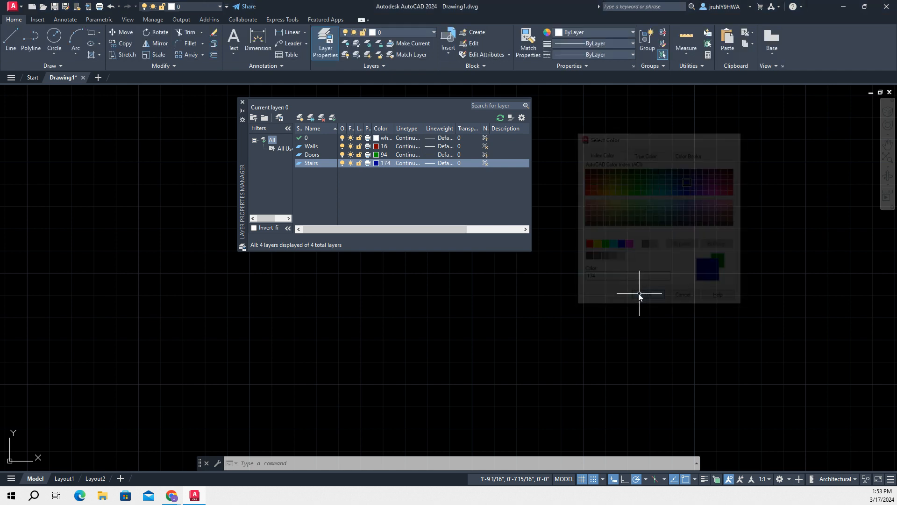
Add a layer named Dims with the light purple index color 183
{"action": "left_click", "coordinate": [299, 118]}
{"action": "key", "text": "BackSpace"}
{"action": "type", "text": "Dims"}
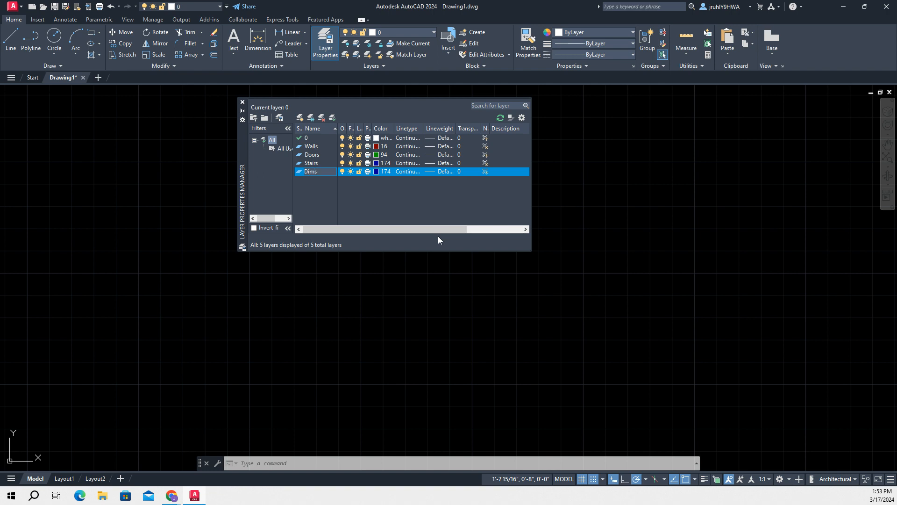
{"action": "left_click", "coordinate": [377, 171]}
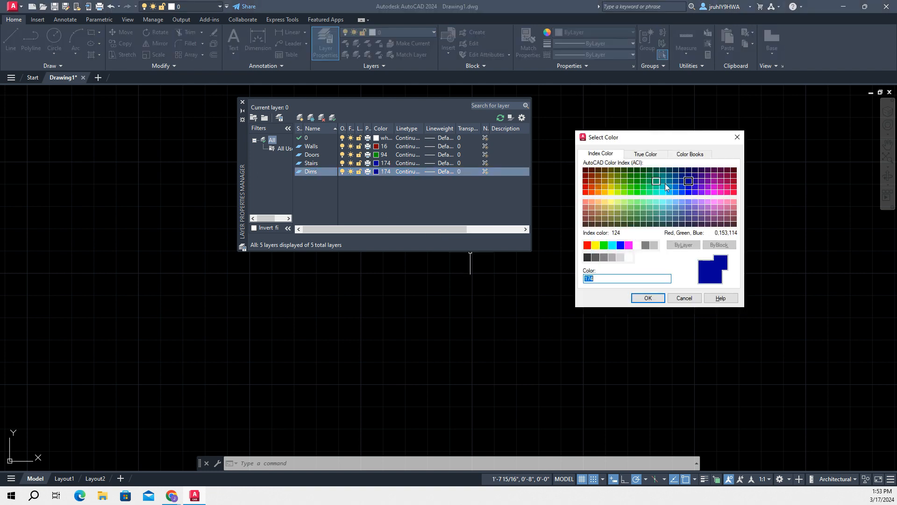
{"action": "left_click", "coordinate": [697, 205]}
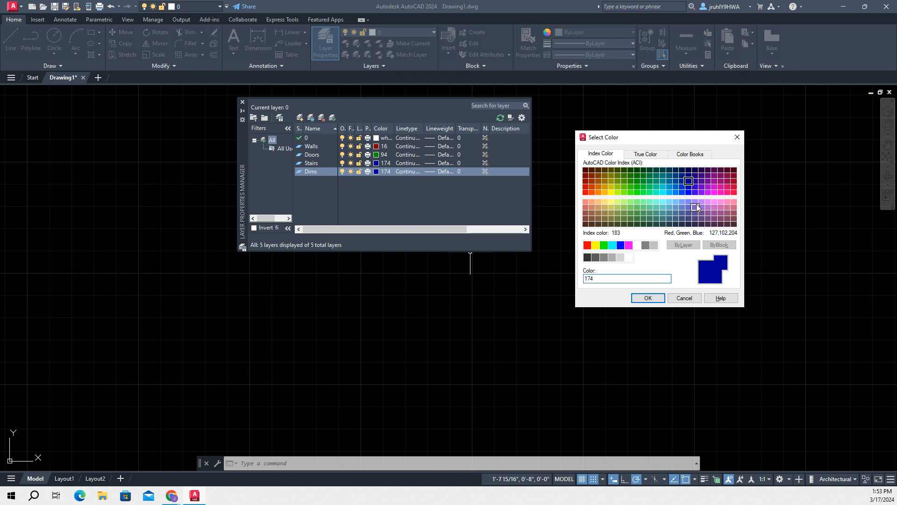
{"action": "left_click", "coordinate": [648, 297]}
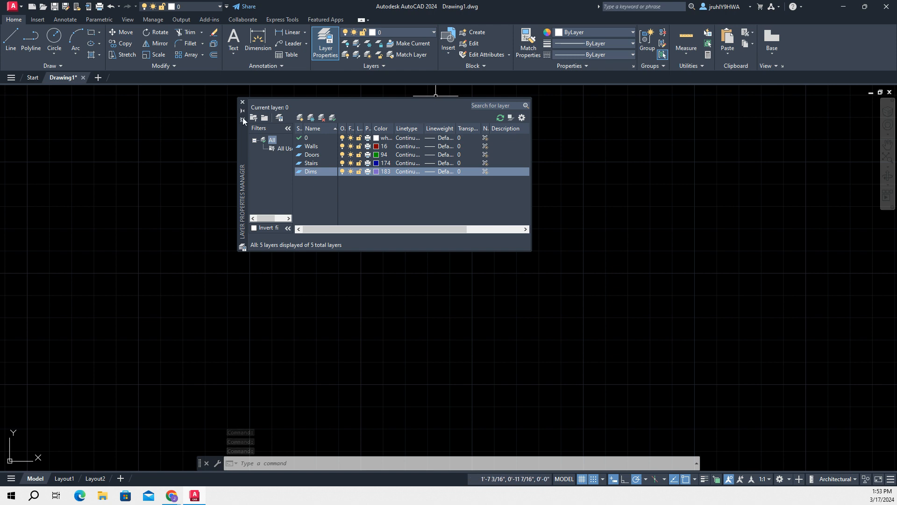
Close the layer manager and draw a rectangle 11'-8" wide and 15'-4" high
{"action": "left_click", "coordinate": [242, 102]}
{"action": "left_click", "coordinate": [402, 33]}
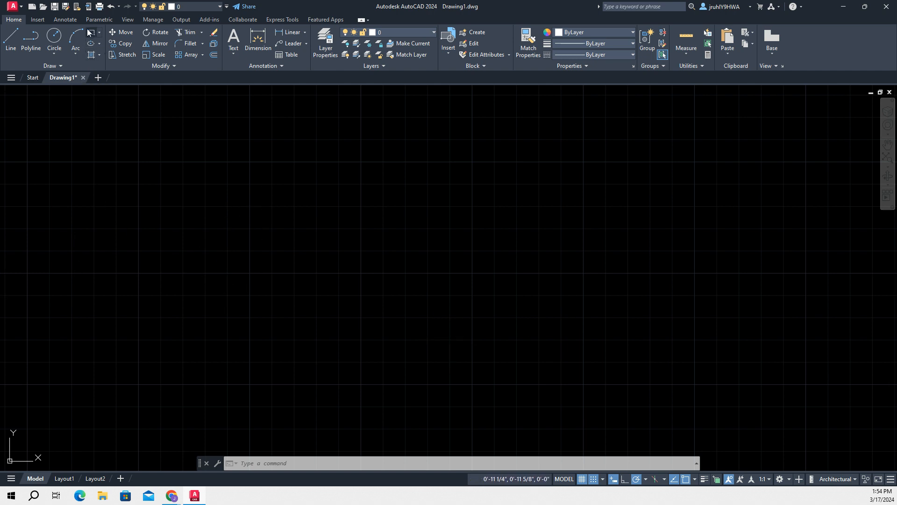
{"action": "type", "text": "rec"}
{"action": "key", "text": "Return"}
{"action": "left_click", "coordinate": [473, 274]}
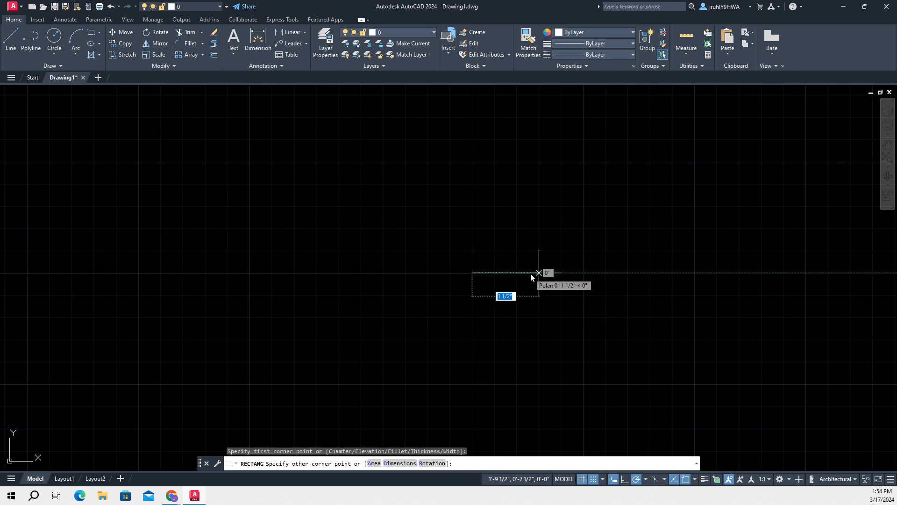
{"action": "type", "text": "11'8"}
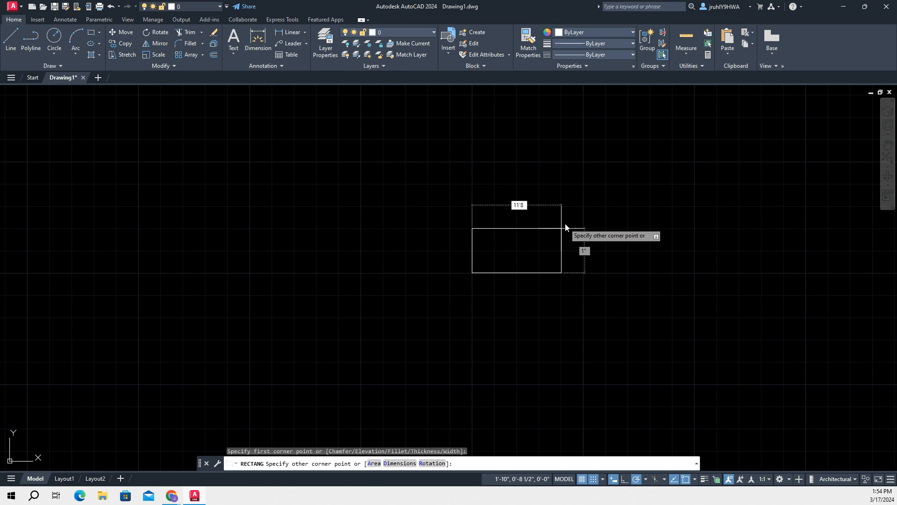
{"action": "key", "text": "Tab"}
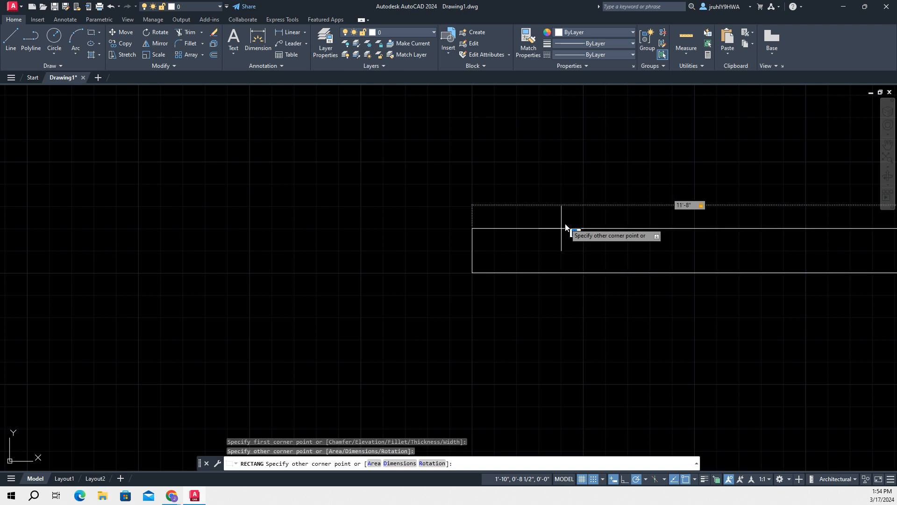
{"action": "type", "text": "15'-4\""}
{"action": "key", "text": "Tab"}
{"action": "scroll", "coordinate": [668, 285], "scroll_direction": "down", "scroll_amount": 5}
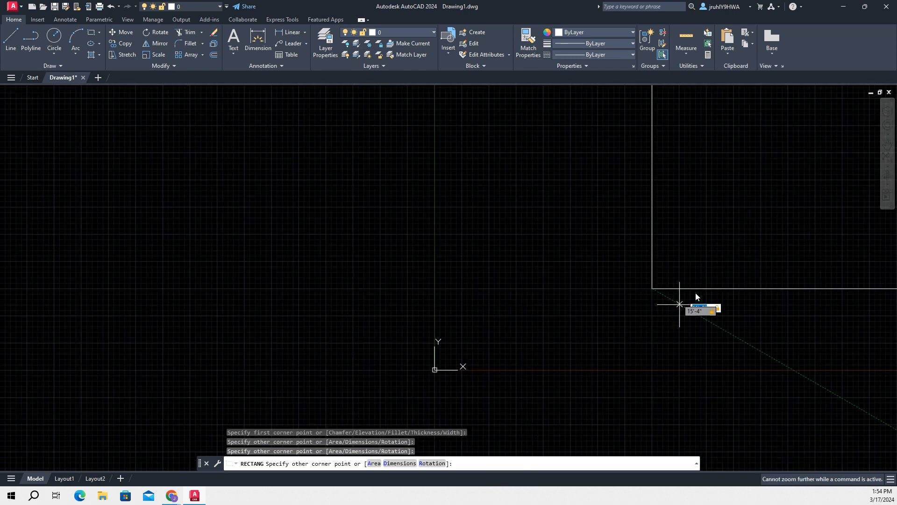
{"action": "key", "text": "Return"}
Move the rectangle about 37.5 feet horizontally to the right, using its lower-right corner as the base point
{"action": "middle_click_drag", "start_coordinate": [715, 257], "coordinate": [432, 334]}
{"action": "scroll", "coordinate": [442, 320], "scroll_direction": "down", "scroll_amount": 6}
{"action": "scroll", "coordinate": [490, 276], "scroll_direction": "up", "scroll_amount": 2}
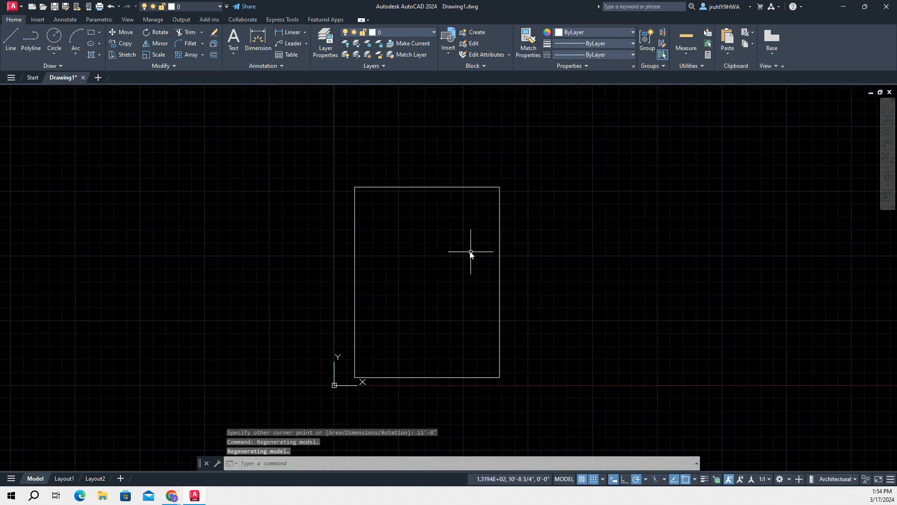
{"action": "middle_click_drag", "start_coordinate": [569, 272], "coordinate": [475, 202]}
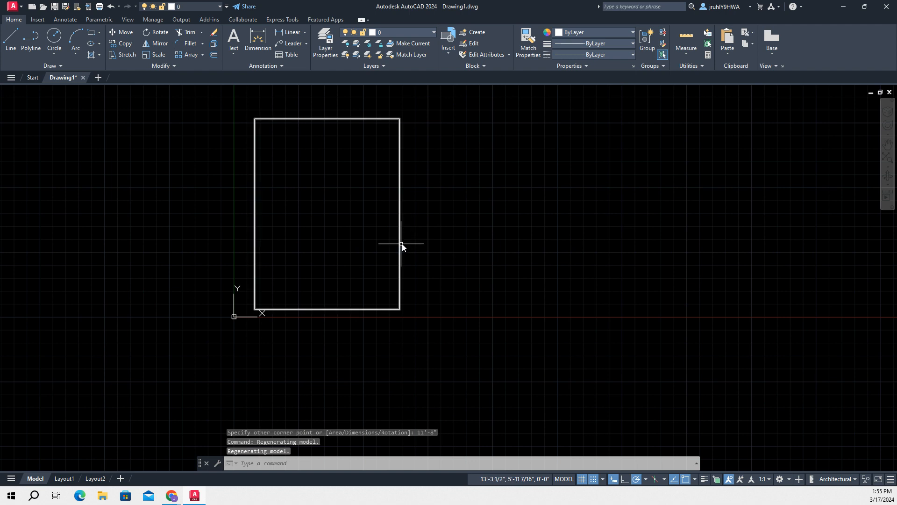
{"action": "type", "text": "sm"}
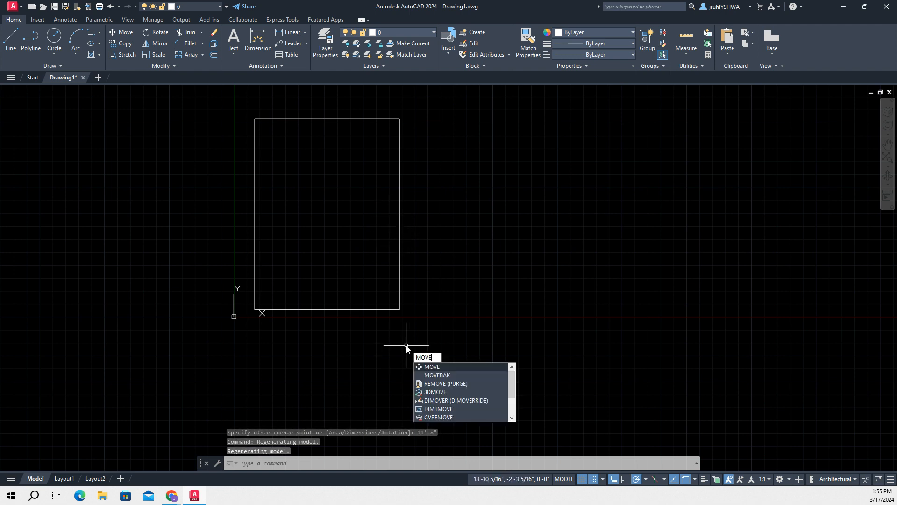
{"action": "key", "text": "Return"}
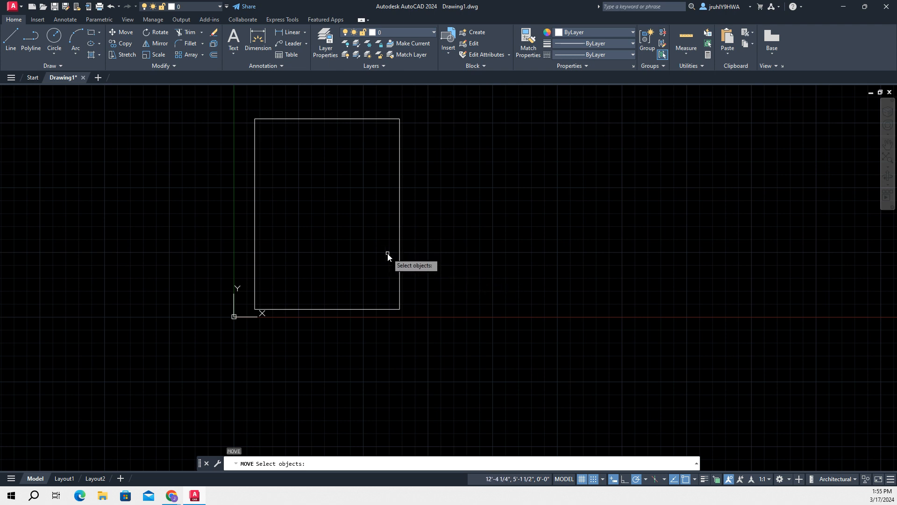
{"action": "left_click", "coordinate": [400, 257]}
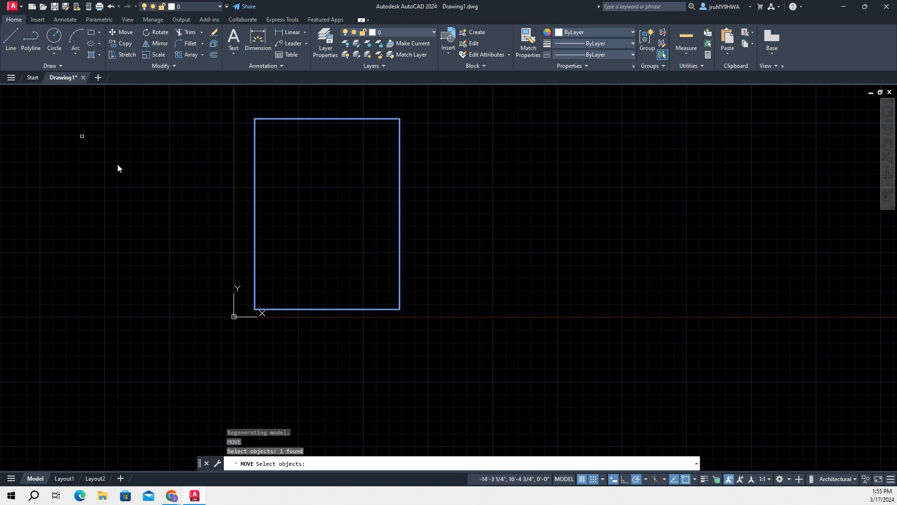
{"action": "key", "text": "Return"}
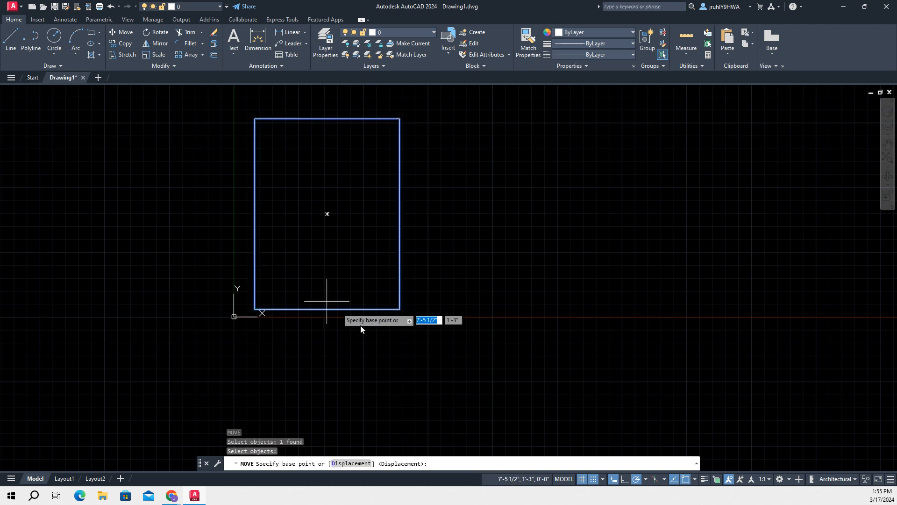
{"action": "left_click", "coordinate": [400, 309]}
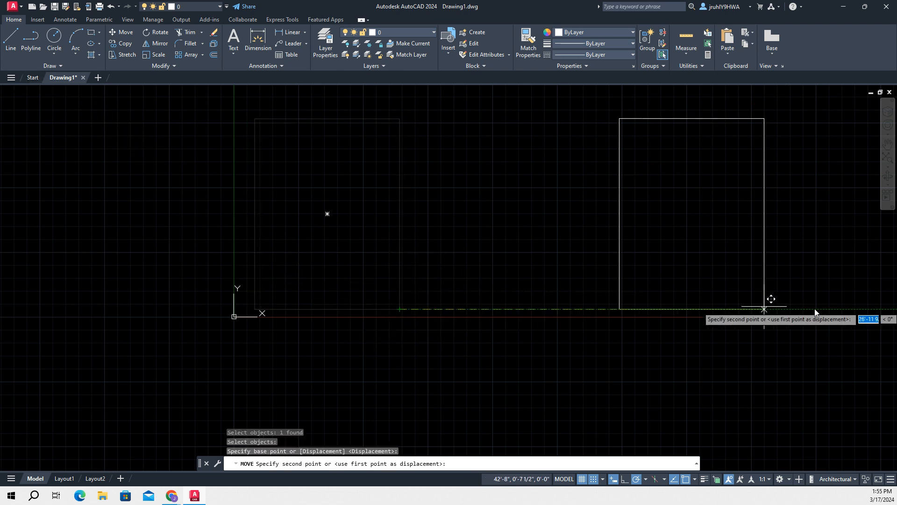
{"action": "left_click", "coordinate": [868, 309]}
Add a vertical linear dimension to the rectangle's right edge and place it outside the rectangle
{"action": "scroll", "coordinate": [601, 351], "scroll_direction": "down", "scroll_amount": 4}
{"action": "scroll", "coordinate": [664, 344], "scroll_direction": "up", "scroll_amount": 4}
{"action": "left_click", "coordinate": [291, 31]}
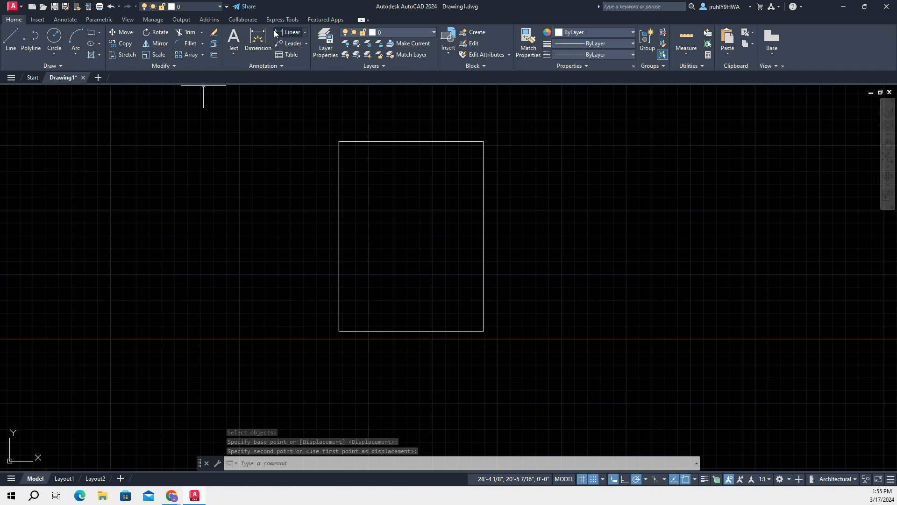
{"action": "left_click", "coordinate": [483, 141]}
{"action": "left_click", "coordinate": [483, 330]}
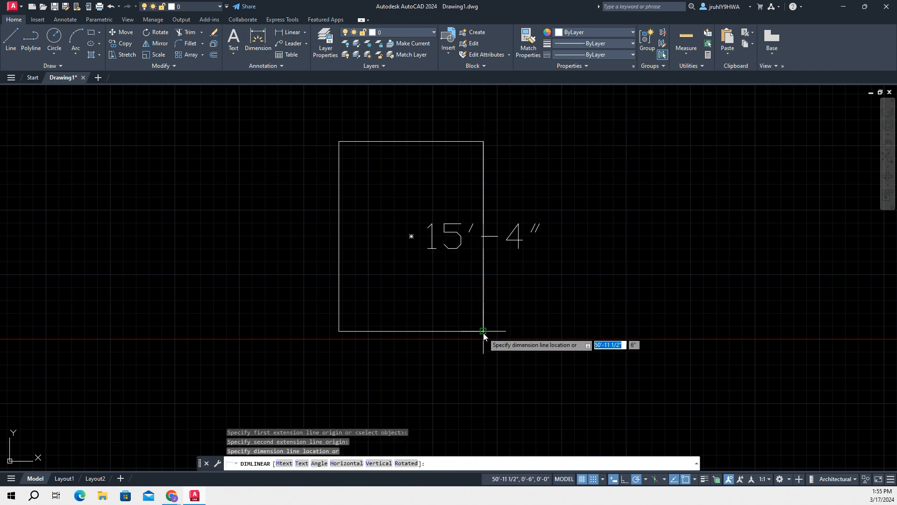
{"action": "left_click", "coordinate": [552, 323]}
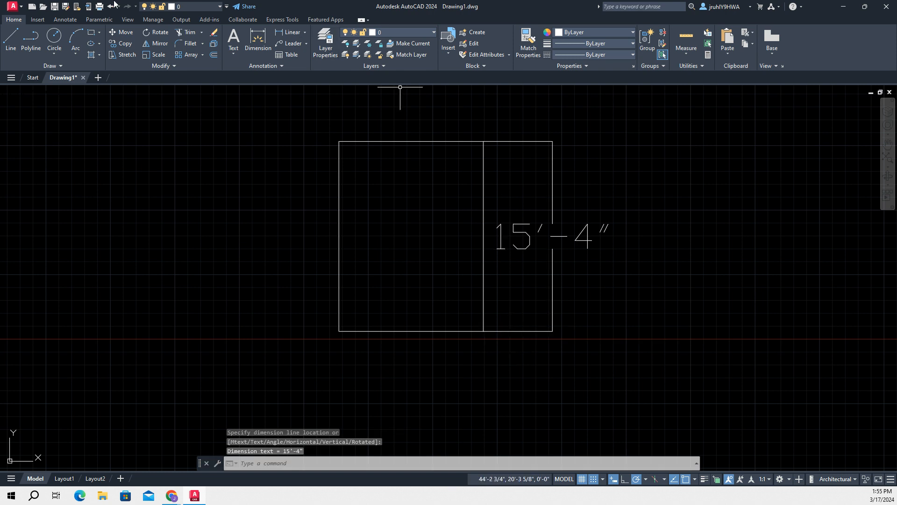
Assign the vertical dimension to the Dims layer
{"action": "left_click", "coordinate": [551, 185]}
{"action": "left_click", "coordinate": [419, 31]}
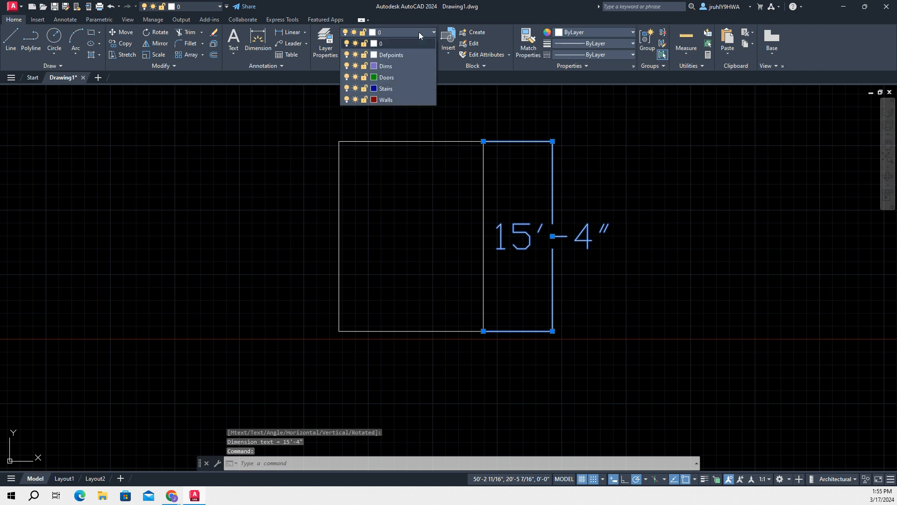
{"action": "left_click", "coordinate": [391, 66]}
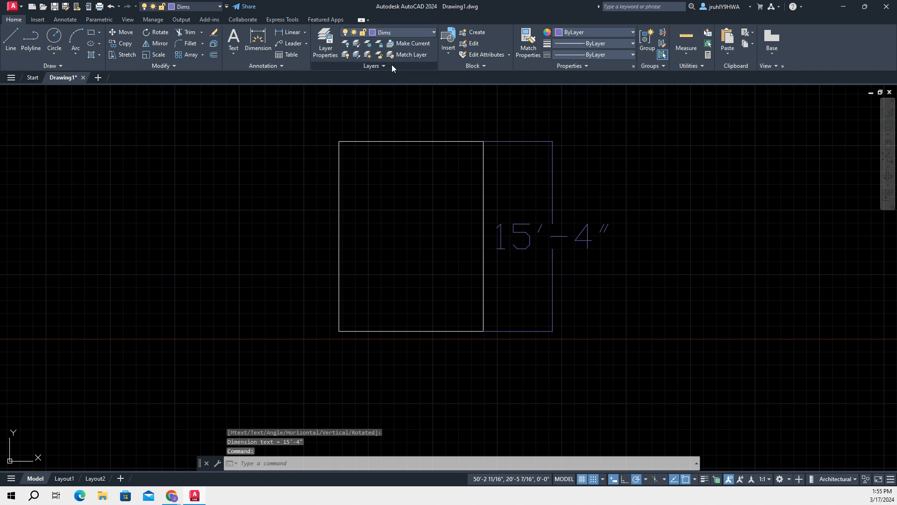
Turn off the Dims layer to hide the dimension
{"action": "left_click", "coordinate": [353, 34]}
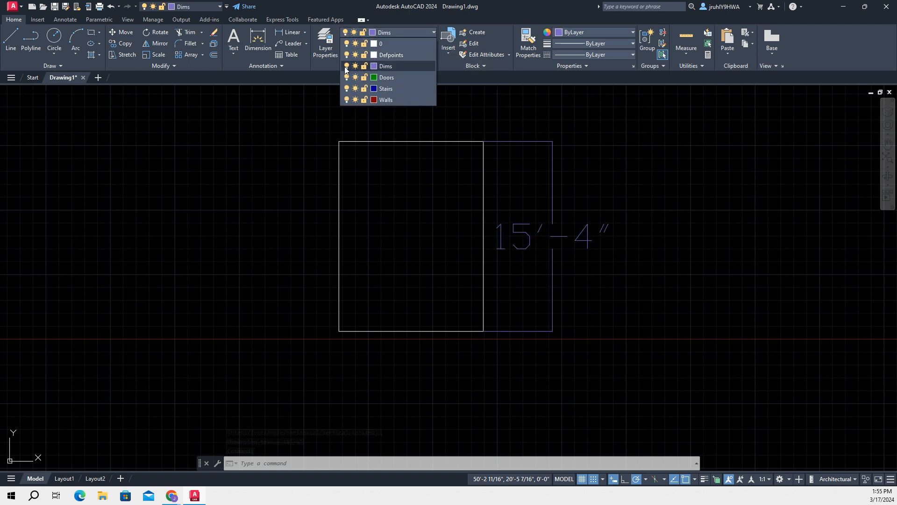
{"action": "left_click", "coordinate": [346, 66]}
{"action": "left_click", "coordinate": [371, 201]}
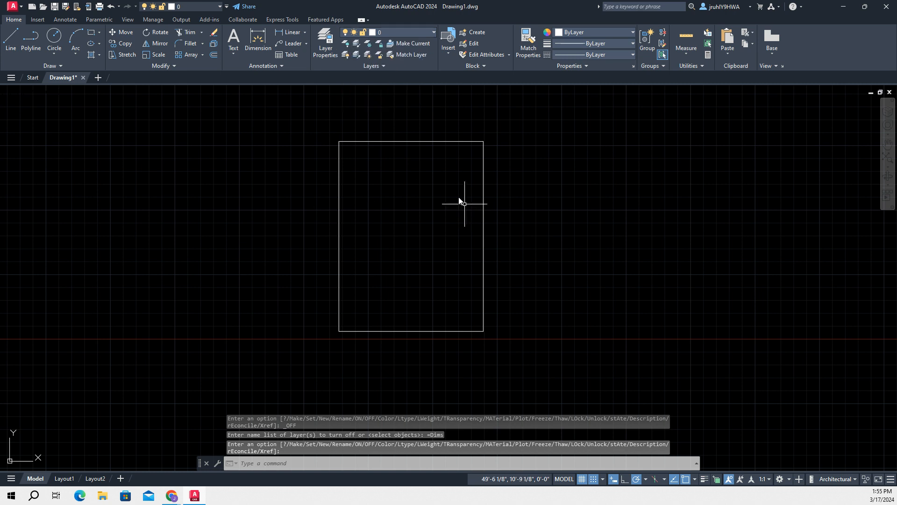
Make Dims the current layer and turn it back on
{"action": "left_click", "coordinate": [344, 35]}
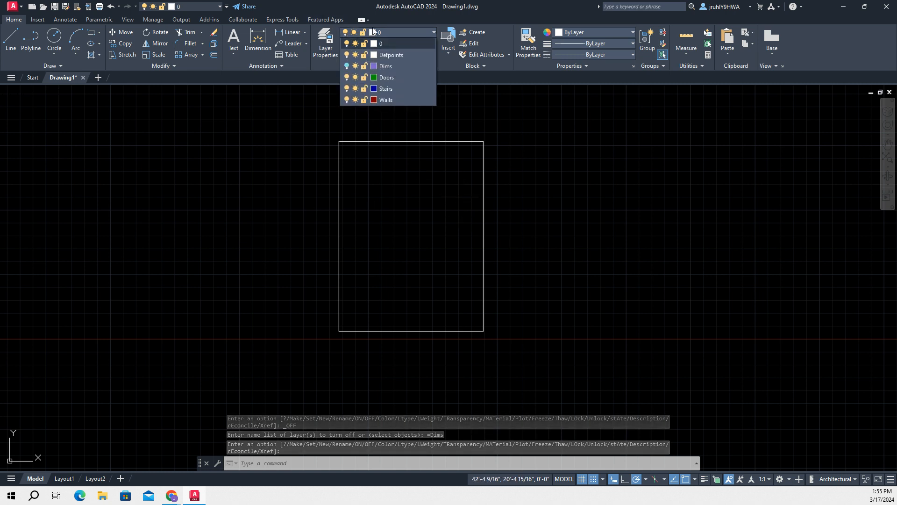
{"action": "left_click", "coordinate": [387, 66]}
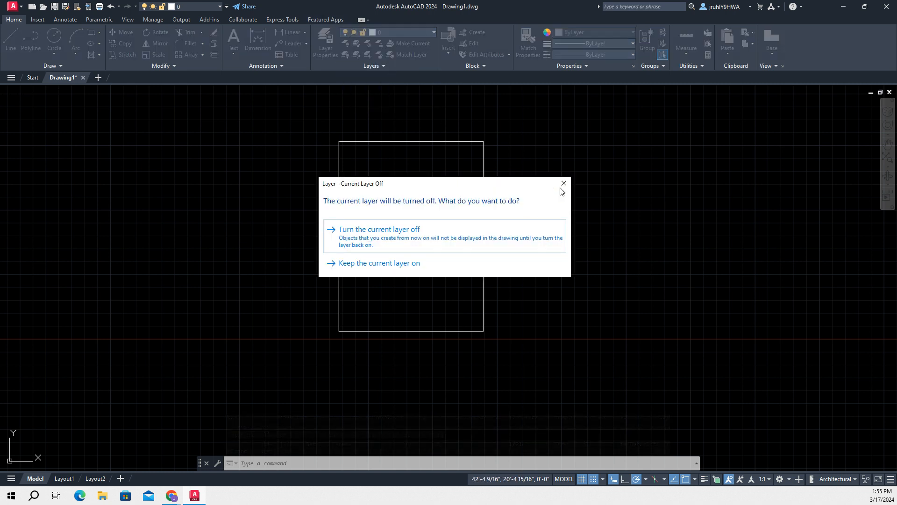
{"action": "left_click", "coordinate": [563, 184]}
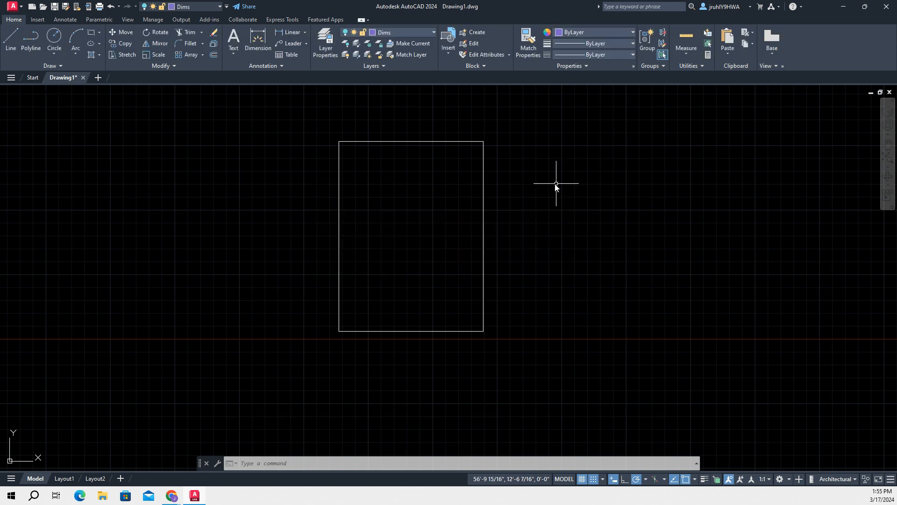
{"action": "left_click", "coordinate": [344, 37]}
{"action": "left_click", "coordinate": [346, 67]}
{"action": "left_click", "coordinate": [345, 65]}
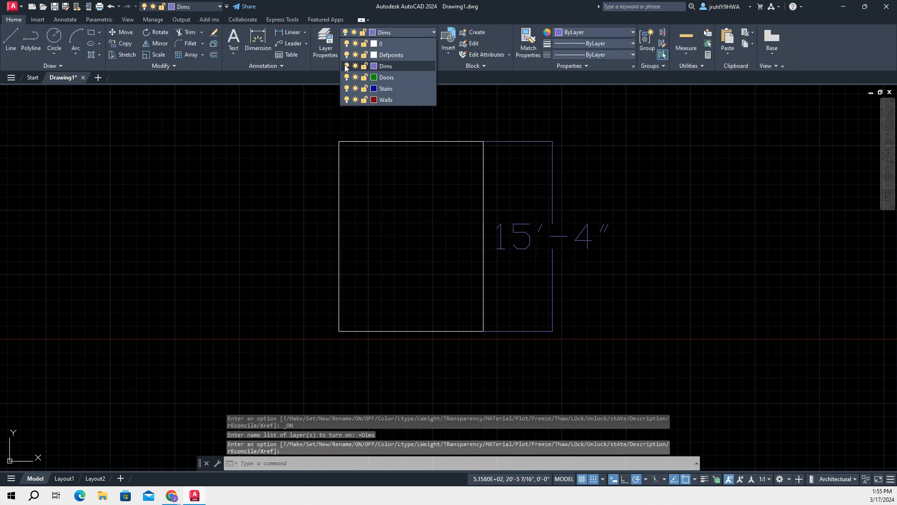
{"action": "left_click", "coordinate": [563, 183]}
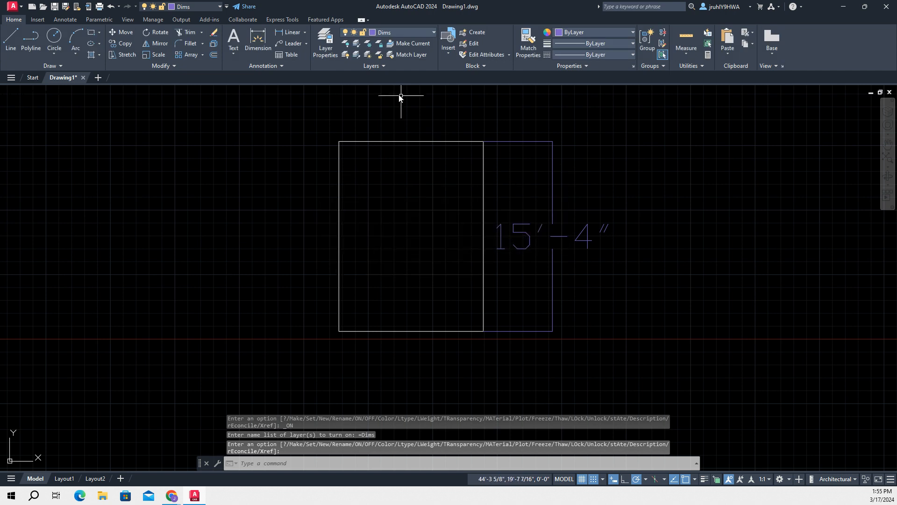
Assign the rectangle to the Walls layer
{"action": "left_click", "coordinate": [395, 32]}
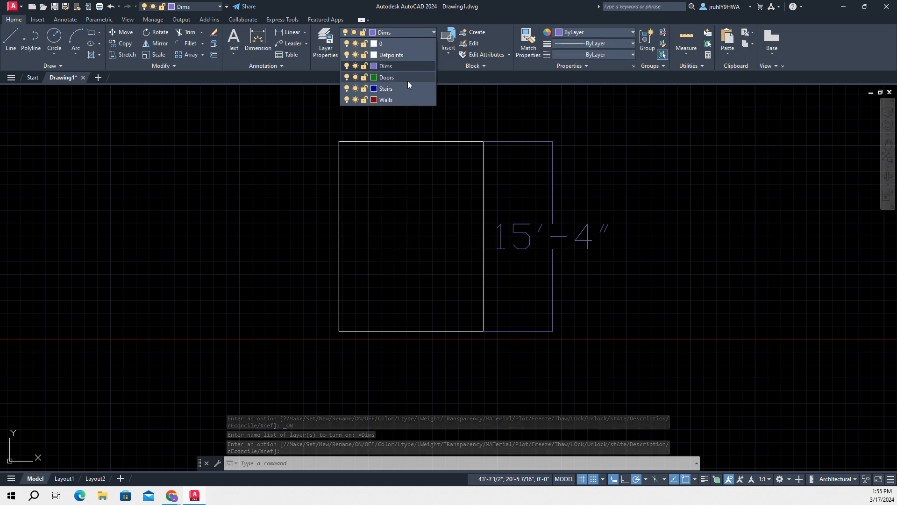
{"action": "left_click", "coordinate": [353, 144]}
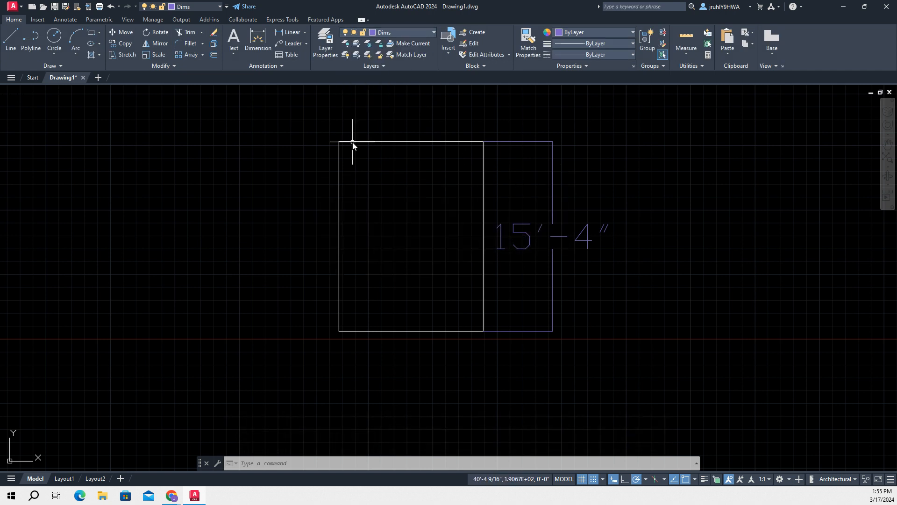
{"action": "left_click", "coordinate": [353, 141]}
{"action": "left_click", "coordinate": [395, 31]}
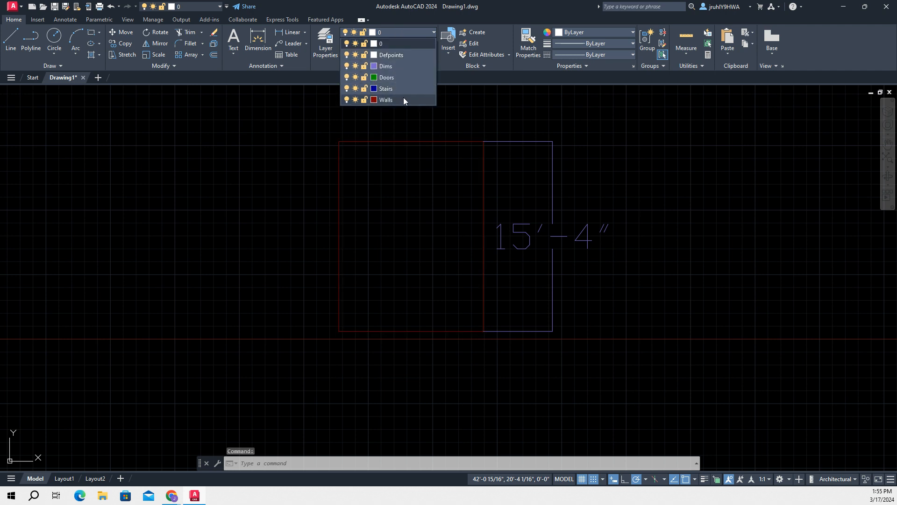
{"action": "left_click", "coordinate": [403, 98]}
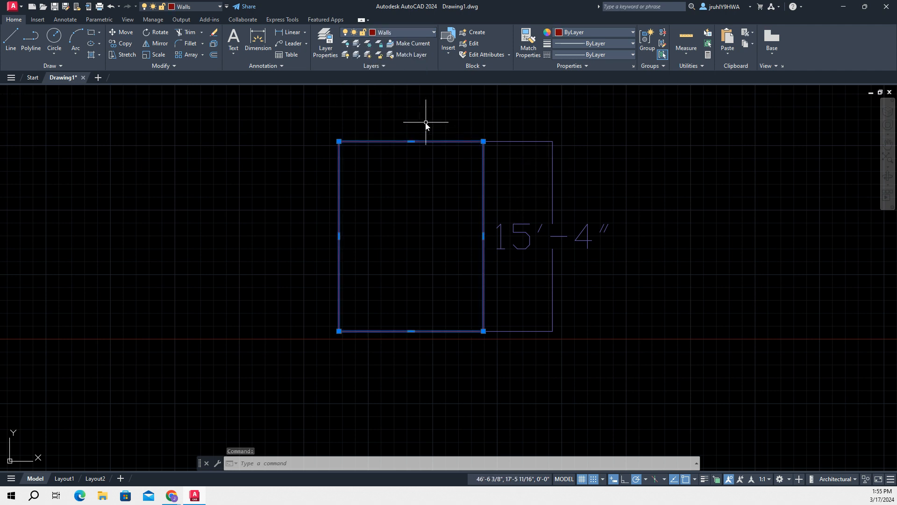
Put the rectangle and the dimension on the Dims layer and turn that current layer off
{"action": "left_click", "coordinate": [403, 183]}
{"action": "left_click", "coordinate": [466, 184]}
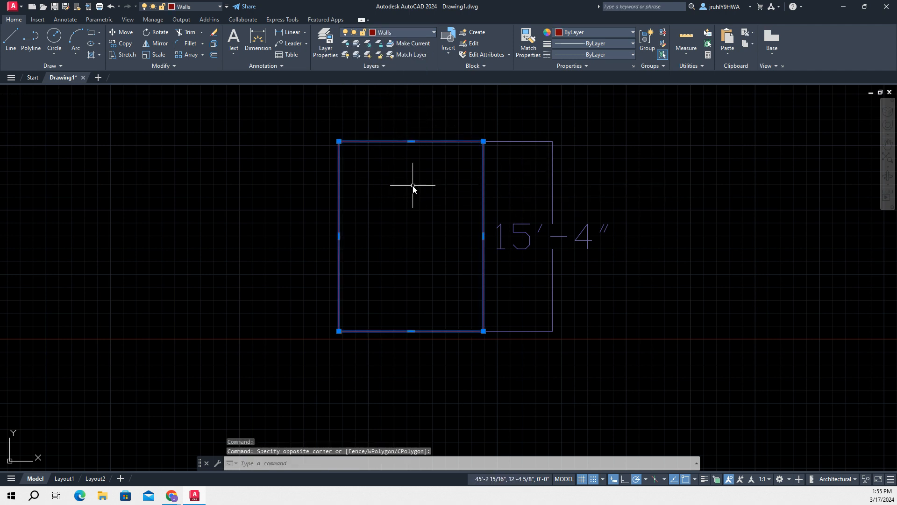
{"action": "left_click", "coordinate": [552, 180]}
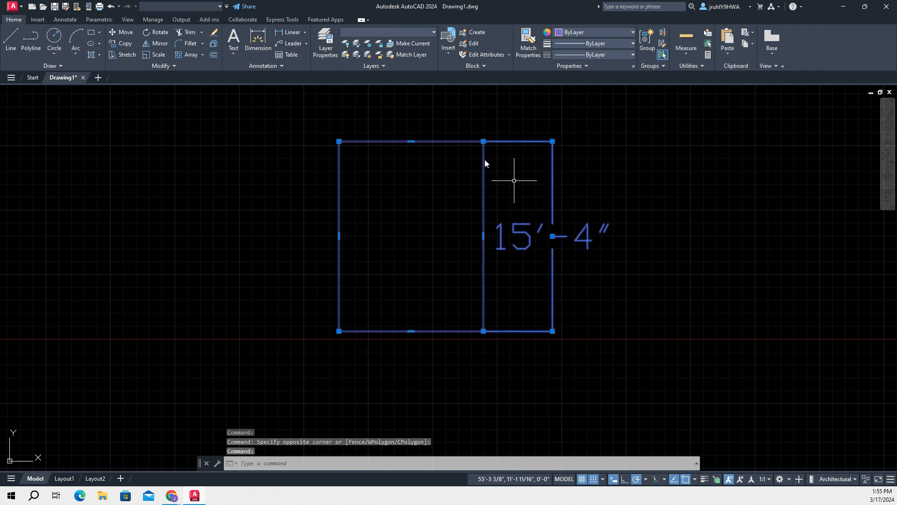
{"action": "left_click", "coordinate": [384, 31]}
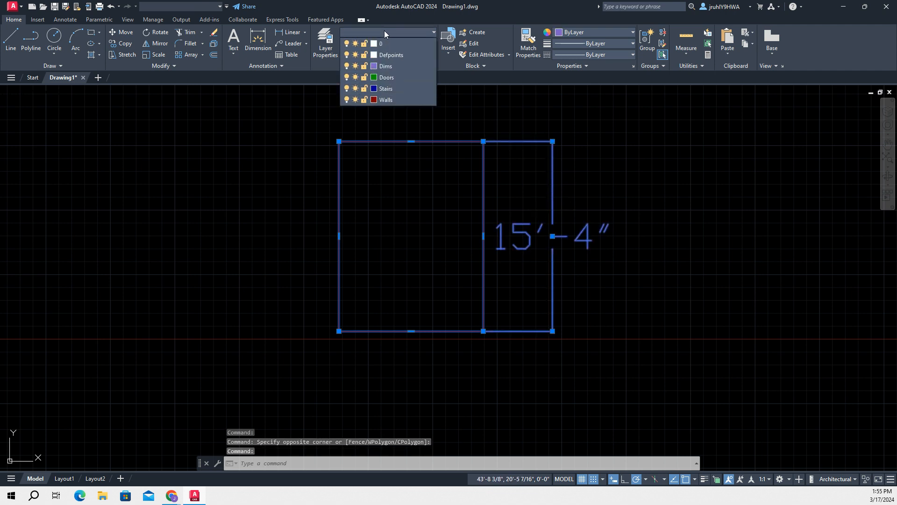
{"action": "left_click", "coordinate": [347, 66]}
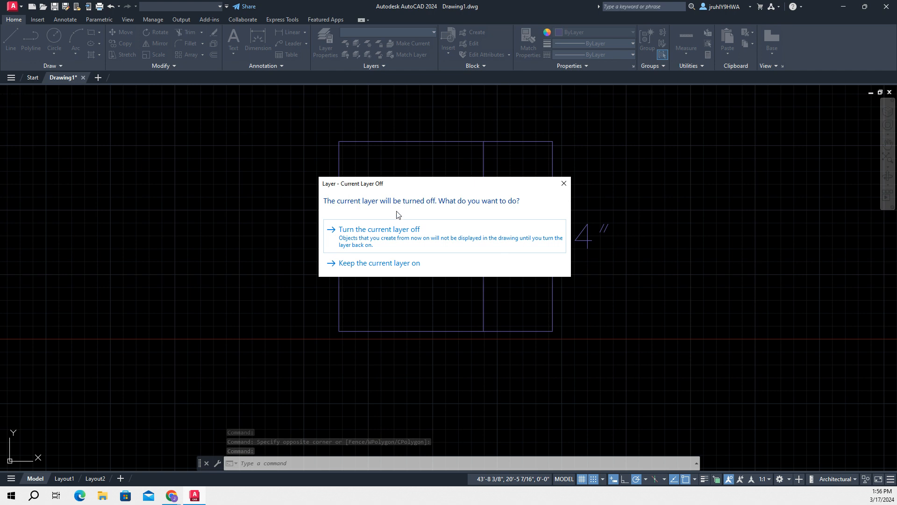
{"action": "left_click", "coordinate": [382, 237]}
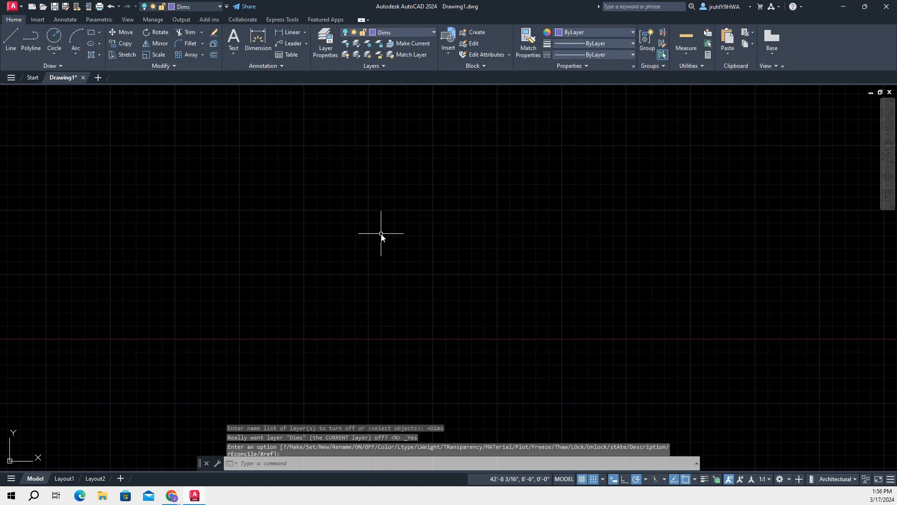
Turn the Dims layer back on and try to assign the rectangle to the Walls layer
{"action": "left_click", "coordinate": [388, 35]}
{"action": "left_click", "coordinate": [346, 68]}
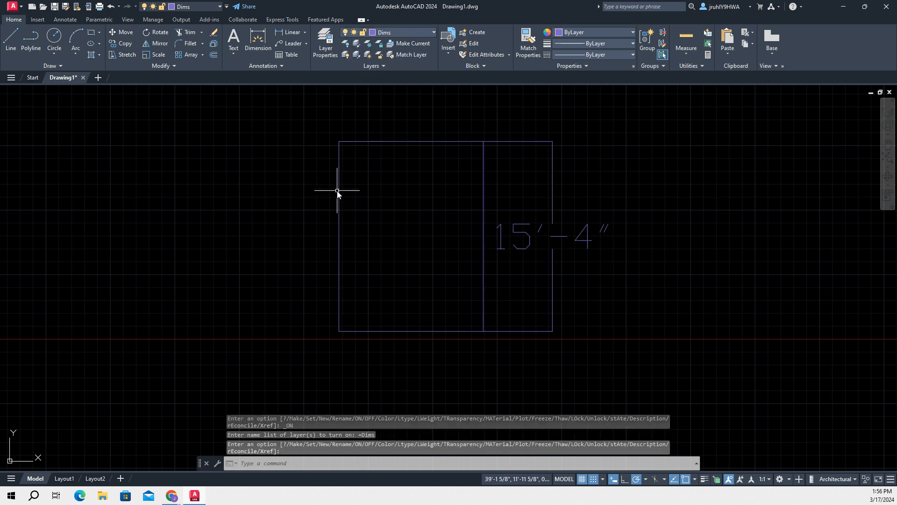
{"action": "left_click", "coordinate": [339, 164]}
{"action": "left_click", "coordinate": [405, 32]}
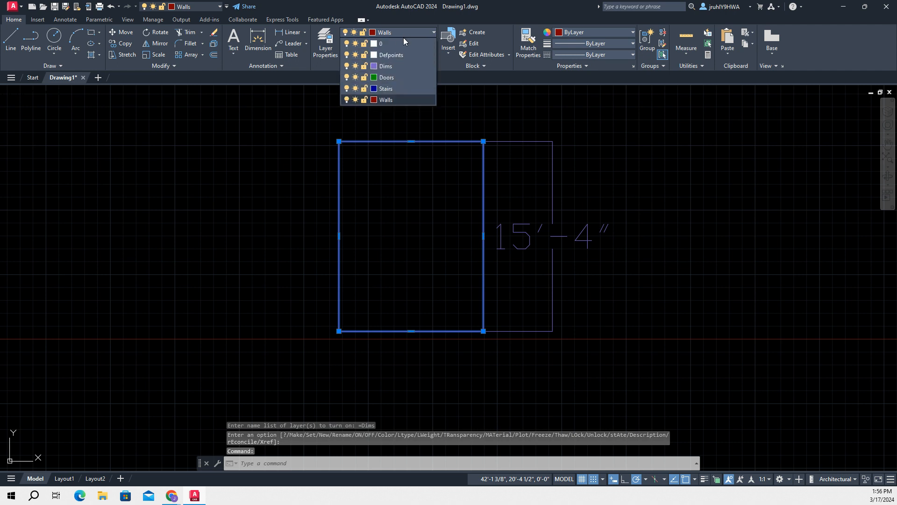
{"action": "left_click", "coordinate": [375, 104]}
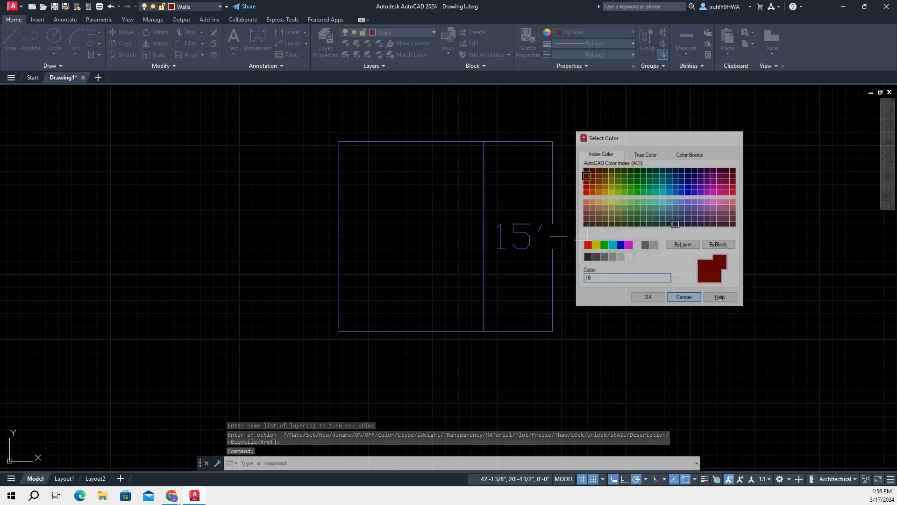
{"action": "left_click", "coordinate": [684, 298]}
{"action": "left_click", "coordinate": [431, 236]}
{"action": "left_click", "coordinate": [284, 150]}
{"action": "left_click", "coordinate": [260, 190]}
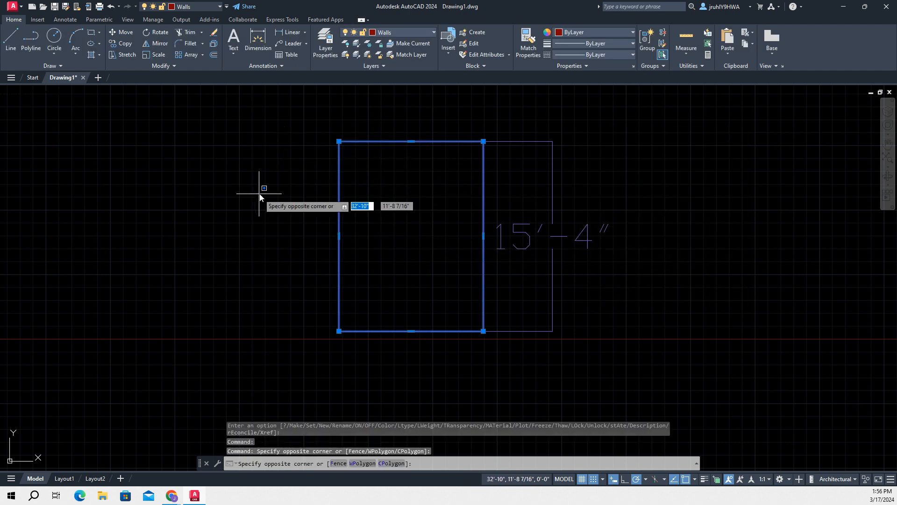
{"action": "left_click", "coordinate": [267, 192]}
{"action": "key", "text": "Escape"}
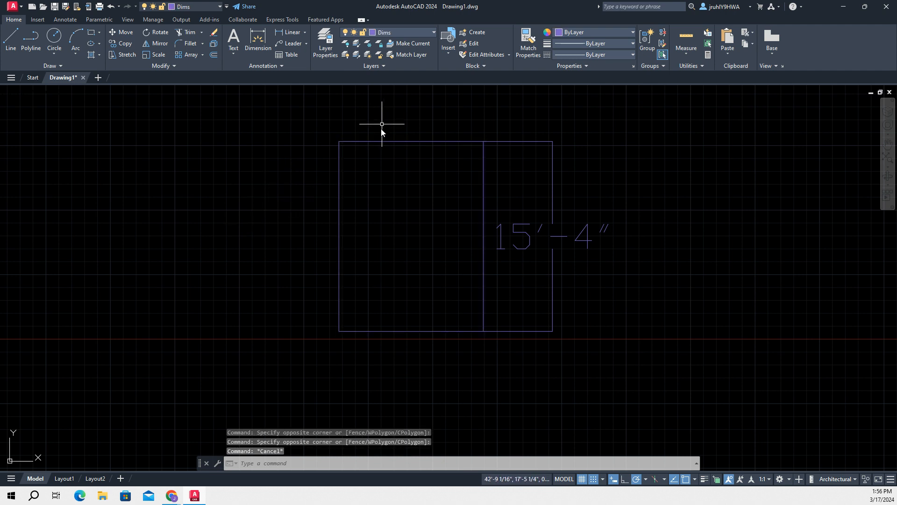
{"action": "left_click", "coordinate": [383, 140]}
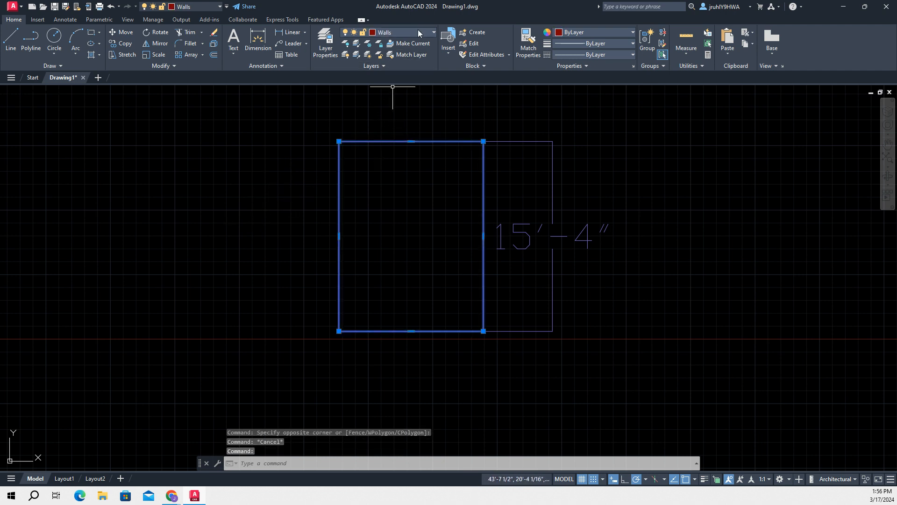
{"action": "left_click", "coordinate": [413, 233]}
{"action": "left_click", "coordinate": [327, 251]}
{"action": "left_click", "coordinate": [265, 252]}
{"action": "left_click", "coordinate": [367, 244]}
{"action": "left_click", "coordinate": [396, 240]}
{"action": "key", "text": "Escape"}
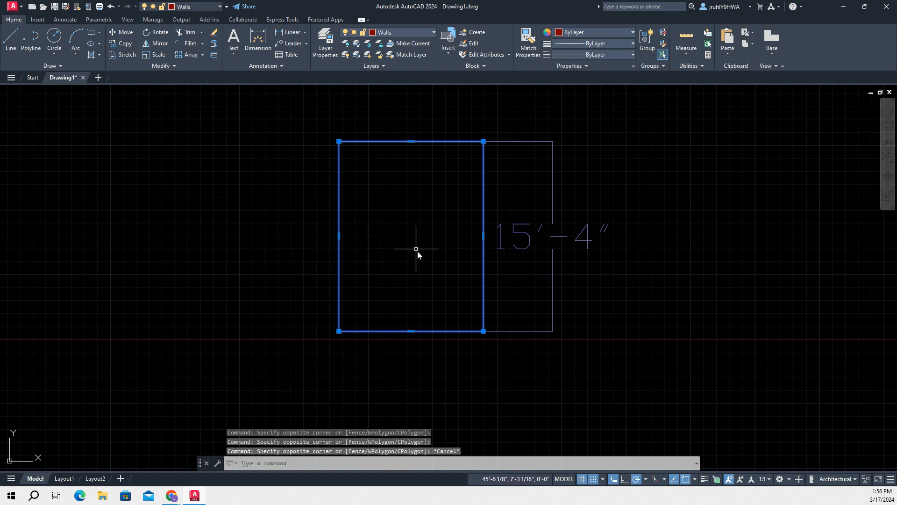
{"action": "left_click", "coordinate": [458, 361]}
{"action": "left_click", "coordinate": [462, 362]}
{"action": "key", "text": "Escape"}
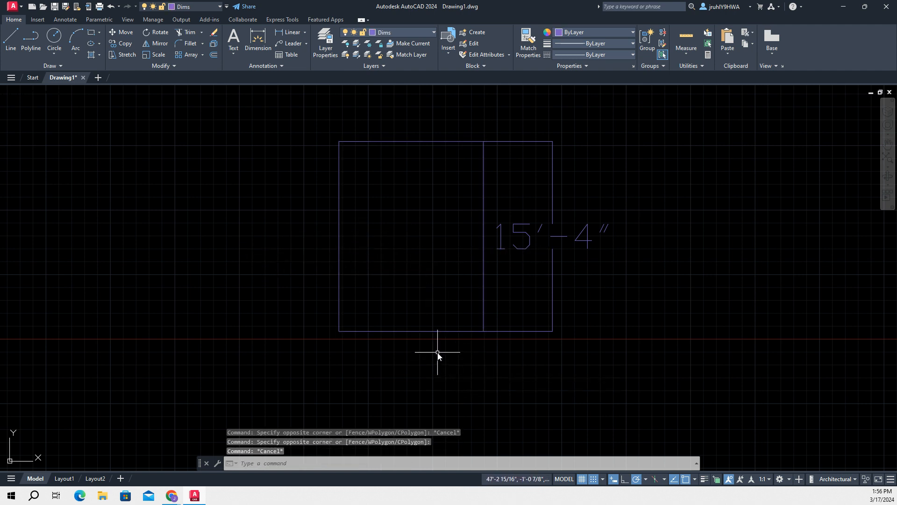
Assign the rectangle to the Dims layer and clear the selection
{"action": "mouse_move", "coordinate": [297, 118]}
{"action": "left_mouse_down"}
{"action": "mouse_move", "coordinate": [350, 177]}
{"action": "mouse_move", "coordinate": [333, 173]}
{"action": "left_mouse_up"}
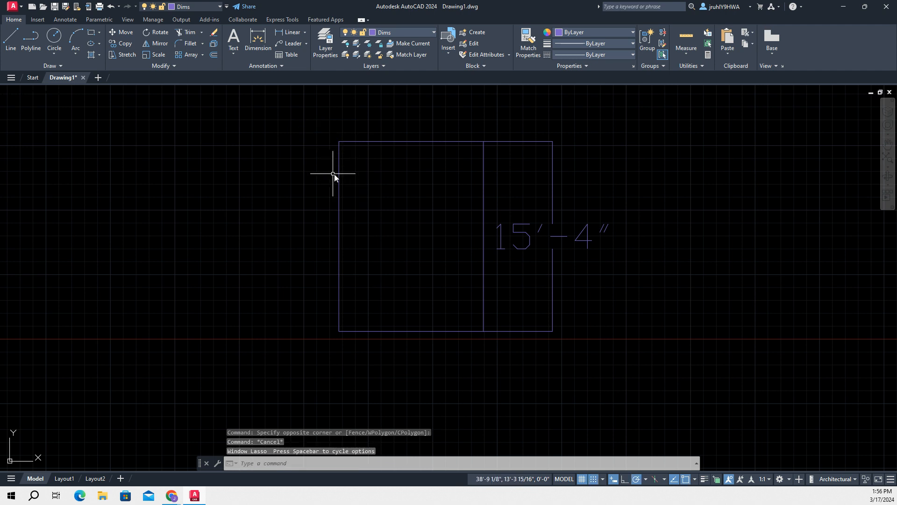
{"action": "left_click", "coordinate": [375, 153]}
{"action": "left_click", "coordinate": [314, 138]}
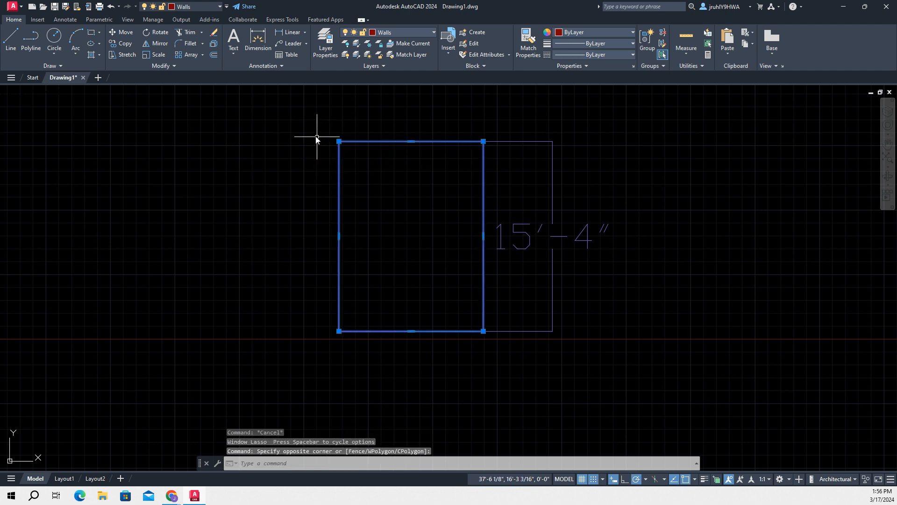
{"action": "left_click", "coordinate": [407, 33]}
{"action": "left_click", "coordinate": [386, 66]}
{"action": "left_click", "coordinate": [280, 172]}
{"action": "key", "text": "Escape"}
{"action": "key", "text": "Escape"}
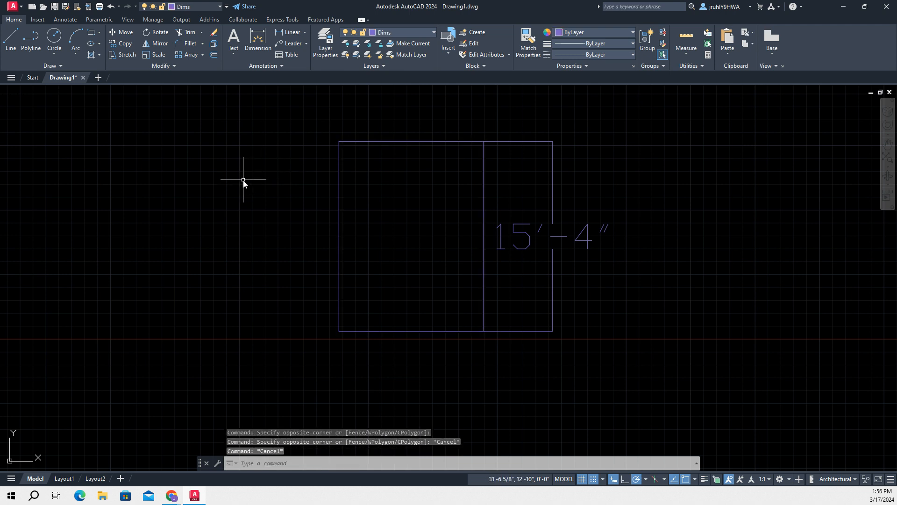
Turn the current Dims layer off and back on to test the visibility of the dimension and rectangle
{"action": "left_click", "coordinate": [552, 169]}
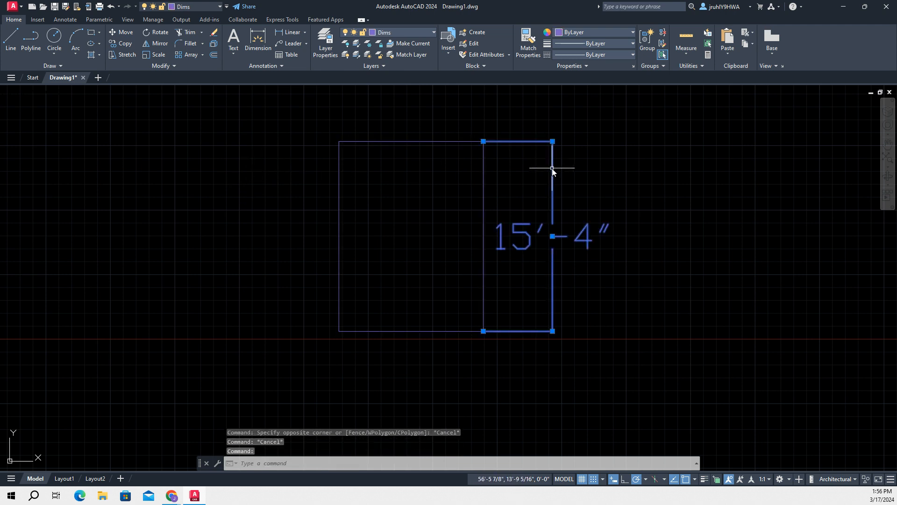
{"action": "left_click", "coordinate": [346, 33]}
{"action": "left_click", "coordinate": [345, 66]}
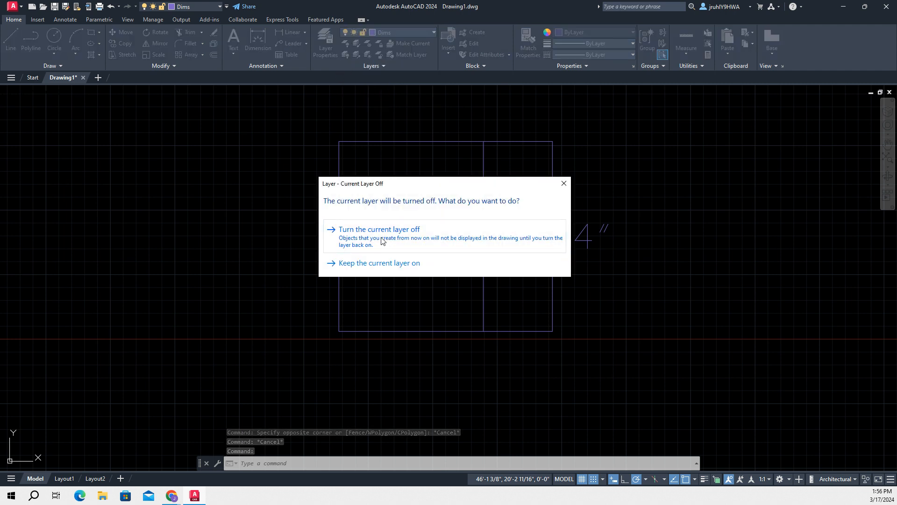
{"action": "left_click", "coordinate": [380, 237]}
{"action": "key", "text": "Escape"}
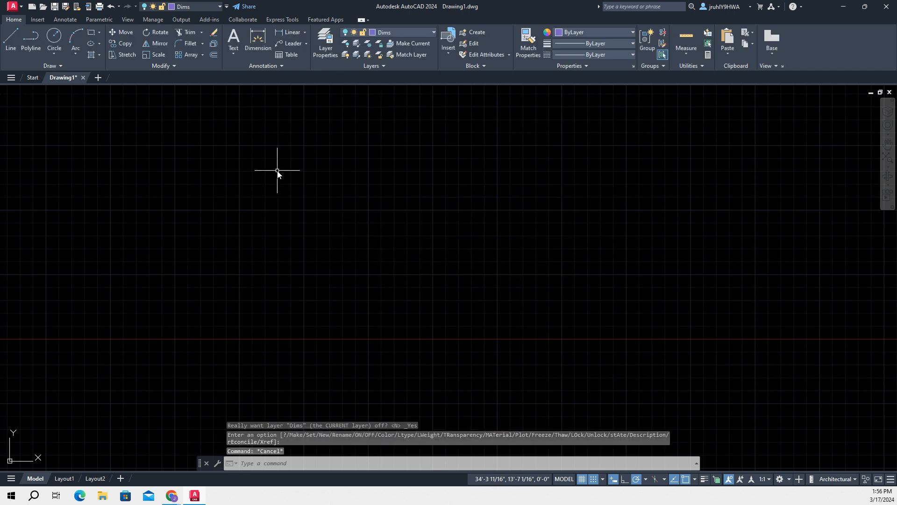
{"action": "left_click", "coordinate": [346, 33]}
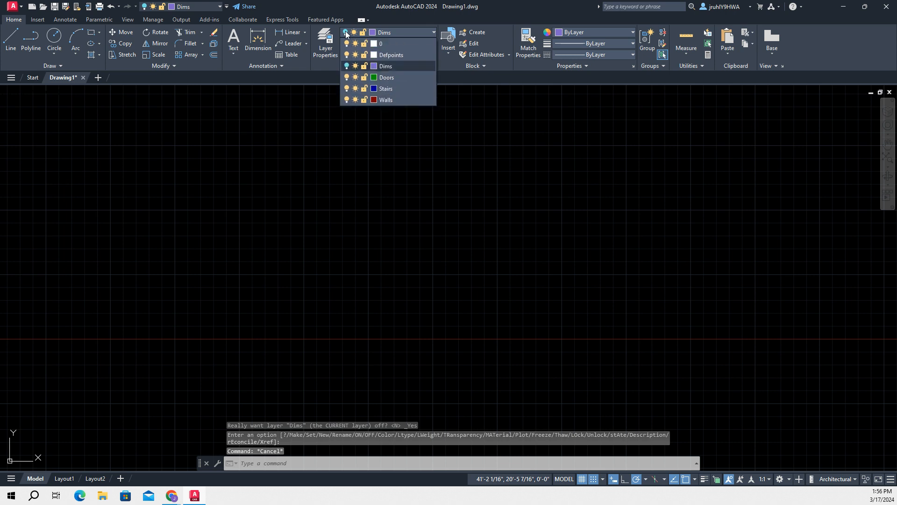
{"action": "left_click", "coordinate": [347, 67]}
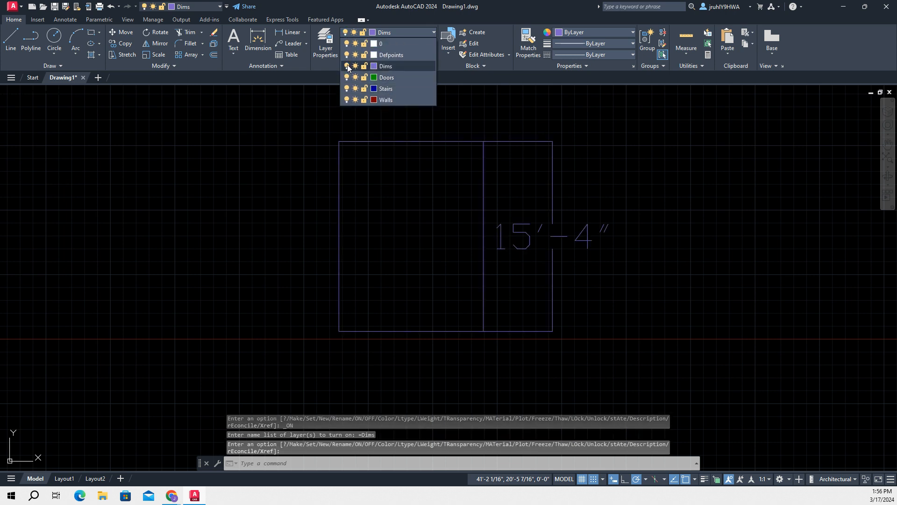
{"action": "left_click", "coordinate": [253, 121]}
Assign the rectangle to the Doors layer, change it to the Walls layer, and clear the selection
{"action": "left_click", "coordinate": [484, 190]}
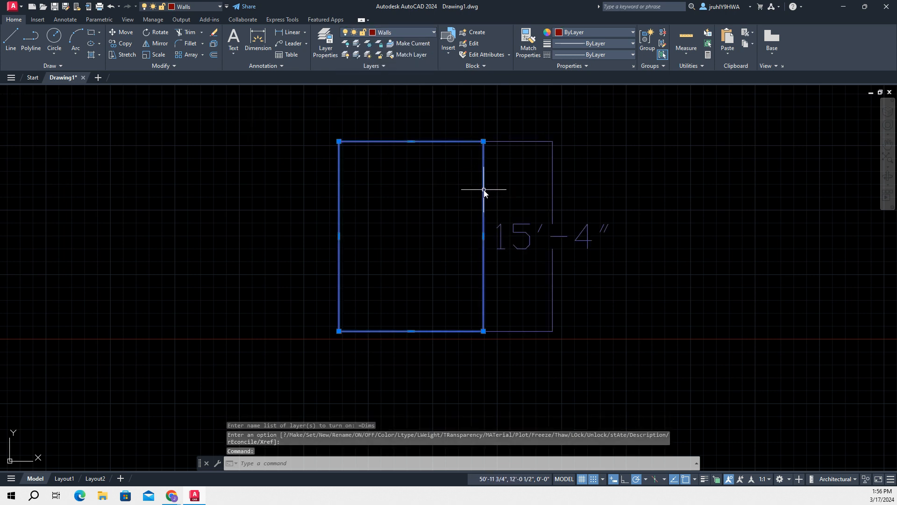
{"action": "left_click", "coordinate": [392, 31]}
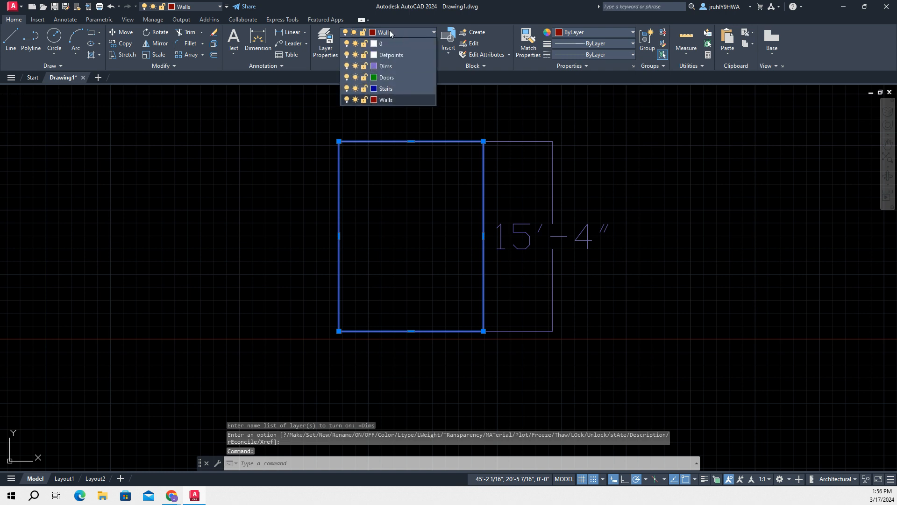
{"action": "left_click", "coordinate": [386, 77]}
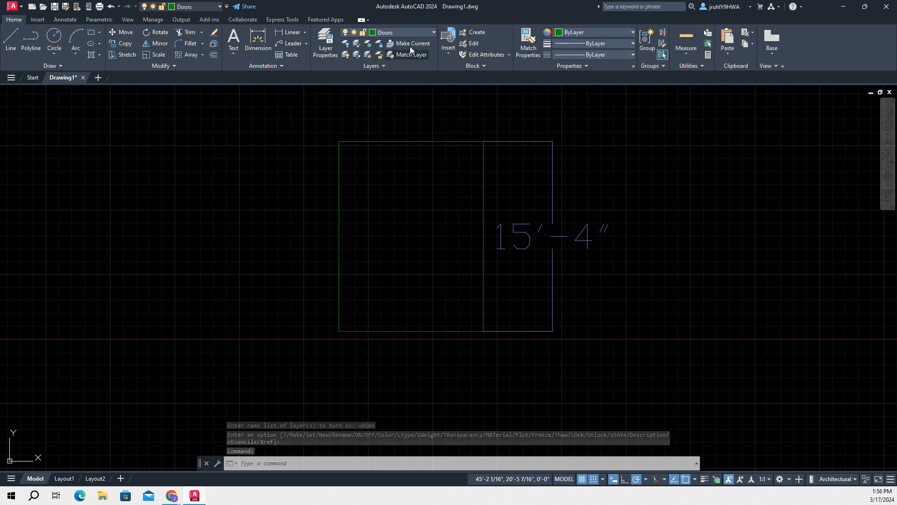
{"action": "left_click", "coordinate": [406, 33]}
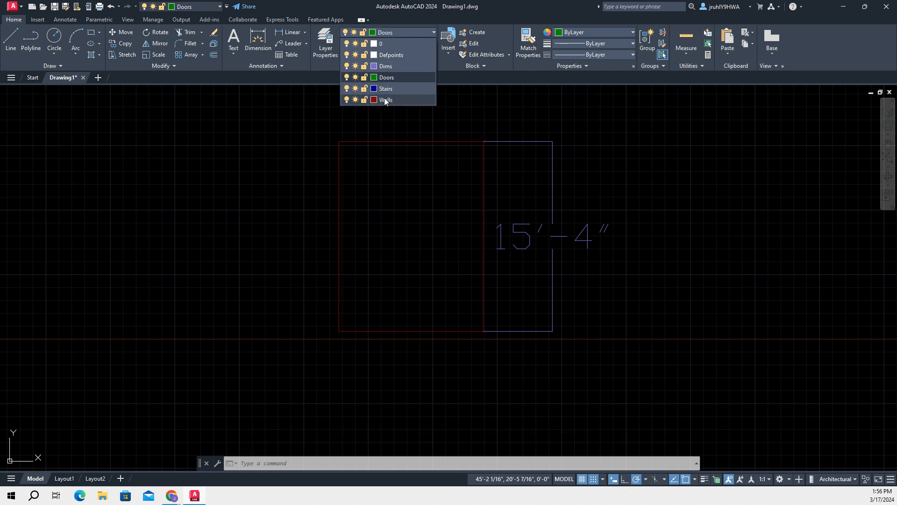
{"action": "left_click", "coordinate": [385, 99]}
{"action": "left_click", "coordinate": [295, 133]}
{"action": "key", "text": "Escape"}
{"action": "left_click", "coordinate": [285, 136]}
{"action": "key", "text": "Escape"}
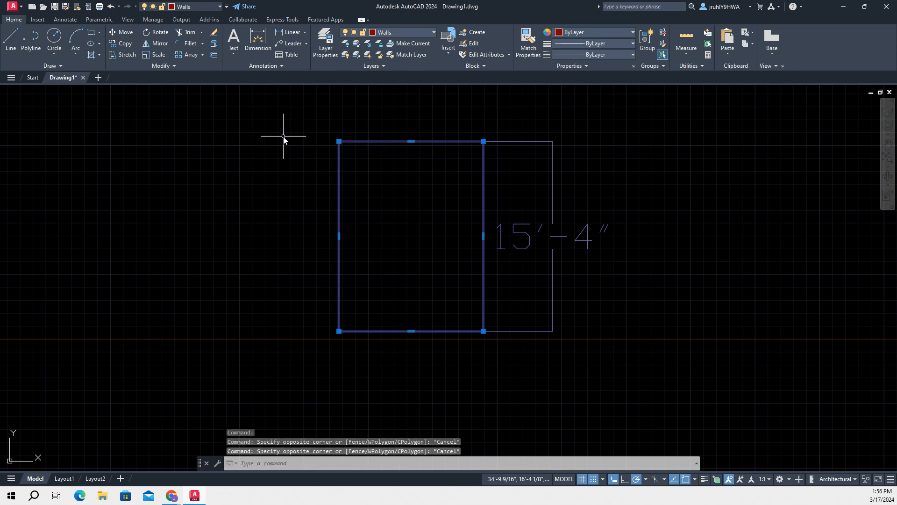
{"action": "key", "text": "Escape"}
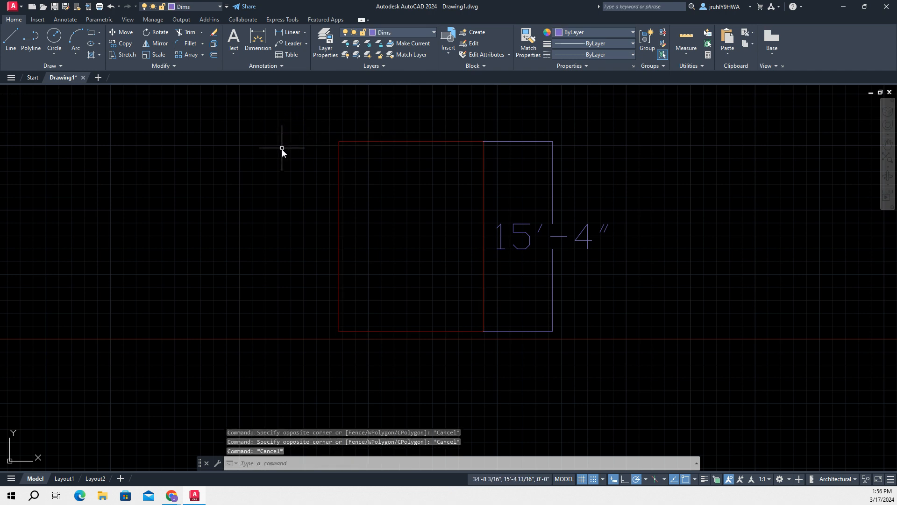
Turn off the current Dims layer to hide the dimension beside the rectangle
{"action": "left_click", "coordinate": [553, 155]}
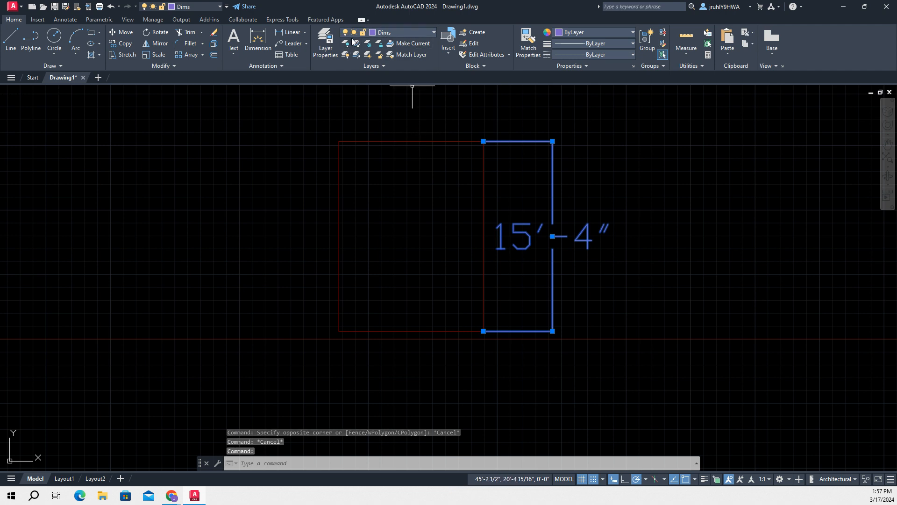
{"action": "left_click", "coordinate": [374, 32]}
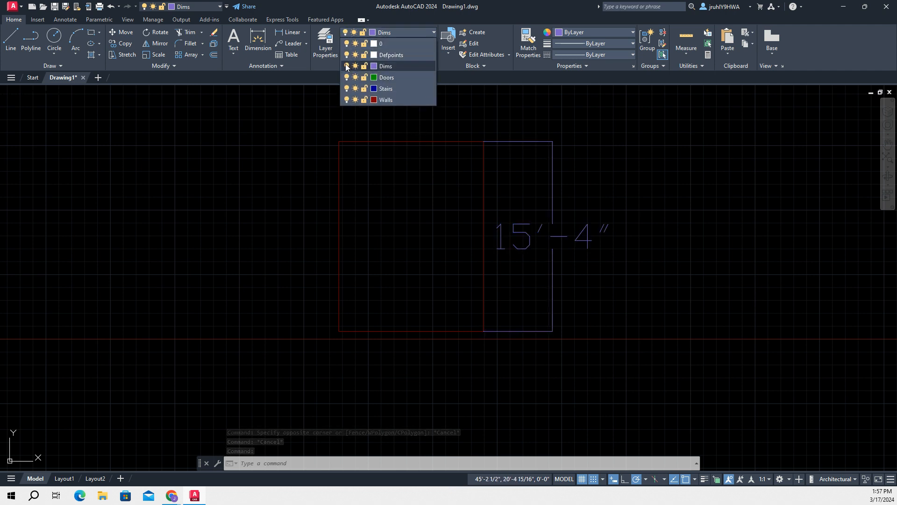
{"action": "left_click", "coordinate": [347, 66]}
{"action": "left_click", "coordinate": [367, 232]}
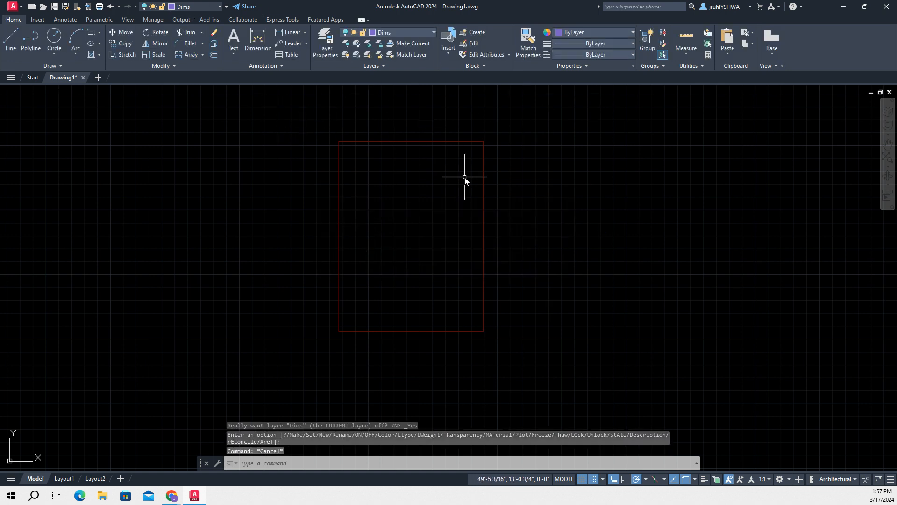
{"action": "left_click", "coordinate": [559, 158]}
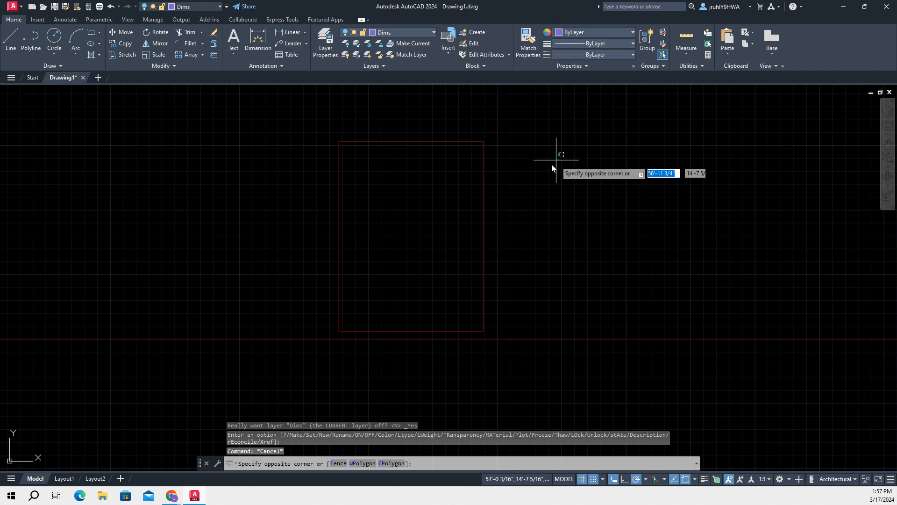
{"action": "left_click", "coordinate": [258, 246]}
{"action": "type", "text": "o"}
{"action": "key", "text": "Return"}
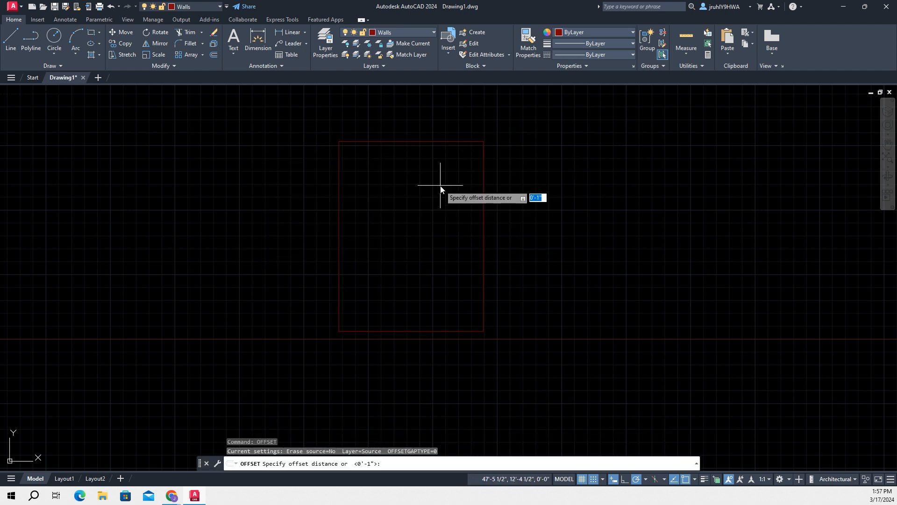
{"action": "key", "text": "Escape"}
{"action": "key", "text": "Escape"}
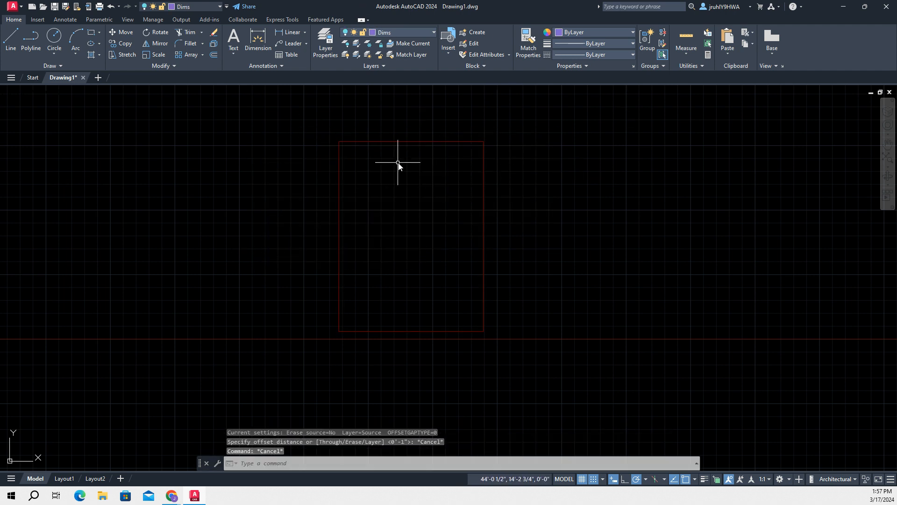
{"action": "left_click", "coordinate": [491, 140]}
{"action": "left_click", "coordinate": [405, 174]}
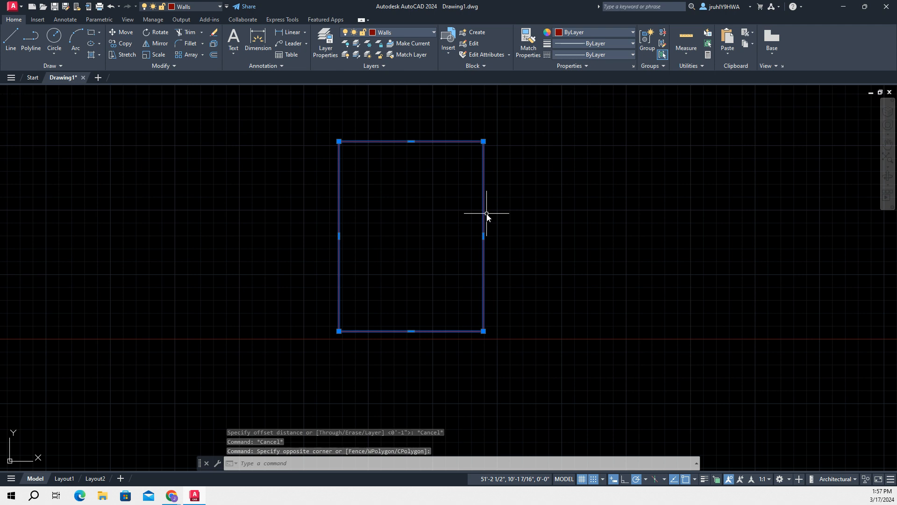
{"action": "type", "text": "s"}
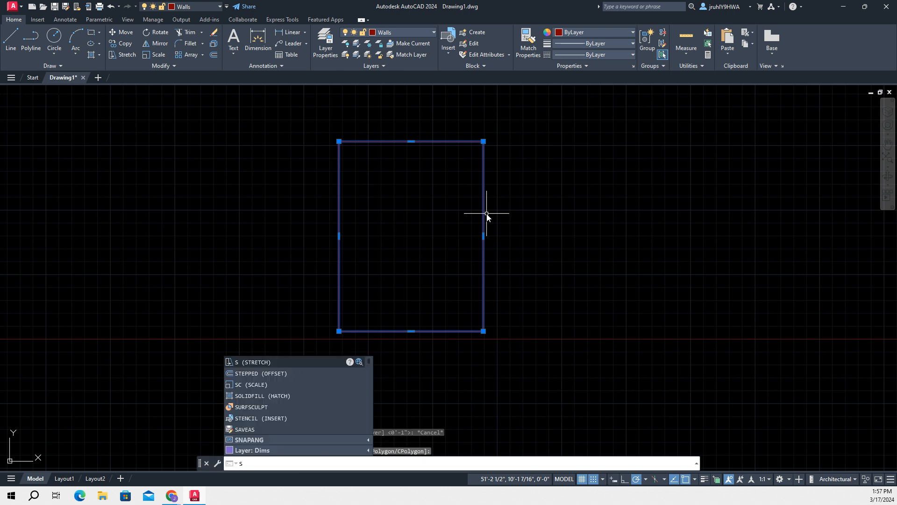
{"action": "key", "text": "Escape"}
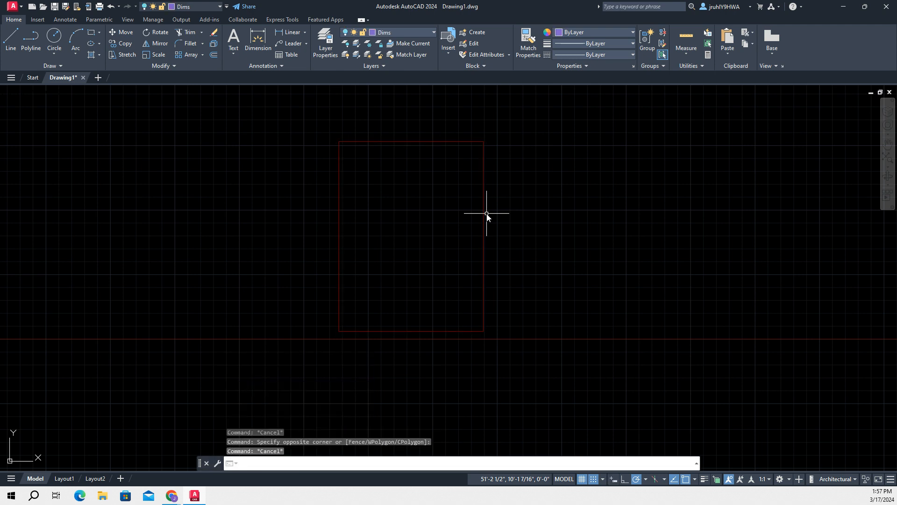
Explode the rectangle on the Walls layer into separate lines
{"action": "type", "text": "explode"}
{"action": "key", "text": "Return"}
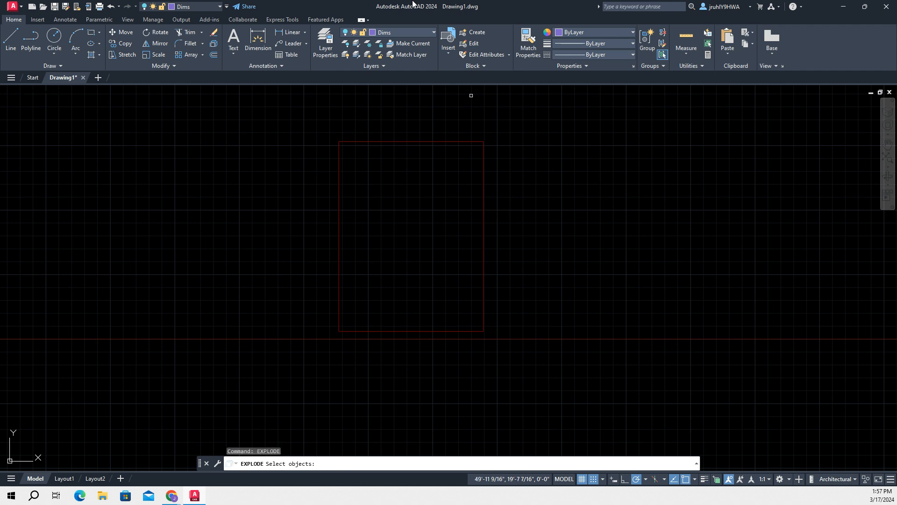
{"action": "left_click", "coordinate": [513, 160]}
{"action": "left_click", "coordinate": [481, 151]}
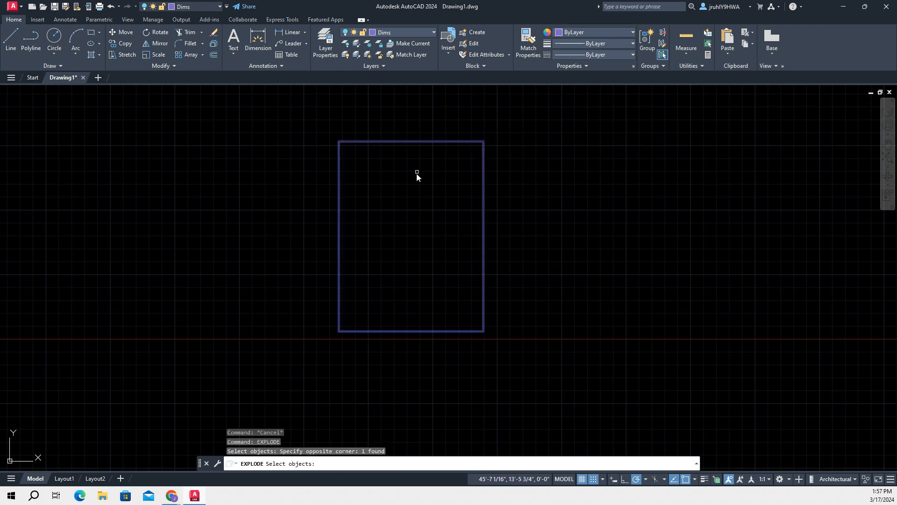
{"action": "key", "text": "Return"}
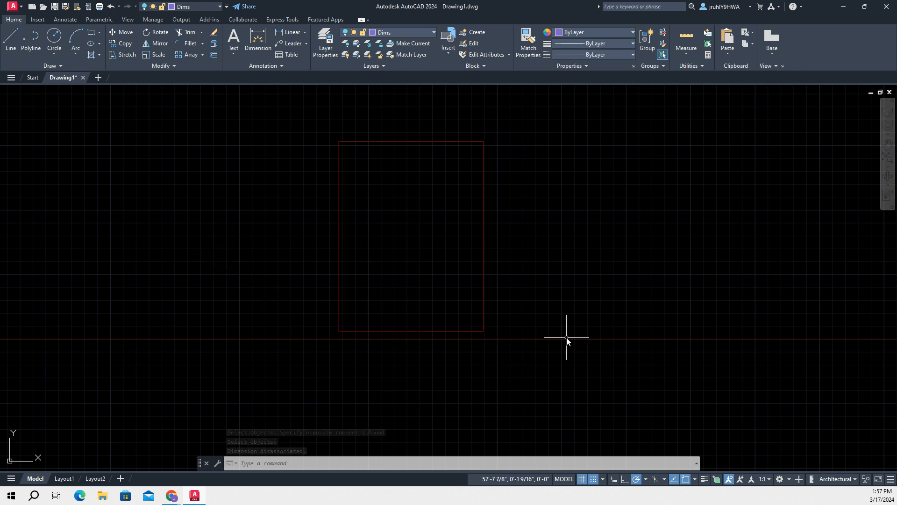
Offset the rectangle's right-hand line outward by 4"
{"action": "type", "text": "offset"}
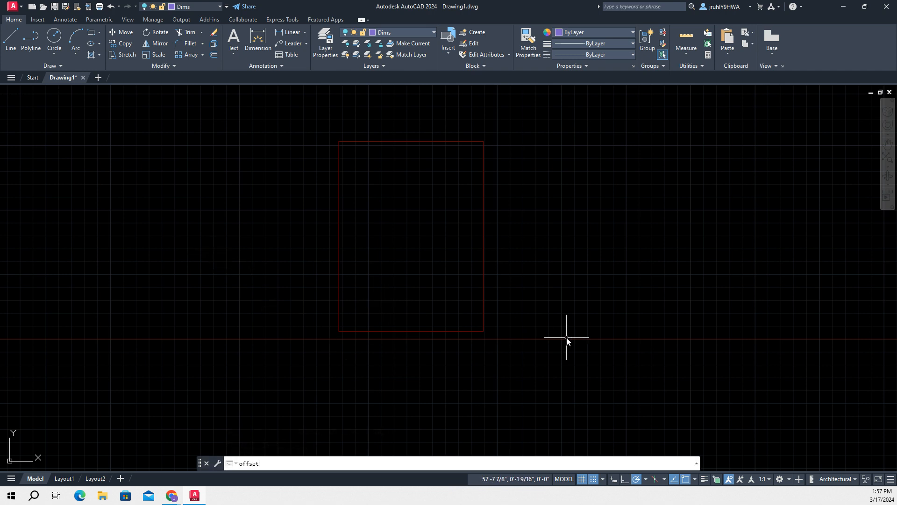
{"action": "key", "text": "Return"}
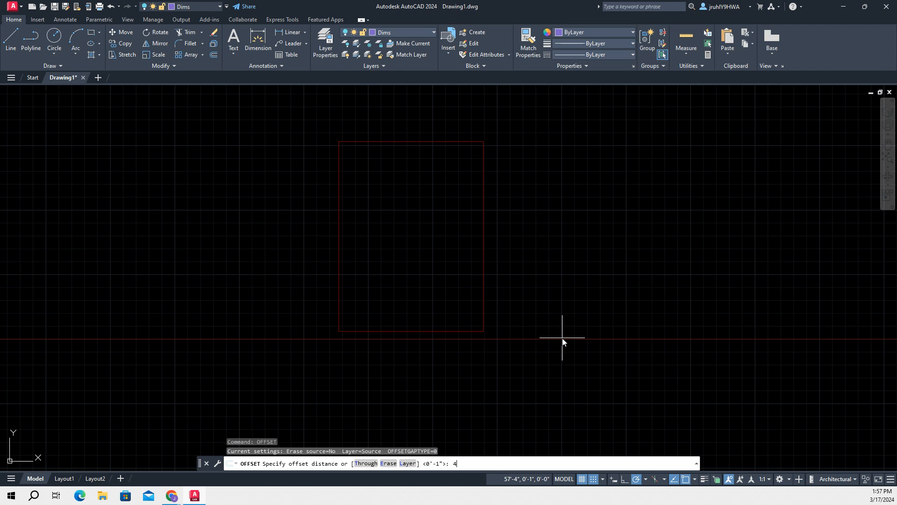
{"action": "key", "text": "Return"}
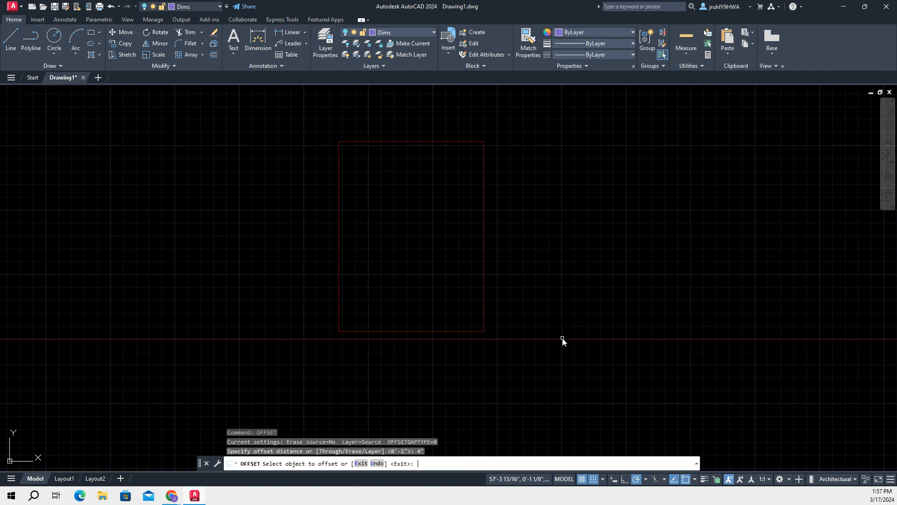
{"action": "left_click", "coordinate": [484, 223]}
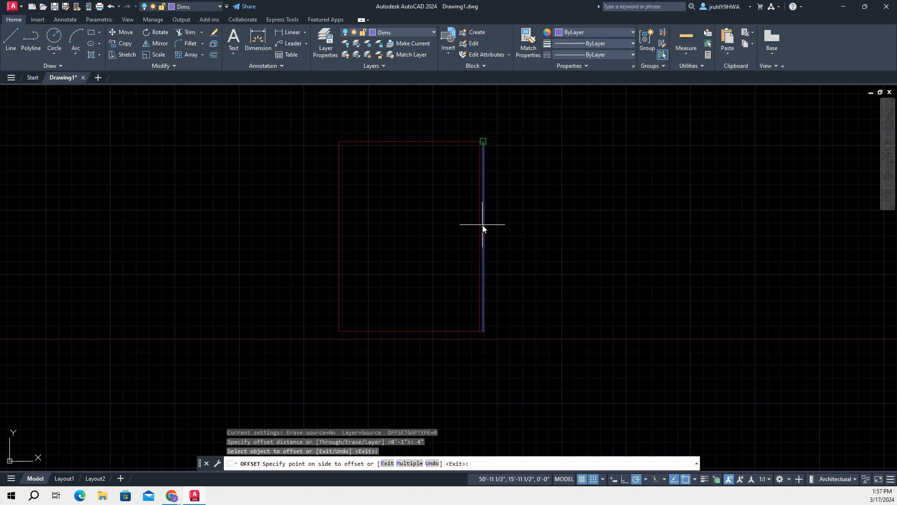
{"action": "left_click", "coordinate": [521, 233]}
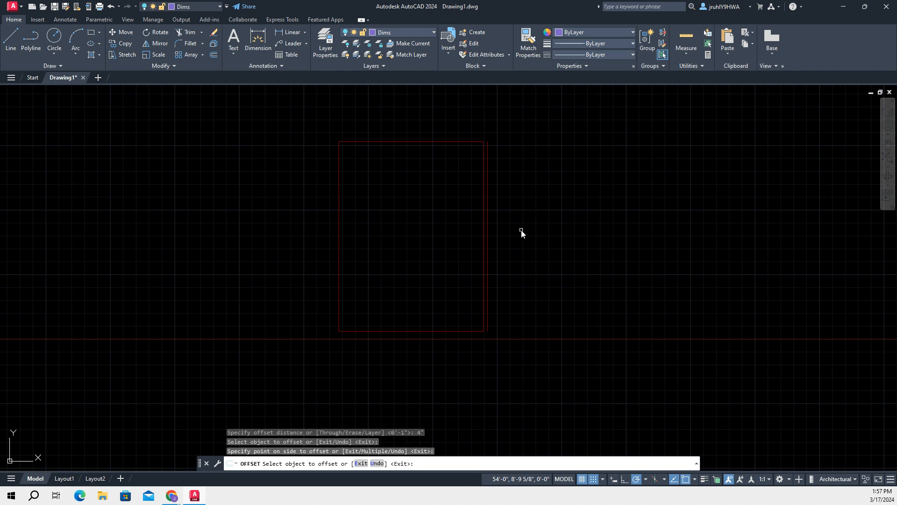
Offset the rectangle's bottom line outward by 4"
{"action": "left_click", "coordinate": [413, 329]}
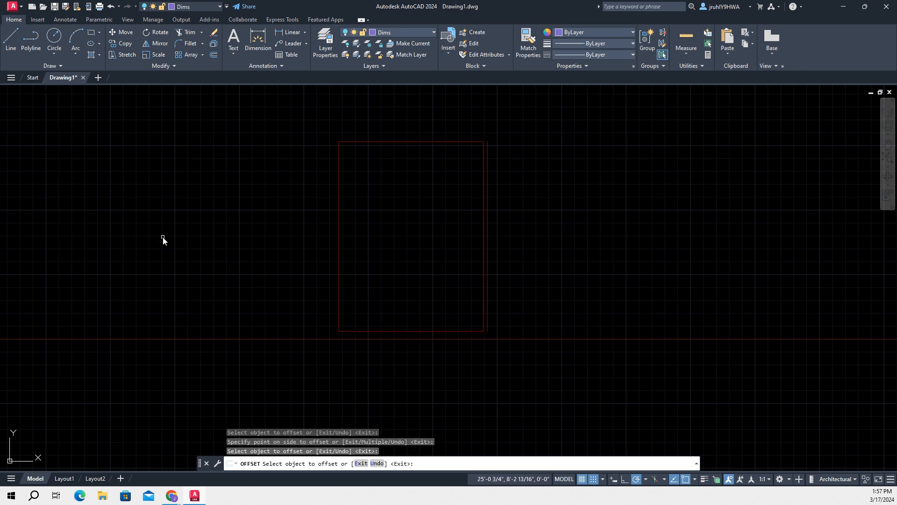
{"action": "key", "text": "Return"}
{"action": "type", "text": "o"}
{"action": "key", "text": "Return"}
{"action": "key", "text": "Return"}
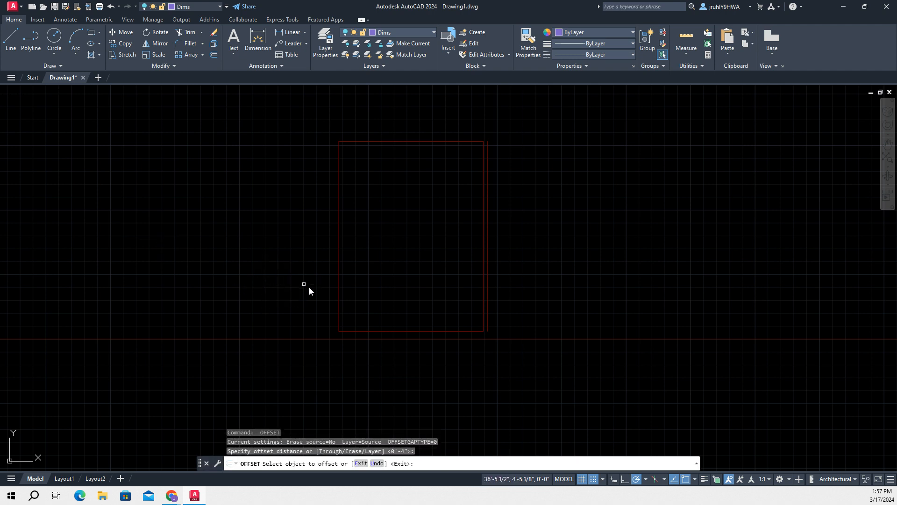
{"action": "left_click", "coordinate": [381, 332]}
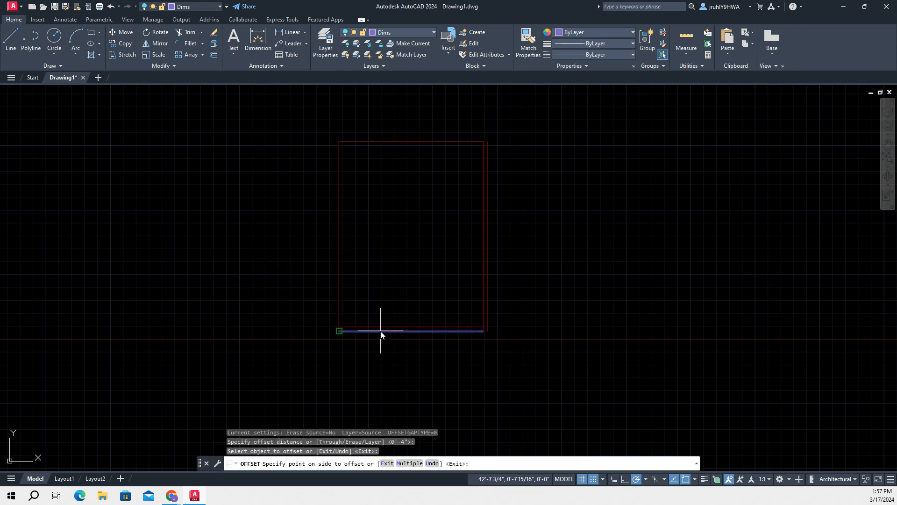
{"action": "left_click", "coordinate": [382, 382]}
{"action": "key", "text": "Return"}
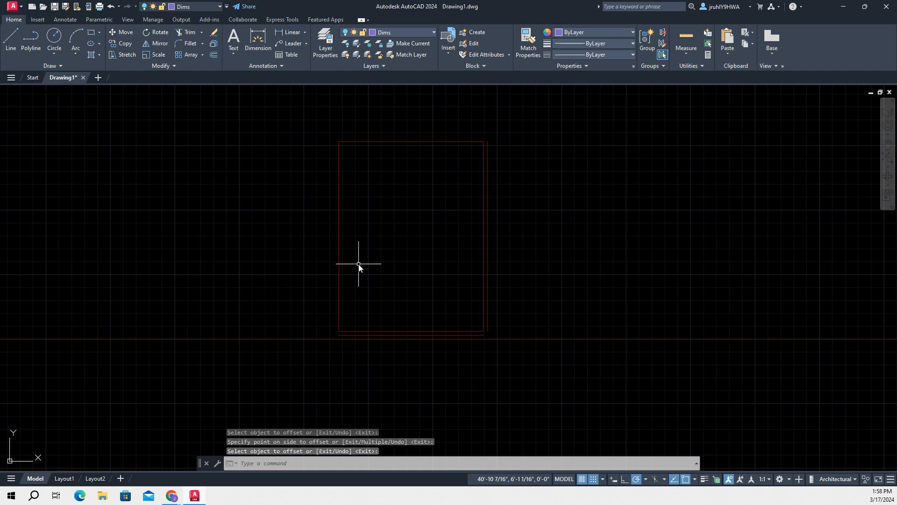
Offset the rectangle's left-hand line outward by 4"
{"action": "type", "text": "o"}
{"action": "key", "text": "Return"}
{"action": "key", "text": "Return"}
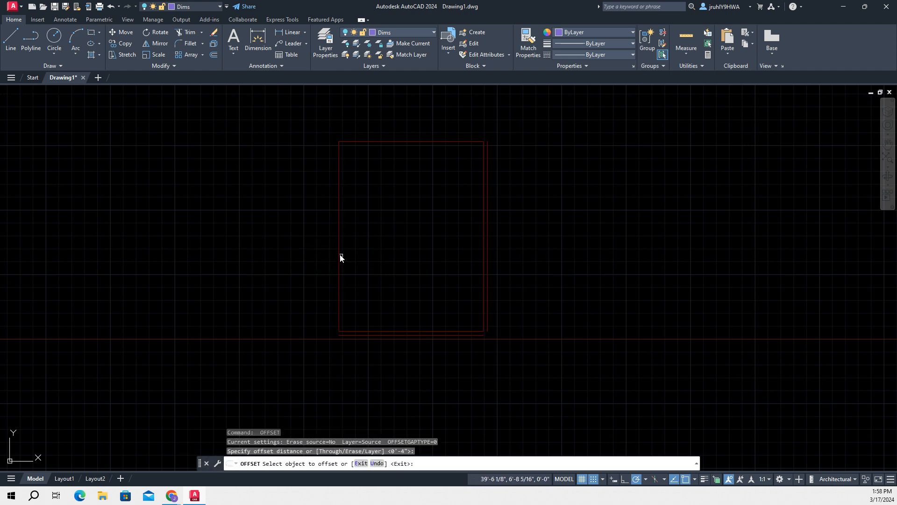
{"action": "left_click", "coordinate": [339, 254]}
{"action": "left_click", "coordinate": [277, 246]}
{"action": "key", "text": "Return"}
{"action": "key", "text": "Return"}
{"action": "key", "text": "Return"}
{"action": "left_click", "coordinate": [389, 140]}
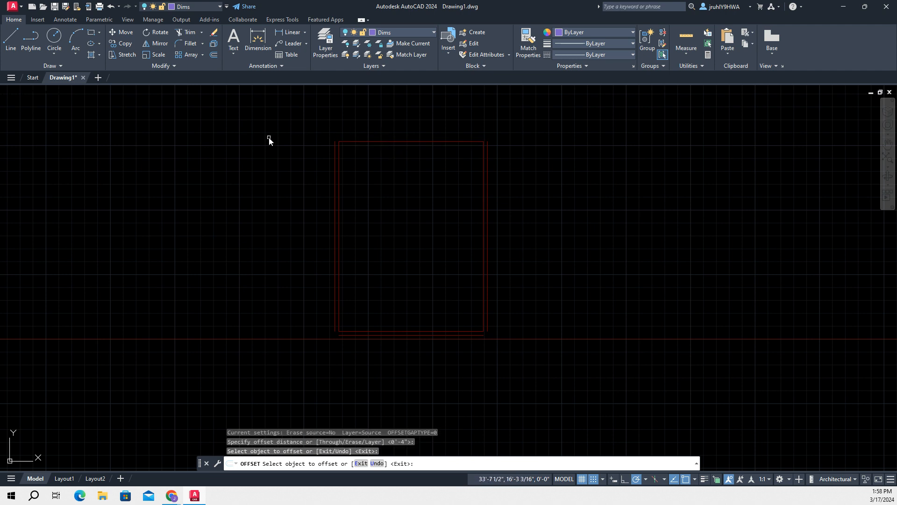
{"action": "key", "text": "Return"}
{"action": "key", "text": "Return"}
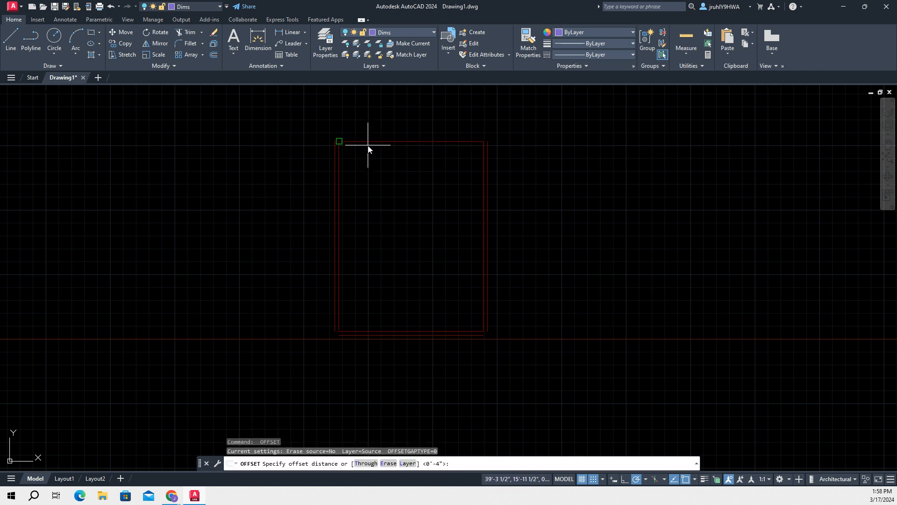
{"action": "key", "text": "Escape"}
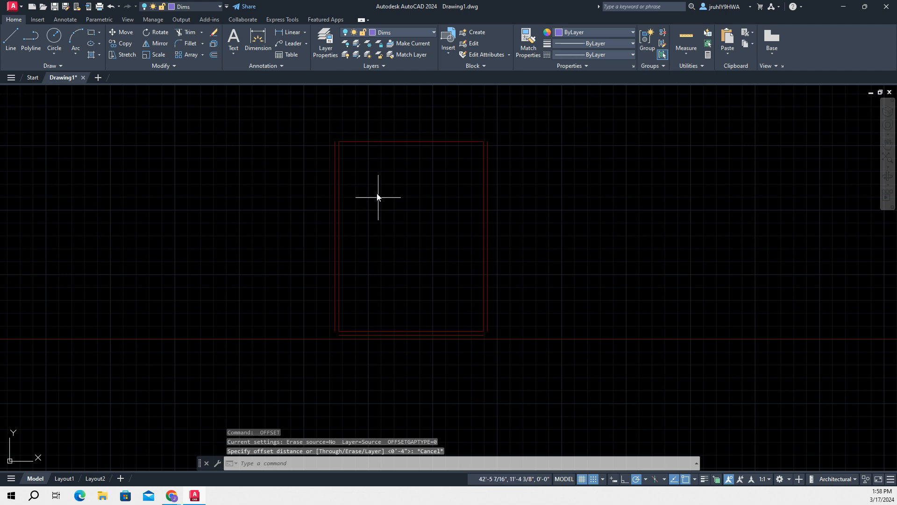
Offset the rectangle's top line outward by 4"
{"action": "key", "text": "Return"}
{"action": "key", "text": "Return"}
{"action": "left_click", "coordinate": [392, 141]}
{"action": "left_click", "coordinate": [392, 130]}
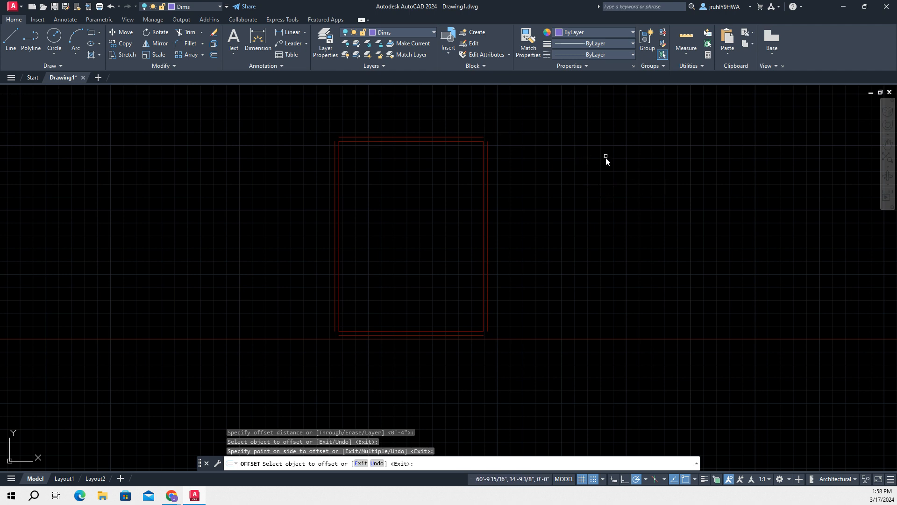
{"action": "middle_click_drag", "start_coordinate": [605, 142], "coordinate": [561, 244]}
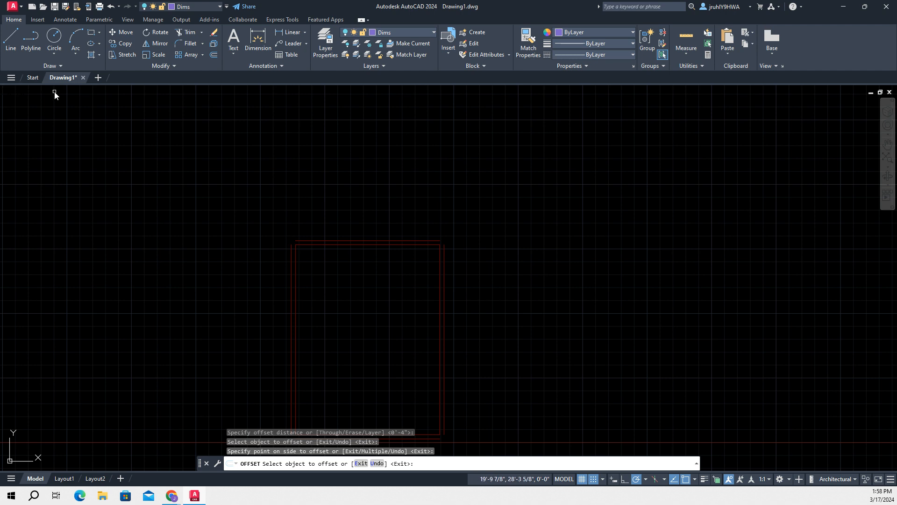
{"action": "left_click", "coordinate": [14, 35]}
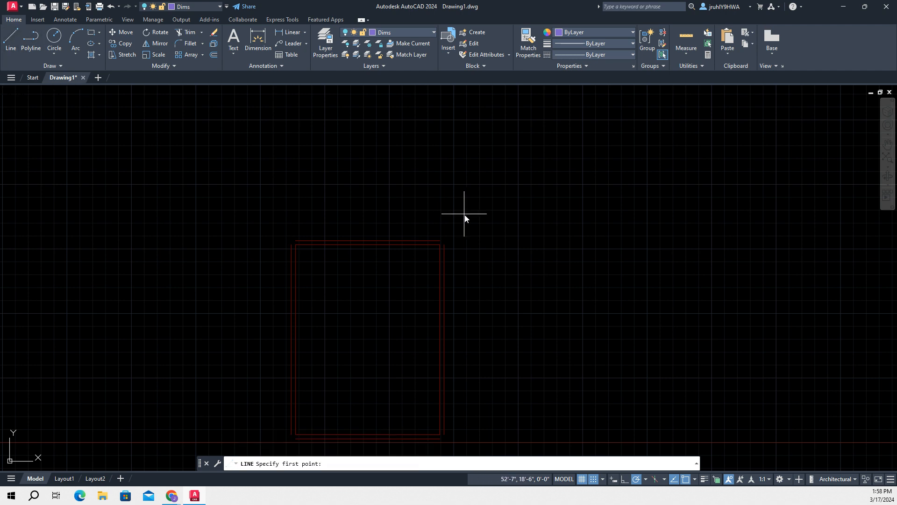
{"action": "left_click", "coordinate": [440, 240]}
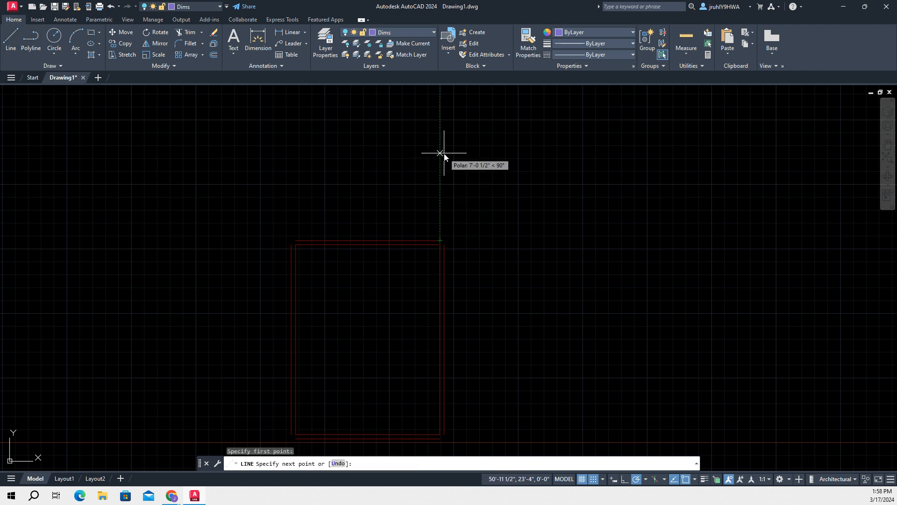
{"action": "left_click", "coordinate": [12, 35]}
{"action": "scroll", "coordinate": [444, 240], "scroll_direction": "up", "scroll_amount": 5}
{"action": "scroll", "coordinate": [463, 235], "scroll_direction": "down", "scroll_amount": 4}
{"action": "left_click", "coordinate": [427, 246]}
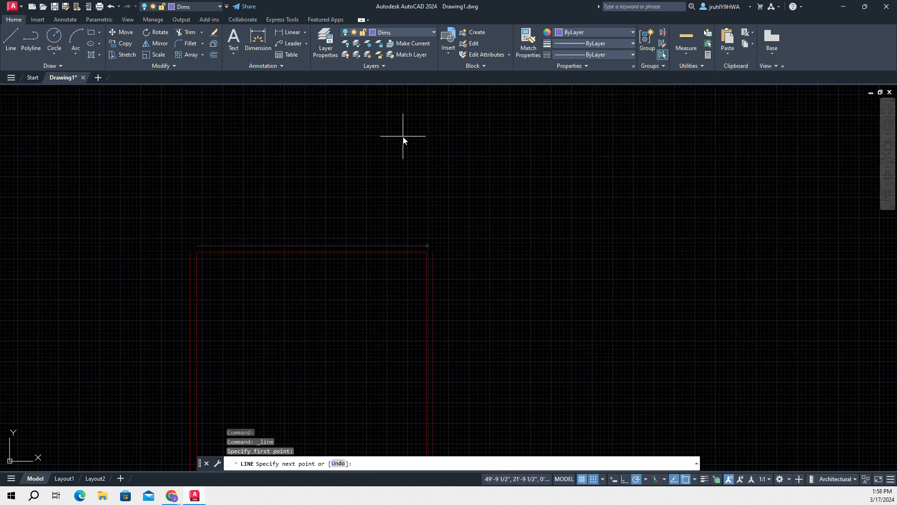
{"action": "left_click", "coordinate": [427, 246]}
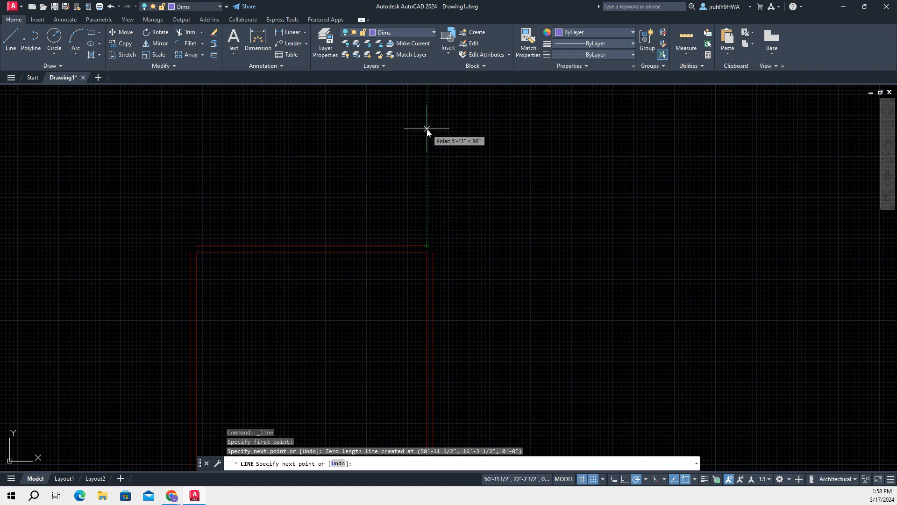
{"action": "type", "text": "101"}
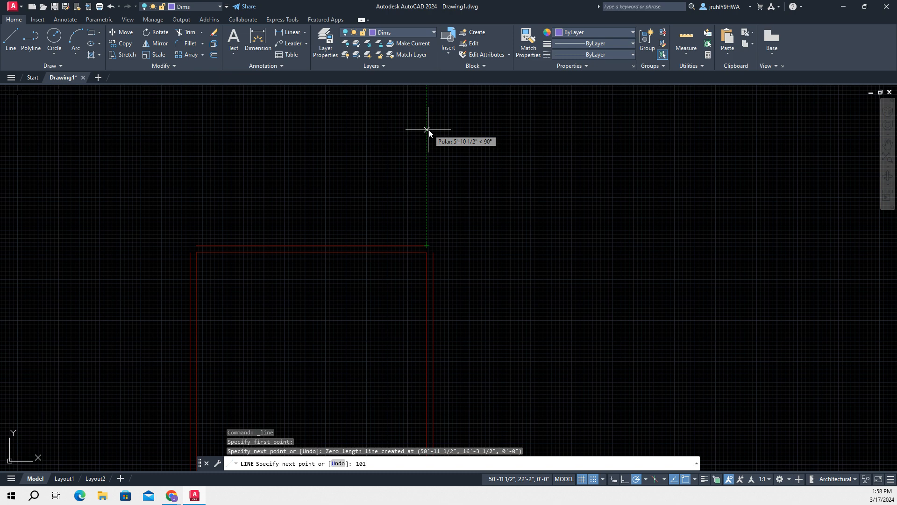
{"action": "key", "text": "Escape"}
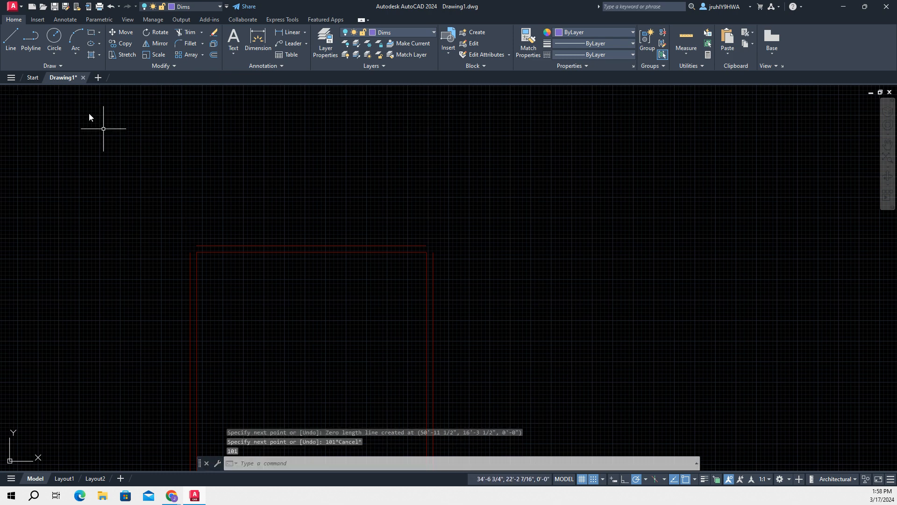
Make Walls the current layer
{"action": "scroll", "coordinate": [437, 310], "scroll_direction": "down", "scroll_amount": 2}
{"action": "scroll", "coordinate": [524, 314], "scroll_direction": "up", "scroll_amount": 4}
{"action": "scroll", "coordinate": [515, 314], "scroll_direction": "down", "scroll_amount": 2}
{"action": "middle_click_drag", "start_coordinate": [469, 302], "coordinate": [767, 268]}
{"action": "scroll", "coordinate": [703, 254], "scroll_direction": "up", "scroll_amount": 2}
{"action": "mouse_move", "coordinate": [623, 200]}
{"action": "middle_mouse_down"}
{"action": "mouse_move", "coordinate": [567, 248]}
{"action": "mouse_move", "coordinate": [581, 273]}
{"action": "middle_mouse_up"}
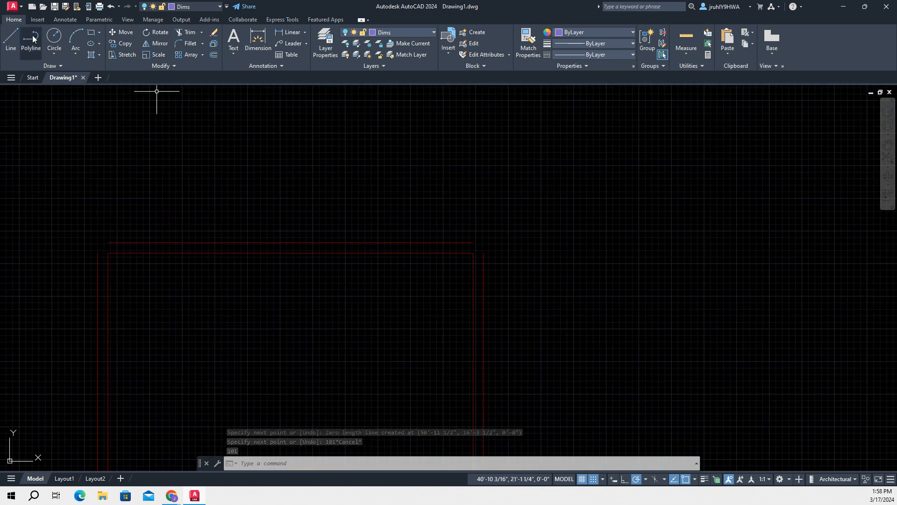
{"action": "left_click", "coordinate": [419, 32]}
{"action": "left_click", "coordinate": [385, 99]}
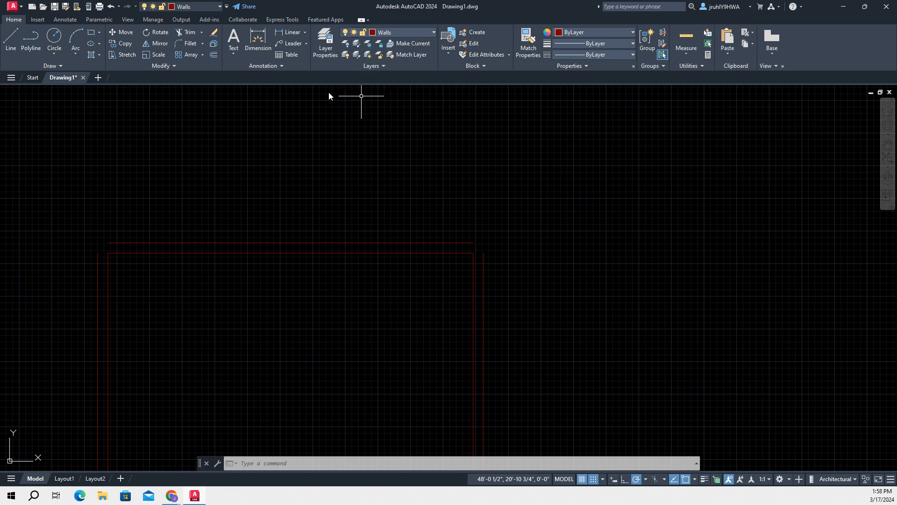
{"action": "left_click", "coordinate": [11, 37]}
{"action": "left_click", "coordinate": [472, 243]}
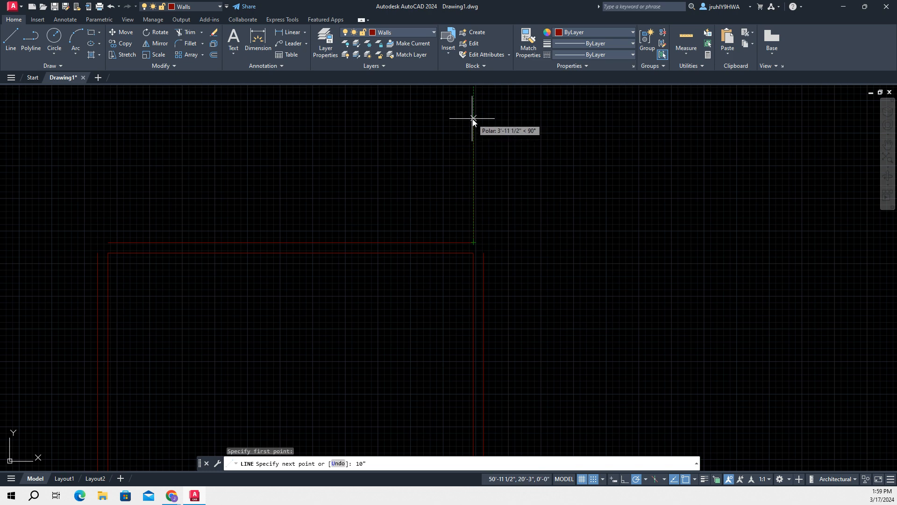
{"action": "key", "text": "Escape"}
{"action": "key", "text": "Escape"}
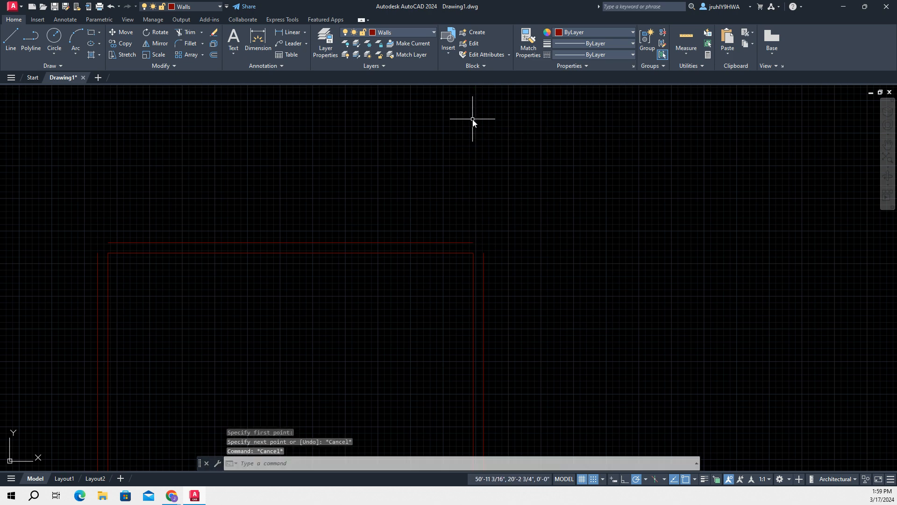
{"action": "key", "text": "F12"}
{"action": "key", "text": "F12"}
{"action": "key", "text": "F12"}
{"action": "key", "text": "F12"}
{"action": "key", "text": "F12"}
{"action": "key", "text": "F12"}
{"action": "type", "text": "LINE"}
{"action": "key", "text": "Return"}
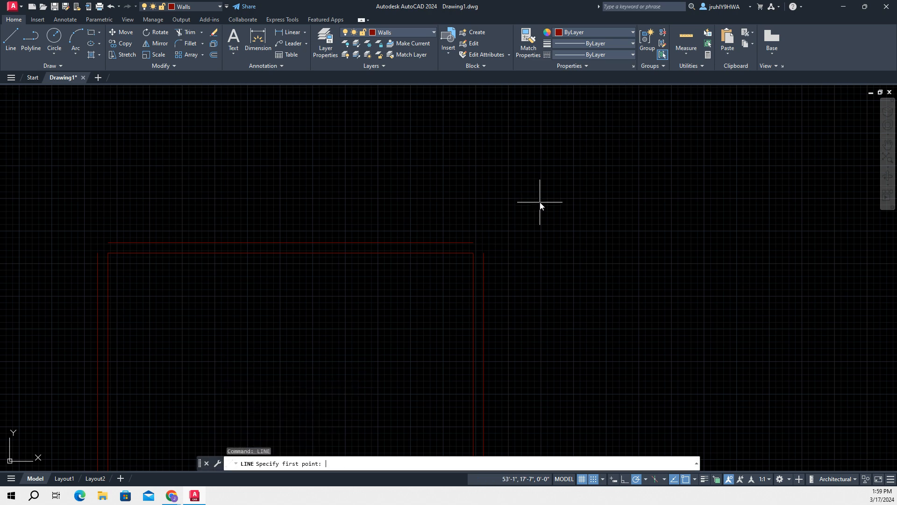
{"action": "left_click", "coordinate": [474, 242]}
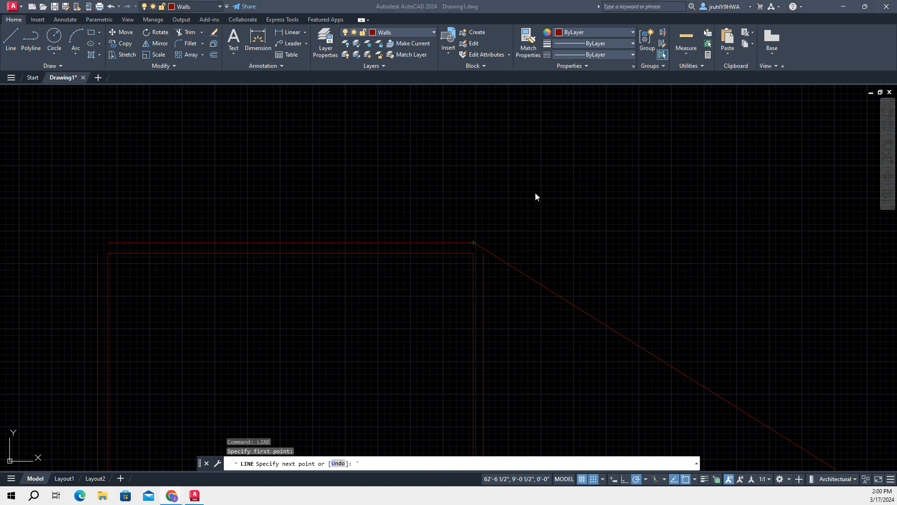
{"action": "left_click", "coordinate": [569, 249]}
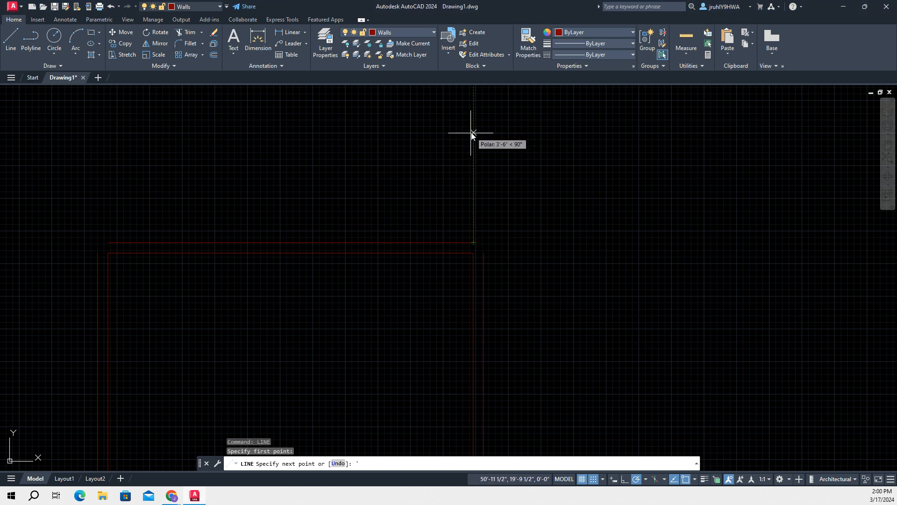
{"action": "key", "text": "Escape"}
Set the DYNMODE system variable to 3 to enable dynamic input at the cursor, and try entering text there
{"action": "left_click", "coordinate": [369, 465]}
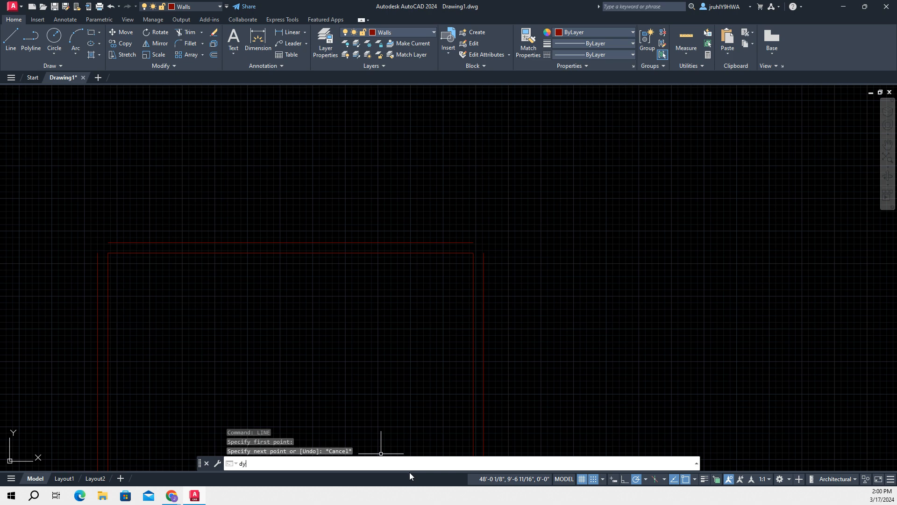
{"action": "type", "text": "dyne"}
{"action": "key", "text": "BackSpace"}
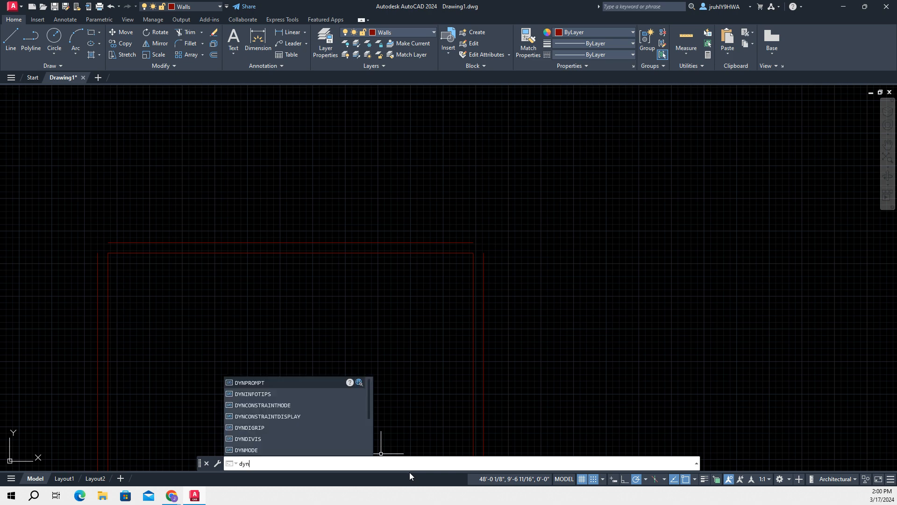
{"action": "type", "text": "mode"}
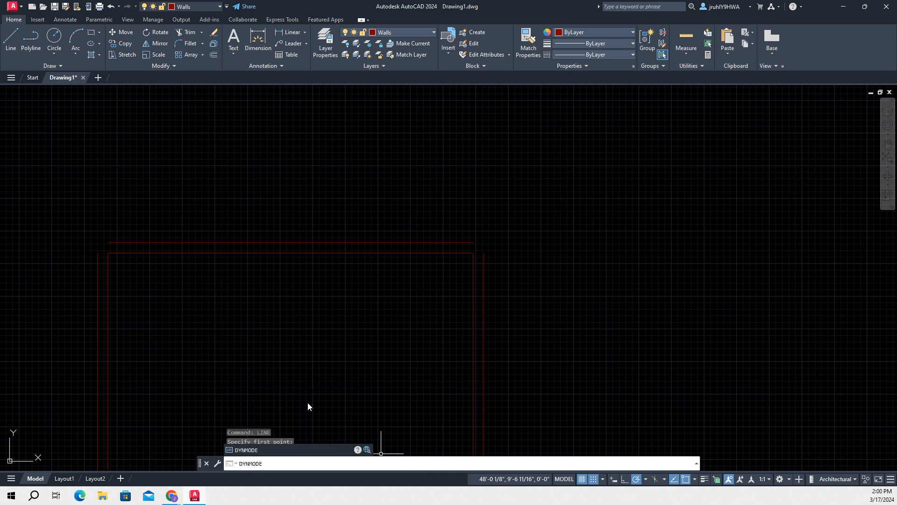
{"action": "left_click", "coordinate": [258, 450]}
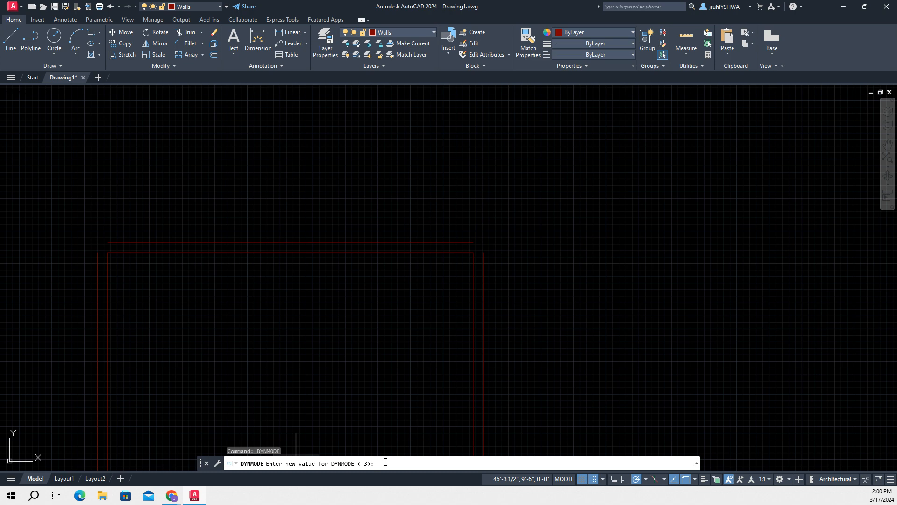
{"action": "key", "text": "Return"}
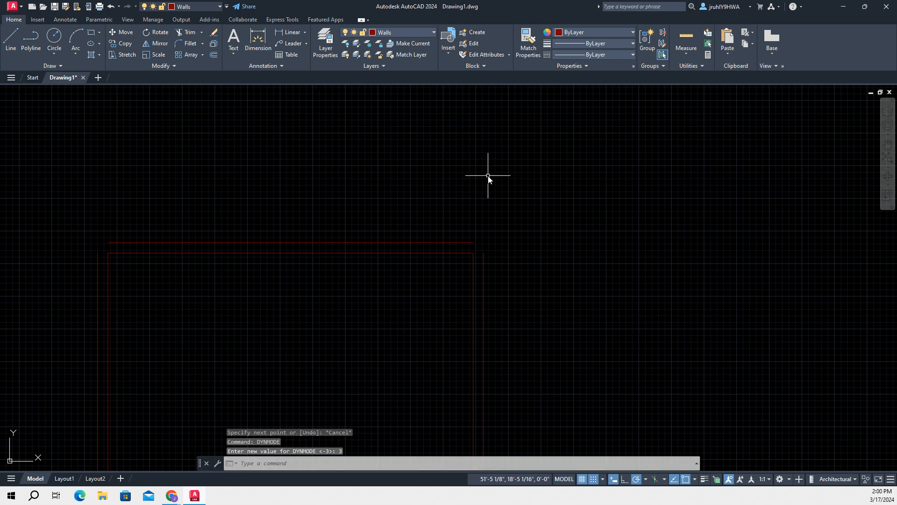
{"action": "key", "text": "F12"}
{"action": "key", "text": "F8"}
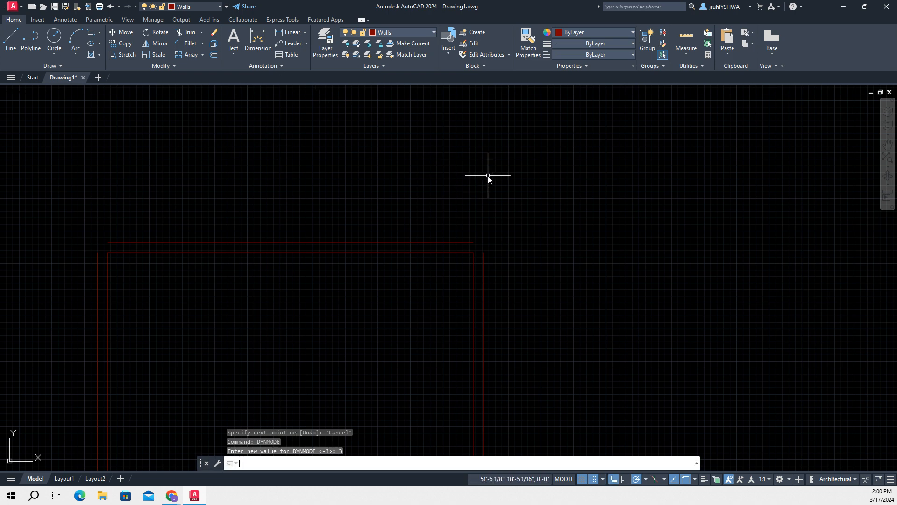
{"action": "type", "text": "F"}
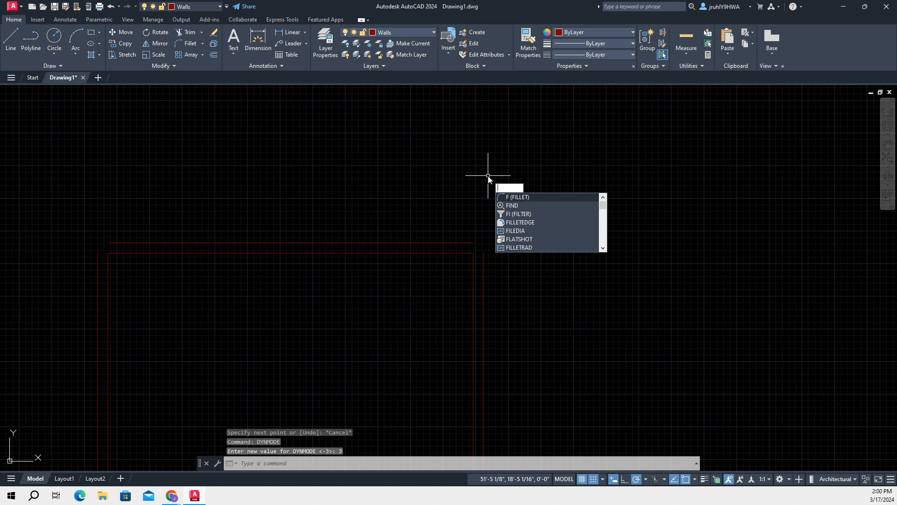
Start a line at the right-hand end of the room's outer top line and draw it 10'9" straight up
{"action": "key", "text": "BackSpace"}
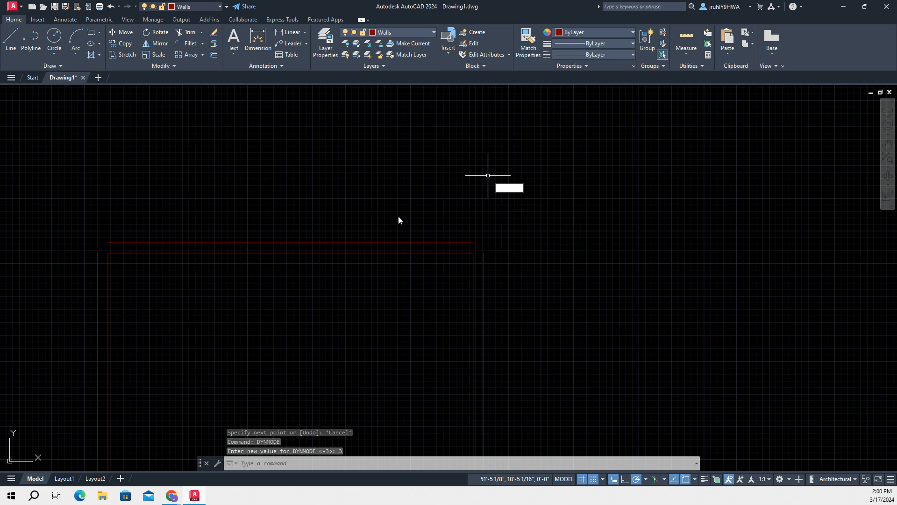
{"action": "type", "text": "lin"}
{"action": "key", "text": "Return"}
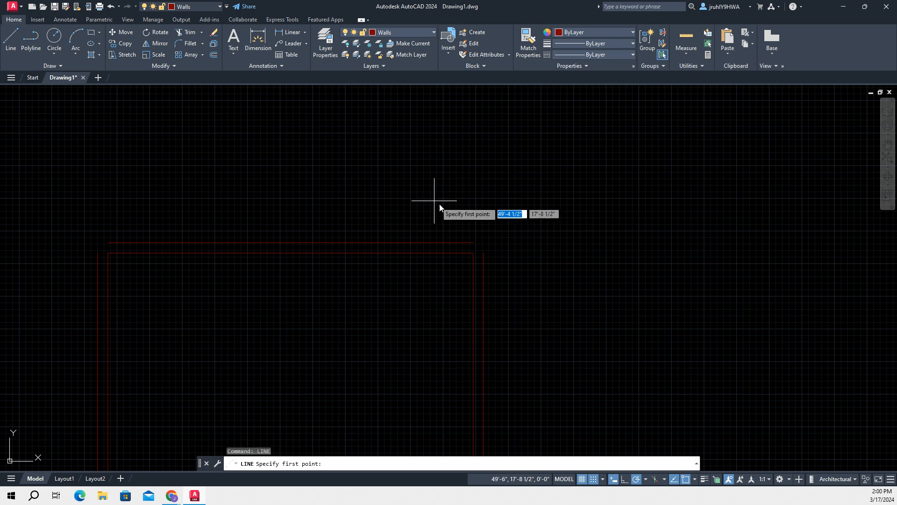
{"action": "left_click", "coordinate": [474, 243]}
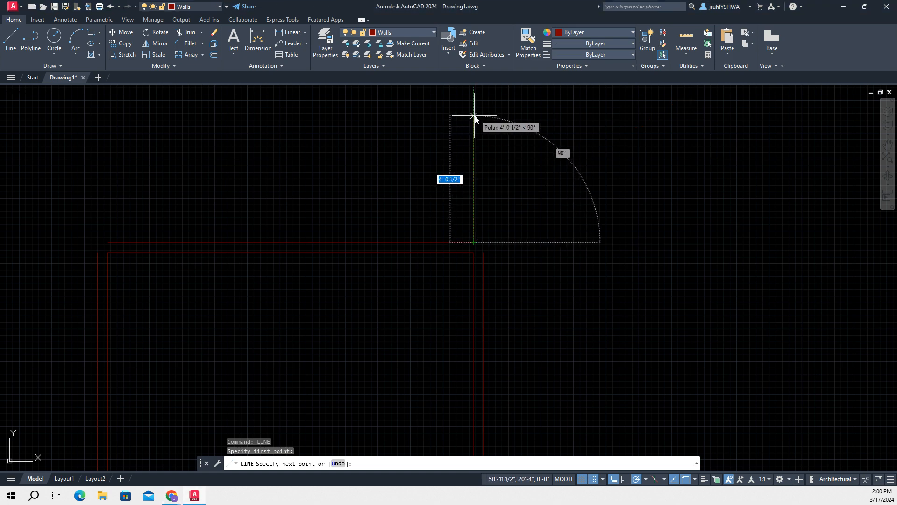
{"action": "type", "text": "10'9"}
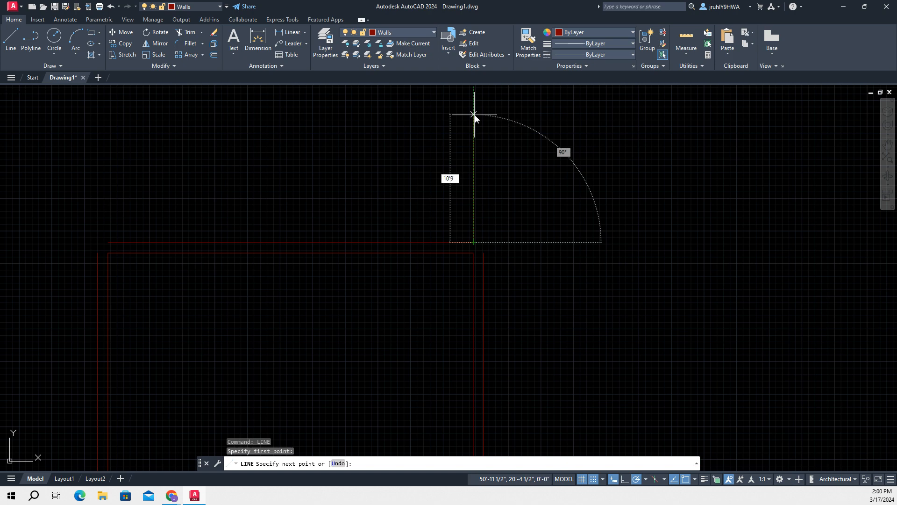
{"action": "key", "text": "Tab"}
{"action": "key", "text": "Return"}
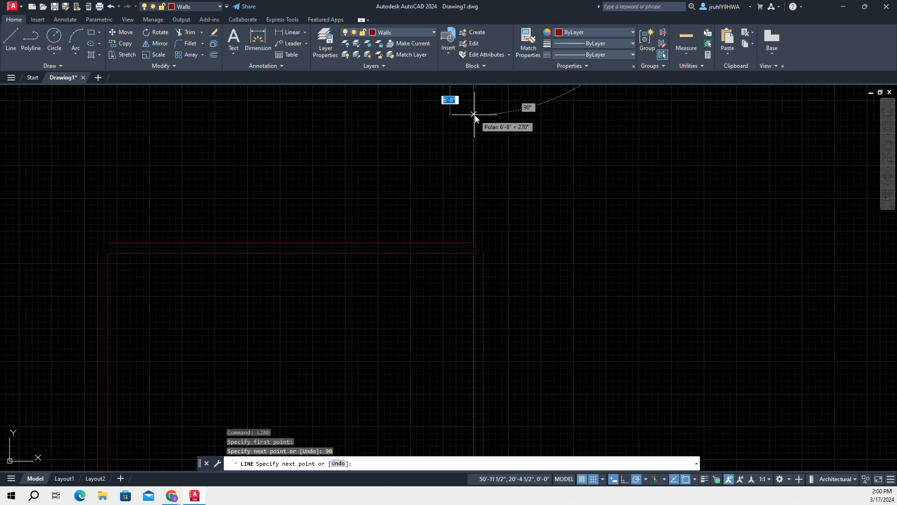
Continue the line 11'4" horizontally to the left at 180° to form the upper room's top edge
{"action": "scroll", "coordinate": [446, 187], "scroll_direction": "down", "scroll_amount": 3}
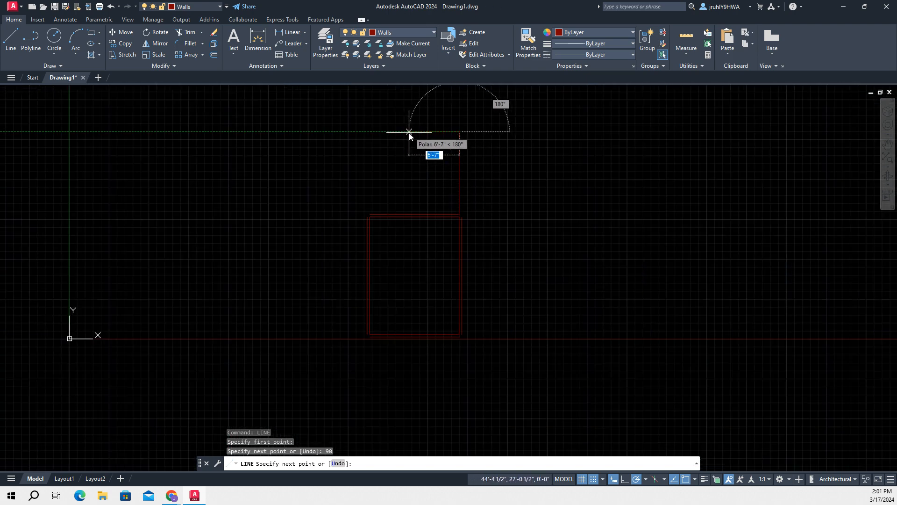
{"action": "type", "text": "11'4"}
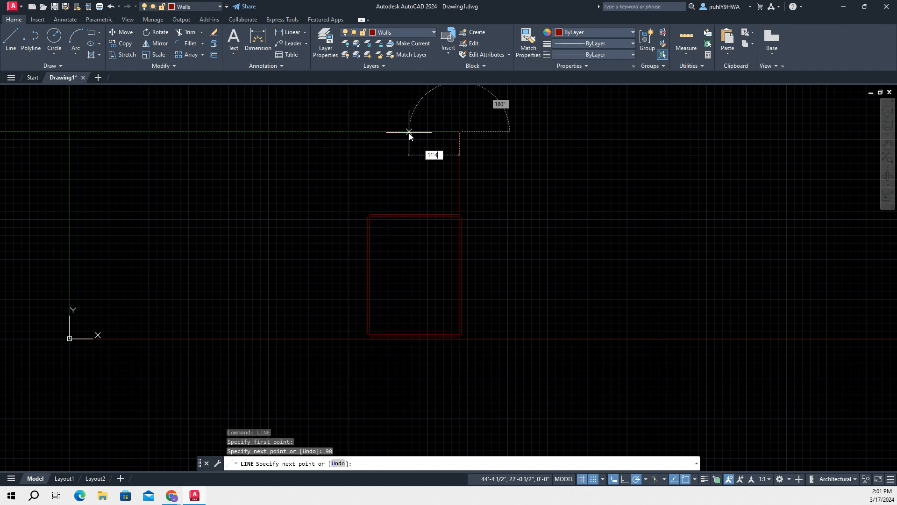
{"action": "key", "text": "Tab"}
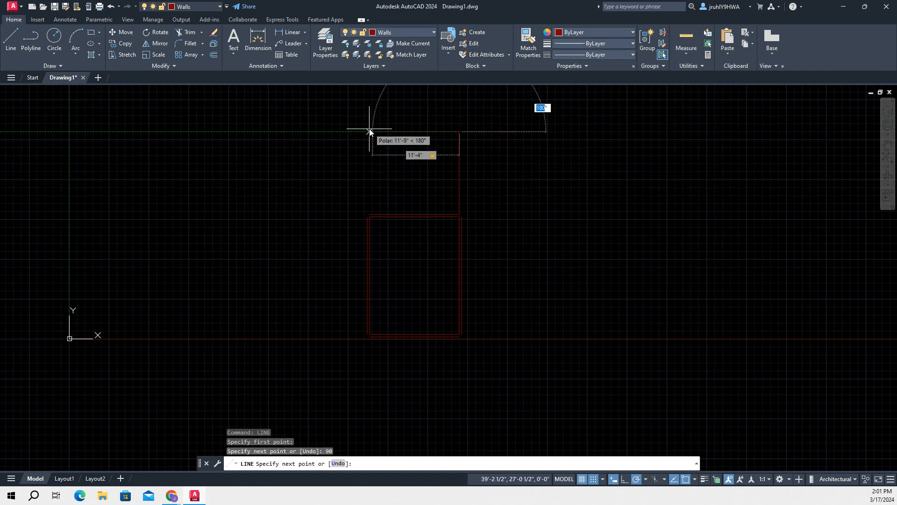
{"action": "key", "text": "Return"}
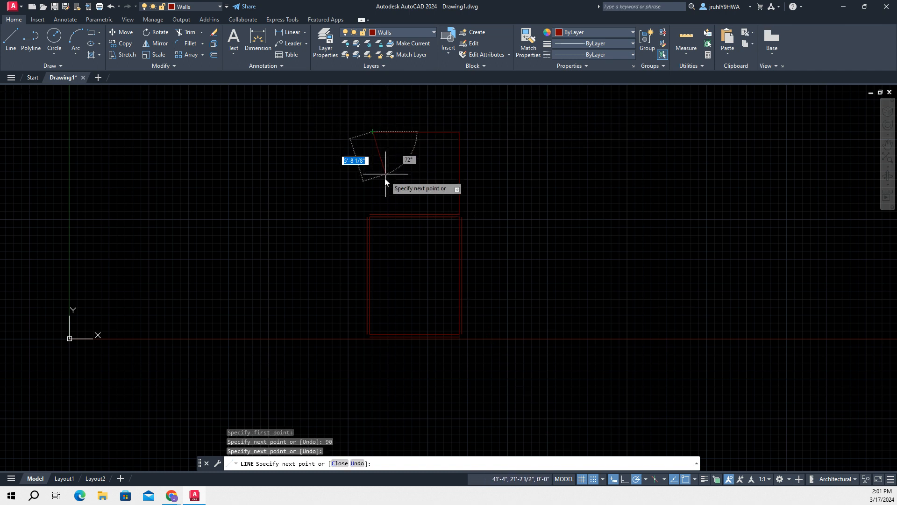
Close the upper room with a vertical line down to the lower room's outer top line, and finish the Line command
{"action": "scroll", "coordinate": [377, 216], "scroll_direction": "up", "scroll_amount": 2}
{"action": "scroll", "coordinate": [365, 215], "scroll_direction": "down", "scroll_amount": 2}
{"action": "scroll", "coordinate": [368, 216], "scroll_direction": "down", "scroll_amount": 1}
{"action": "scroll", "coordinate": [360, 220], "scroll_direction": "up", "scroll_amount": 5}
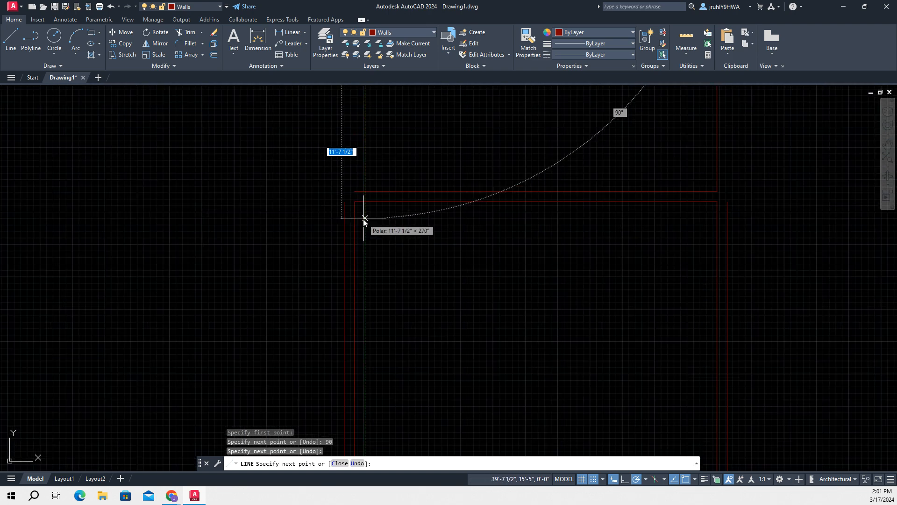
{"action": "left_click", "coordinate": [365, 190]}
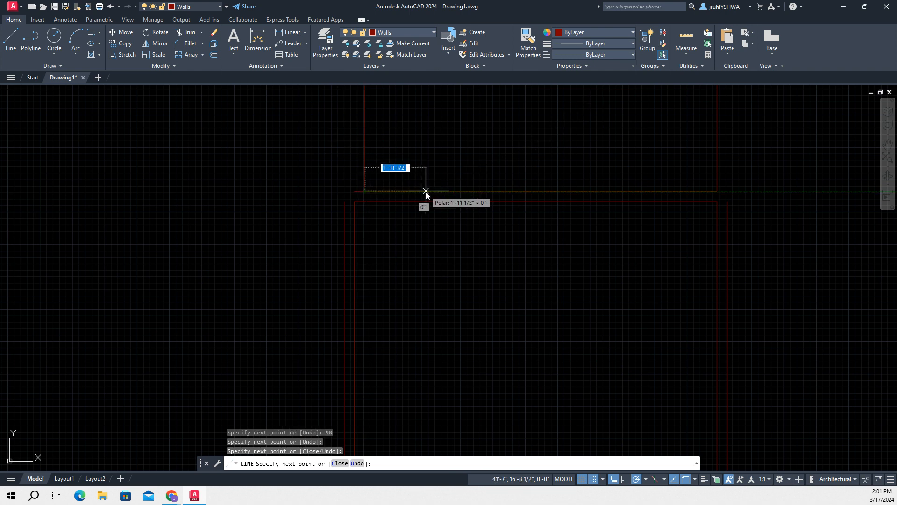
{"action": "key", "text": "Escape"}
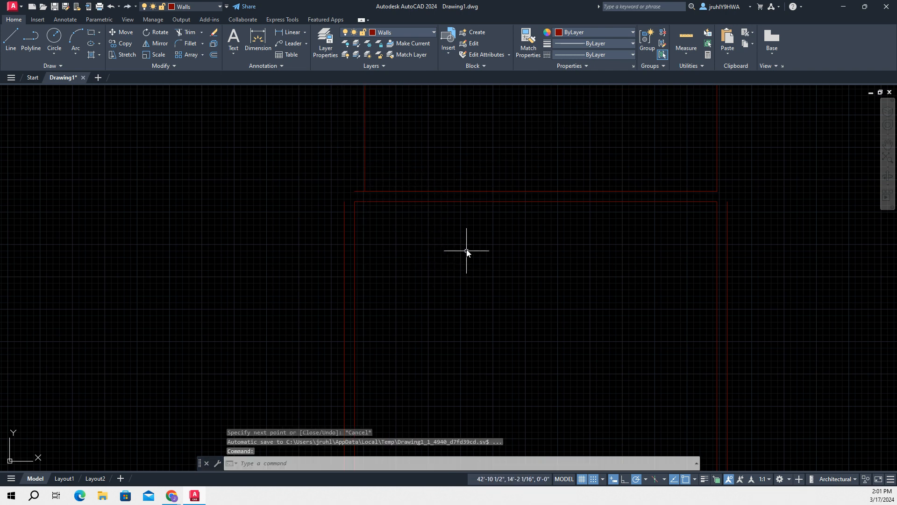
Offset the upper room's right-hand line outward by 4"
{"action": "scroll", "coordinate": [516, 277], "scroll_direction": "down", "scroll_amount": 2}
{"action": "scroll", "coordinate": [516, 276], "scroll_direction": "down", "scroll_amount": 2}
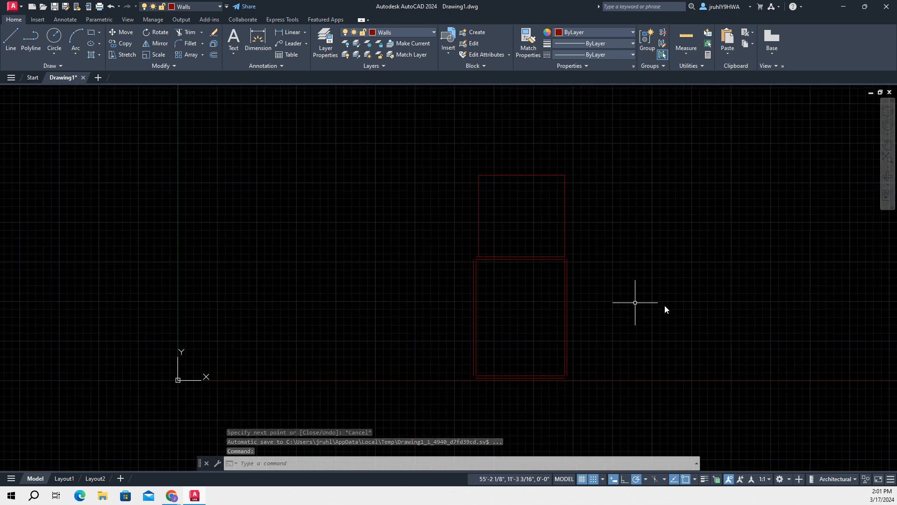
{"action": "scroll", "coordinate": [656, 282], "scroll_direction": "up", "scroll_amount": 2}
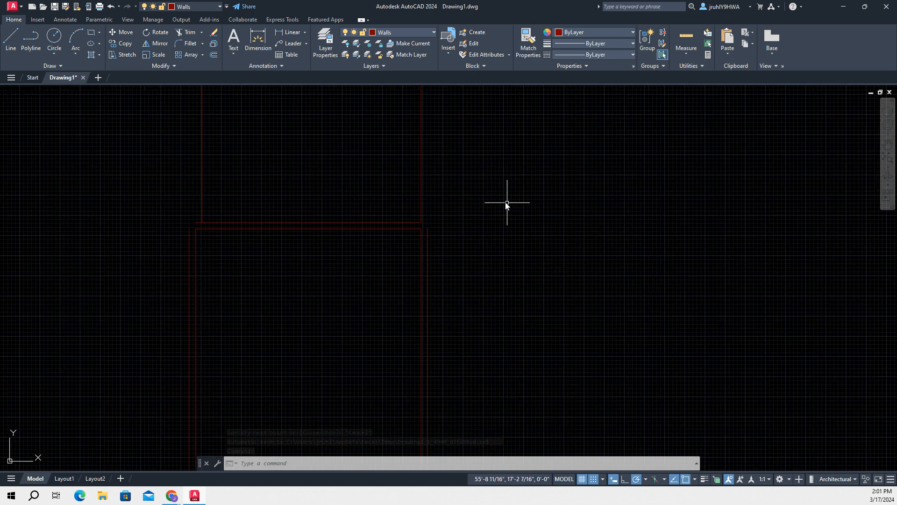
{"action": "scroll", "coordinate": [544, 211], "scroll_direction": "down", "scroll_amount": 2}
{"action": "scroll", "coordinate": [539, 207], "scroll_direction": "down", "scroll_amount": 2}
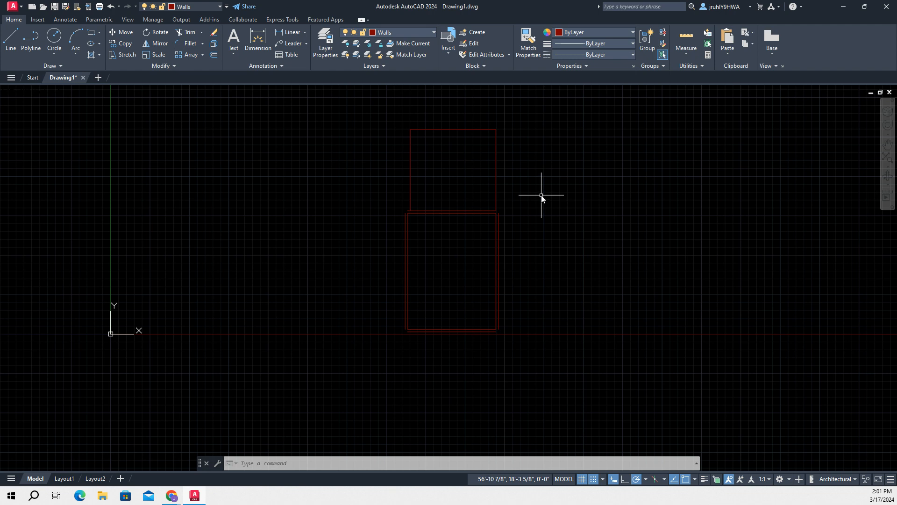
{"action": "middle_click_drag", "start_coordinate": [561, 181], "coordinate": [549, 231]}
{"action": "scroll", "coordinate": [550, 230], "scroll_direction": "up", "scroll_amount": 2}
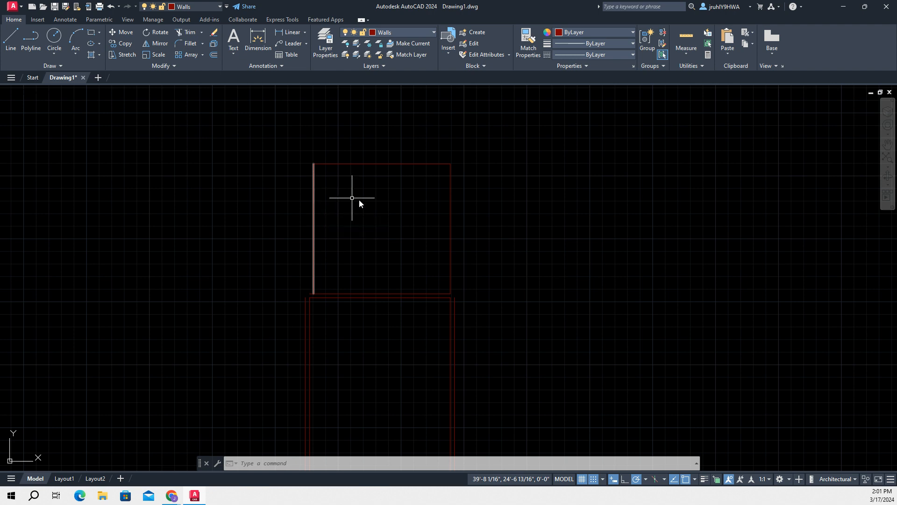
{"action": "left_click", "coordinate": [312, 464]}
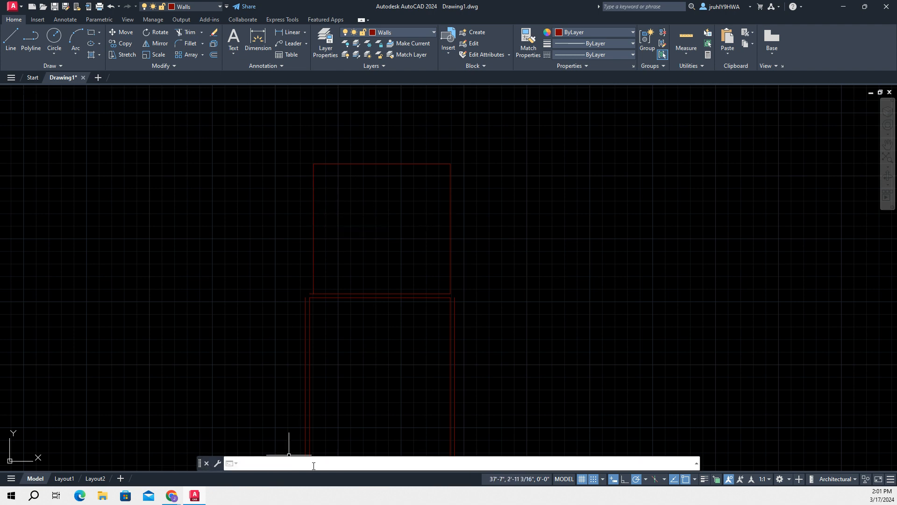
{"action": "type", "text": "offset"}
{"action": "key", "text": "Return"}
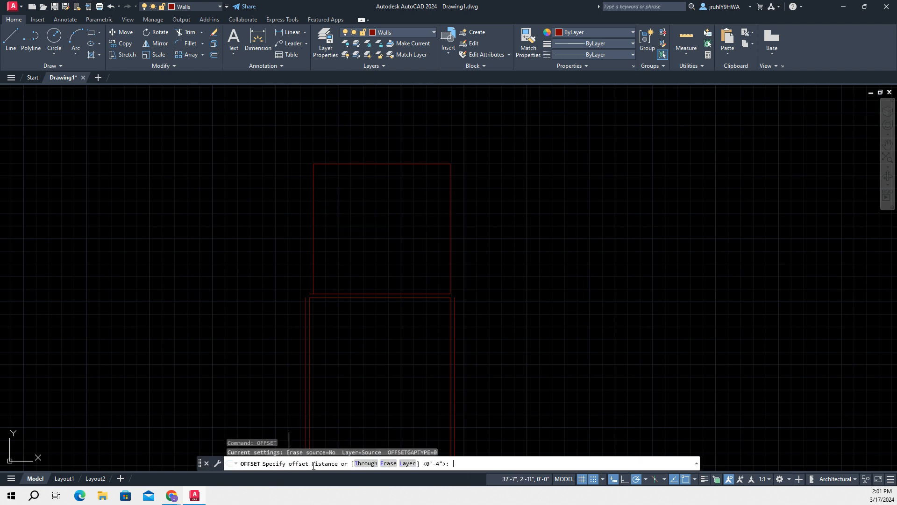
{"action": "key", "text": "Return"}
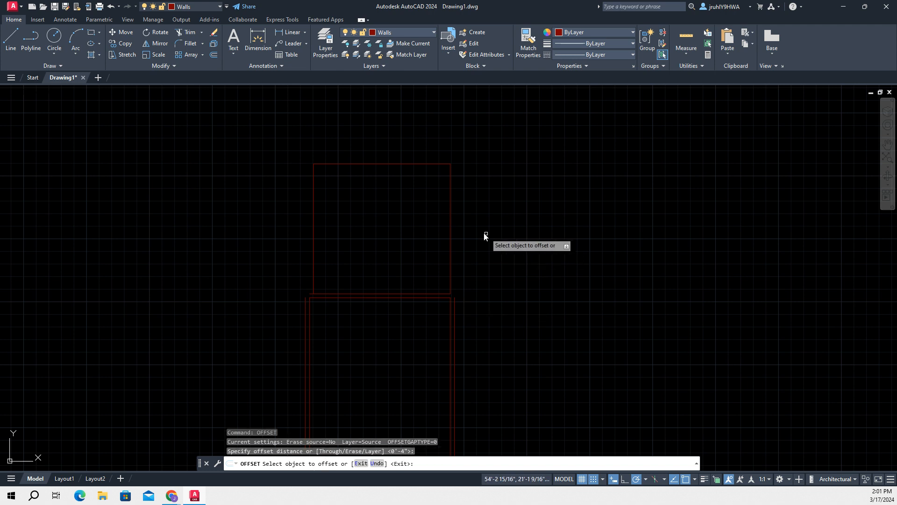
{"action": "left_click", "coordinate": [450, 243]}
{"action": "left_click", "coordinate": [467, 248]}
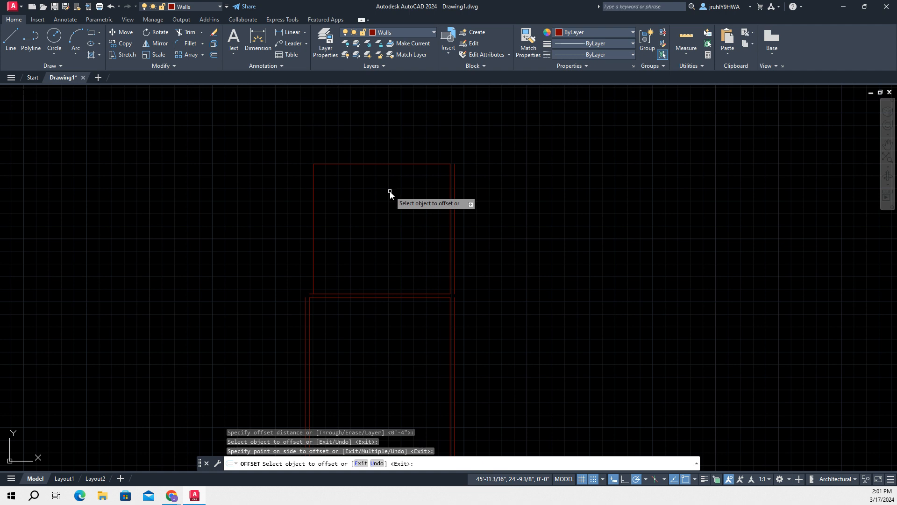
{"action": "key", "text": "Return"}
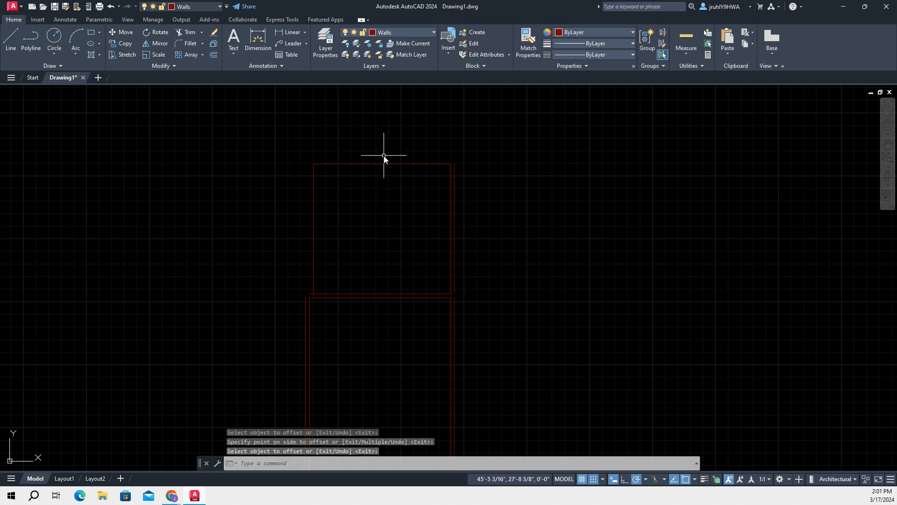
Offset the upper room's top line outward by 4"
{"action": "key", "text": "Return"}
{"action": "key", "text": "Return"}
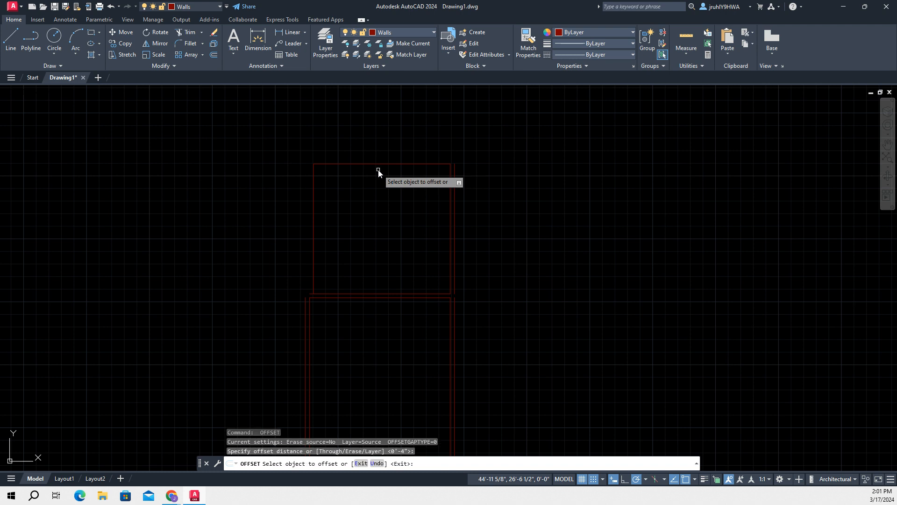
{"action": "left_click", "coordinate": [374, 164]}
{"action": "left_click", "coordinate": [371, 150]}
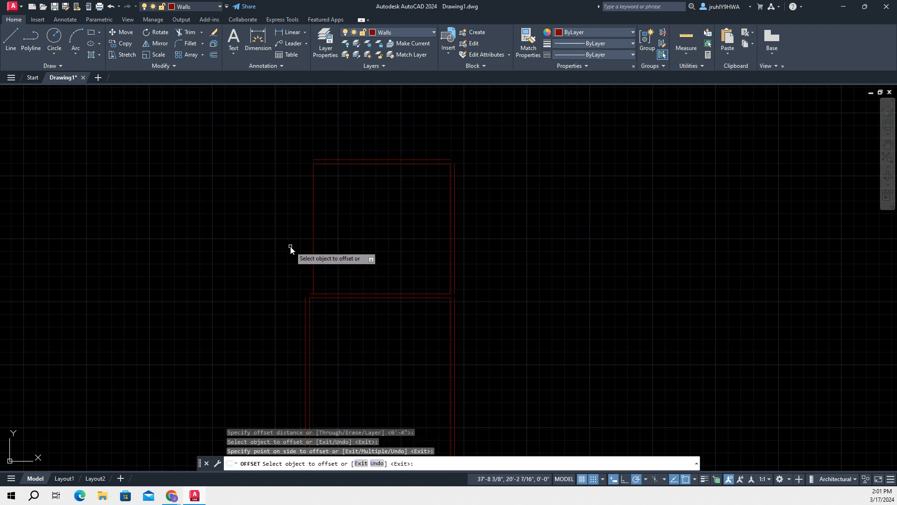
{"action": "key", "text": "Return"}
{"action": "key", "text": "Return"}
{"action": "key", "text": "Return"}
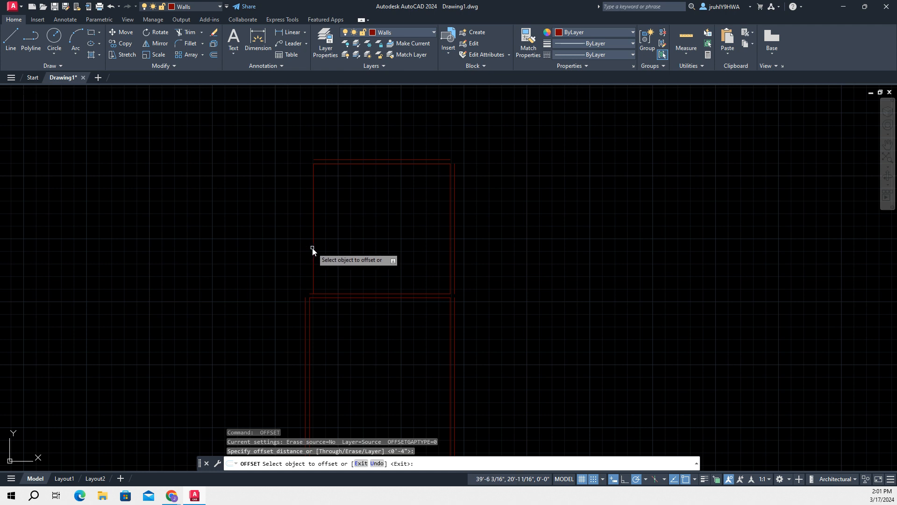
Offset the upper room's left-hand line outward by 4" and leave the Offset command
{"action": "left_click", "coordinate": [312, 247]}
{"action": "left_click", "coordinate": [279, 244]}
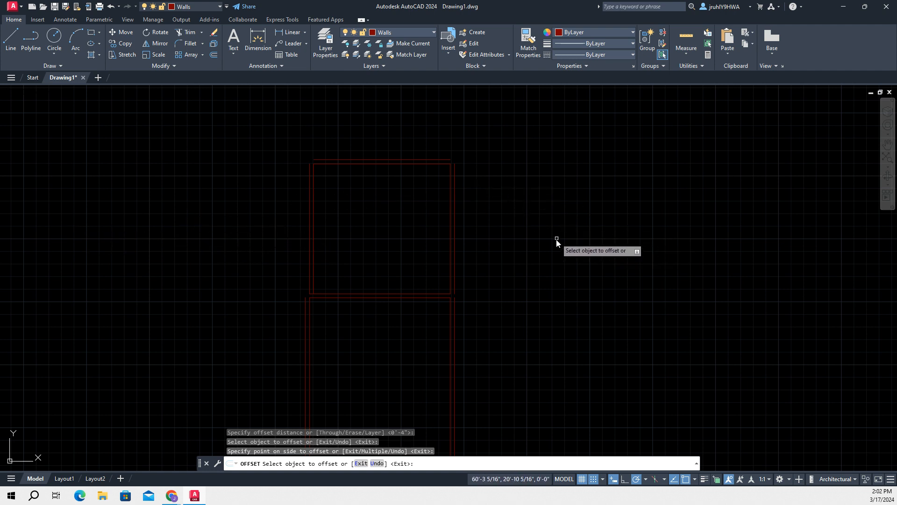
{"action": "scroll", "coordinate": [524, 234], "scroll_direction": "up", "scroll_amount": 2}
{"action": "scroll", "coordinate": [528, 258], "scroll_direction": "down", "scroll_amount": 2}
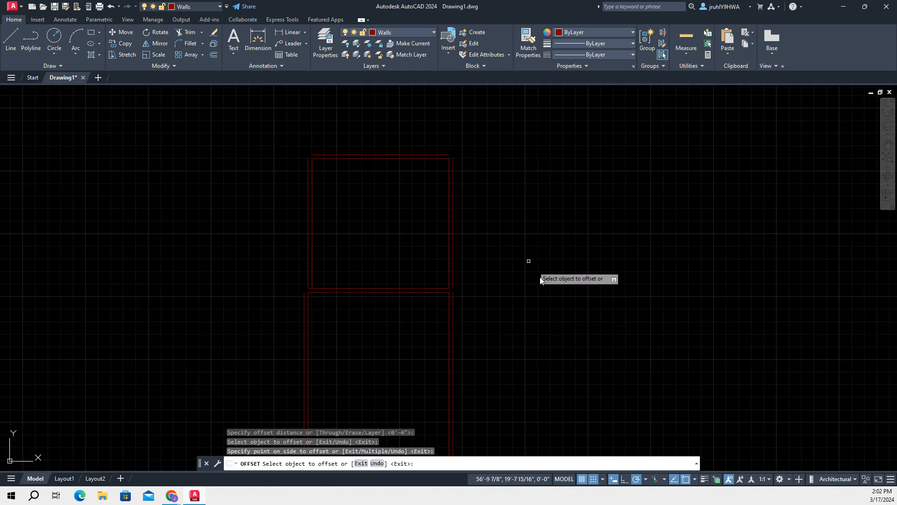
{"action": "key", "text": "Escape"}
Try to extend the upper room's outer right-hand line down toward the lower room's outer wall line
{"action": "scroll", "coordinate": [531, 279], "scroll_direction": "down", "scroll_amount": 4}
{"action": "scroll", "coordinate": [528, 273], "scroll_direction": "up", "scroll_amount": 6}
{"action": "middle_click_drag", "start_coordinate": [545, 296], "coordinate": [576, 180]}
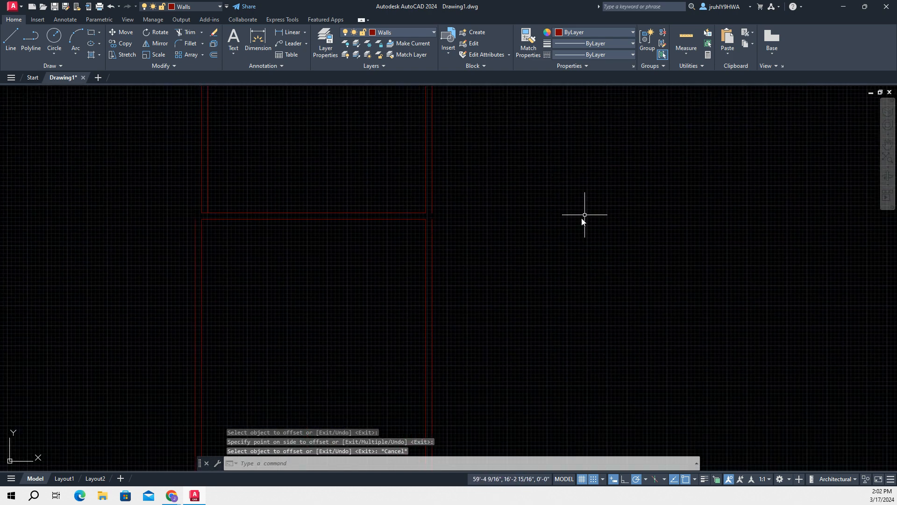
{"action": "type", "text": "ext"}
{"action": "key", "text": "Return"}
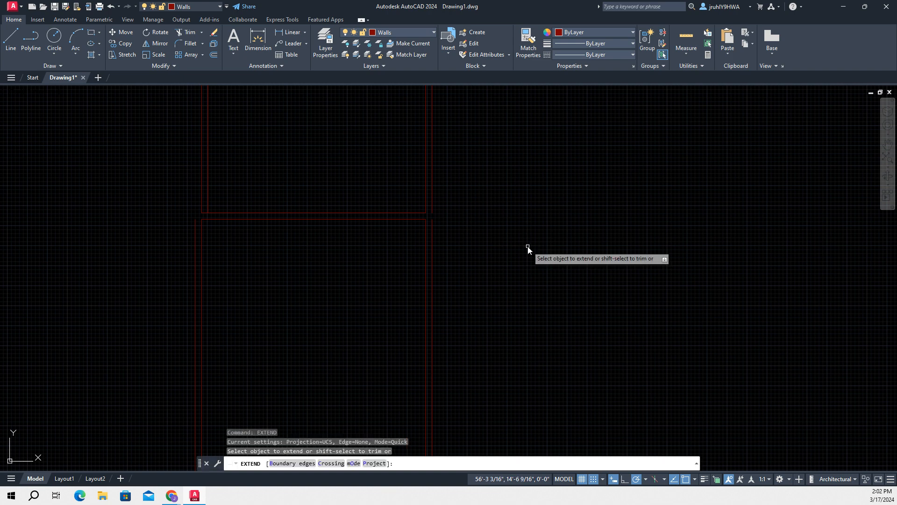
{"action": "left_click", "coordinate": [433, 200]}
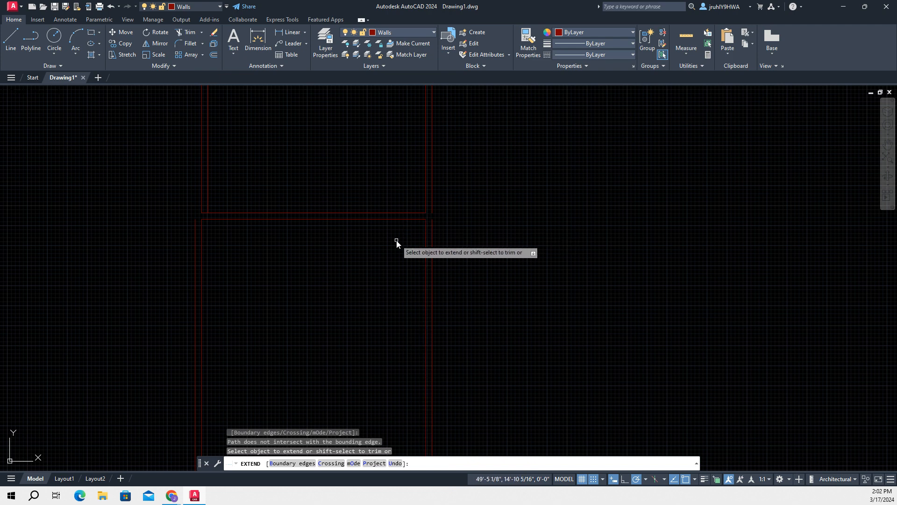
{"action": "key", "text": "Escape"}
{"action": "key", "text": "Escape"}
{"action": "scroll", "coordinate": [303, 258], "scroll_direction": "down", "scroll_amount": 2}
{"action": "scroll", "coordinate": [468, 261], "scroll_direction": "up", "scroll_amount": 1}
{"action": "mouse_move", "coordinate": [468, 261]}
{"action": "middle_mouse_down"}
{"action": "mouse_move", "coordinate": [718, 286]}
{"action": "mouse_move", "coordinate": [776, 316]}
{"action": "middle_mouse_up"}
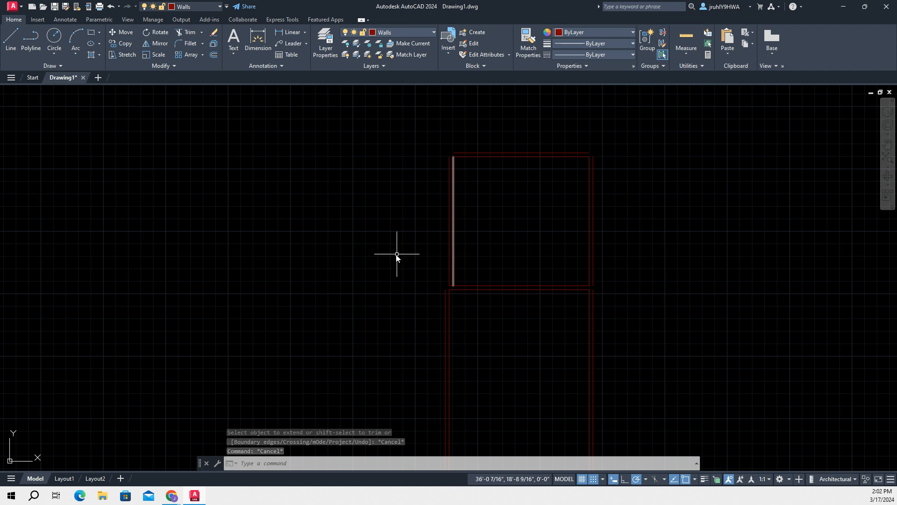
{"action": "scroll", "coordinate": [378, 222], "scroll_direction": "down", "scroll_amount": 2}
{"action": "scroll", "coordinate": [373, 216], "scroll_direction": "up", "scroll_amount": 4}
Draw a 17'-6" horizontal line leftward from the lower end of the upper room's outer left-hand wall line
{"action": "scroll", "coordinate": [385, 228], "scroll_direction": "down", "scroll_amount": 1}
{"action": "middle_click_drag", "start_coordinate": [396, 295], "coordinate": [410, 226]}
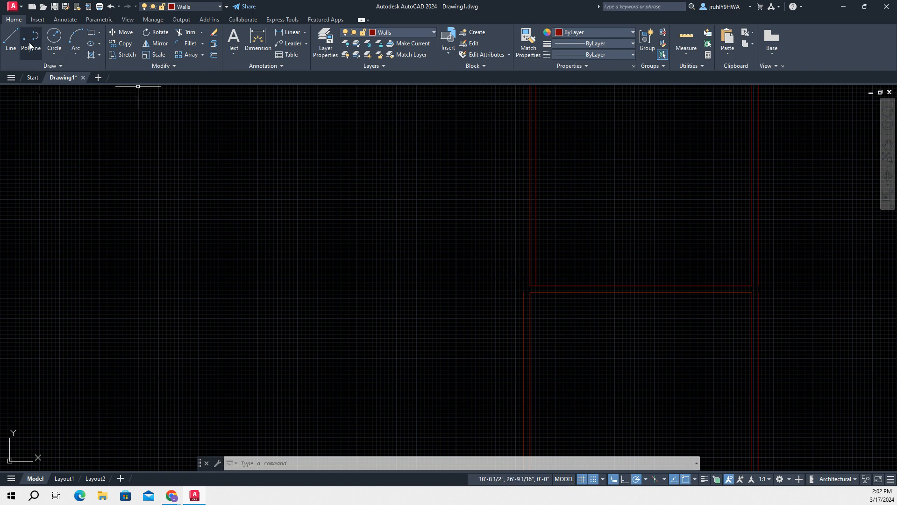
{"action": "left_click", "coordinate": [11, 38]}
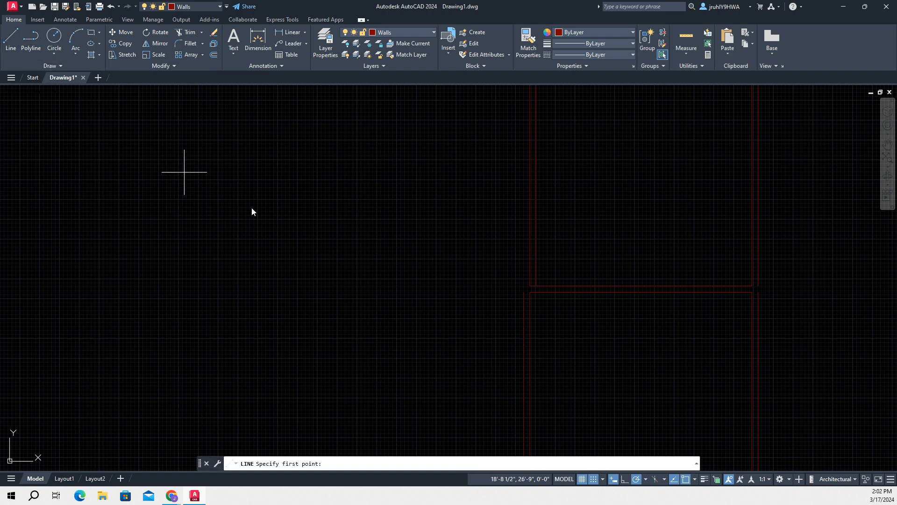
{"action": "left_click", "coordinate": [529, 287]}
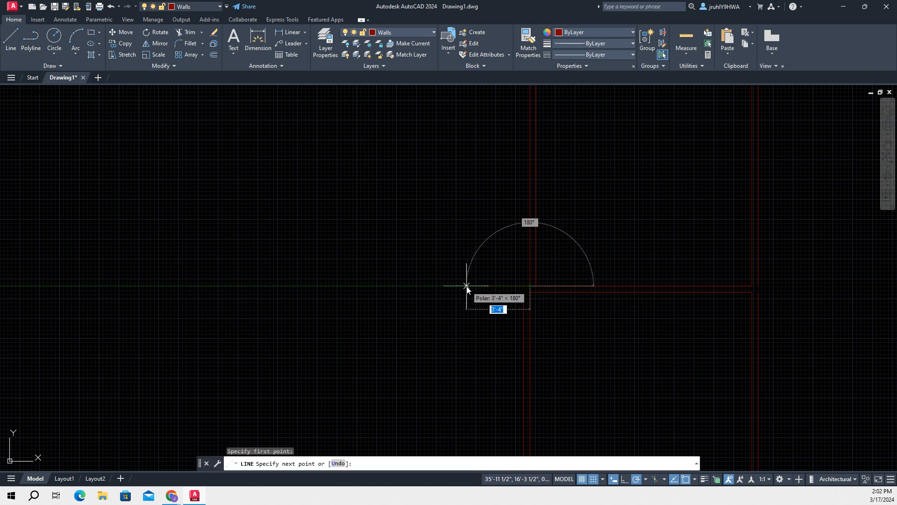
{"action": "type", "text": "17"}
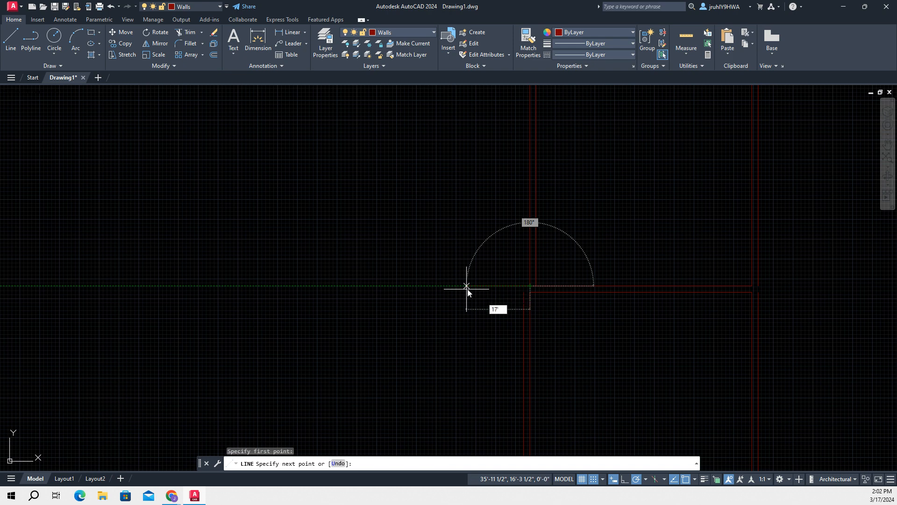
{"action": "type", "text": "'-6"}
{"action": "key", "text": "Tab"}
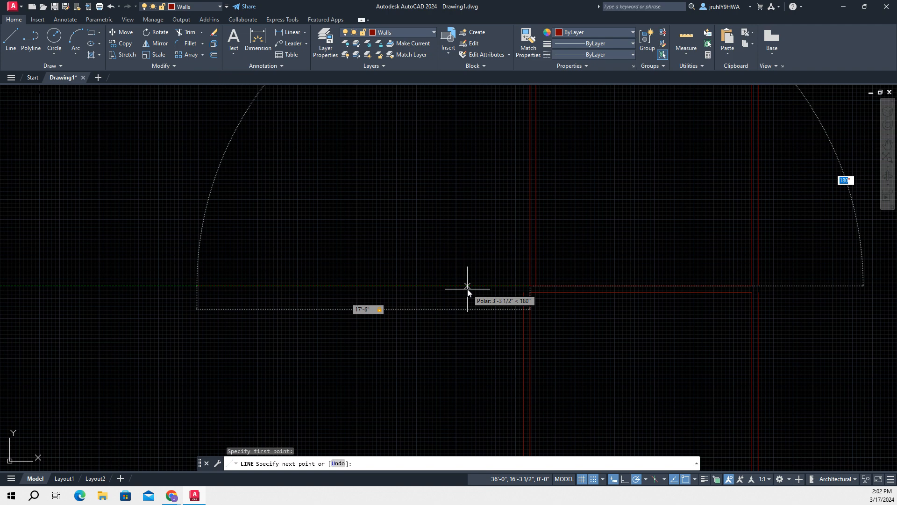
{"action": "left_click", "coordinate": [177, 286]}
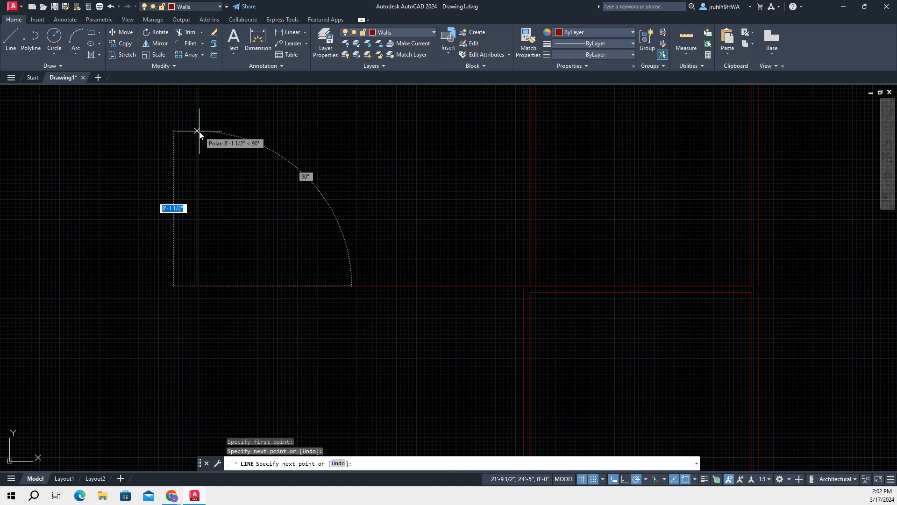
Continue the line 10'-9" upward and across to the top of the upper room's outer left-hand wall line, ending the Line command
{"action": "type", "text": "10'9"}
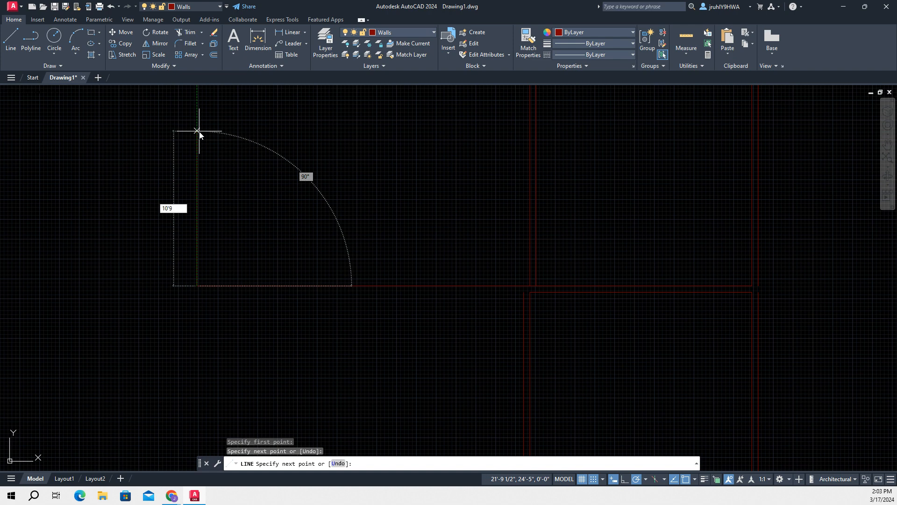
{"action": "key", "text": "Return"}
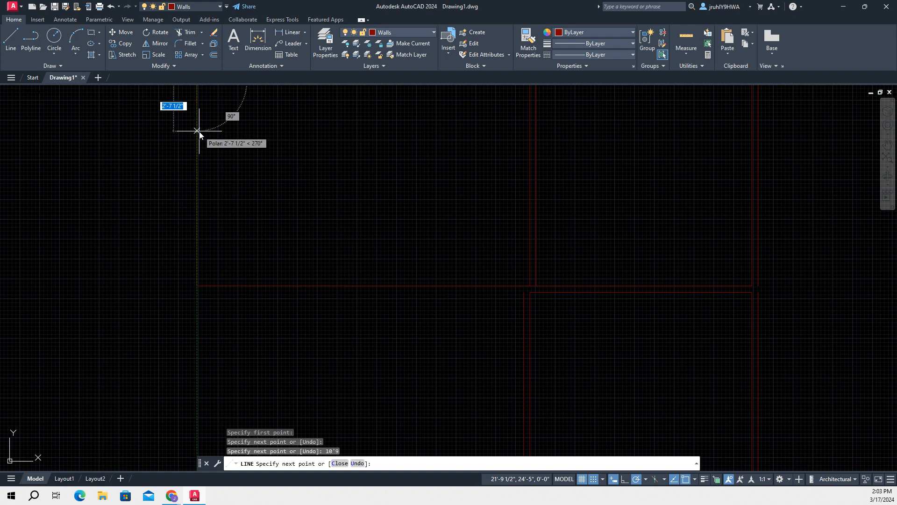
{"action": "scroll", "coordinate": [309, 90], "scroll_direction": "down", "scroll_amount": 1}
{"action": "scroll", "coordinate": [309, 90], "scroll_direction": "down", "scroll_amount": 2}
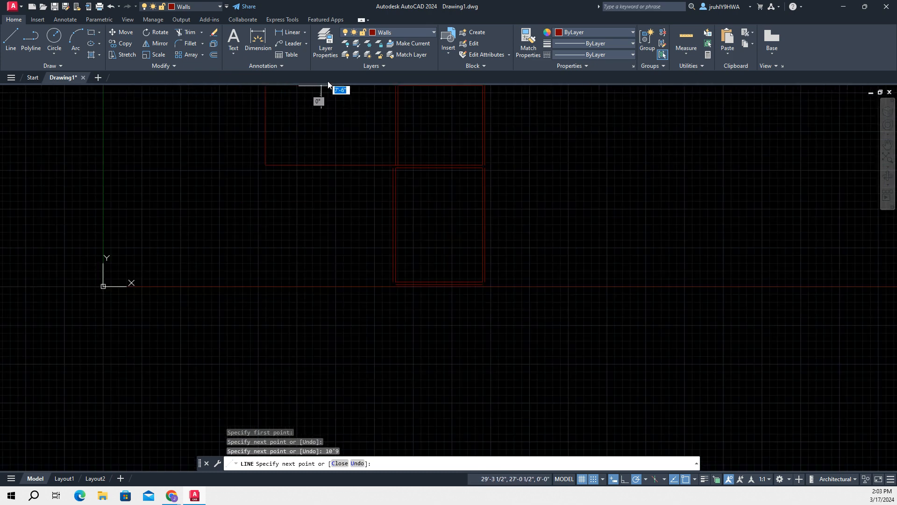
{"action": "mouse_move", "coordinate": [336, 117]}
{"action": "middle_mouse_down"}
{"action": "mouse_move", "coordinate": [342, 127]}
{"action": "mouse_move", "coordinate": [300, 253]}
{"action": "middle_mouse_up"}
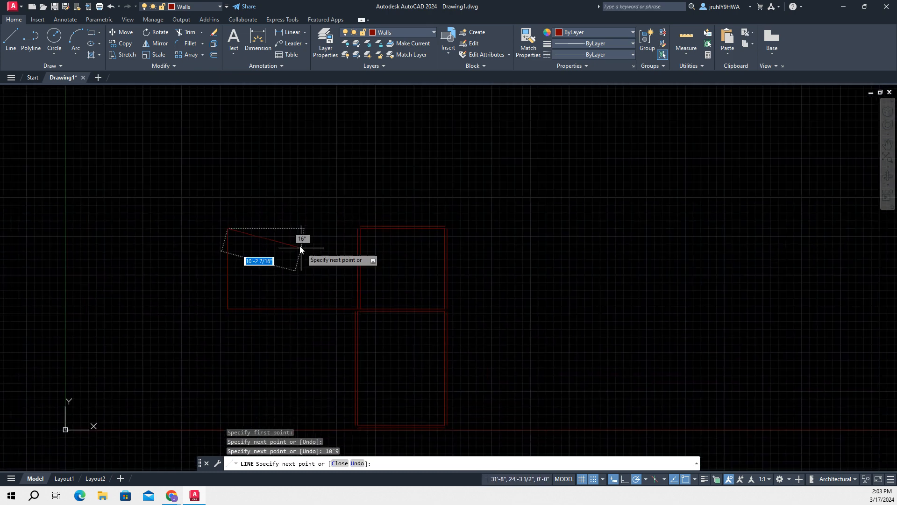
{"action": "scroll", "coordinate": [360, 234], "scroll_direction": "up", "scroll_amount": 6}
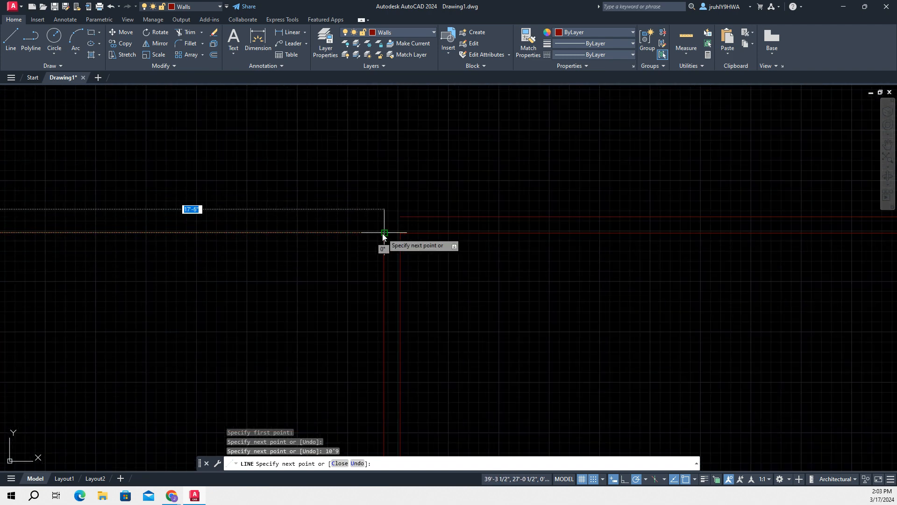
{"action": "left_click", "coordinate": [384, 233]}
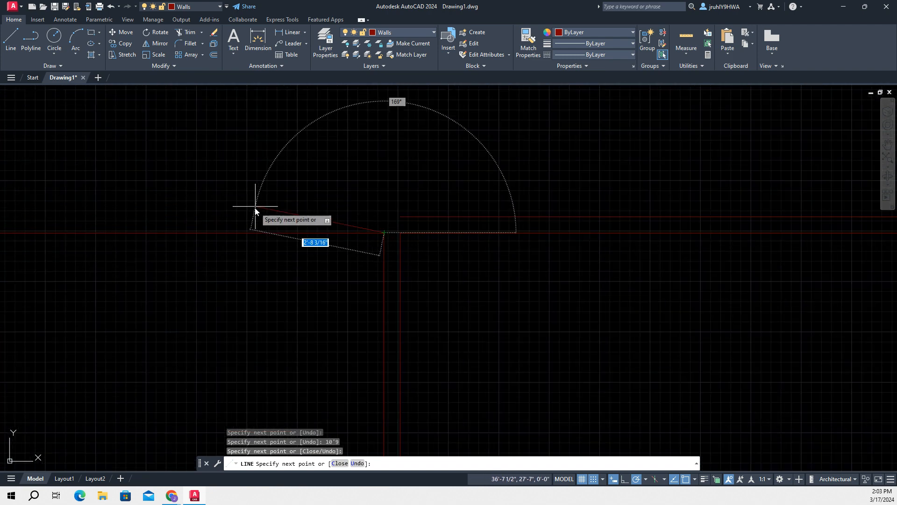
{"action": "key", "text": "Escape"}
Offset the new left-hand room's top line outward by 4"
{"action": "scroll", "coordinate": [585, 287], "scroll_direction": "down", "scroll_amount": 8}
{"action": "mouse_move", "coordinate": [583, 300]}
{"action": "middle_mouse_down"}
{"action": "mouse_move", "coordinate": [579, 269]}
{"action": "mouse_move", "coordinate": [518, 213]}
{"action": "middle_mouse_up"}
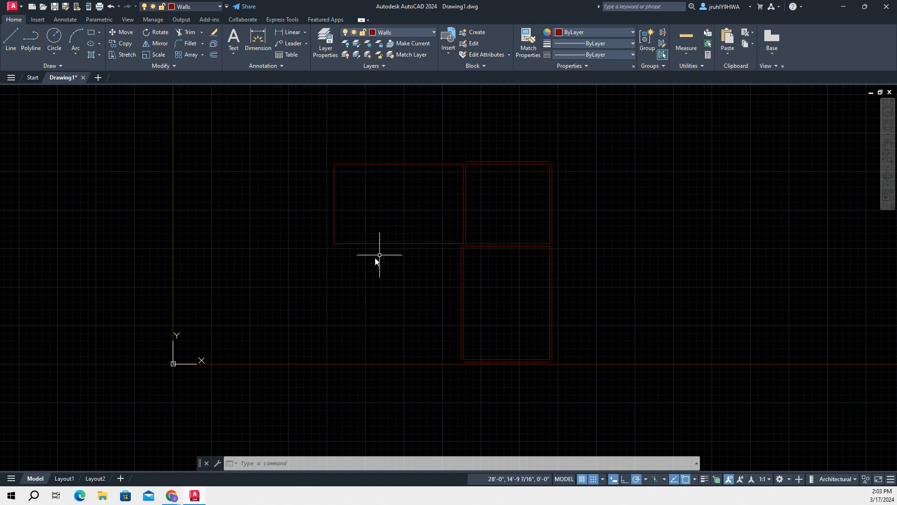
{"action": "scroll", "coordinate": [376, 252], "scroll_direction": "up", "scroll_amount": 2}
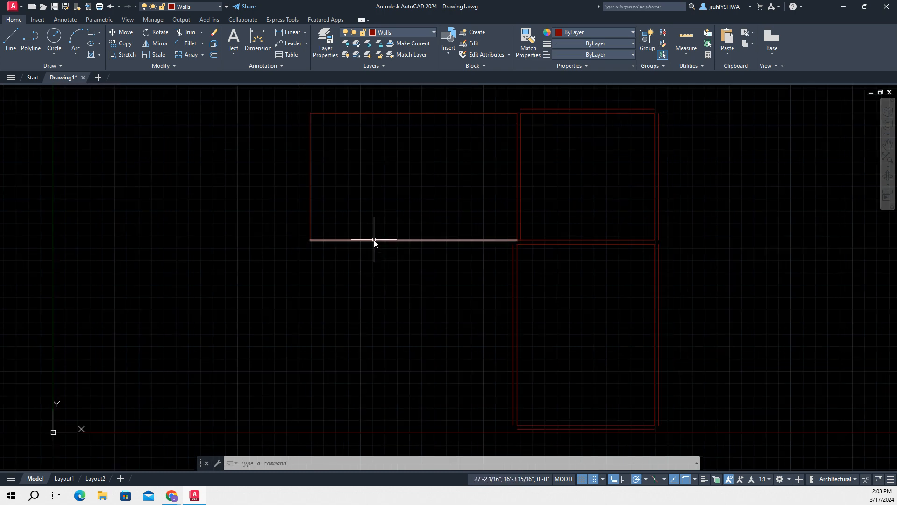
{"action": "scroll", "coordinate": [371, 199], "scroll_direction": "down", "scroll_amount": 2}
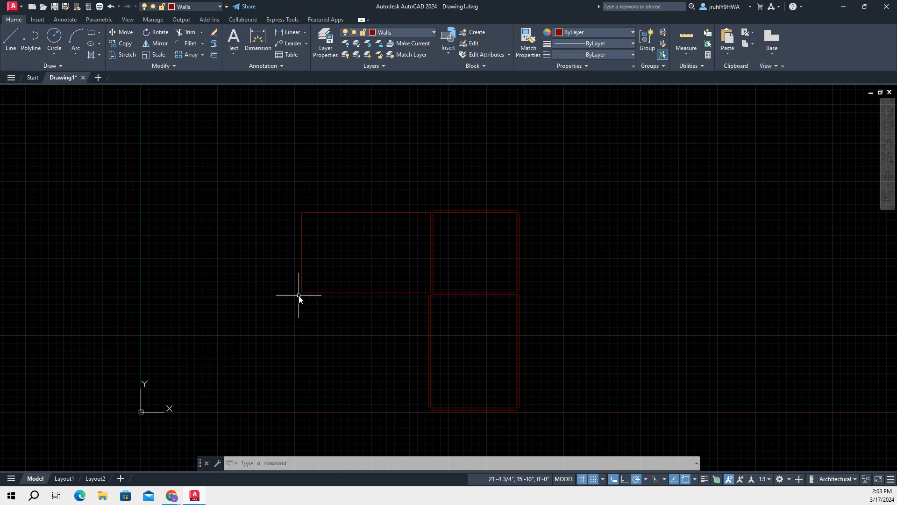
{"action": "key", "text": "Return"}
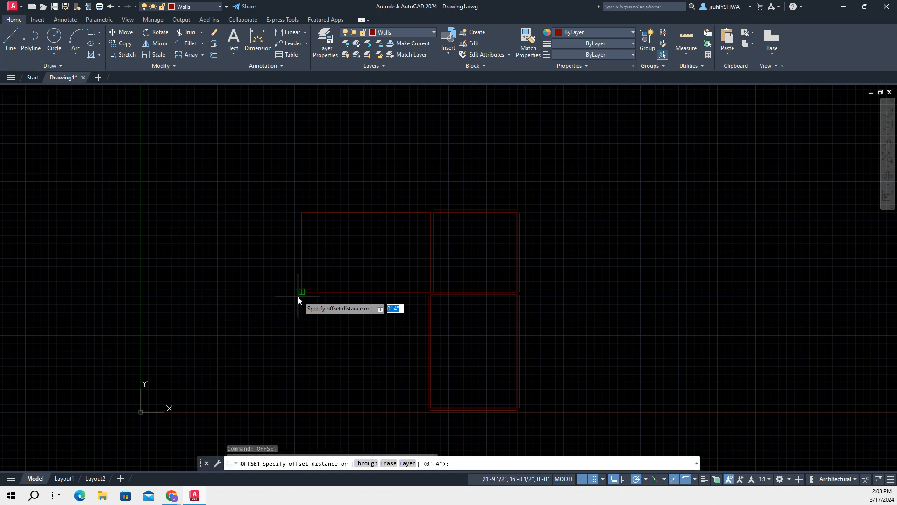
{"action": "key", "text": "Return"}
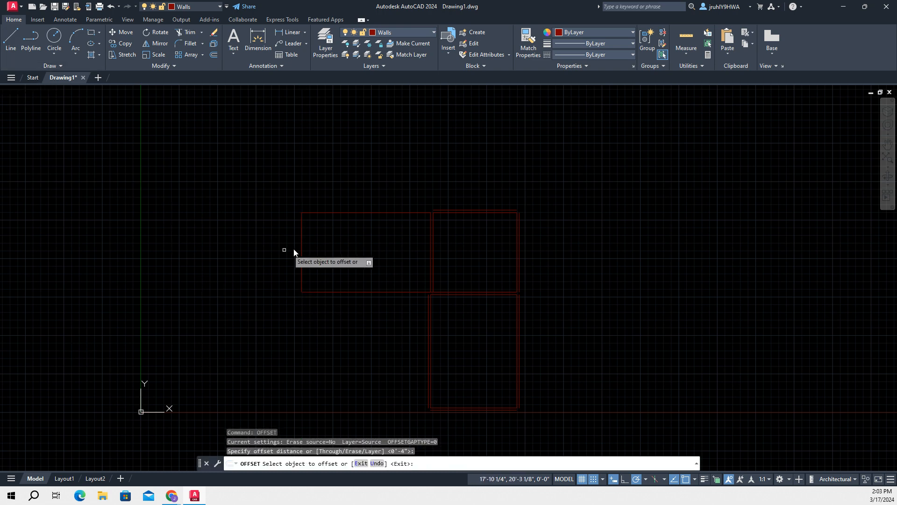
{"action": "left_click", "coordinate": [378, 212]}
{"action": "left_click", "coordinate": [367, 201]}
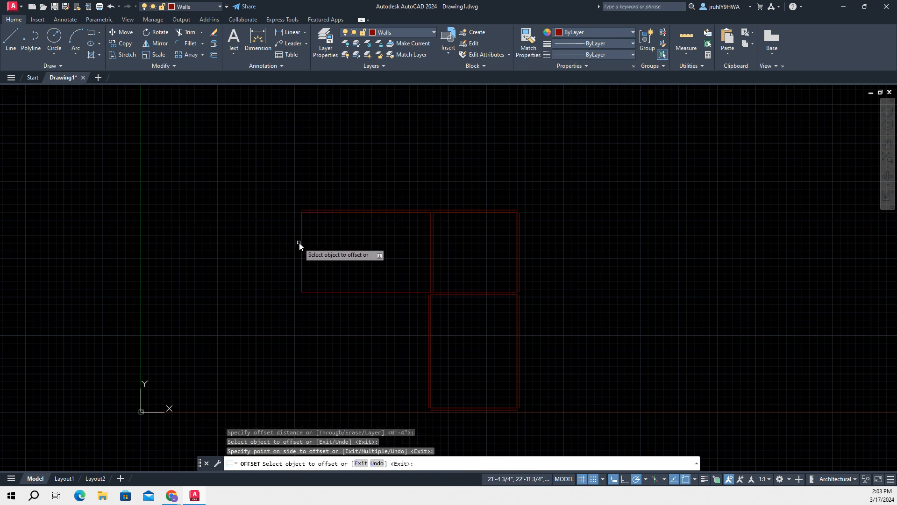
{"action": "key", "text": "Return"}
Offset the new left-hand room's left line outward by 4"
{"action": "key", "text": "Return"}
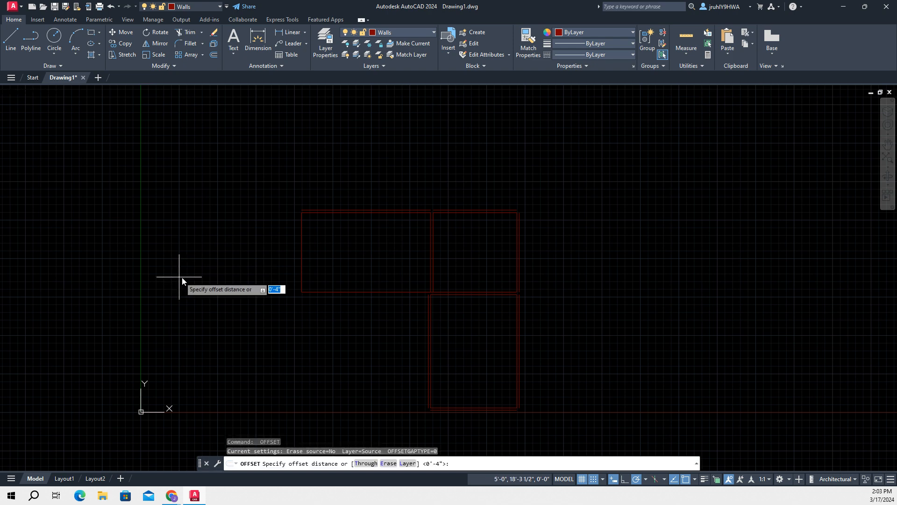
{"action": "key", "text": "Return"}
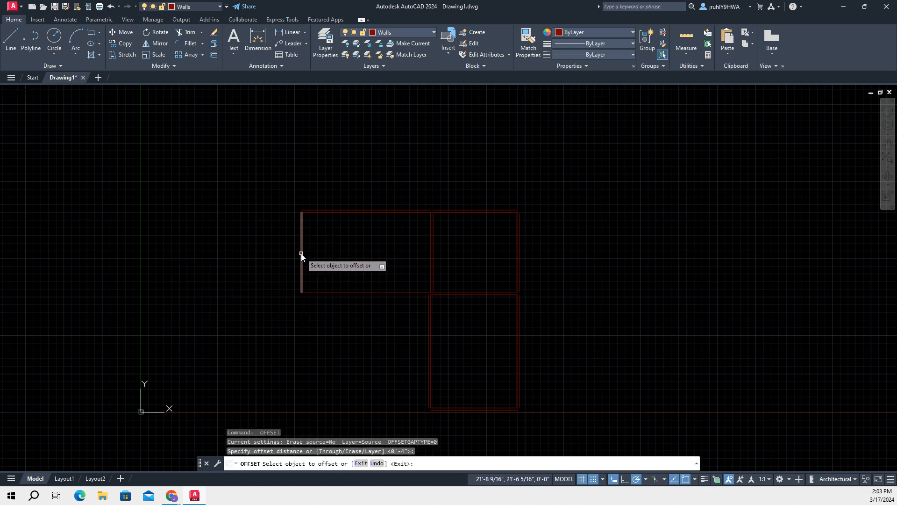
{"action": "left_click", "coordinate": [301, 253]}
{"action": "left_click", "coordinate": [231, 254]}
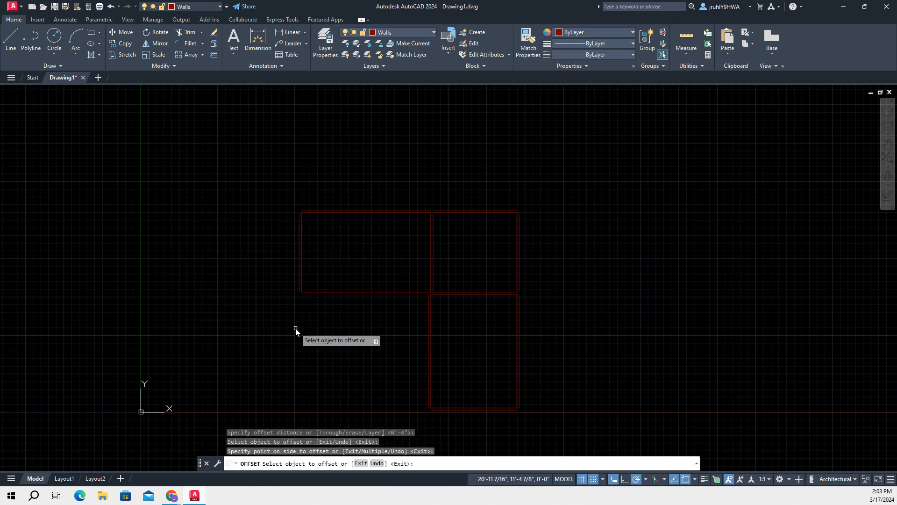
{"action": "key", "text": "Return"}
{"action": "key", "text": "Return"}
{"action": "key", "text": "Return"}
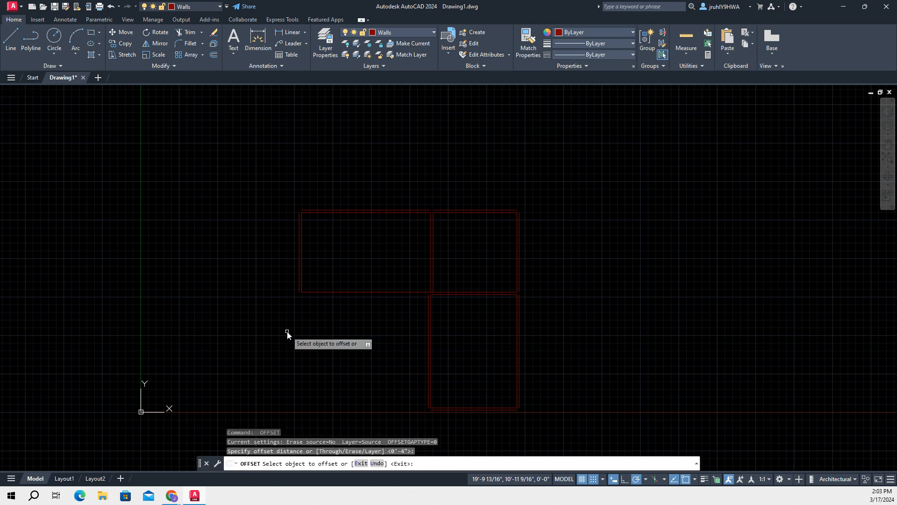
Offset the new left-hand room's bottom line outward by 4" and leave the Offset command
{"action": "left_click", "coordinate": [344, 292]}
{"action": "left_click", "coordinate": [346, 310]}
{"action": "scroll", "coordinate": [362, 325], "scroll_direction": "down", "scroll_amount": 2}
{"action": "scroll", "coordinate": [495, 340], "scroll_direction": "up", "scroll_amount": 4}
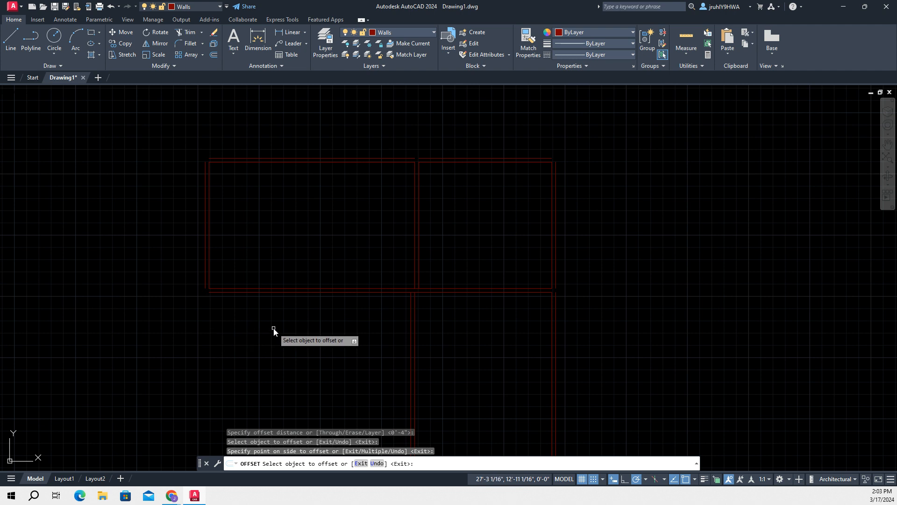
{"action": "scroll", "coordinate": [273, 345], "scroll_direction": "down", "scroll_amount": 2}
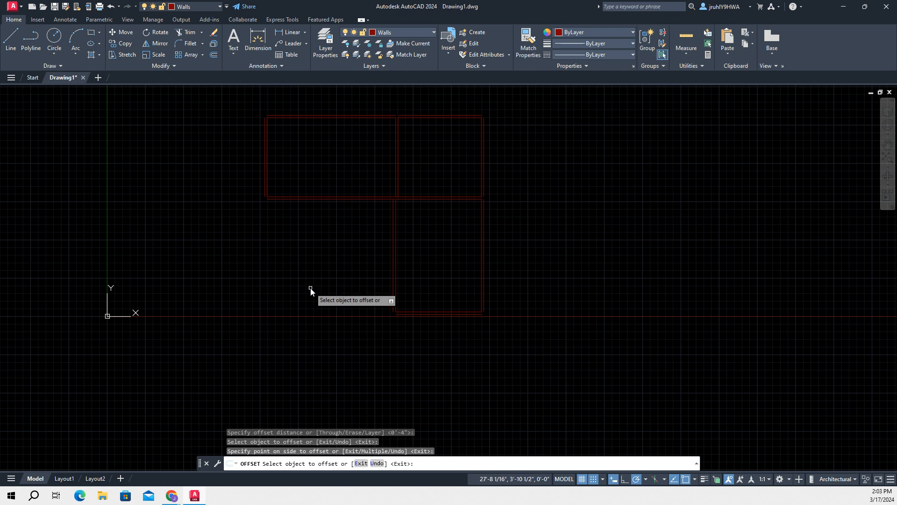
{"action": "key", "text": "Return"}
{"action": "key", "text": "Escape"}
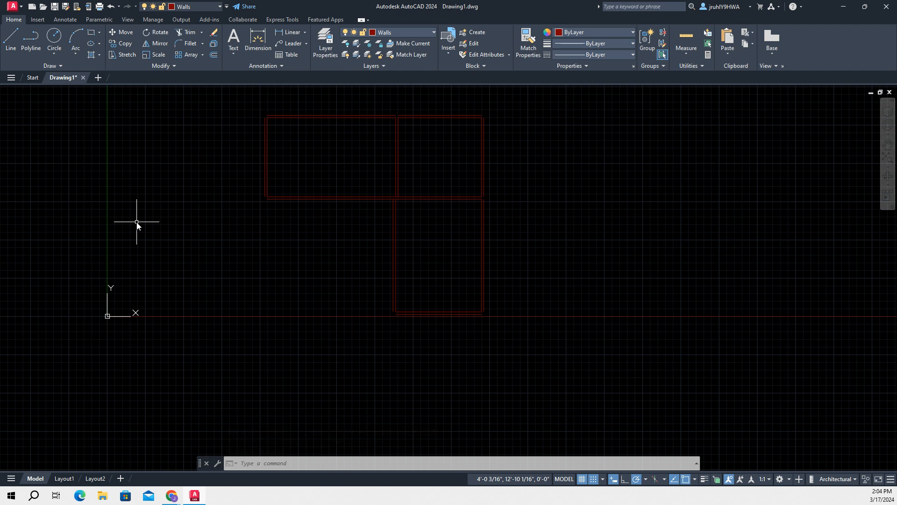
Draw a 5'-11" vertical line downward from the left end of the left-hand room's outer bottom wall line
{"action": "left_click", "coordinate": [7, 36]}
{"action": "scroll", "coordinate": [246, 268], "scroll_direction": "up", "scroll_amount": 4}
{"action": "scroll", "coordinate": [244, 258], "scroll_direction": "down", "scroll_amount": 2}
{"action": "middle_click_drag", "start_coordinate": [278, 256], "coordinate": [250, 309]}
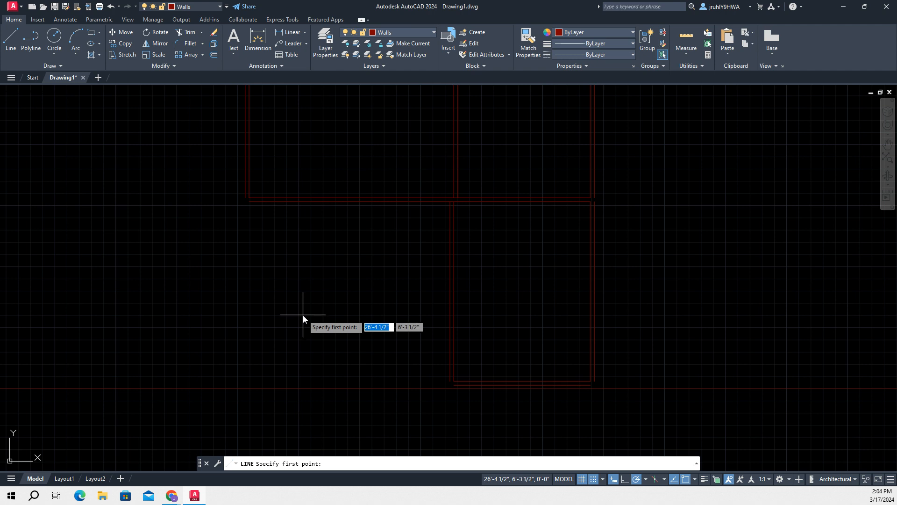
{"action": "left_click", "coordinate": [248, 201]}
{"action": "type", "text": "4'"}
{"action": "type", "text": "5'11"}
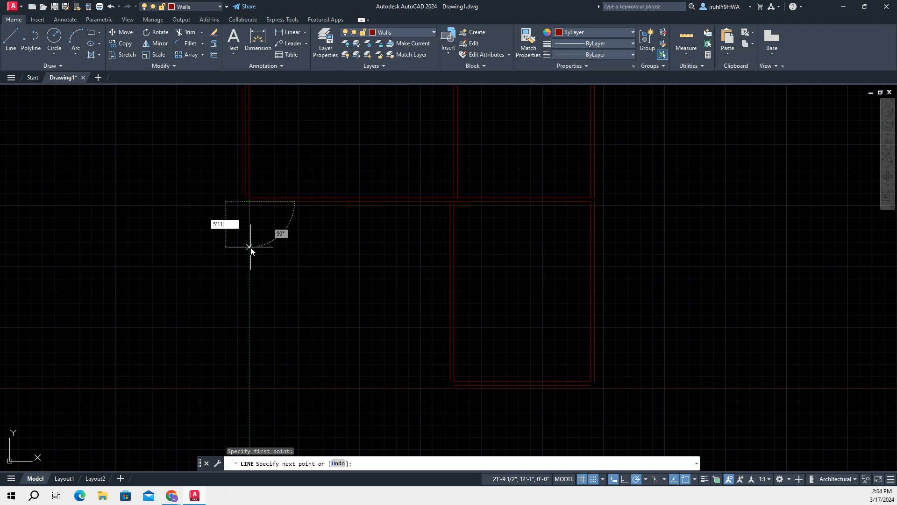
{"action": "key", "text": "Tab"}
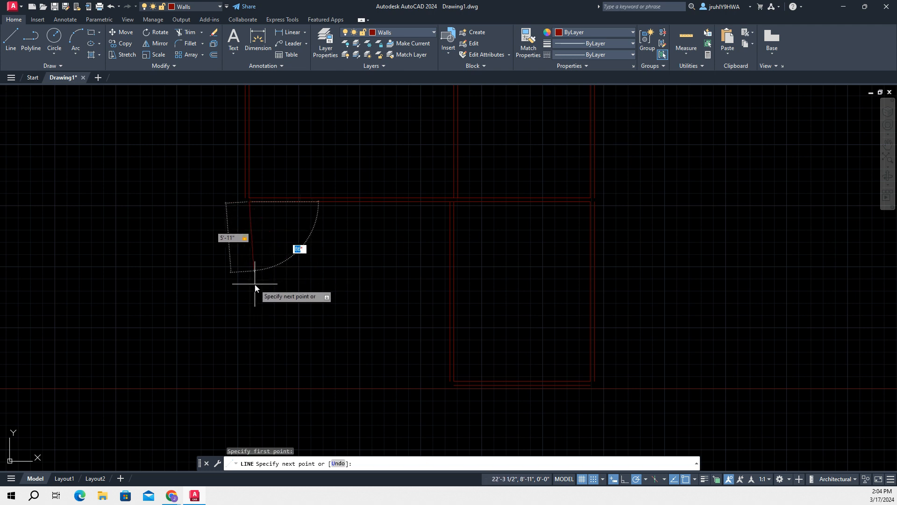
{"action": "key", "text": "Return"}
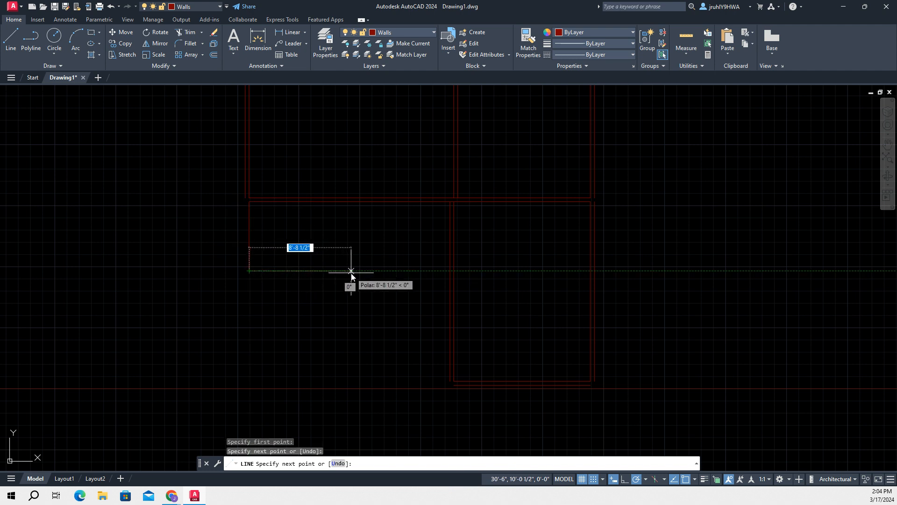
Continue the line 8'-6" horizontally to the right to form the small room's bottom edge
{"action": "type", "text": "8"}
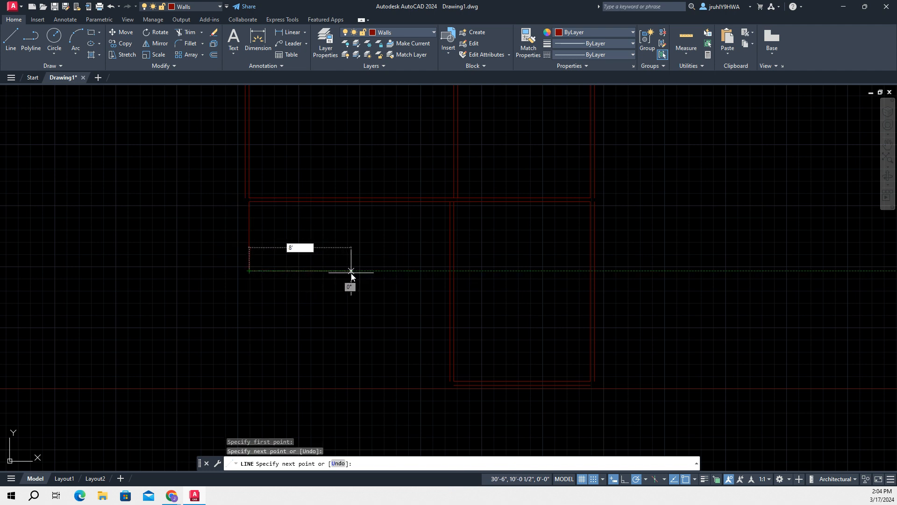
{"action": "type", "text": "'-6"}
{"action": "key", "text": "Tab"}
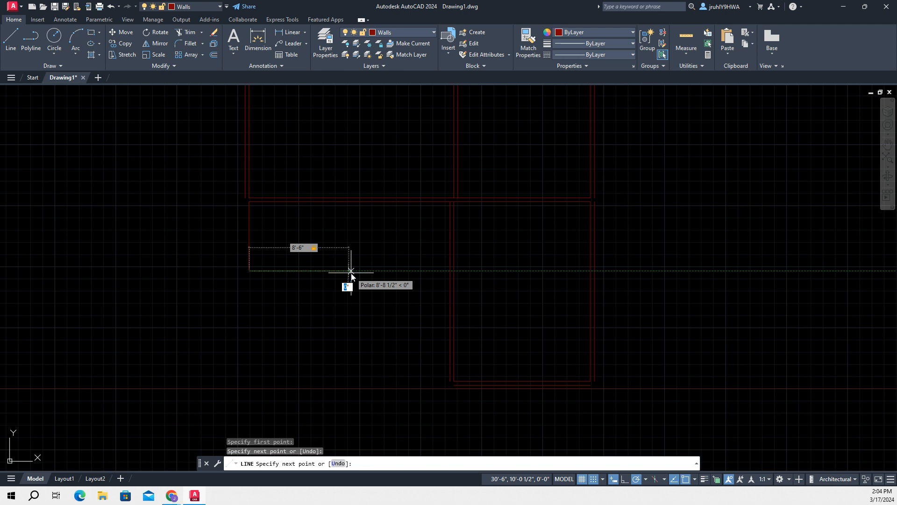
{"action": "key", "text": "Return"}
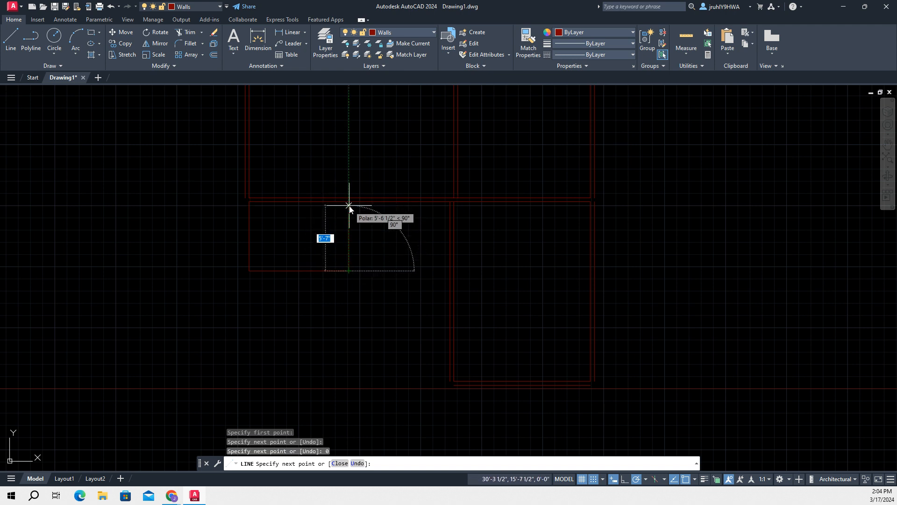
Turn on the Intersection object snap and leave the running Line command
{"action": "scroll", "coordinate": [280, 222], "scroll_direction": "down", "scroll_amount": 2}
{"action": "scroll", "coordinate": [317, 218], "scroll_direction": "up", "scroll_amount": 5}
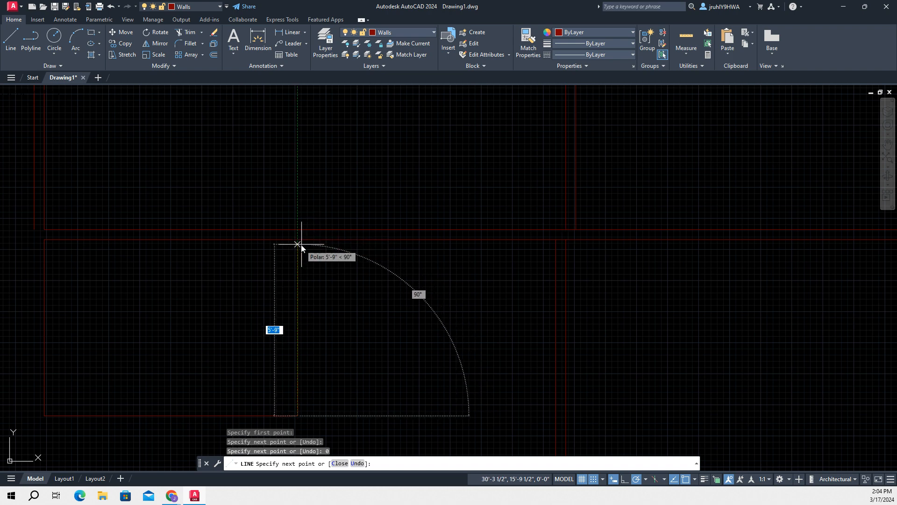
{"action": "scroll", "coordinate": [301, 240], "scroll_direction": "up", "scroll_amount": 2}
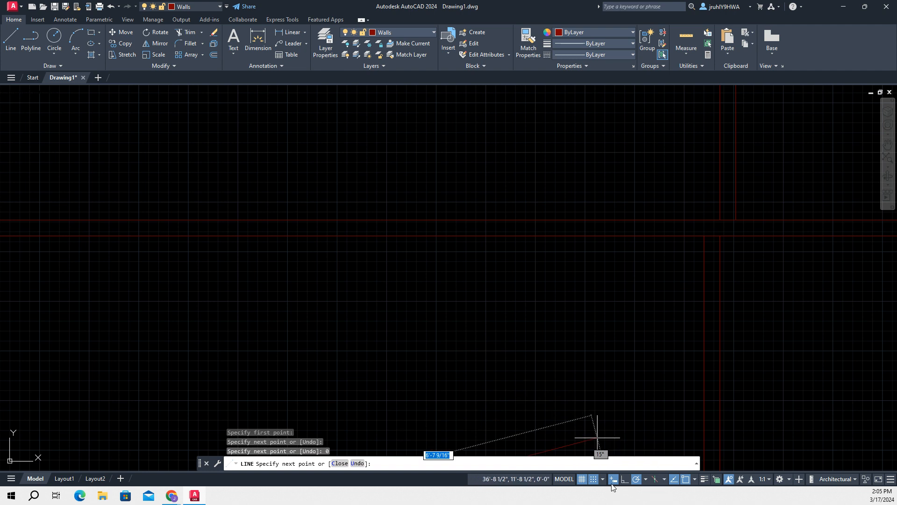
{"action": "left_click", "coordinate": [695, 479]}
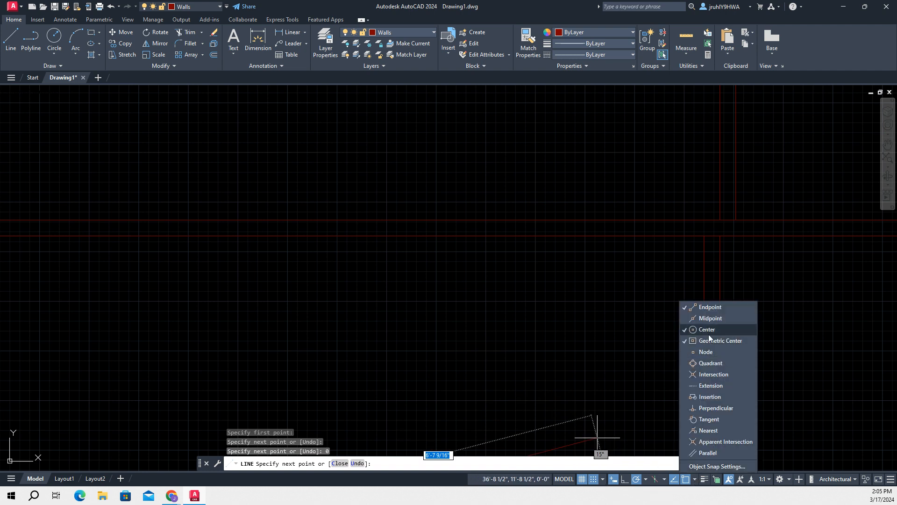
{"action": "left_click", "coordinate": [712, 374]}
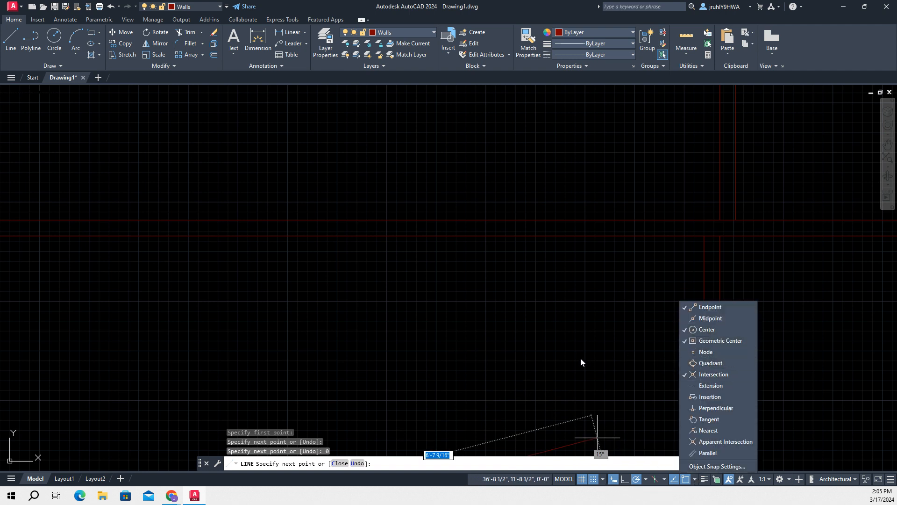
{"action": "key", "text": "Escape"}
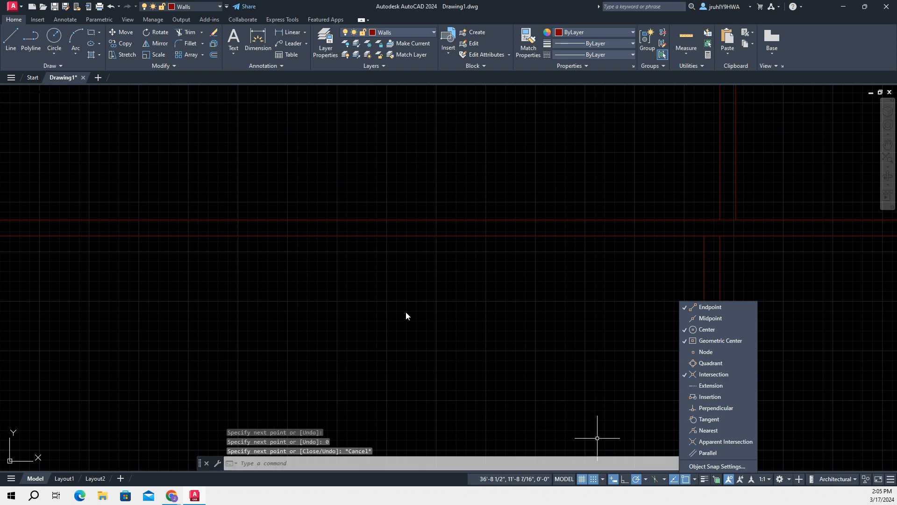
Draw a vertical line from the right end of the small room's bottom edge up to the wall line above, closing the room
{"action": "scroll", "coordinate": [333, 303], "scroll_direction": "down", "scroll_amount": 5}
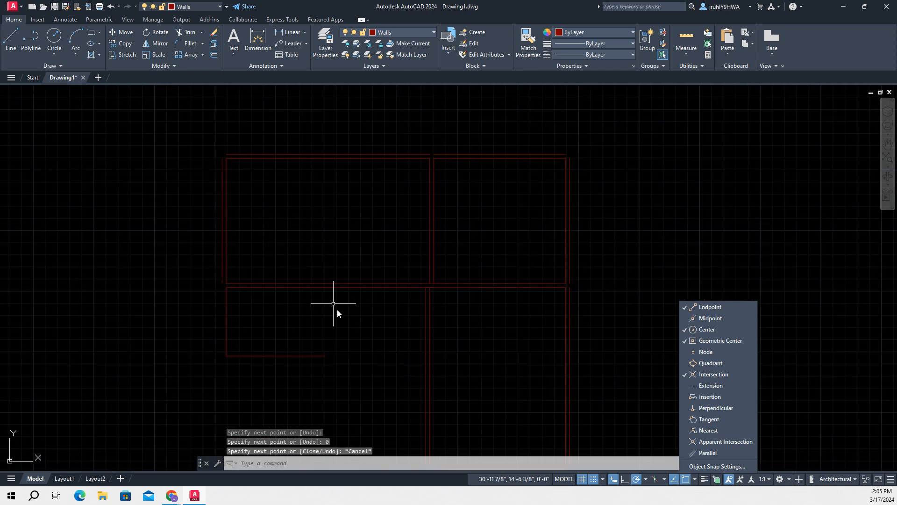
{"action": "left_click", "coordinate": [7, 45]}
{"action": "left_click", "coordinate": [325, 355]}
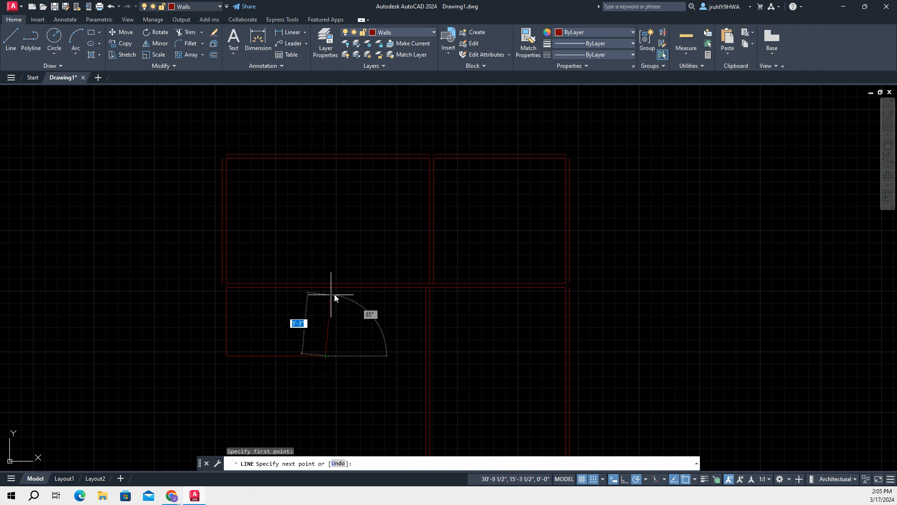
{"action": "scroll", "coordinate": [327, 295], "scroll_direction": "up", "scroll_amount": 5}
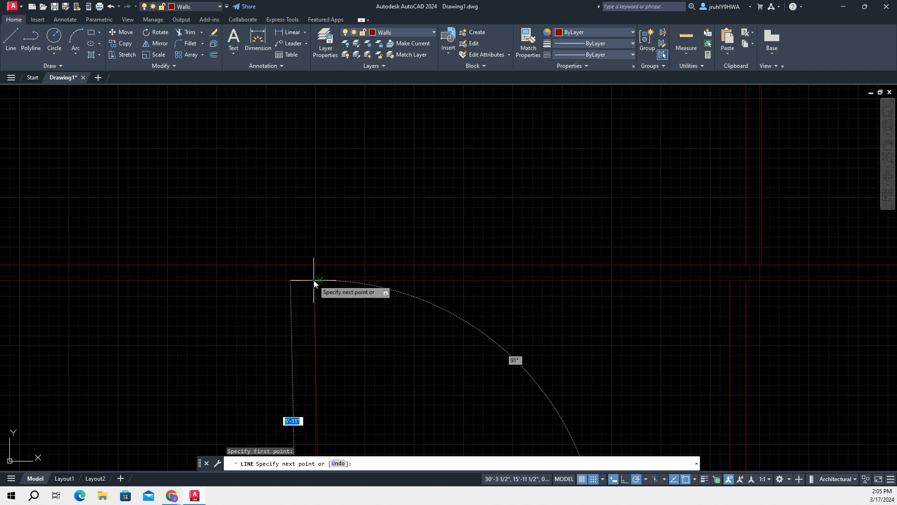
{"action": "left_click", "coordinate": [316, 281]}
{"action": "key", "text": "Escape"}
Offset the small room's left line outward by 4"
{"action": "scroll", "coordinate": [390, 319], "scroll_direction": "down", "scroll_amount": 3}
{"action": "middle_click_drag", "start_coordinate": [413, 355], "coordinate": [446, 146]}
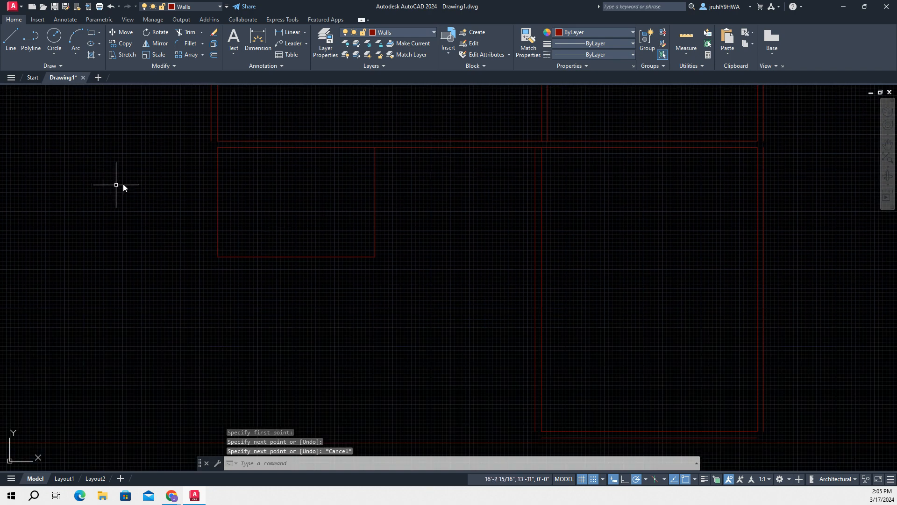
{"action": "type", "text": "off"}
{"action": "key", "text": "Return"}
{"action": "key", "text": "Return"}
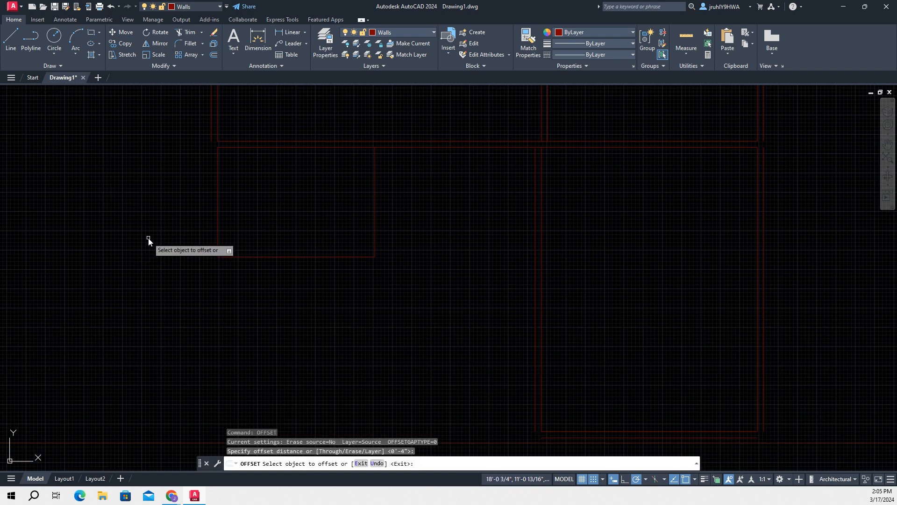
{"action": "left_click", "coordinate": [218, 212]}
{"action": "left_click", "coordinate": [180, 213]}
{"action": "key", "text": "Return"}
{"action": "key", "text": "Return"}
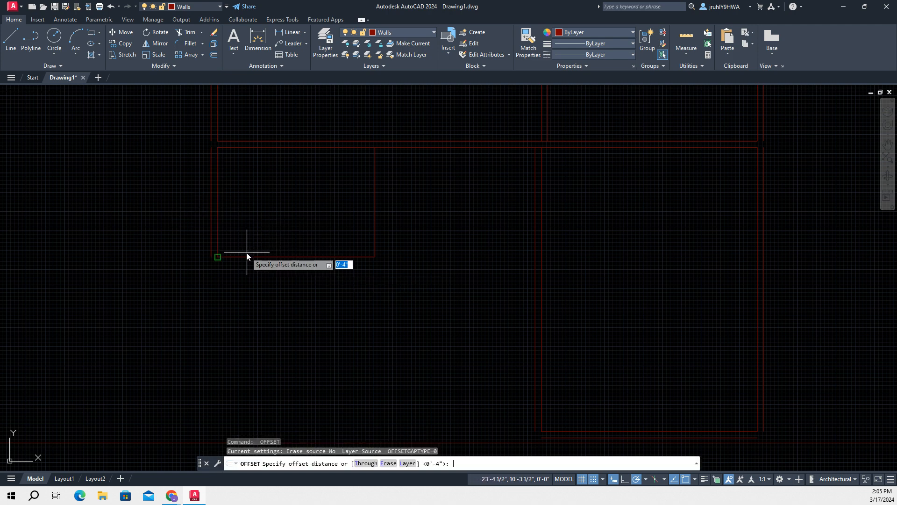
Offset the small room's bottom line downward by 4" and leave the Offset command
{"action": "key", "text": "Return"}
{"action": "left_click", "coordinate": [273, 256]}
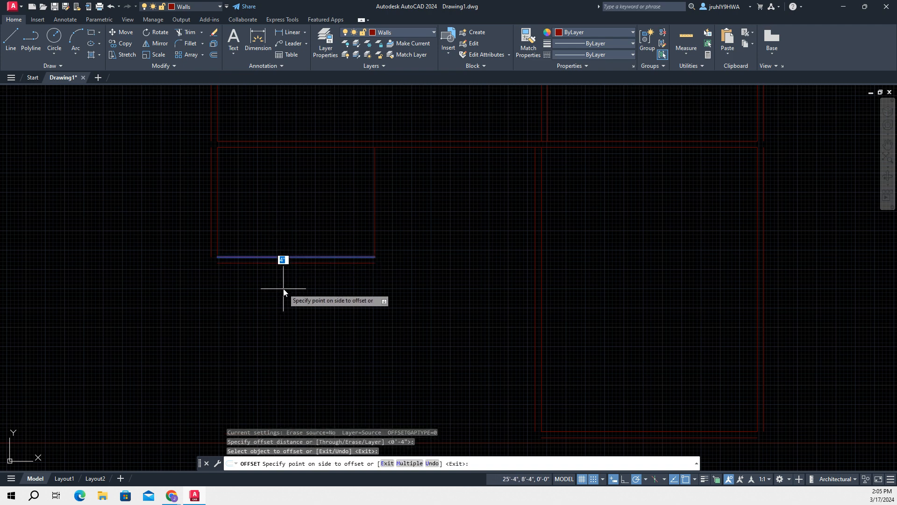
{"action": "left_click", "coordinate": [304, 285]}
{"action": "key", "text": "Return"}
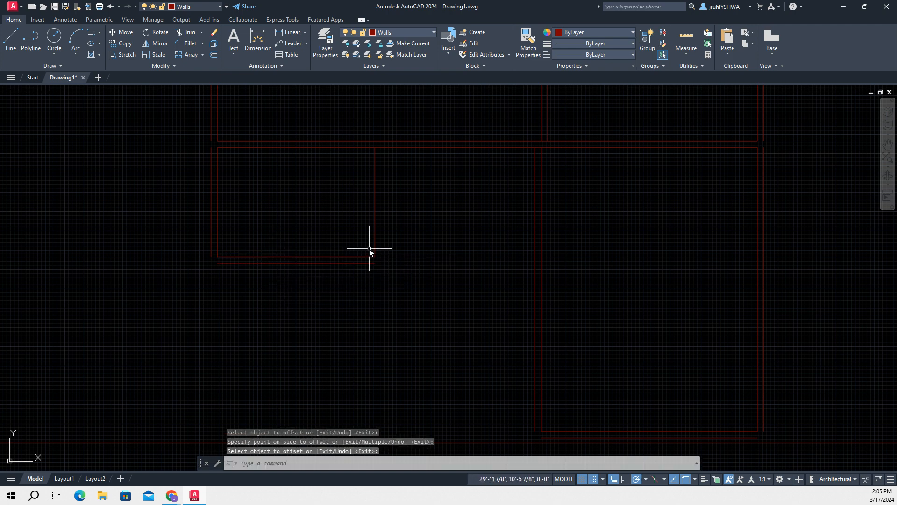
Offset the small room's right line outward by 4" and leave the Offset command
{"action": "key", "text": "Return"}
{"action": "key", "text": "Return"}
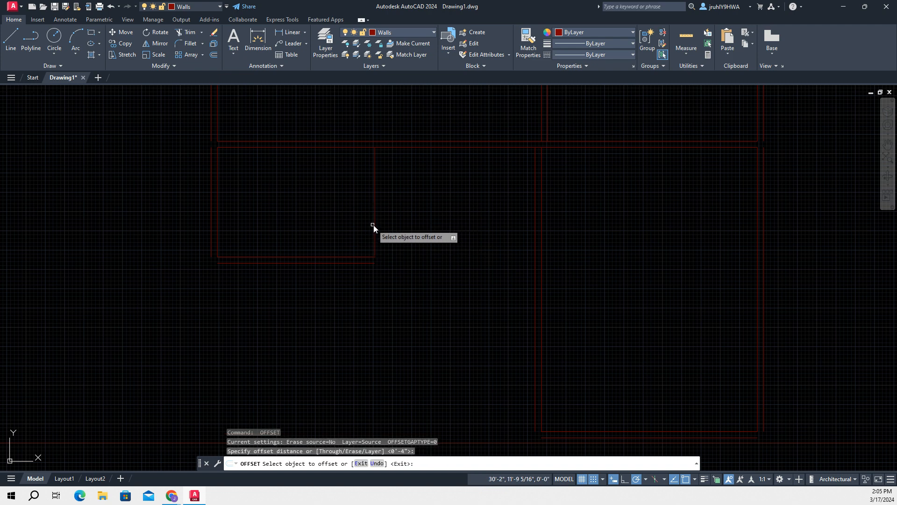
{"action": "left_click", "coordinate": [376, 223]}
{"action": "left_click", "coordinate": [467, 226]}
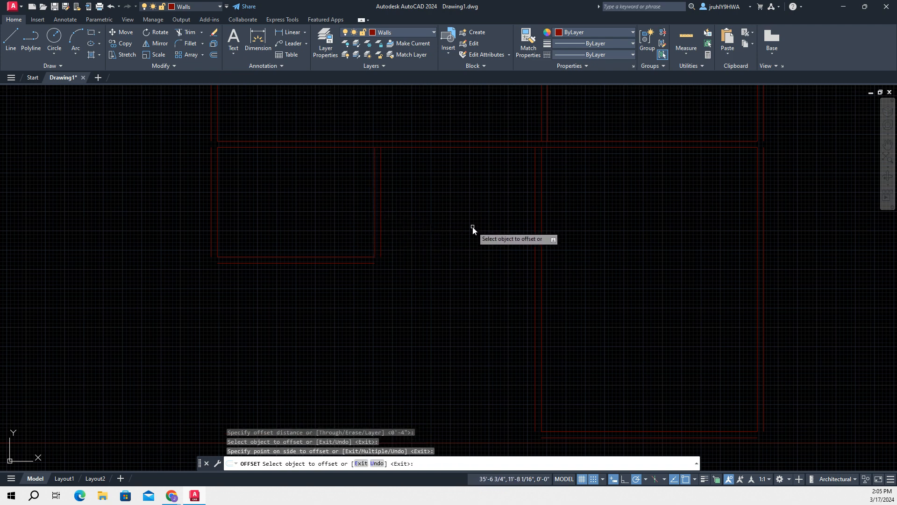
{"action": "key", "text": "Return"}
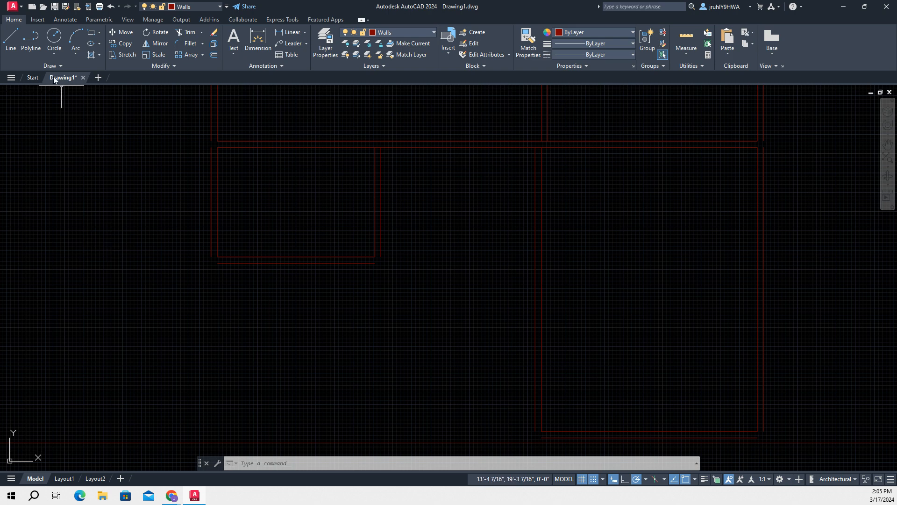
Draw a 7'-2" vertical line downward from the left end of the small room's outer bottom wall line
{"action": "left_click", "coordinate": [9, 39]}
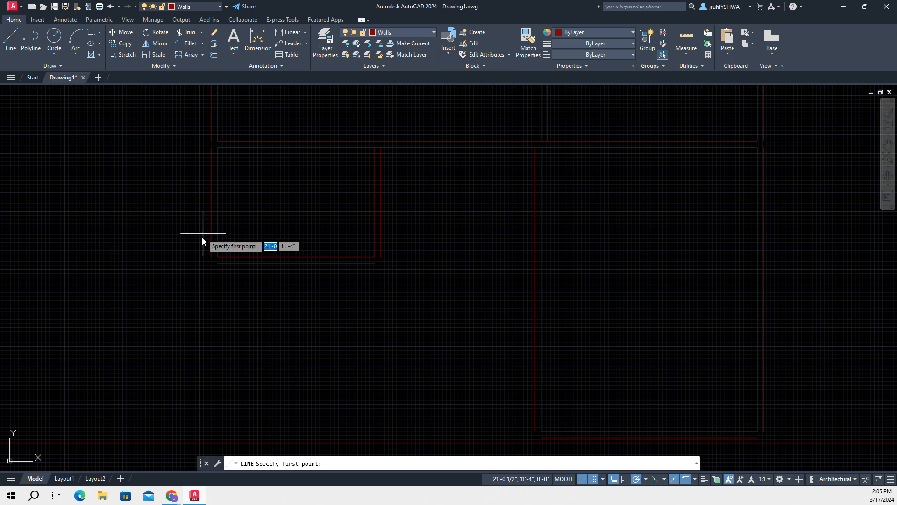
{"action": "left_click", "coordinate": [218, 263]}
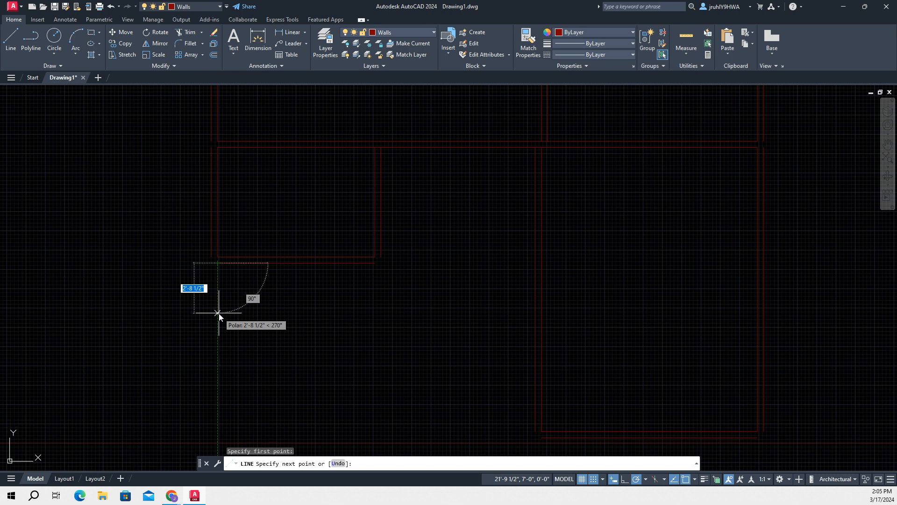
{"action": "type", "text": "7"}
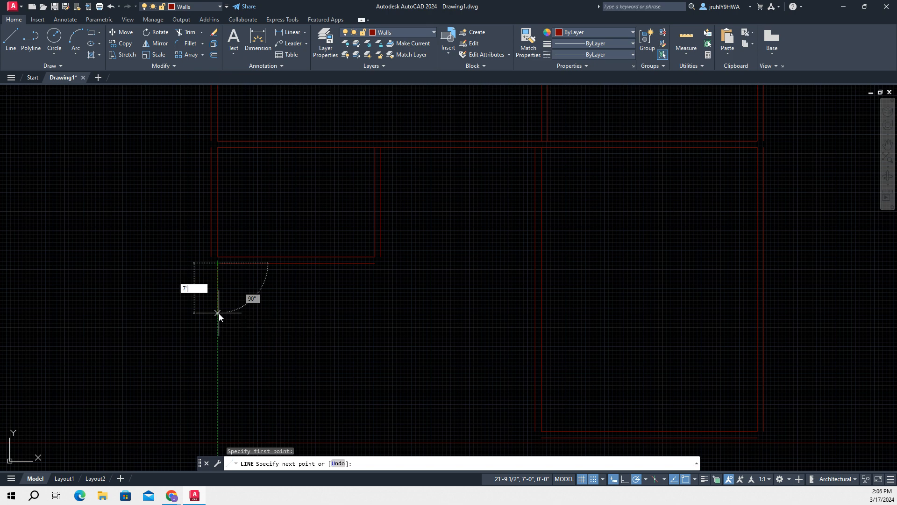
{"action": "type", "text": "'-2"}
{"action": "key", "text": "Tab"}
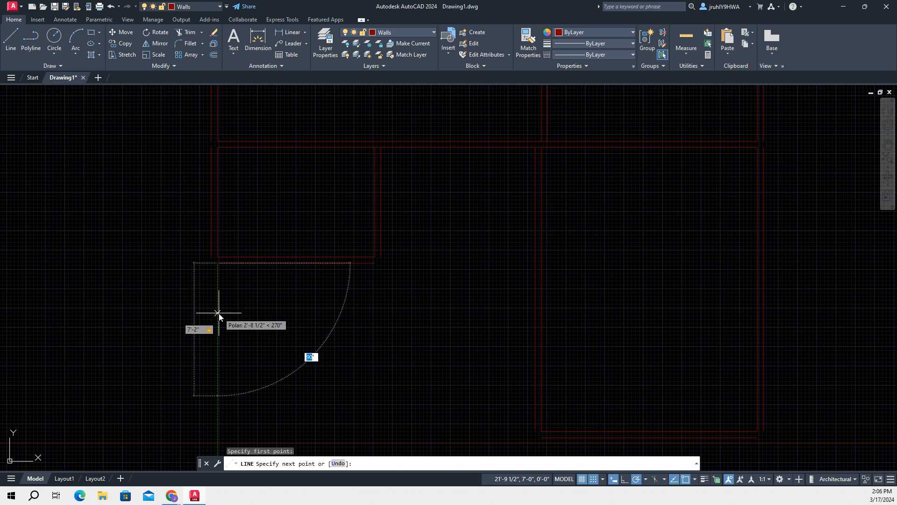
{"action": "left_click", "coordinate": [217, 396]}
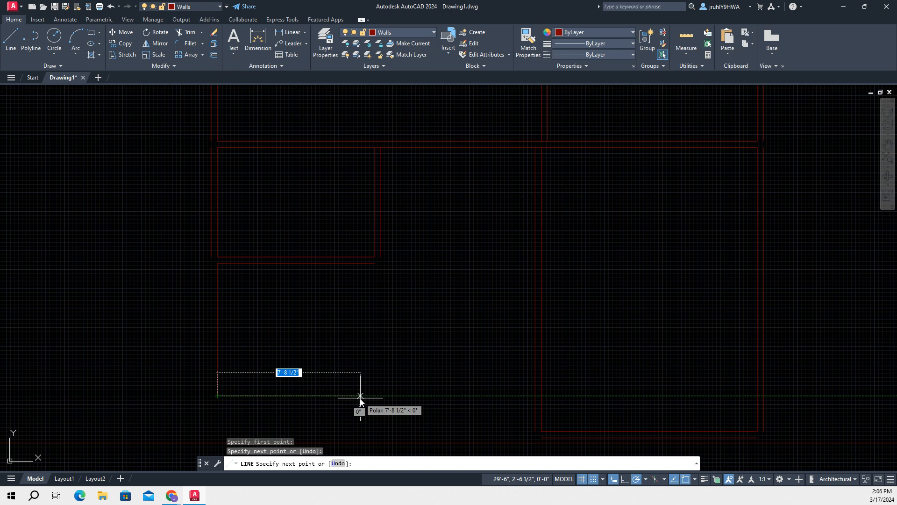
Continue the line 11'-2" horizontally to the right to form the bottom edge of the room below the small room
{"action": "type", "text": "11'"}
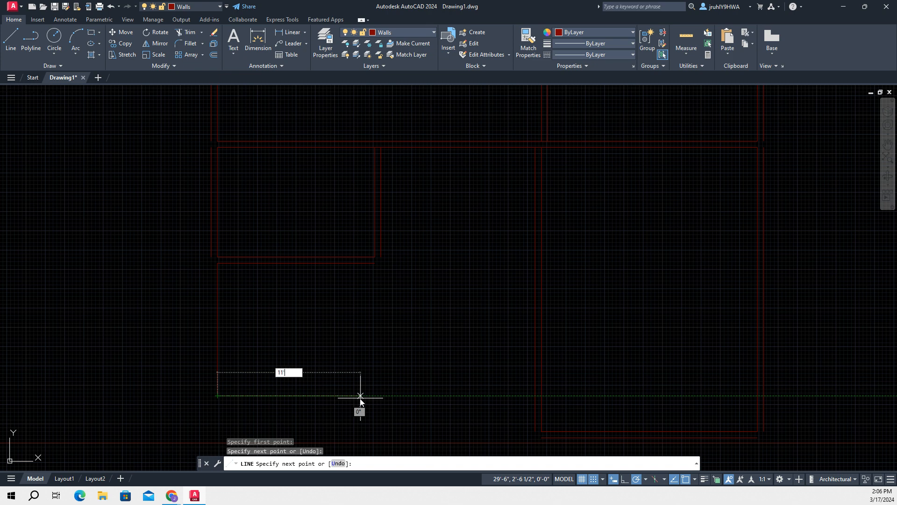
{"action": "type", "text": "-2"}
{"action": "key", "text": "Tab"}
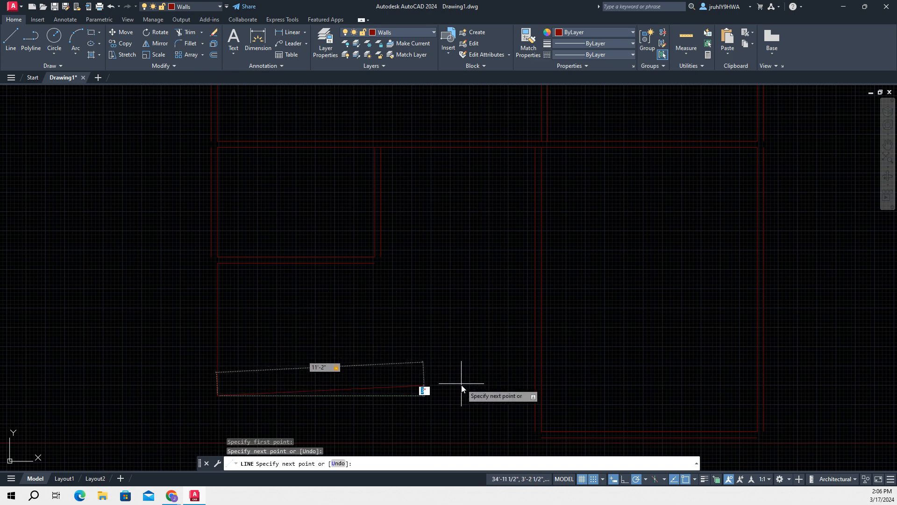
{"action": "left_click", "coordinate": [425, 397]}
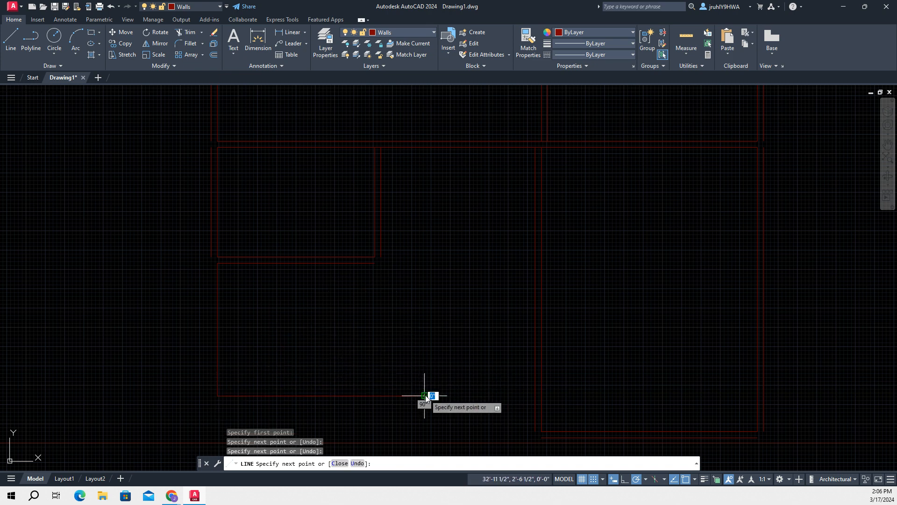
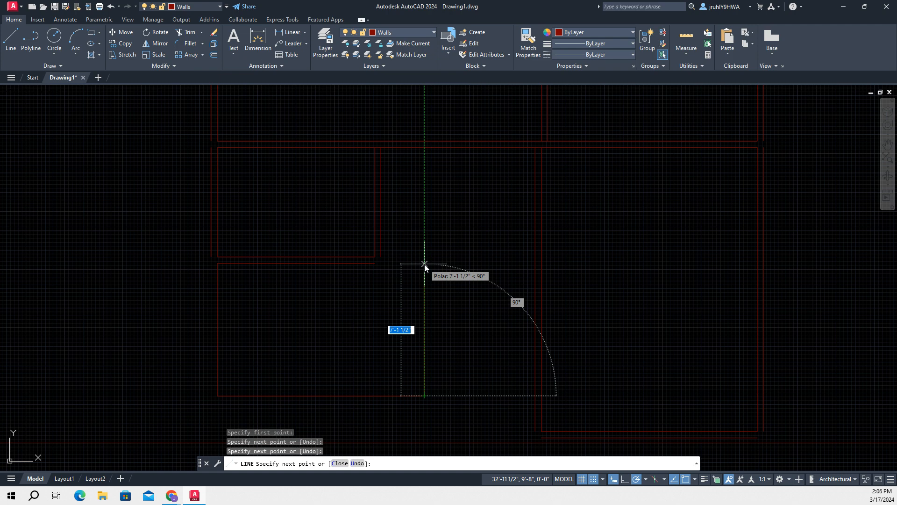
Draw the lower room's right side 7'-2" upward and close its top edge to the right end of the small room's outer bottom line
{"action": "type", "text": "7'2"}
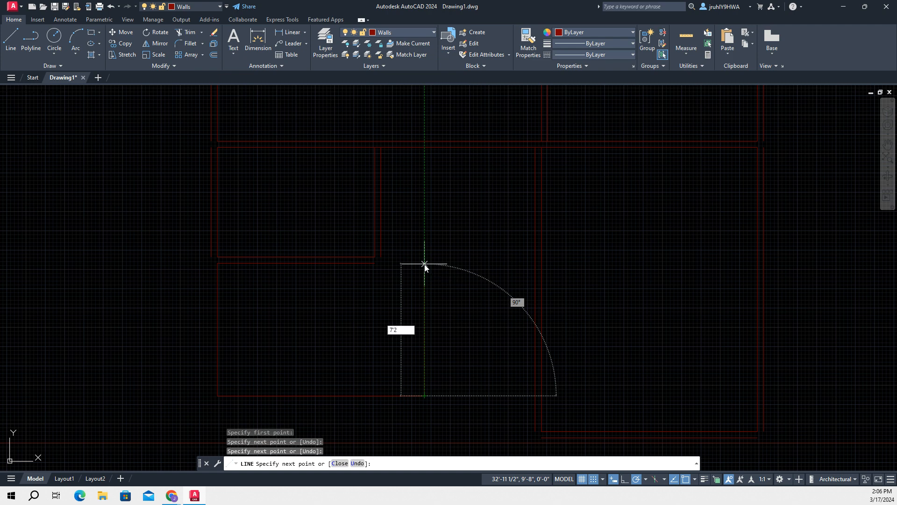
{"action": "key", "text": "Tab"}
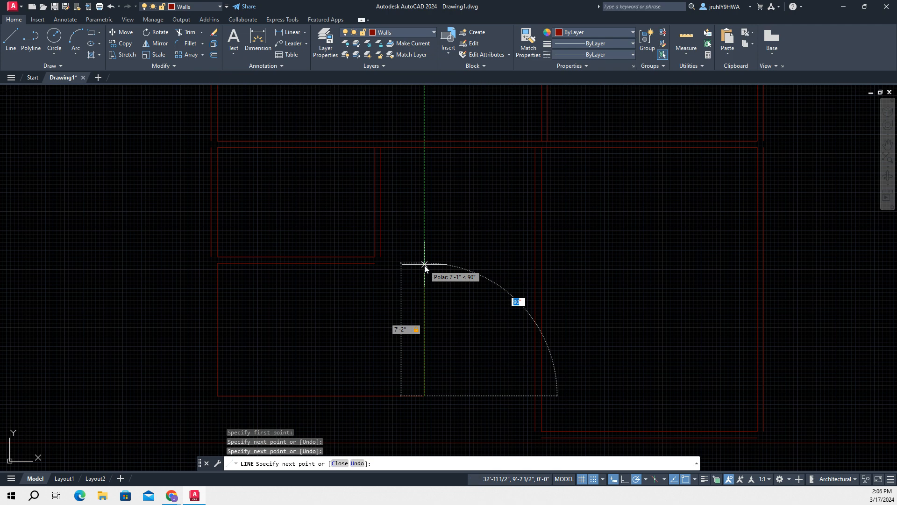
{"action": "key", "text": "Return"}
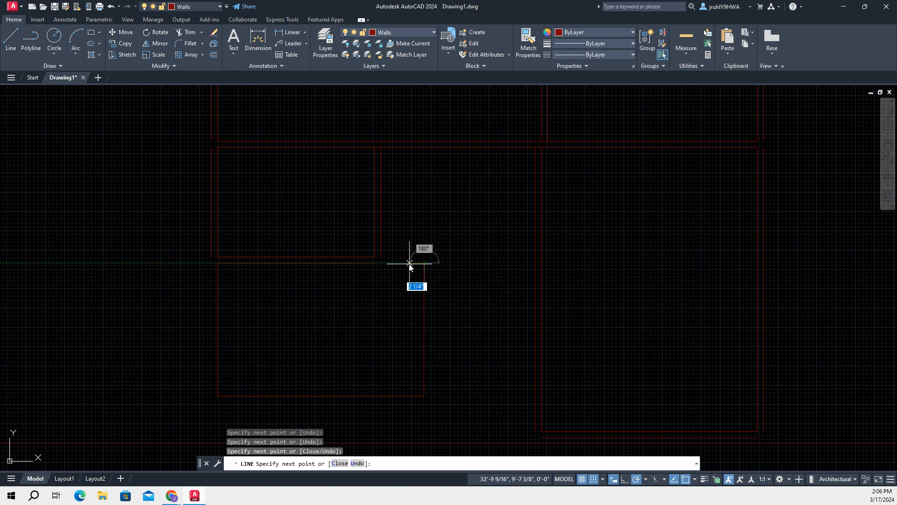
{"action": "left_click", "coordinate": [376, 265]}
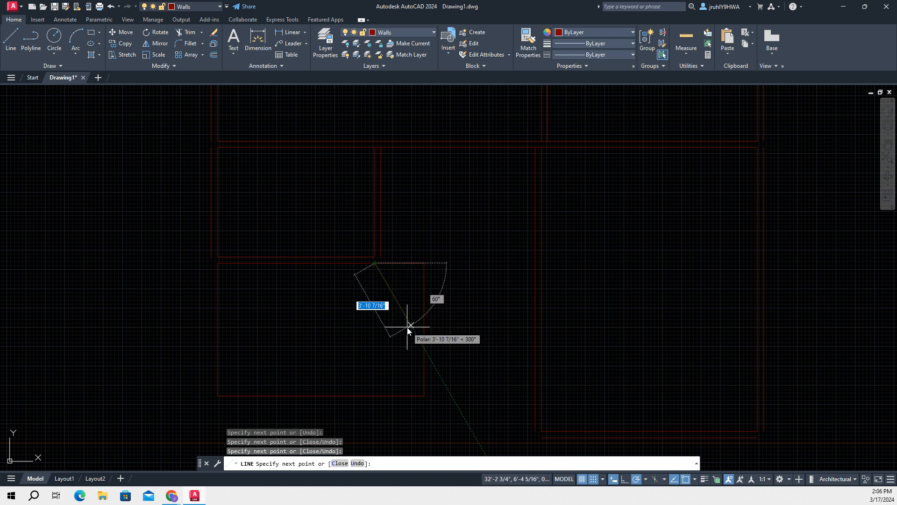
{"action": "key", "text": "Escape"}
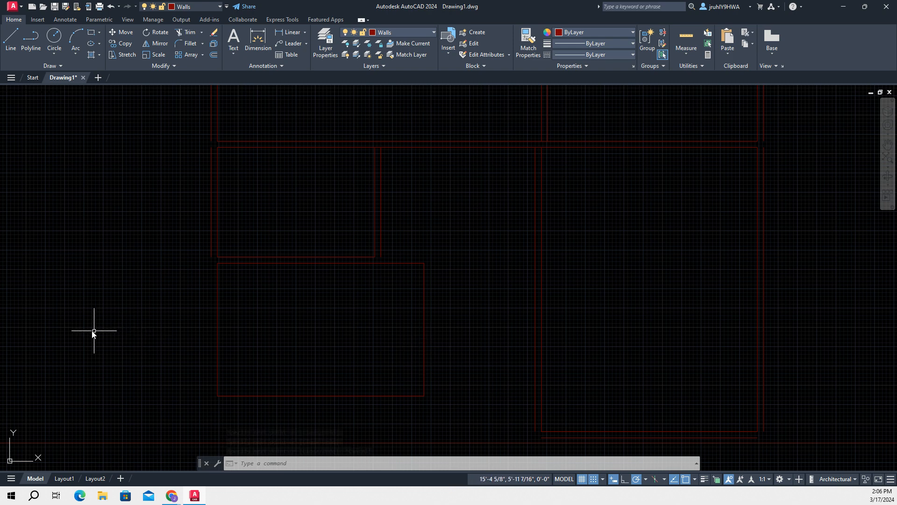
Offset the lower room's left line outward by 4" and leave the Offset command
{"action": "mouse_move", "coordinate": [217, 312]}
{"action": "key", "text": "BackSpace"}
{"action": "key", "text": "BackSpace"}
{"action": "key", "text": "BackSpace"}
{"action": "type", "text": "offset"}
{"action": "key", "text": "Return"}
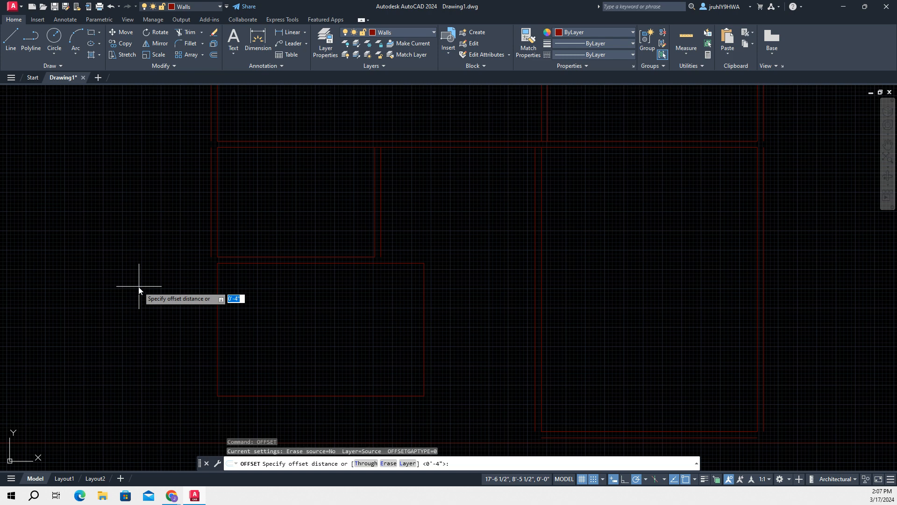
{"action": "key", "text": "Return"}
{"action": "left_click", "coordinate": [218, 304]}
{"action": "left_click", "coordinate": [185, 321]}
{"action": "key", "text": "Return"}
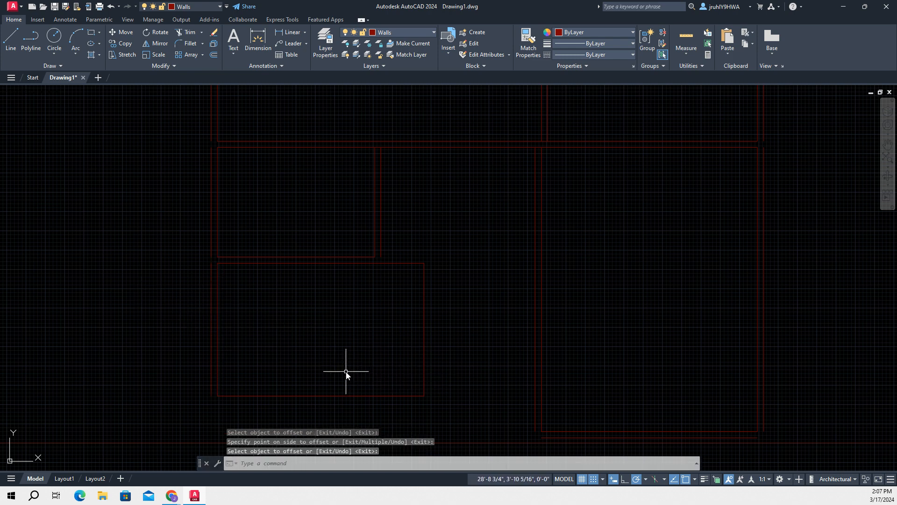
Offset the lower room's bottom line downward by 4" and leave the Offset command
{"action": "key", "text": "Return"}
{"action": "key", "text": "Return"}
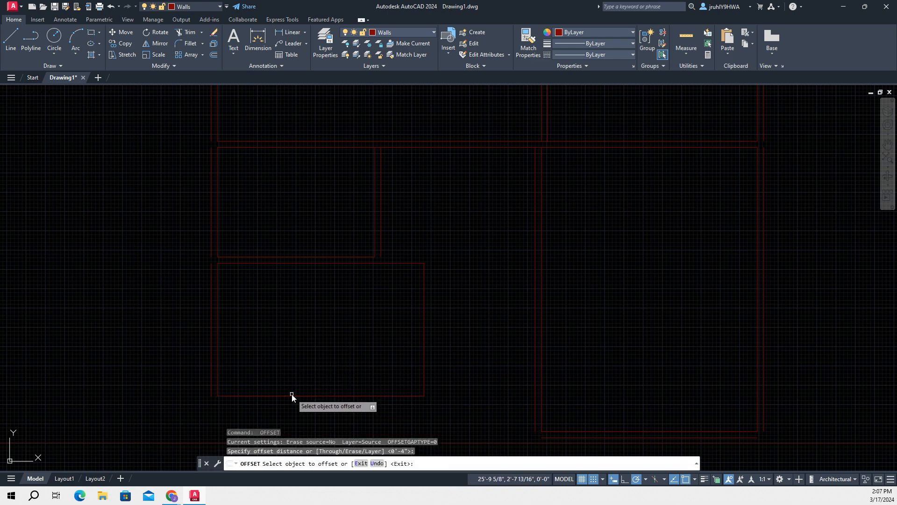
{"action": "left_click", "coordinate": [292, 395]}
{"action": "left_click", "coordinate": [288, 419]}
{"action": "key", "text": "Return"}
{"action": "key", "text": "Return"}
{"action": "key", "text": "Return"}
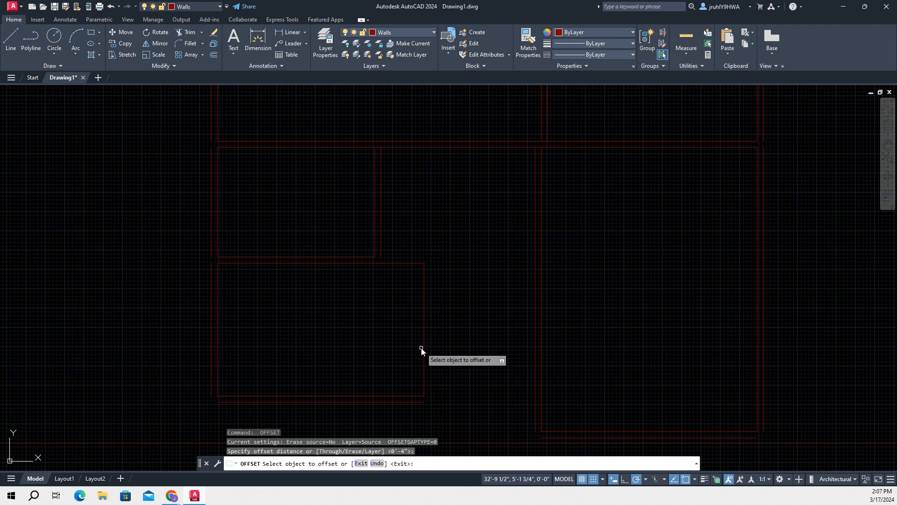
Offset the lower room's right line outward by 4" and leave the Offset command
{"action": "left_click", "coordinate": [423, 349]}
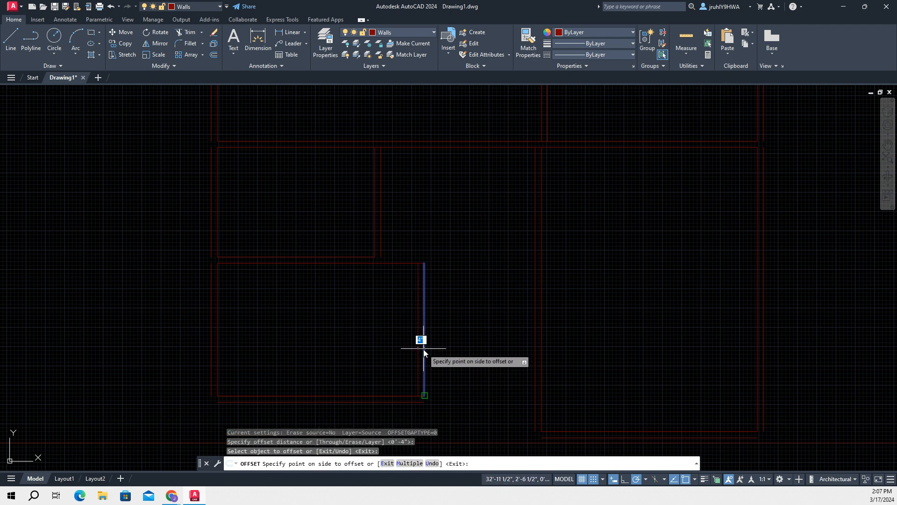
{"action": "left_click", "coordinate": [465, 354]}
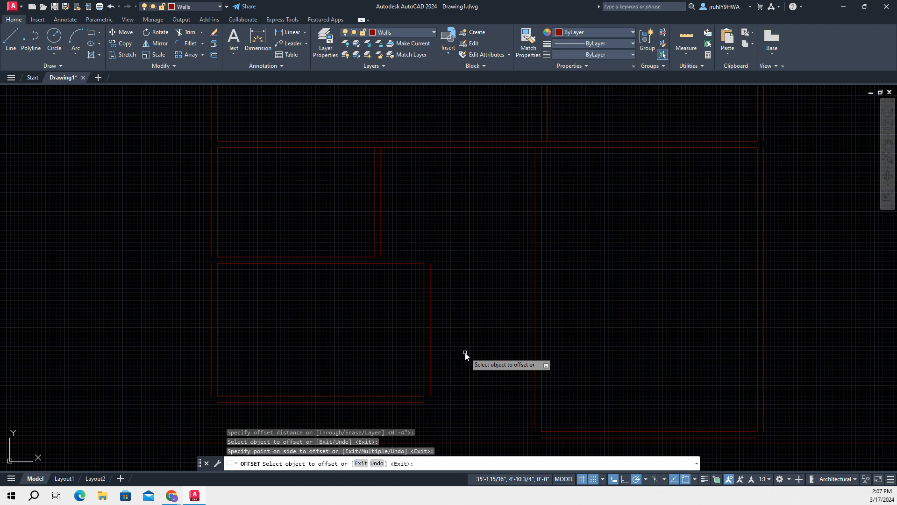
{"action": "key", "text": "Return"}
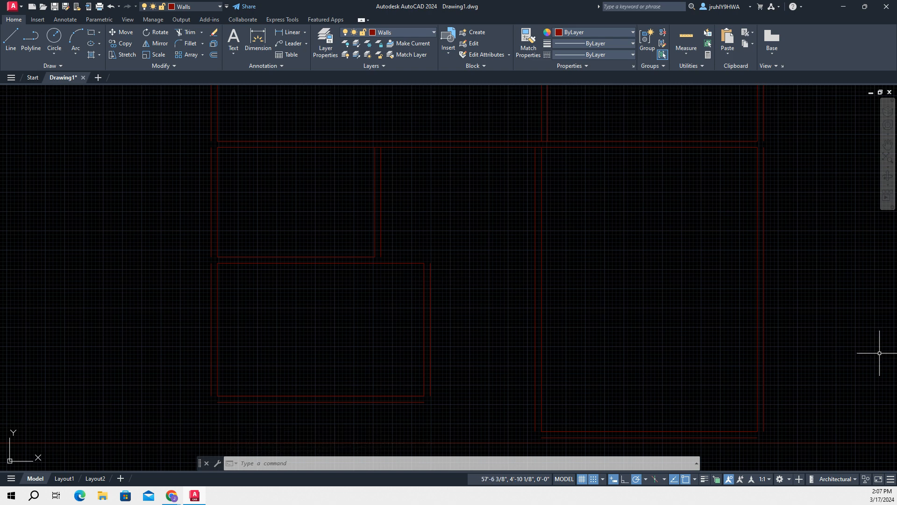
Draw a horizontal line from the right end of the lower room's outer bottom wall line to the large right room's outer left wall
{"action": "scroll", "coordinate": [625, 336], "scroll_direction": "down", "scroll_amount": 2}
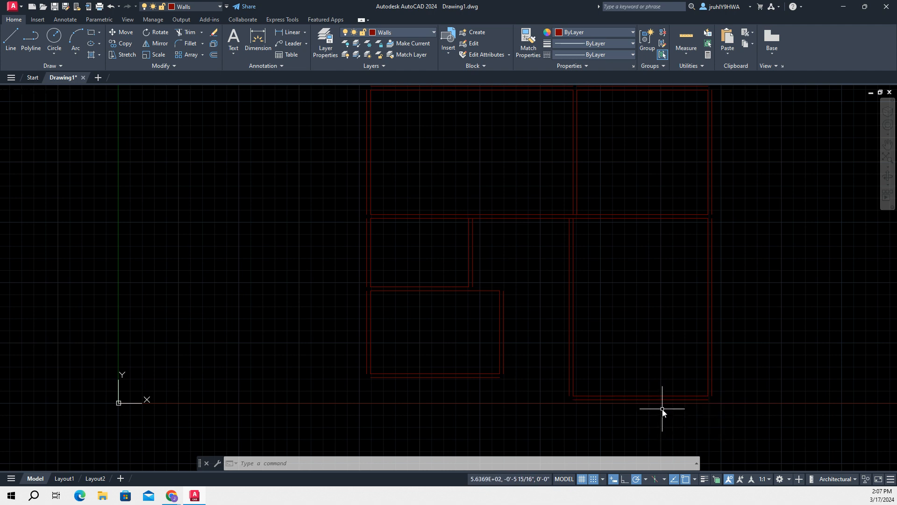
{"action": "left_click", "coordinate": [11, 38]}
{"action": "scroll", "coordinate": [511, 366], "scroll_direction": "down", "scroll_amount": 2}
{"action": "scroll", "coordinate": [517, 345], "scroll_direction": "up", "scroll_amount": 2}
{"action": "scroll", "coordinate": [514, 346], "scroll_direction": "up", "scroll_amount": 2}
{"action": "mouse_move", "coordinate": [510, 347]}
{"action": "middle_mouse_down"}
{"action": "mouse_move", "coordinate": [468, 227]}
{"action": "mouse_move", "coordinate": [456, 231]}
{"action": "middle_mouse_up"}
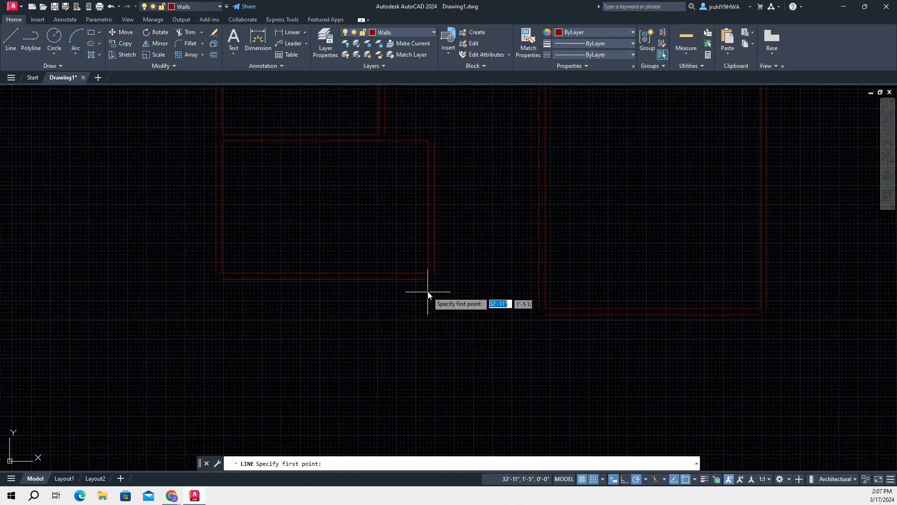
{"action": "left_click", "coordinate": [428, 279]}
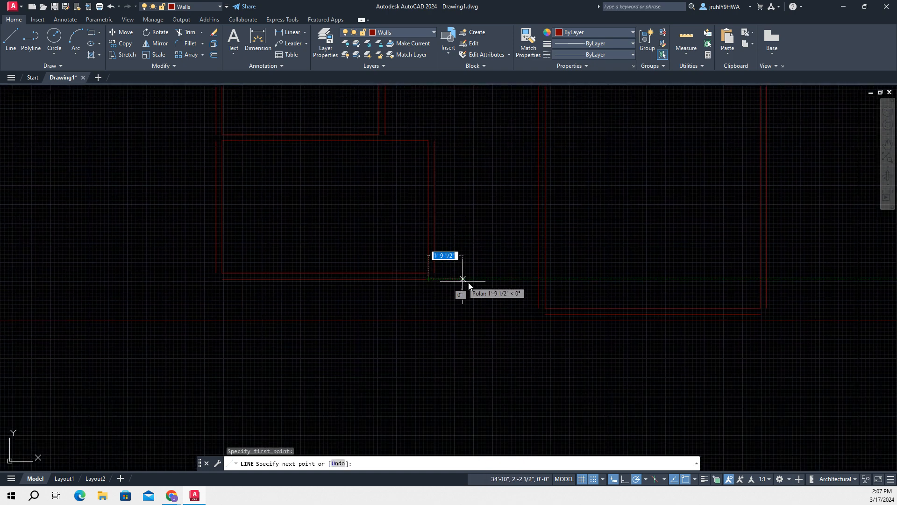
{"action": "left_click", "coordinate": [540, 279]}
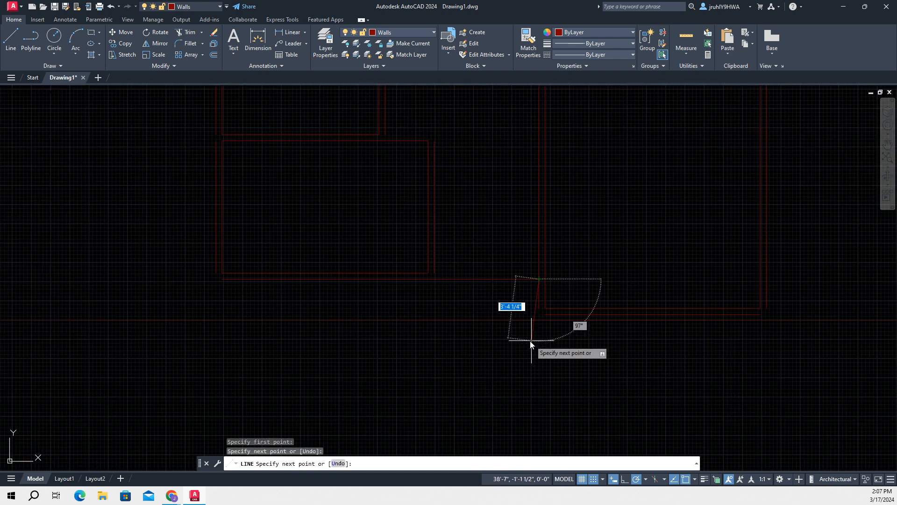
{"action": "key", "text": "Escape"}
Close the large right room's lower-left outer wall corner with a horizontal and a vertical line joining the open wall ends
{"action": "scroll", "coordinate": [601, 323], "scroll_direction": "down", "scroll_amount": 1}
{"action": "scroll", "coordinate": [603, 318], "scroll_direction": "up", "scroll_amount": 3}
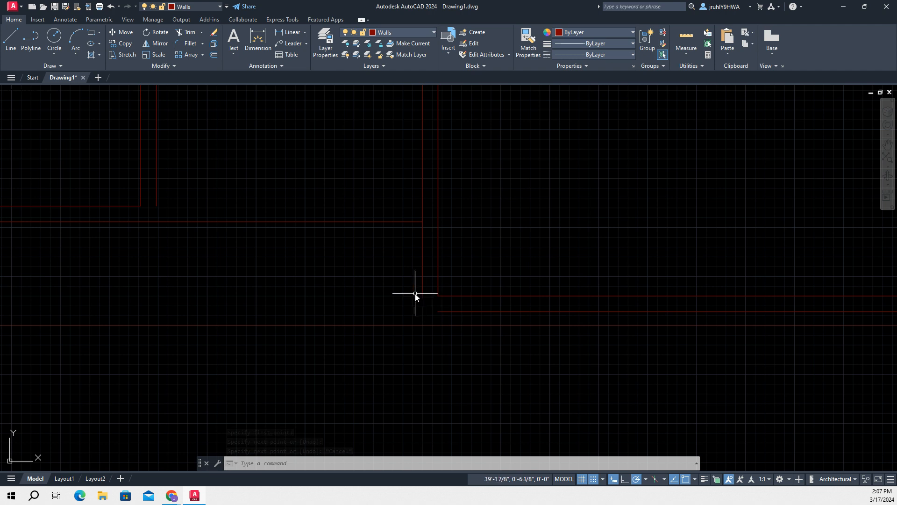
{"action": "type", "text": "l"}
{"action": "key", "text": "Return"}
{"action": "left_click", "coordinate": [436, 310]}
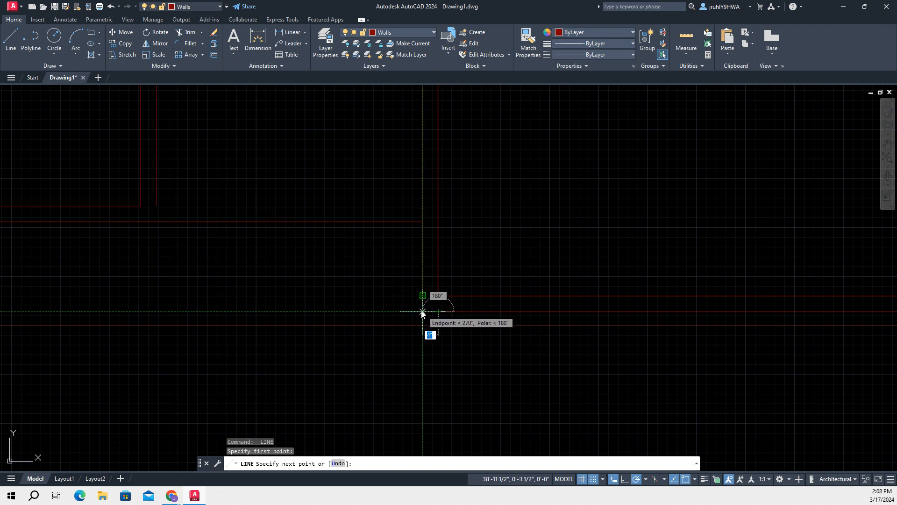
{"action": "left_click", "coordinate": [423, 311]}
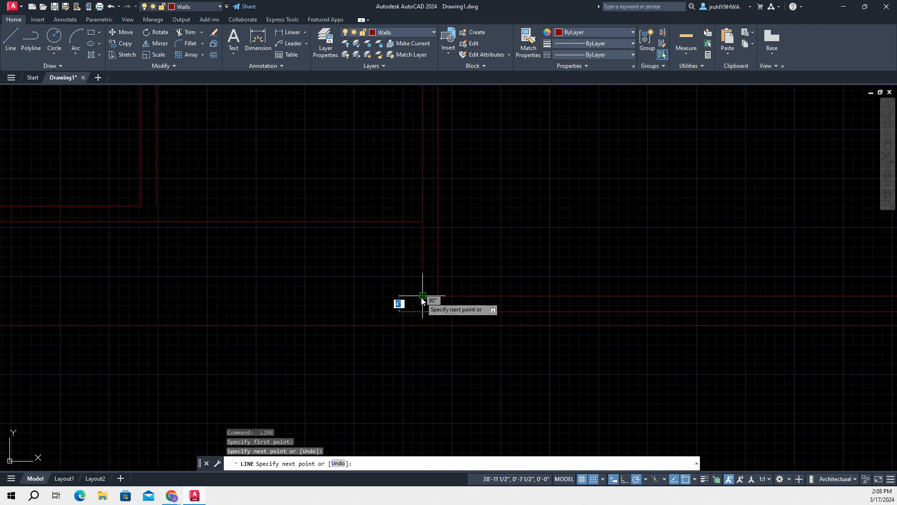
{"action": "left_click", "coordinate": [422, 297]}
{"action": "key", "text": "Escape"}
{"action": "scroll", "coordinate": [339, 321], "scroll_direction": "down", "scroll_amount": 4}
{"action": "middle_click_drag", "start_coordinate": [559, 341], "coordinate": [357, 320]}
{"action": "key", "text": "space"}
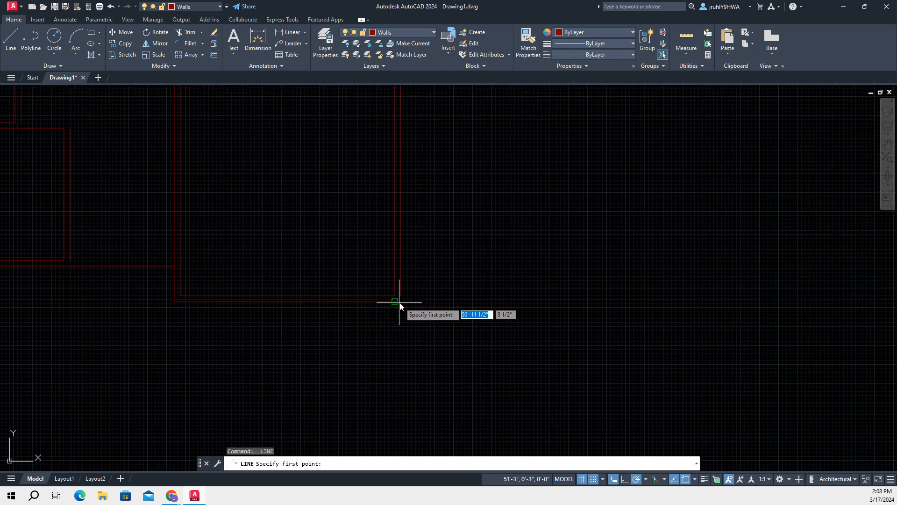
{"action": "left_click", "coordinate": [396, 302]}
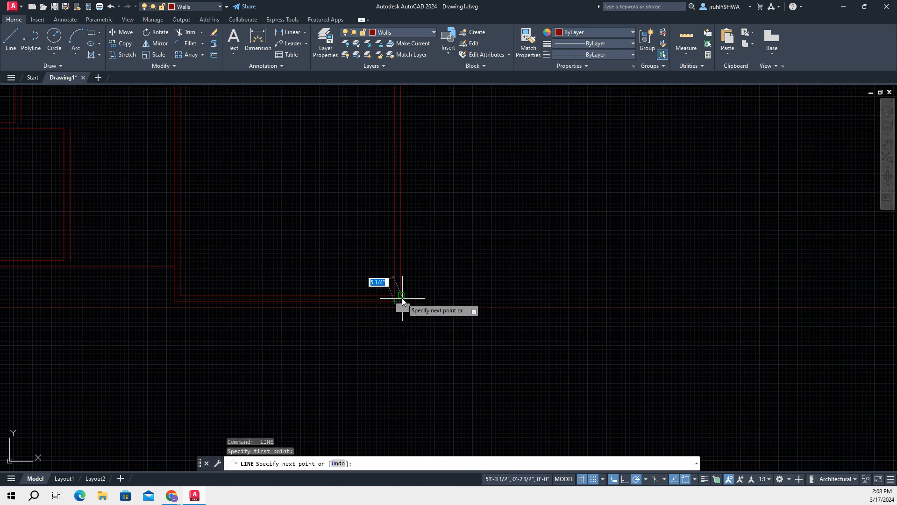
{"action": "scroll", "coordinate": [403, 295], "scroll_direction": "up", "scroll_amount": 4}
{"action": "scroll", "coordinate": [408, 299], "scroll_direction": "up", "scroll_amount": 4}
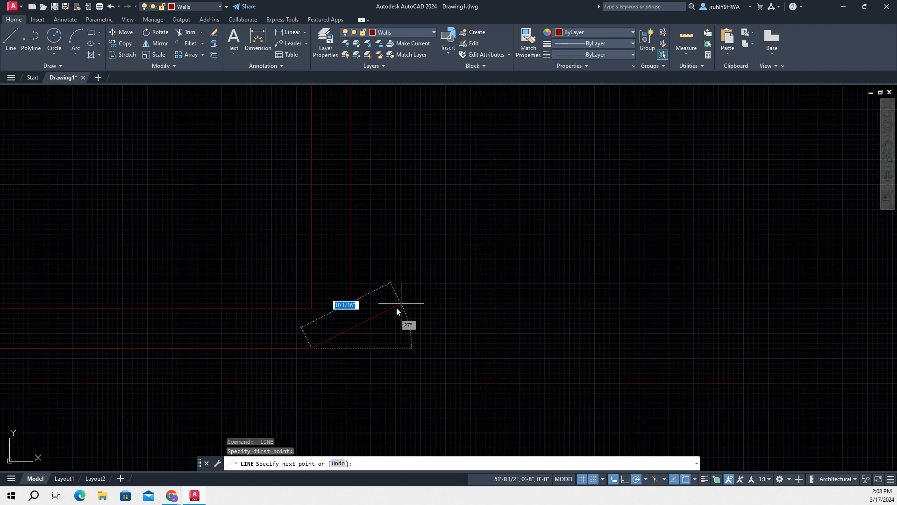
{"action": "left_click", "coordinate": [349, 347]}
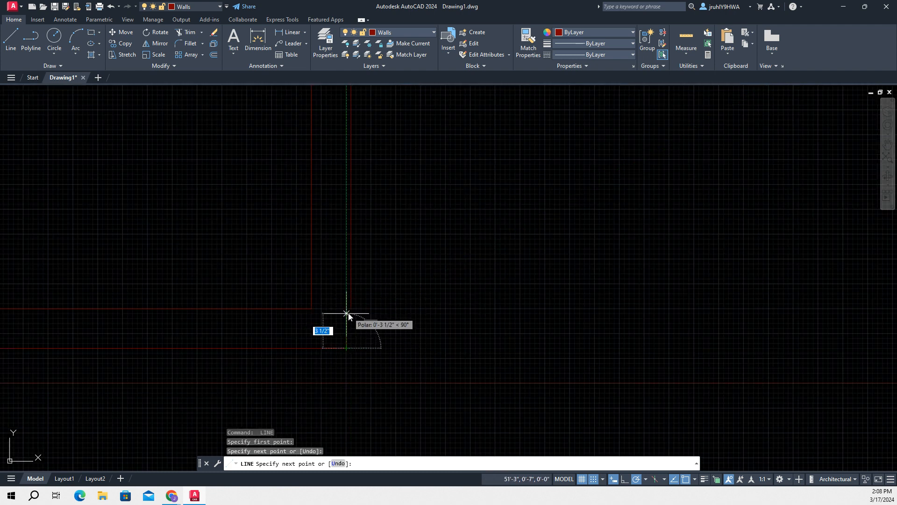
{"action": "key", "text": "Escape"}
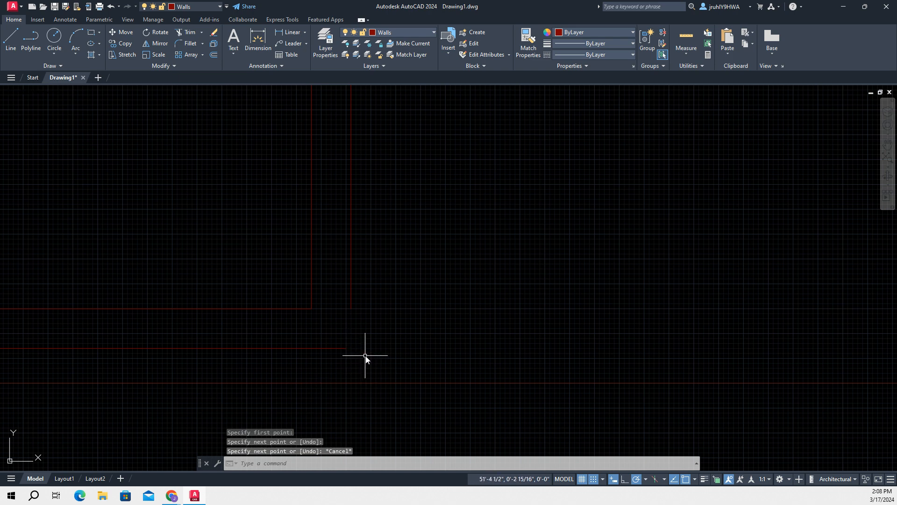
{"action": "key", "text": "ctrl+z"}
Close the large right room's lower-right outer wall corner with a horizontal and a vertical line aligned to the outer right wall
{"action": "scroll", "coordinate": [405, 329], "scroll_direction": "up", "scroll_amount": 4}
{"action": "left_click", "coordinate": [10, 40]}
{"action": "left_click", "coordinate": [297, 269]}
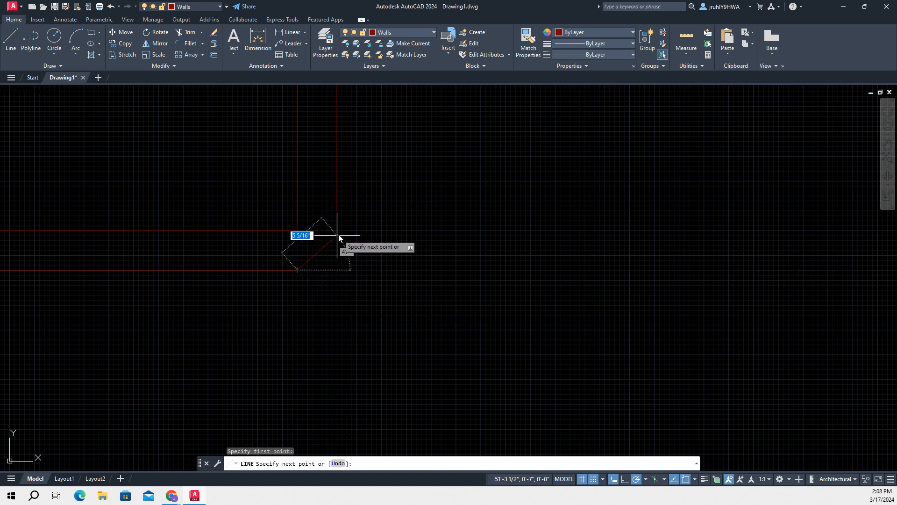
{"action": "left_click", "coordinate": [338, 270]}
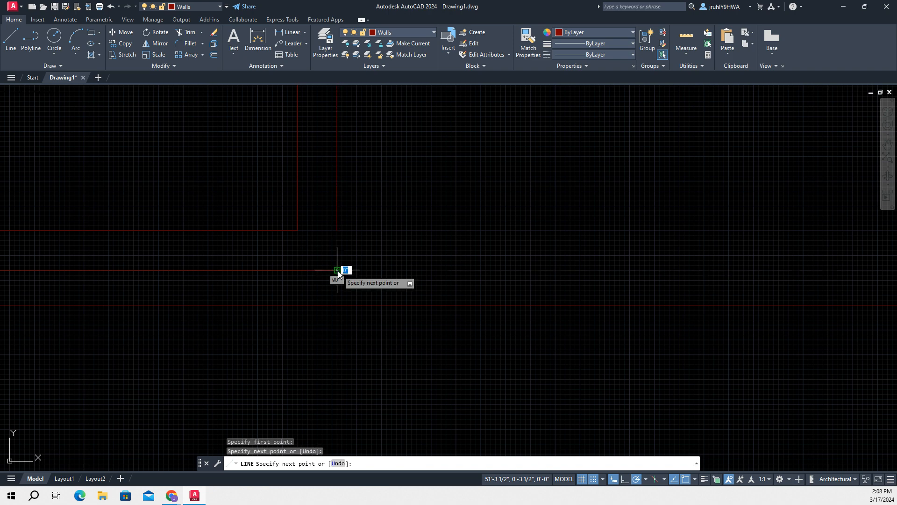
{"action": "left_click", "coordinate": [337, 230]}
{"action": "key", "text": "Escape"}
Draw the inner bottom wall line from the lower end of the lower-left room's outer right wall across to the large room's outer left wall
{"action": "scroll", "coordinate": [504, 294], "scroll_direction": "down", "scroll_amount": 5}
{"action": "mouse_move", "coordinate": [551, 266]}
{"action": "middle_mouse_down"}
{"action": "mouse_move", "coordinate": [565, 338]}
{"action": "mouse_move", "coordinate": [560, 327]}
{"action": "middle_mouse_up"}
{"action": "scroll", "coordinate": [310, 276], "scroll_direction": "up", "scroll_amount": 3}
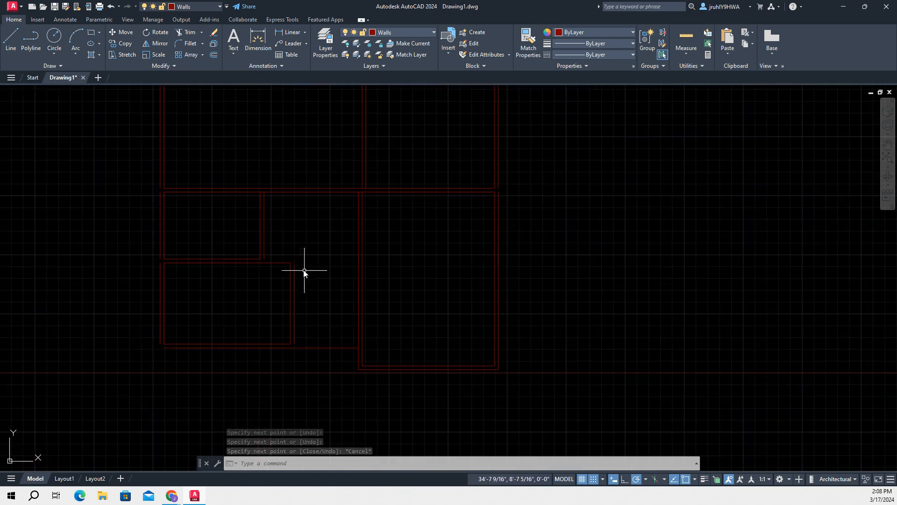
{"action": "scroll", "coordinate": [299, 211], "scroll_direction": "up", "scroll_amount": 3}
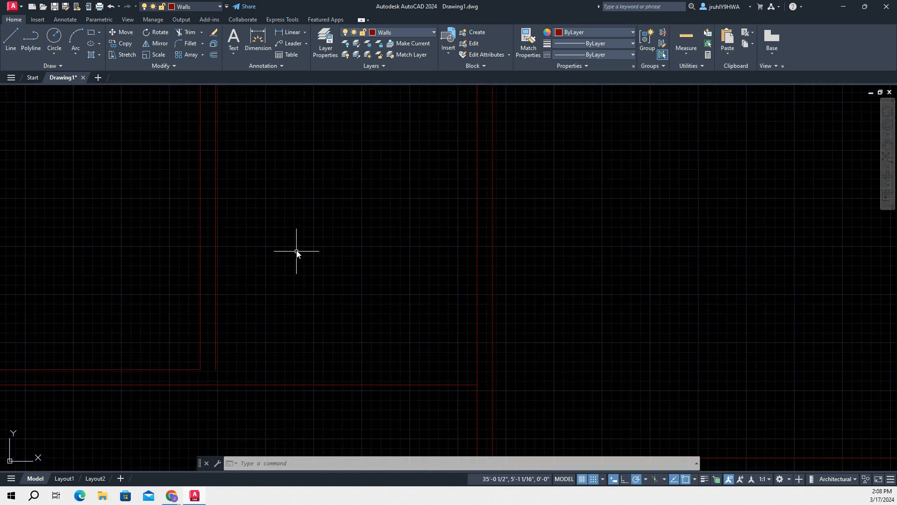
{"action": "type", "text": "l"}
{"action": "key", "text": "Return"}
{"action": "left_click", "coordinate": [216, 369]}
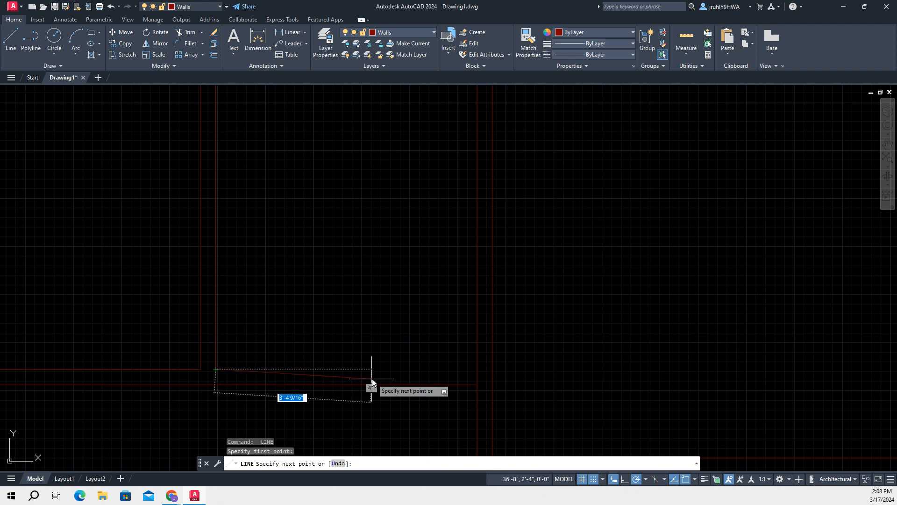
{"action": "left_click", "coordinate": [478, 372]}
{"action": "key", "text": "Escape"}
Bridge the gap in the outer right wall between the upper and lower right rooms with a short vertical line
{"action": "scroll", "coordinate": [605, 362], "scroll_direction": "down", "scroll_amount": 3}
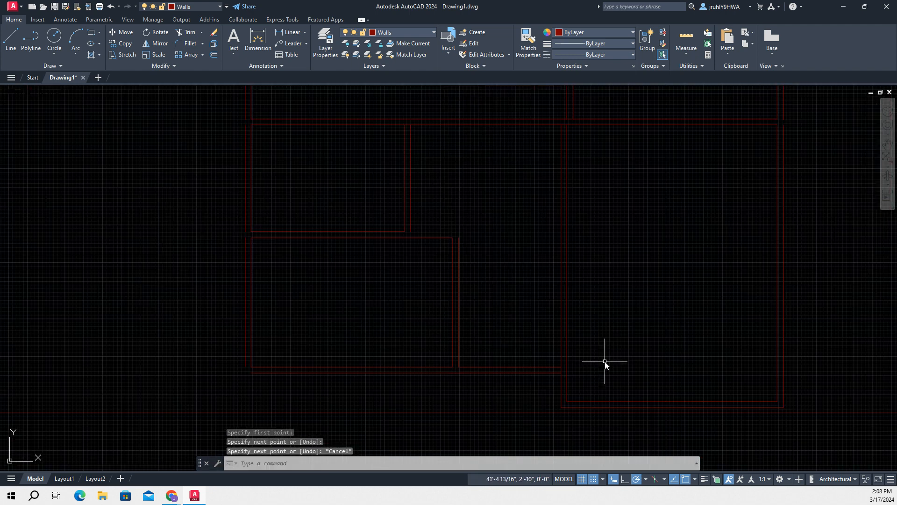
{"action": "mouse_move", "coordinate": [653, 297]}
{"action": "middle_mouse_down"}
{"action": "mouse_move", "coordinate": [326, 361]}
{"action": "mouse_move", "coordinate": [332, 373]}
{"action": "middle_mouse_up"}
{"action": "scroll", "coordinate": [487, 227], "scroll_direction": "up", "scroll_amount": 2}
{"action": "middle_click_drag", "start_coordinate": [467, 218], "coordinate": [540, 314]}
{"action": "key", "text": "space"}
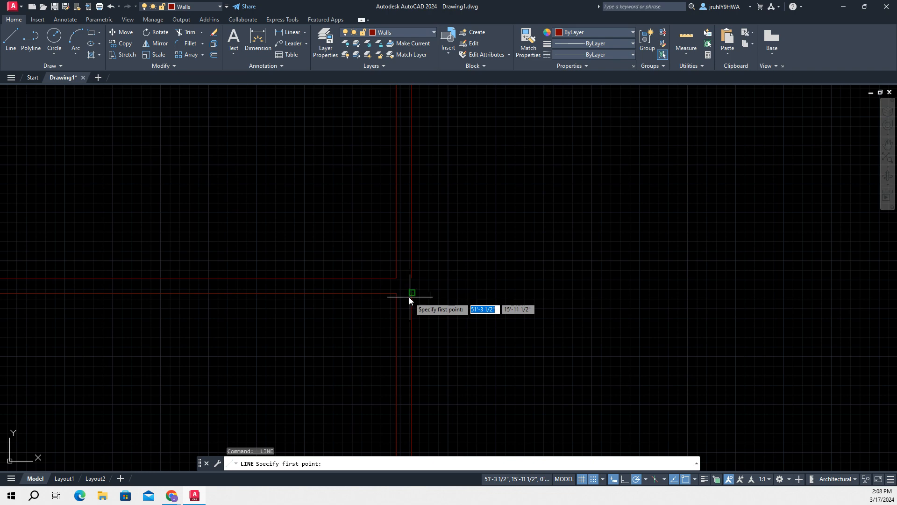
{"action": "left_click", "coordinate": [412, 294]}
{"action": "key", "text": "Escape"}
Close the upper-right room's outer top-right wall corner with a vertical and a horizontal line joining the open wall ends
{"action": "scroll", "coordinate": [462, 270], "scroll_direction": "down", "scroll_amount": 2}
{"action": "scroll", "coordinate": [472, 254], "scroll_direction": "up", "scroll_amount": 2}
{"action": "middle_click_drag", "start_coordinate": [492, 225], "coordinate": [514, 456]}
{"action": "scroll", "coordinate": [499, 308], "scroll_direction": "down", "scroll_amount": 1}
{"action": "middle_click_drag", "start_coordinate": [506, 267], "coordinate": [479, 361]}
{"action": "scroll", "coordinate": [465, 266], "scroll_direction": "down", "scroll_amount": 2}
{"action": "scroll", "coordinate": [464, 265], "scroll_direction": "up", "scroll_amount": 3}
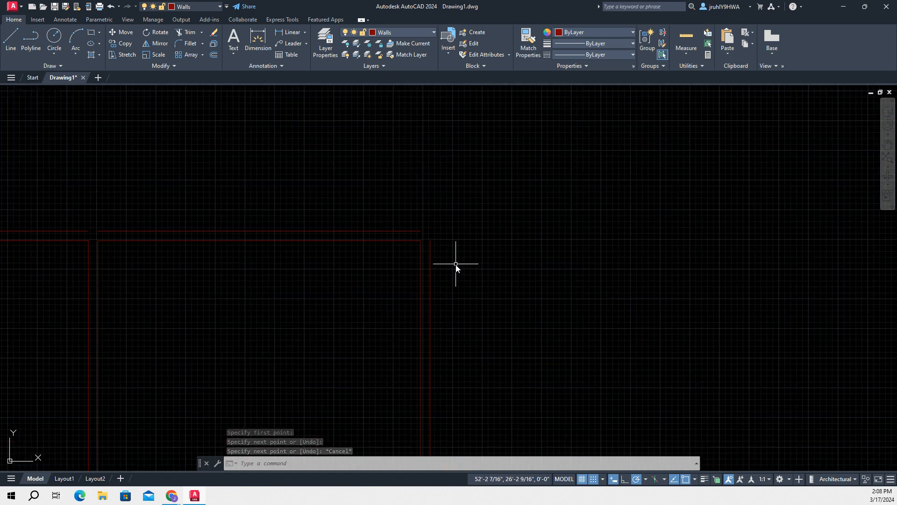
{"action": "key", "text": "space"}
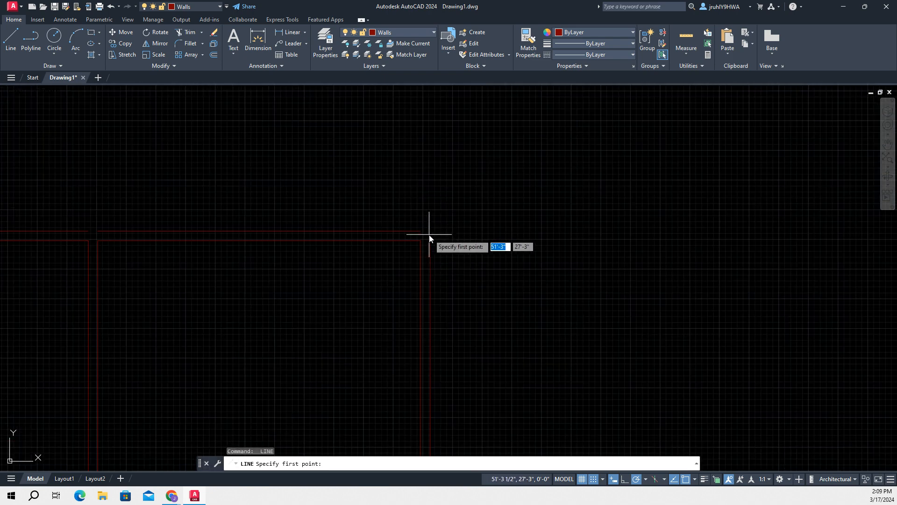
{"action": "left_click", "coordinate": [430, 236]}
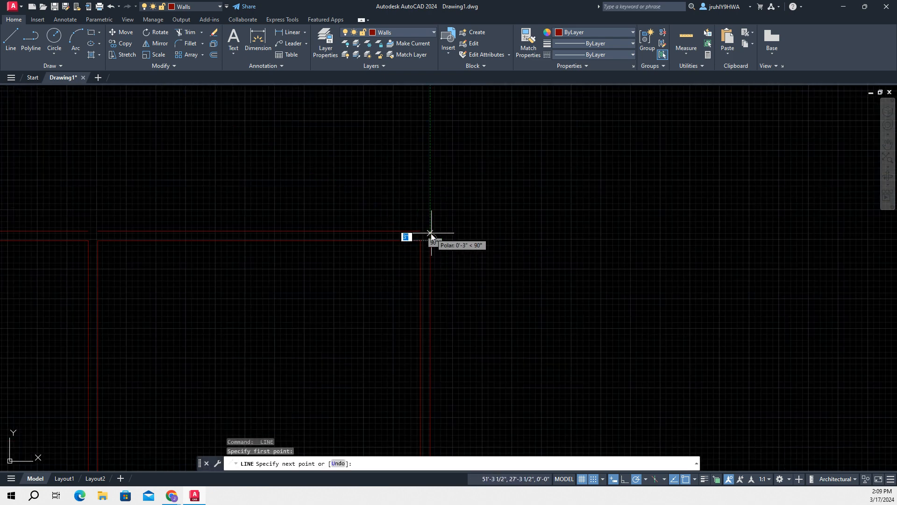
{"action": "scroll", "coordinate": [428, 225], "scroll_direction": "up", "scroll_amount": 2}
{"action": "scroll", "coordinate": [403, 265], "scroll_direction": "up", "scroll_amount": 2}
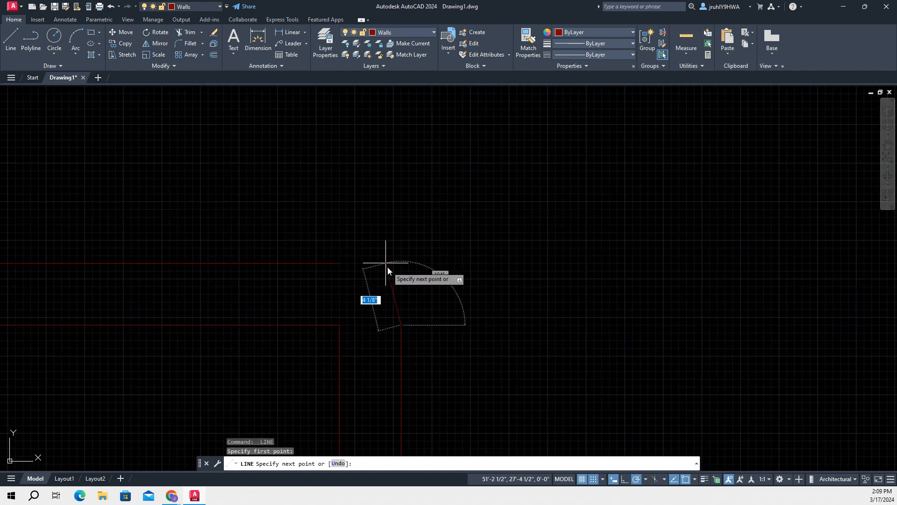
{"action": "left_click", "coordinate": [401, 264]}
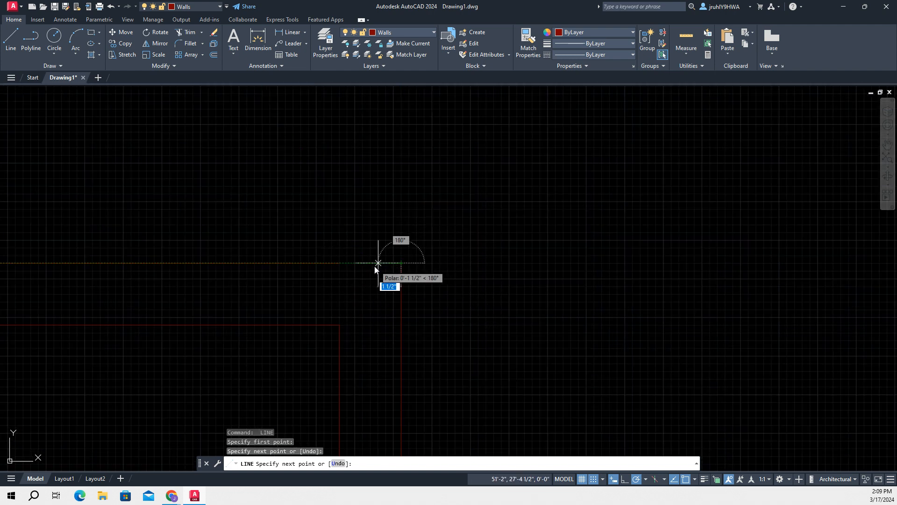
{"action": "left_click", "coordinate": [340, 263]}
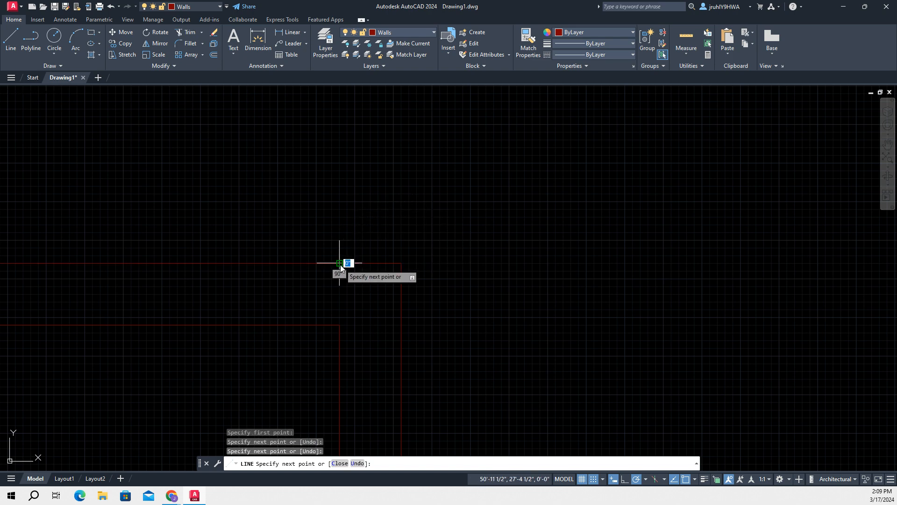
{"action": "key", "text": "Escape"}
Bridge the gap in the outer top wall between the two upper rooms with a short horizontal line
{"action": "scroll", "coordinate": [465, 288], "scroll_direction": "down", "scroll_amount": 1}
{"action": "mouse_move", "coordinate": [540, 297]}
{"action": "middle_mouse_down"}
{"action": "mouse_move", "coordinate": [823, 226]}
{"action": "mouse_move", "coordinate": [854, 232]}
{"action": "middle_mouse_up"}
{"action": "scroll", "coordinate": [468, 292], "scroll_direction": "down", "scroll_amount": 2}
{"action": "scroll", "coordinate": [473, 290], "scroll_direction": "down", "scroll_amount": 1}
{"action": "middle_click_drag", "start_coordinate": [349, 333], "coordinate": [574, 293]}
{"action": "scroll", "coordinate": [299, 289], "scroll_direction": "up", "scroll_amount": 4}
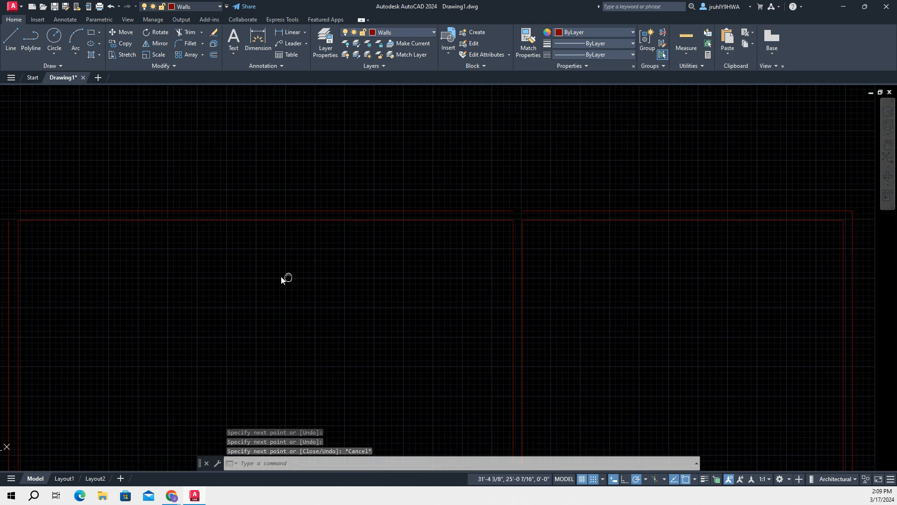
{"action": "mouse_move", "coordinate": [435, 261]}
{"action": "middle_mouse_down"}
{"action": "mouse_move", "coordinate": [177, 300]}
{"action": "mouse_move", "coordinate": [153, 294]}
{"action": "middle_mouse_up"}
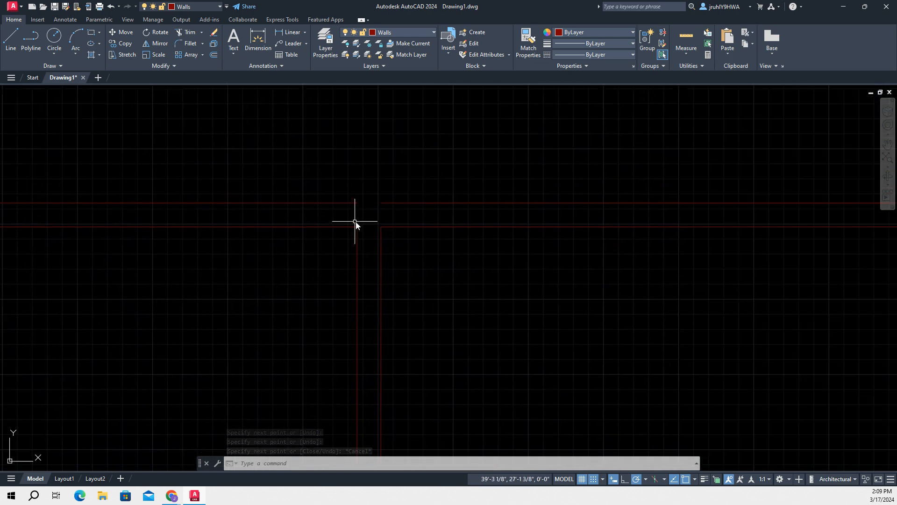
{"action": "type", "text": "l"}
{"action": "key", "text": "Return"}
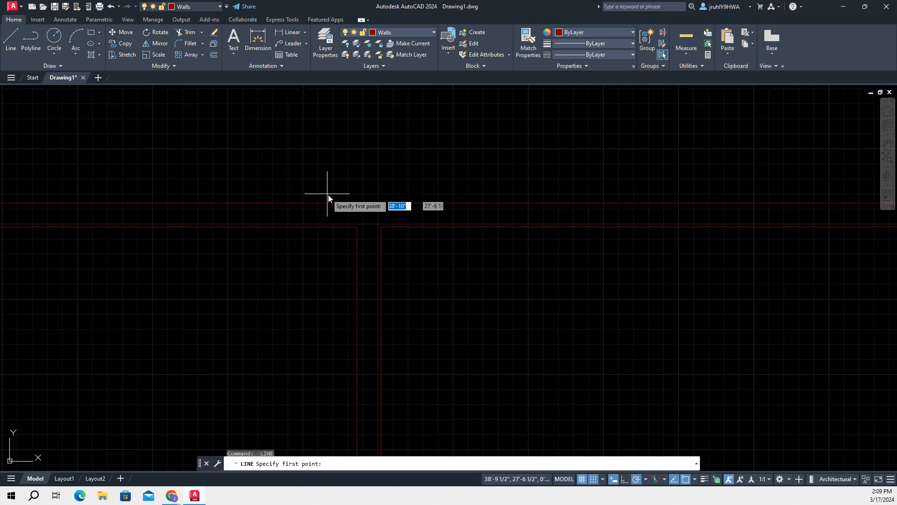
{"action": "left_click", "coordinate": [357, 203]}
{"action": "left_click", "coordinate": [381, 202]}
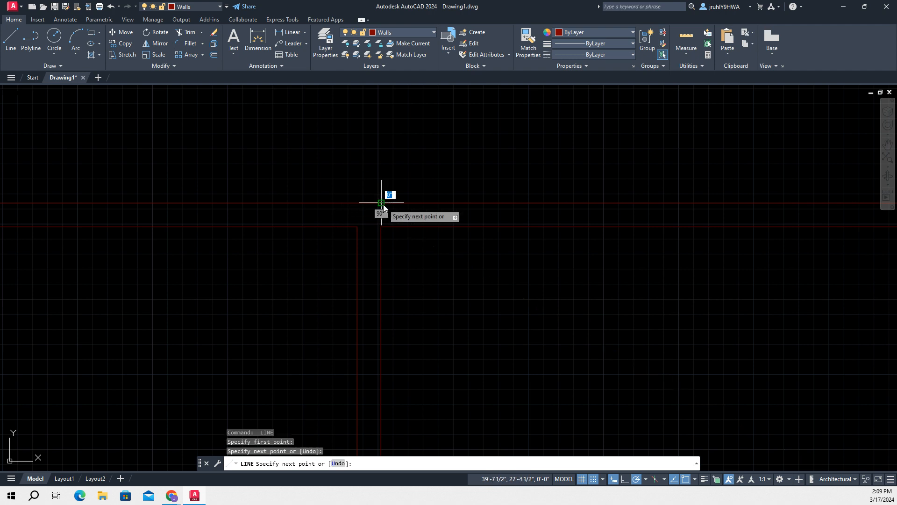
{"action": "key", "text": "Escape"}
Close the upper-left room's outer top-left wall corner with a vertical and a horizontal line joining the open wall ends
{"action": "scroll", "coordinate": [279, 232], "scroll_direction": "down", "scroll_amount": 4}
{"action": "scroll", "coordinate": [187, 313], "scroll_direction": "down", "scroll_amount": 2}
{"action": "middle_click_drag", "start_coordinate": [184, 314], "coordinate": [657, 253]}
{"action": "scroll", "coordinate": [433, 227], "scroll_direction": "up", "scroll_amount": 5}
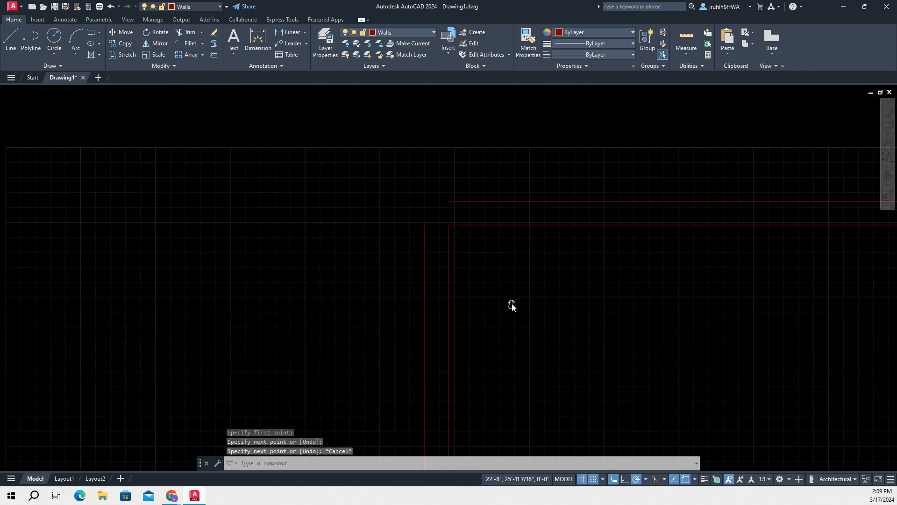
{"action": "key", "text": "Return"}
{"action": "left_click", "coordinate": [424, 225]}
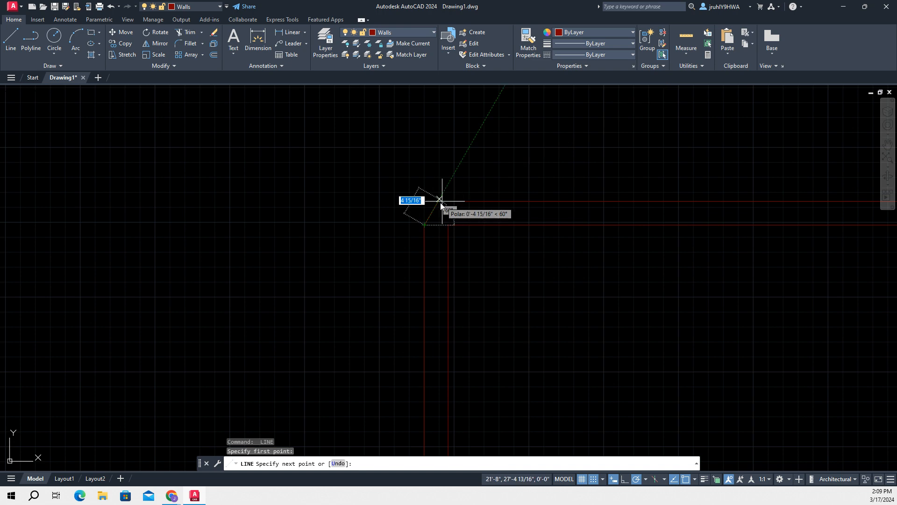
{"action": "left_click", "coordinate": [423, 201]}
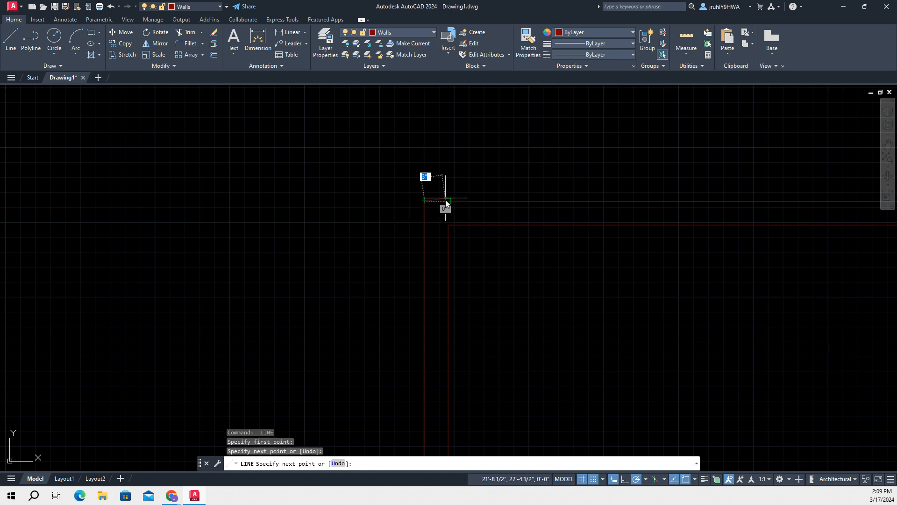
{"action": "left_click", "coordinate": [448, 201]}
{"action": "key", "text": "Escape"}
Bridge the gap in the outer left wall between the upper-left and middle-left rooms with a 4" vertical line
{"action": "scroll", "coordinate": [538, 279], "scroll_direction": "down", "scroll_amount": 2}
{"action": "middle_click_drag", "start_coordinate": [623, 300], "coordinate": [385, 74]}
{"action": "key", "text": "l"}
{"action": "key", "text": "Return"}
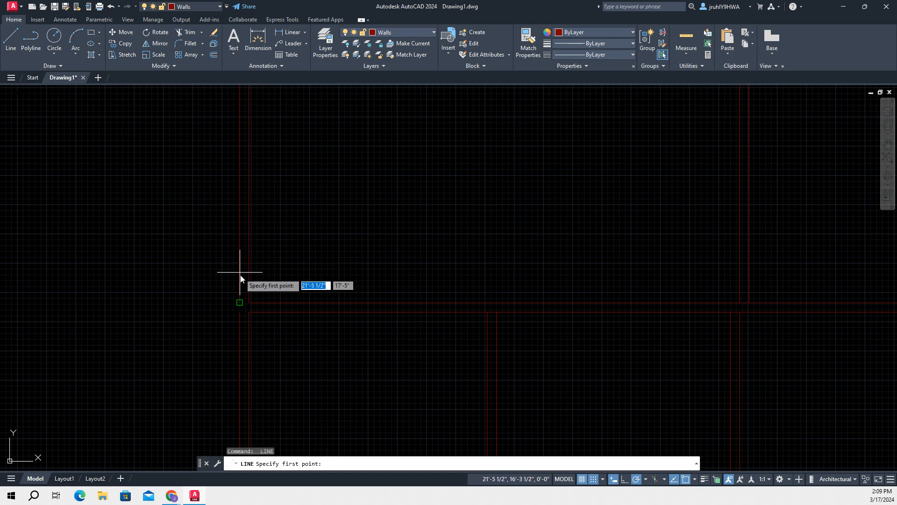
{"action": "left_click", "coordinate": [240, 302]}
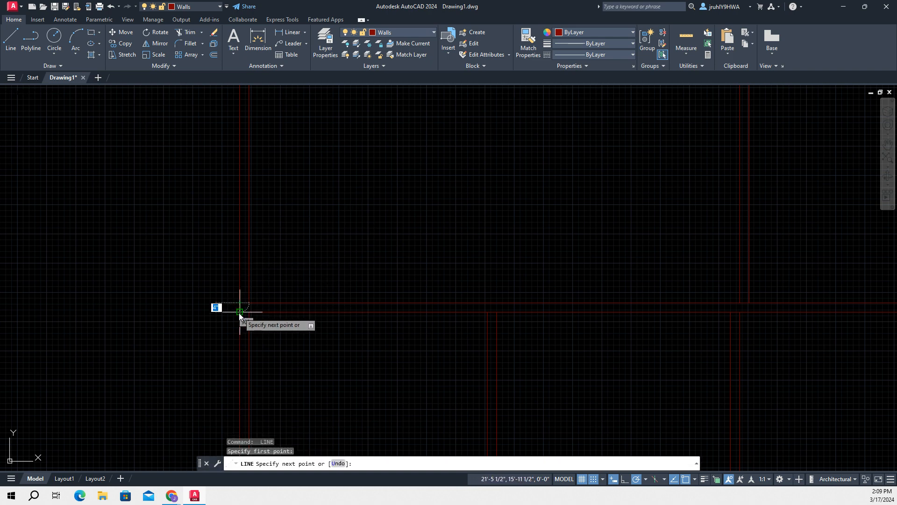
{"action": "left_click", "coordinate": [239, 311]}
{"action": "key", "text": "Escape"}
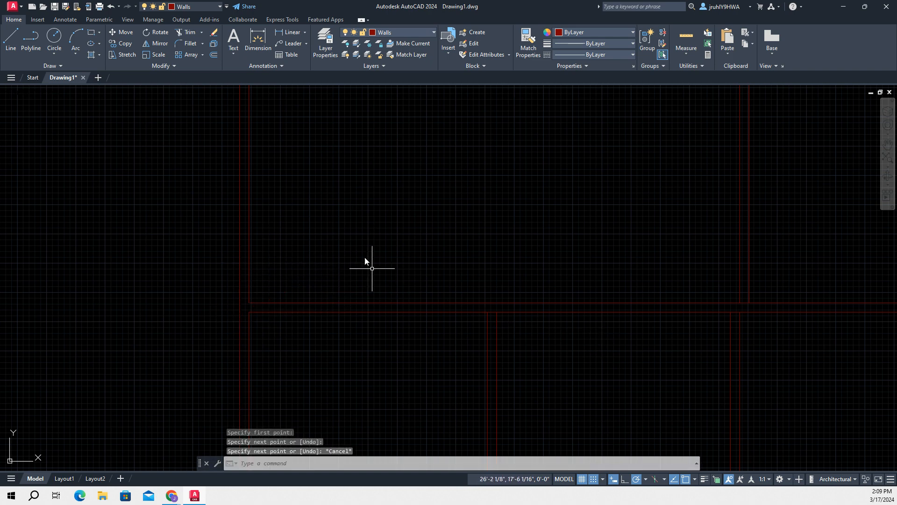
Bridge the gap in the outer left wall between the middle-left and lower-left rooms with a 4" vertical line
{"action": "scroll", "coordinate": [505, 265], "scroll_direction": "down", "scroll_amount": 4}
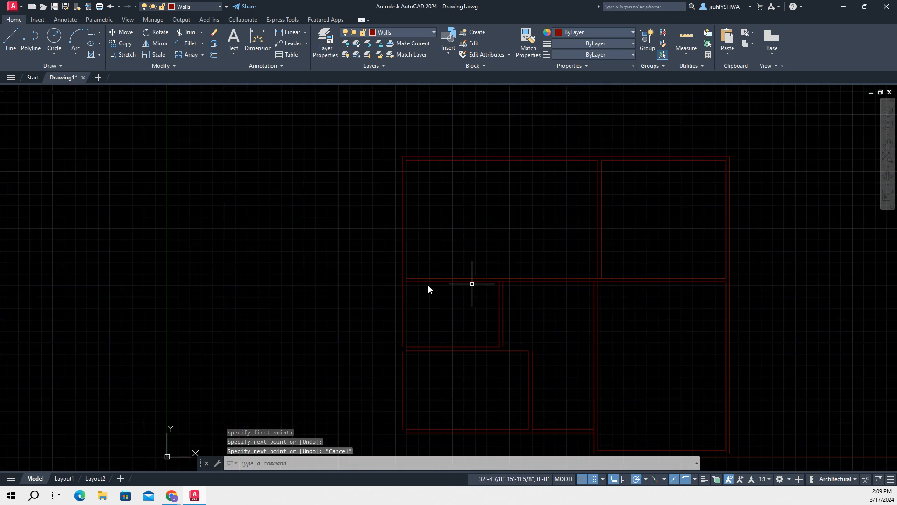
{"action": "mouse_move", "coordinate": [373, 310]}
{"action": "middle_mouse_down"}
{"action": "mouse_move", "coordinate": [328, 162]}
{"action": "mouse_move", "coordinate": [362, 195]}
{"action": "mouse_move", "coordinate": [356, 201]}
{"action": "middle_mouse_up"}
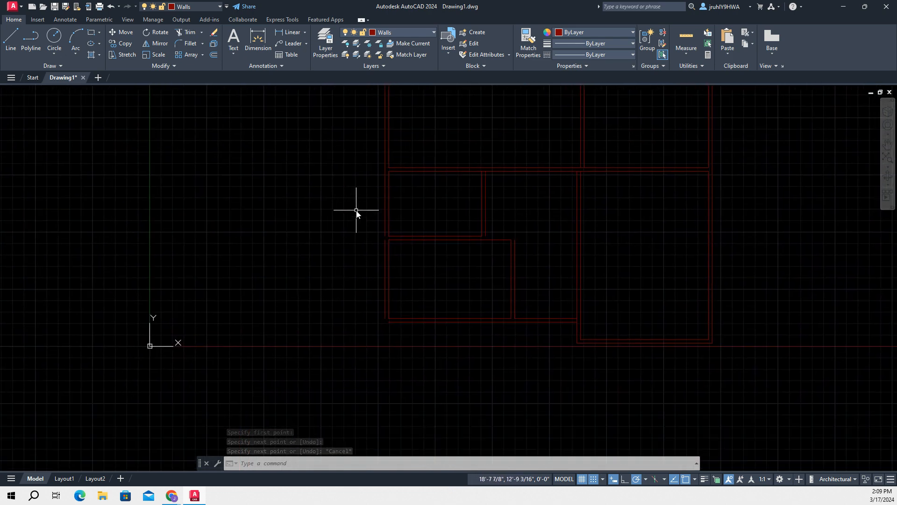
{"action": "key", "text": "space"}
{"action": "scroll", "coordinate": [373, 240], "scroll_direction": "up", "scroll_amount": 5}
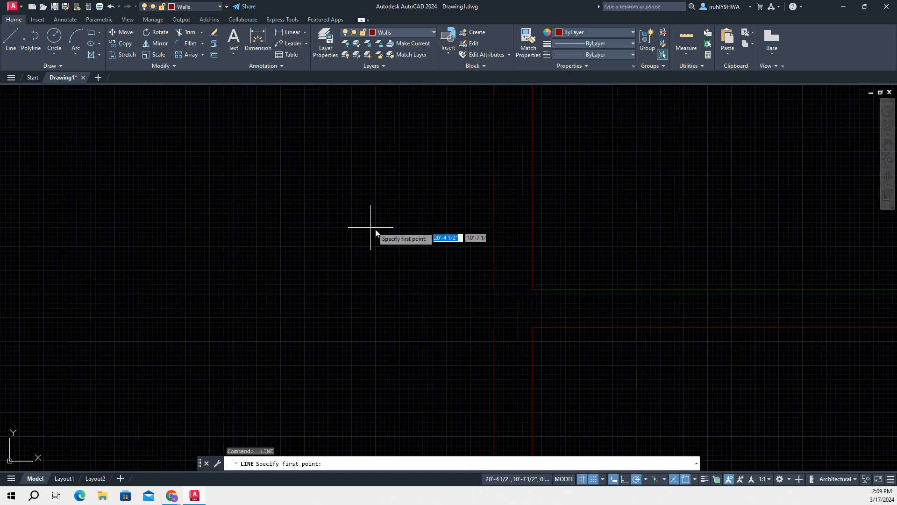
{"action": "left_click", "coordinate": [495, 289]}
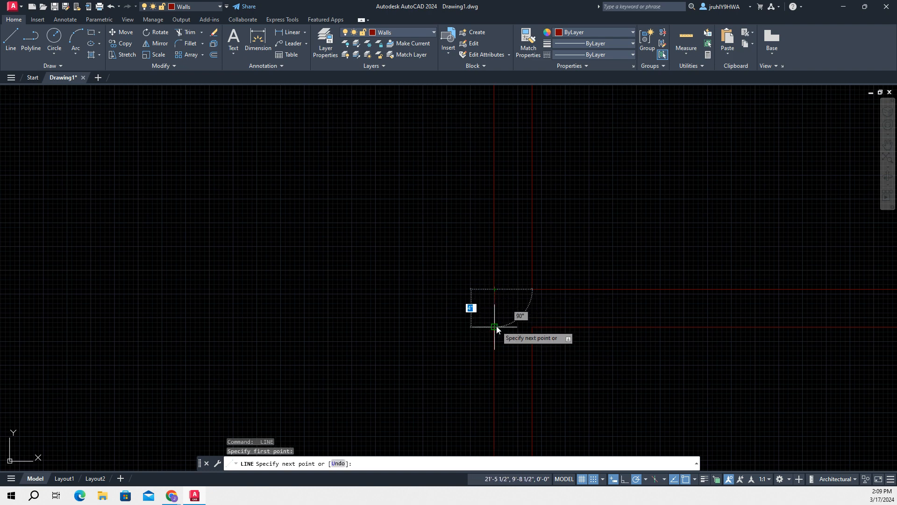
{"action": "left_click", "coordinate": [495, 326]}
{"action": "key", "text": "Escape"}
Try a vertical line about 5" long down from the lower-left room's outer left wall end, and undo it
{"action": "scroll", "coordinate": [411, 321], "scroll_direction": "down", "scroll_amount": 1}
{"action": "scroll", "coordinate": [592, 372], "scroll_direction": "down", "scroll_amount": 1}
{"action": "middle_click_drag", "start_coordinate": [591, 371], "coordinate": [565, 124]}
{"action": "scroll", "coordinate": [564, 123], "scroll_direction": "down", "scroll_amount": 1}
{"action": "middle_click_drag", "start_coordinate": [602, 294], "coordinate": [542, 249]}
{"action": "key", "text": "space"}
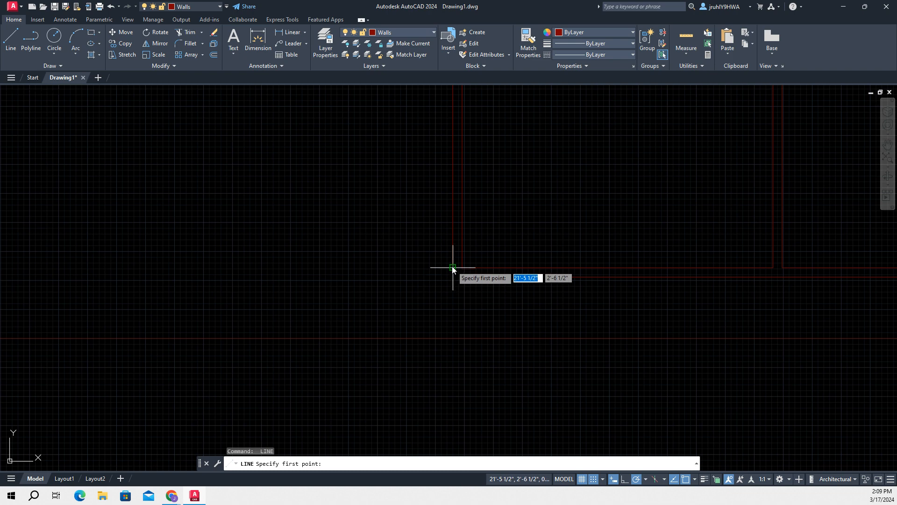
{"action": "left_click", "coordinate": [452, 266]}
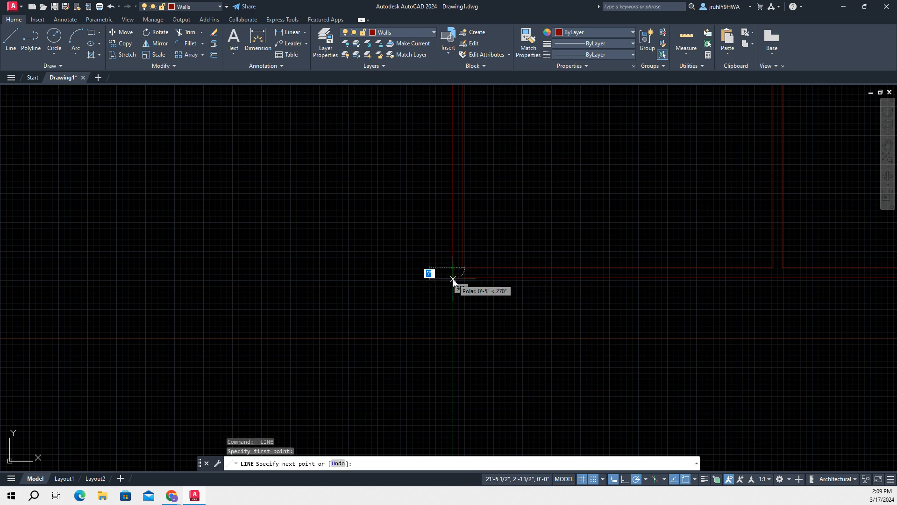
{"action": "left_click", "coordinate": [453, 277]}
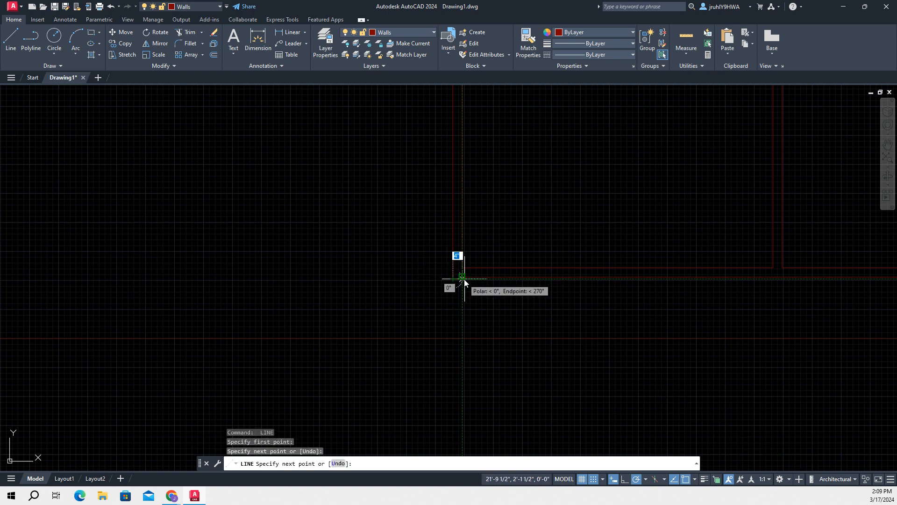
{"action": "scroll", "coordinate": [463, 280], "scroll_direction": "up", "scroll_amount": 2}
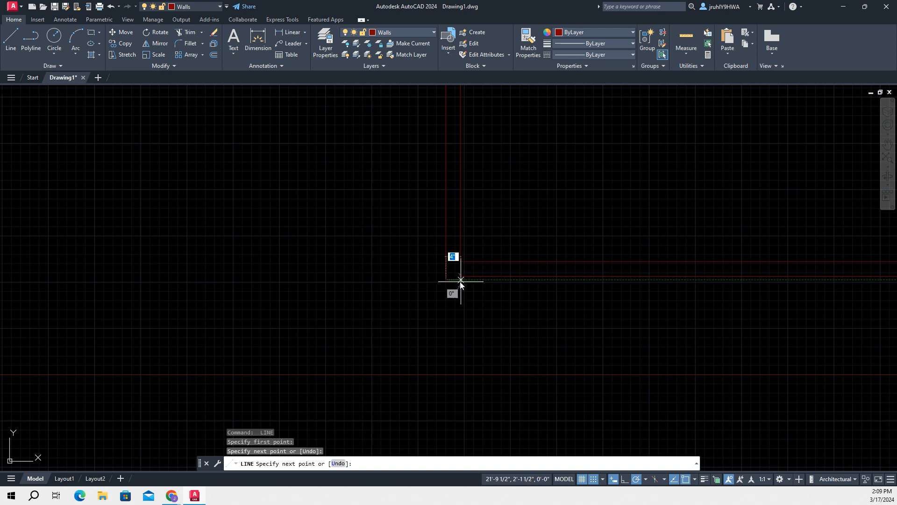
{"action": "key", "text": "Escape"}
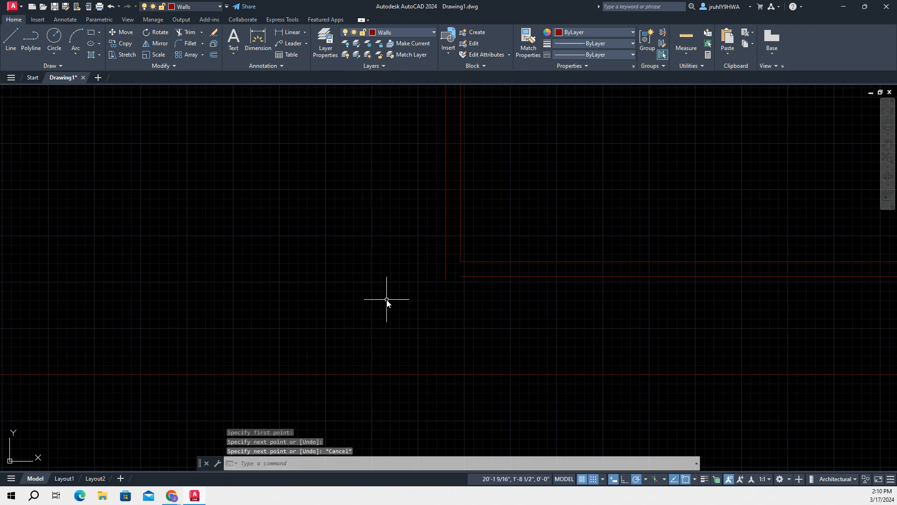
{"action": "key", "text": "ctrl+z"}
{"action": "scroll", "coordinate": [484, 307], "scroll_direction": "up", "scroll_amount": 3}
{"action": "key", "text": "ctrl+z"}
Close the lower-left room's outer wall corner with a vertical line level with the outer bottom wall and a 4" horizontal line
{"action": "scroll", "coordinate": [508, 290], "scroll_direction": "up", "scroll_amount": 5}
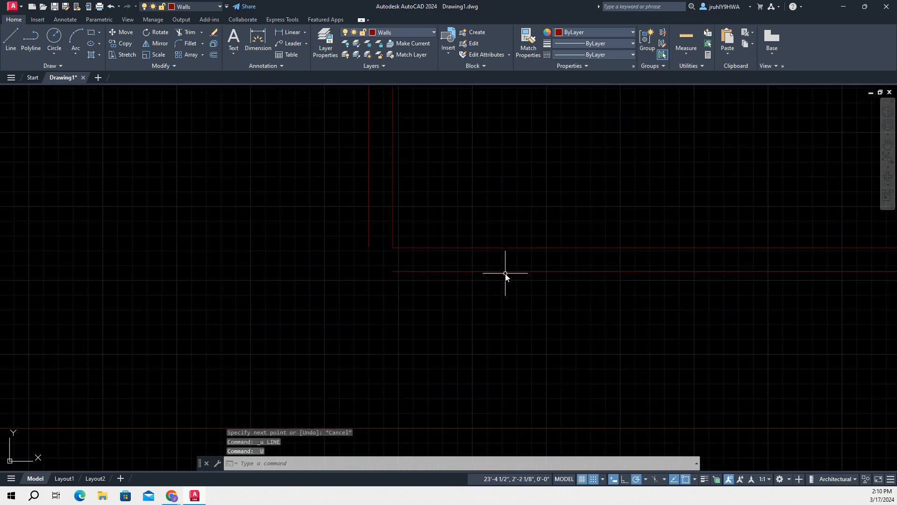
{"action": "left_click", "coordinate": [10, 36]}
{"action": "left_click", "coordinate": [160, 210]}
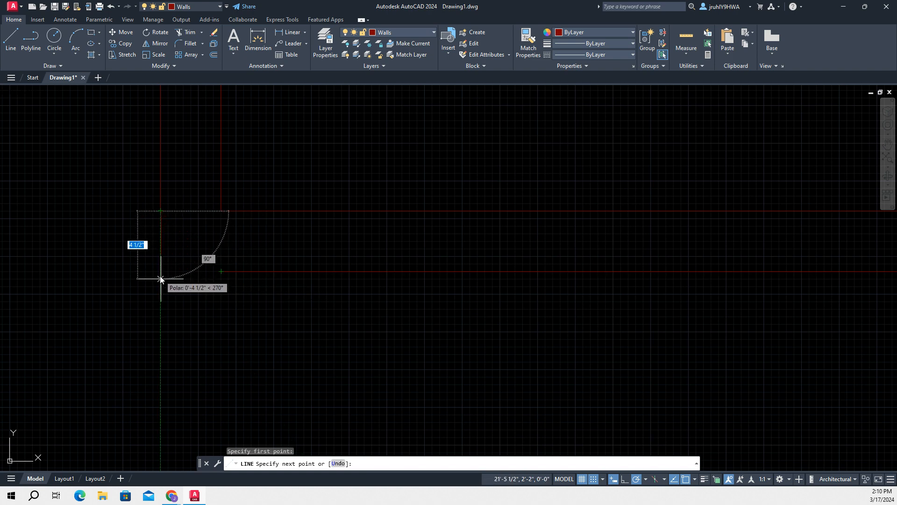
{"action": "left_click", "coordinate": [161, 271]}
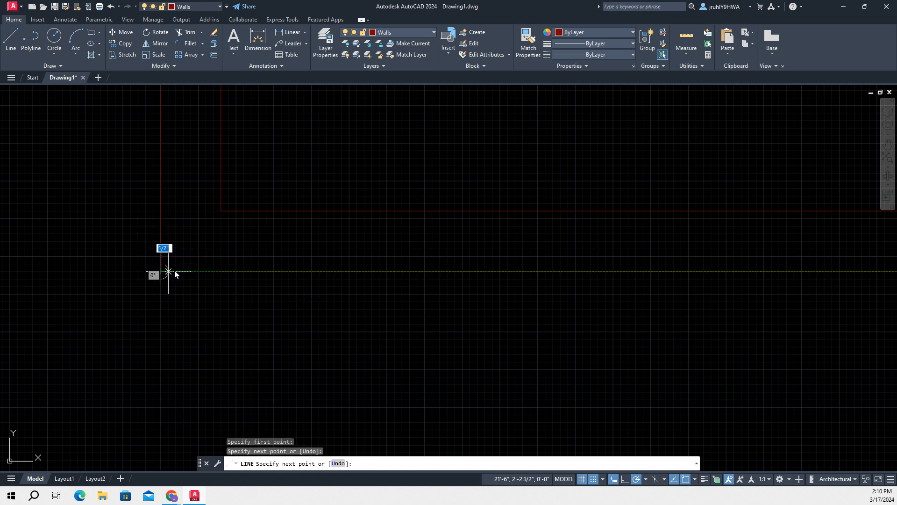
{"action": "left_click", "coordinate": [222, 269]}
{"action": "key", "text": "Escape"}
Join the middle-left room's outer right wall to the lower-left room's outer right wall with a horizontal and a short vertical line
{"action": "scroll", "coordinate": [423, 278], "scroll_direction": "down", "scroll_amount": 10}
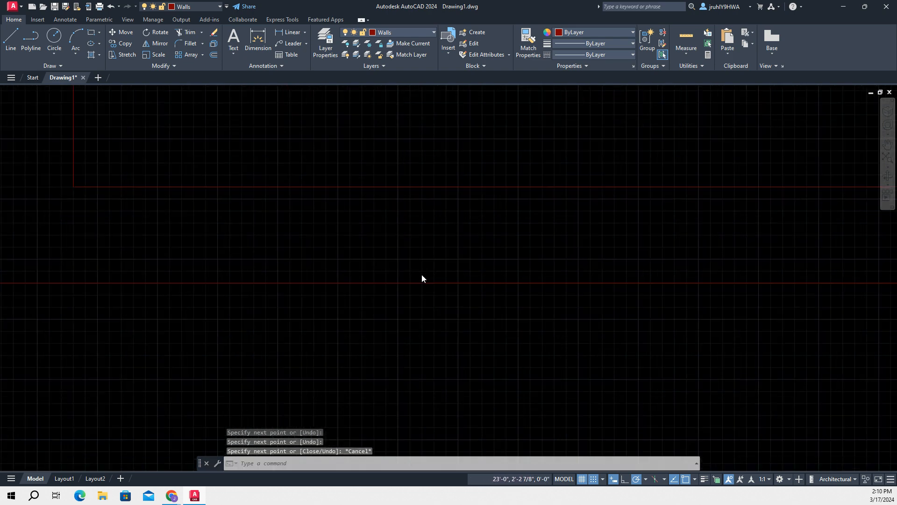
{"action": "mouse_move", "coordinate": [563, 262]}
{"action": "middle_mouse_down"}
{"action": "mouse_move", "coordinate": [473, 332]}
{"action": "mouse_move", "coordinate": [476, 367]}
{"action": "middle_mouse_up"}
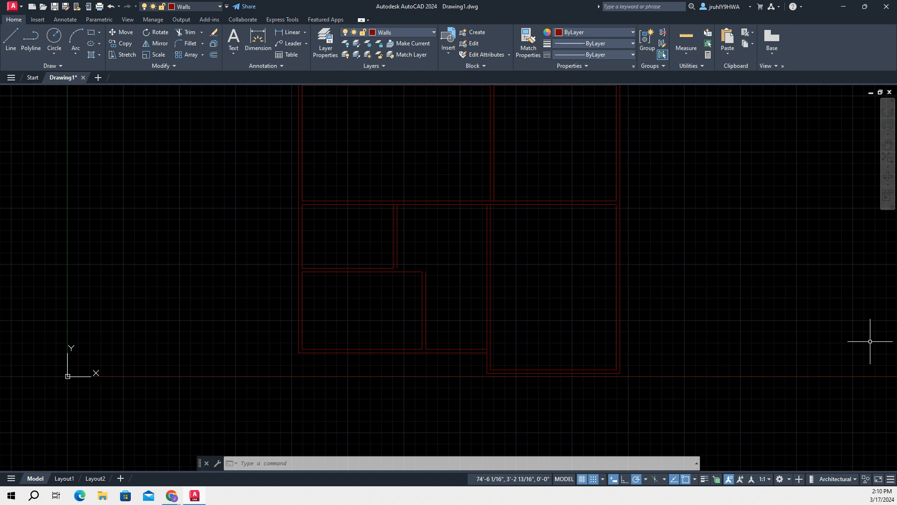
{"action": "scroll", "coordinate": [675, 234], "scroll_direction": "up", "scroll_amount": 2}
{"action": "scroll", "coordinate": [661, 218], "scroll_direction": "down", "scroll_amount": 4}
{"action": "mouse_move", "coordinate": [680, 187]}
{"action": "middle_mouse_down"}
{"action": "mouse_move", "coordinate": [604, 272]}
{"action": "mouse_move", "coordinate": [567, 228]}
{"action": "middle_mouse_up"}
{"action": "scroll", "coordinate": [566, 222], "scroll_direction": "up", "scroll_amount": 2}
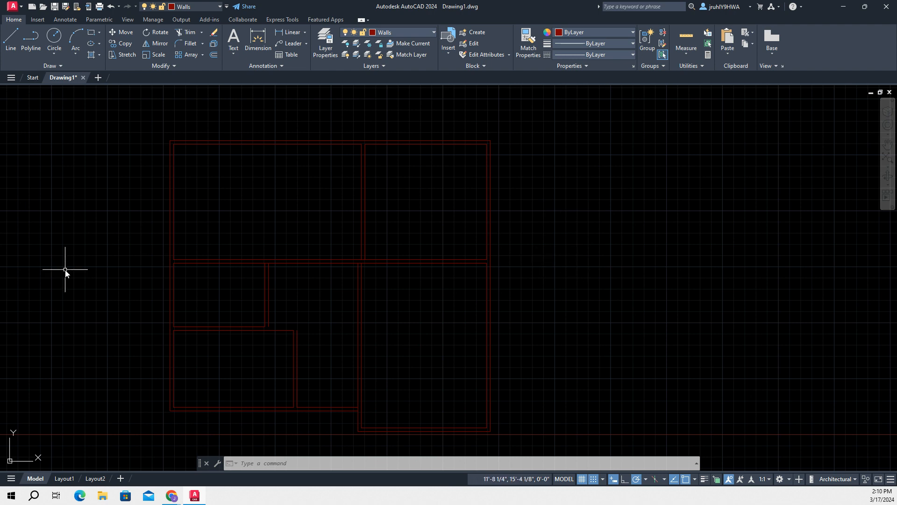
{"action": "left_click", "coordinate": [18, 47]}
{"action": "scroll", "coordinate": [251, 266], "scroll_direction": "down", "scroll_amount": 2}
{"action": "scroll", "coordinate": [330, 361], "scroll_direction": "up", "scroll_amount": 5}
{"action": "middle_click_drag", "start_coordinate": [316, 319], "coordinate": [265, 151]}
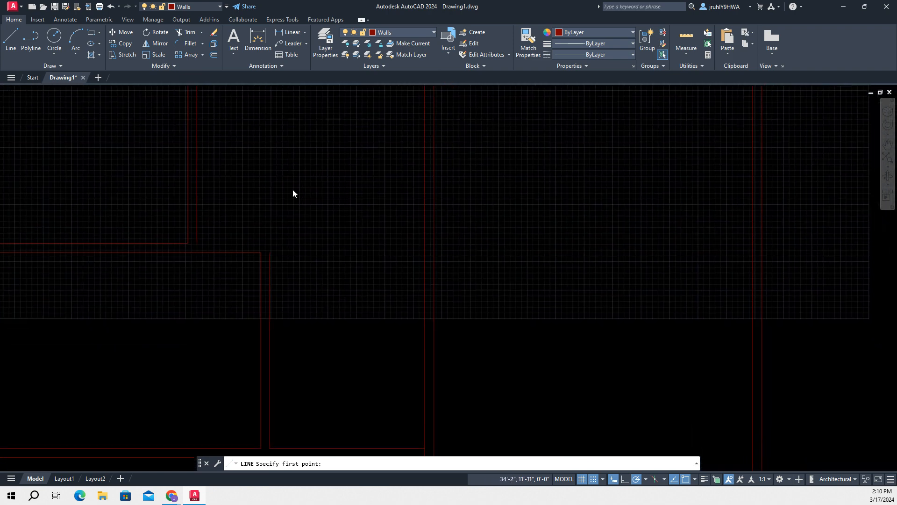
{"action": "left_click", "coordinate": [198, 245]}
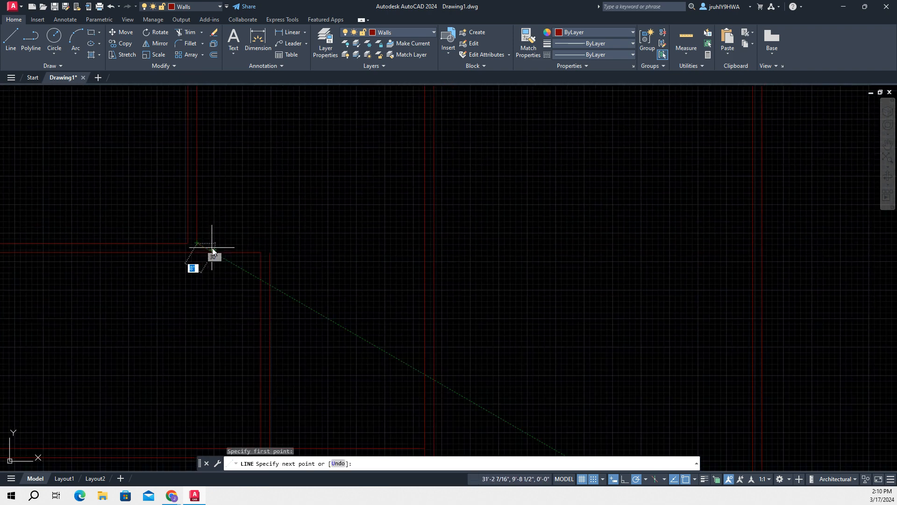
{"action": "left_click", "coordinate": [271, 243]}
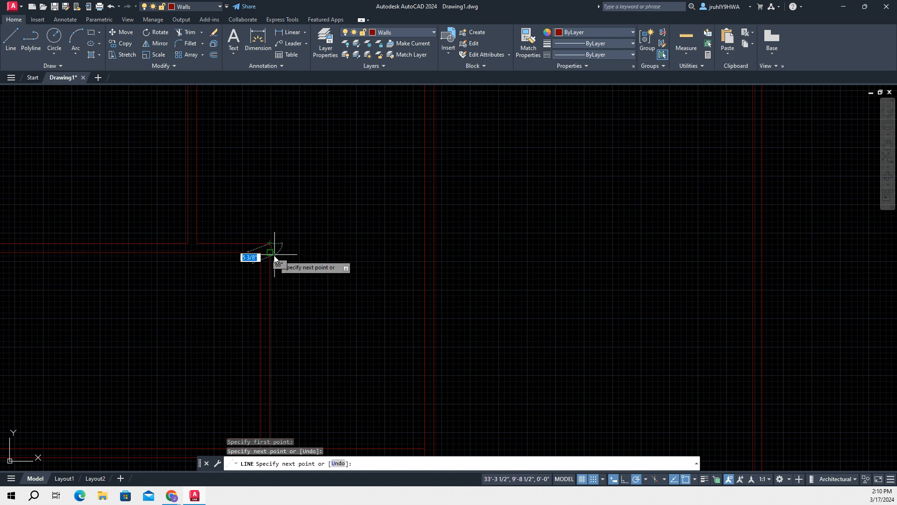
{"action": "left_click", "coordinate": [271, 255]}
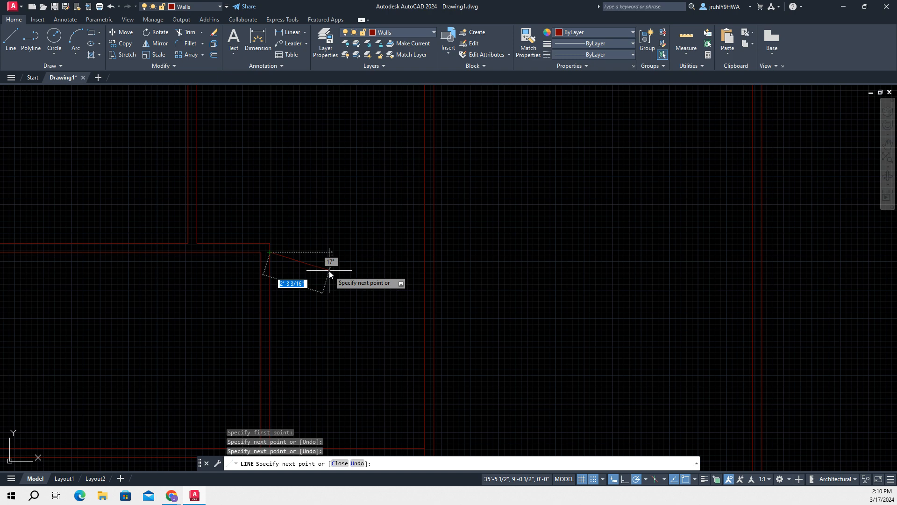
{"action": "key", "text": "Escape"}
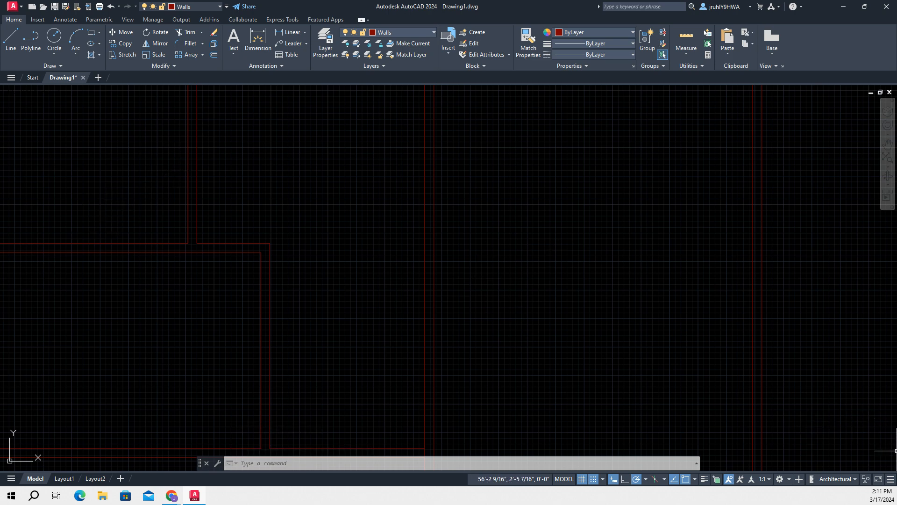
{"action": "scroll", "coordinate": [678, 243], "scroll_direction": "down", "scroll_amount": 2}
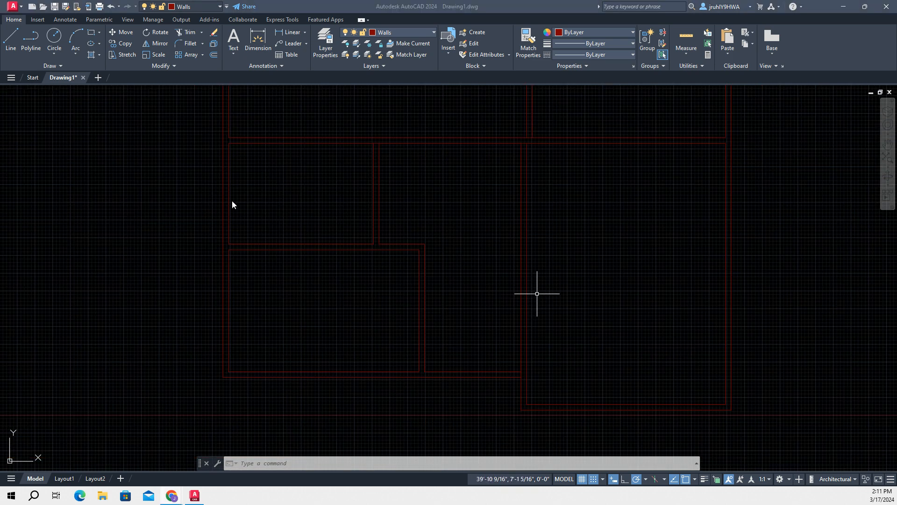
{"action": "left_click", "coordinate": [184, 31]}
{"action": "scroll", "coordinate": [304, 204], "scroll_direction": "up", "scroll_amount": 2}
{"action": "scroll", "coordinate": [549, 223], "scroll_direction": "down", "scroll_amount": 2}
{"action": "middle_click_drag", "start_coordinate": [587, 182], "coordinate": [381, 220]}
{"action": "scroll", "coordinate": [415, 198], "scroll_direction": "up", "scroll_amount": 6}
{"action": "left_click_drag", "start_coordinate": [448, 175], "coordinate": [438, 163]}
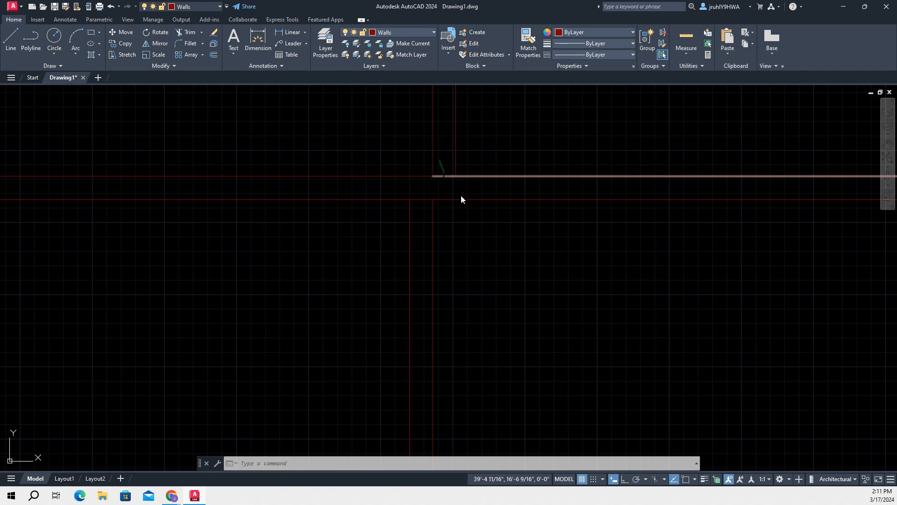
{"action": "key", "text": "Escape"}
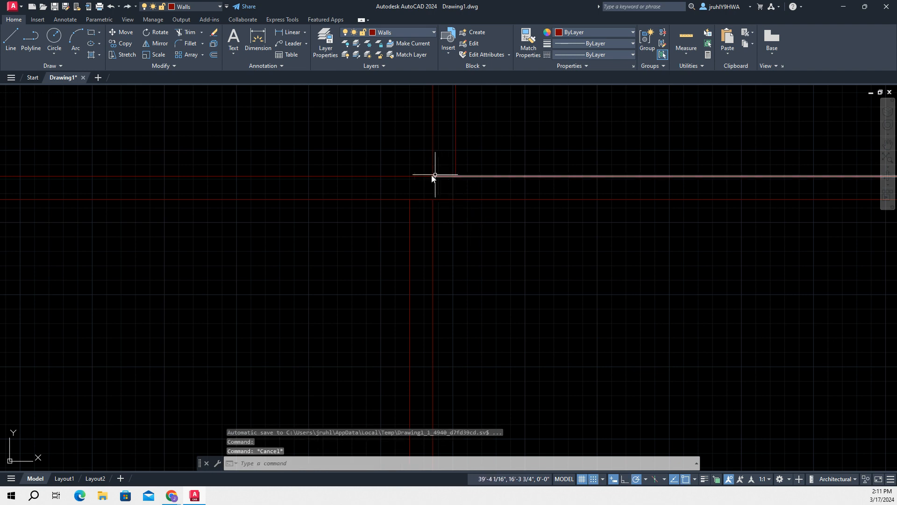
Trim the line segments across the interior wall openings where the vertical walls meet the middle horizontal wall
{"action": "left_click", "coordinate": [176, 31]}
{"action": "scroll", "coordinate": [421, 204], "scroll_direction": "up", "scroll_amount": 4}
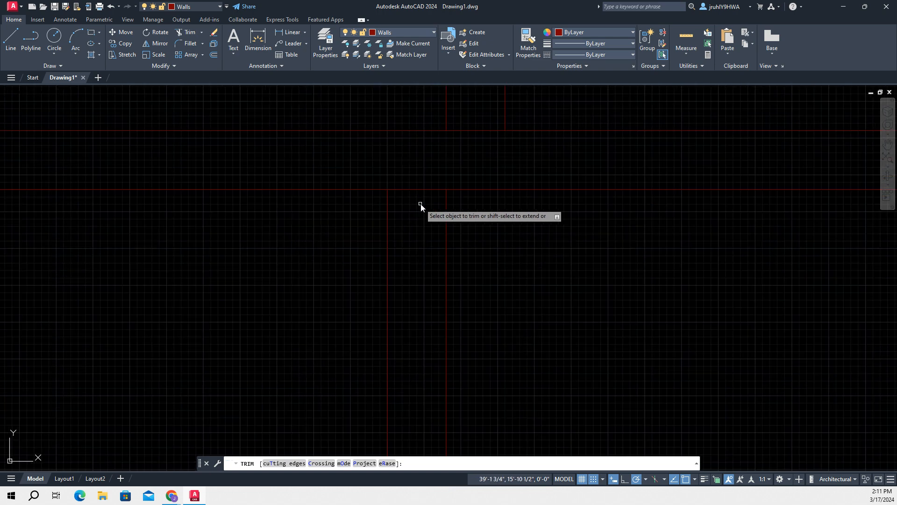
{"action": "left_click", "coordinate": [478, 131]}
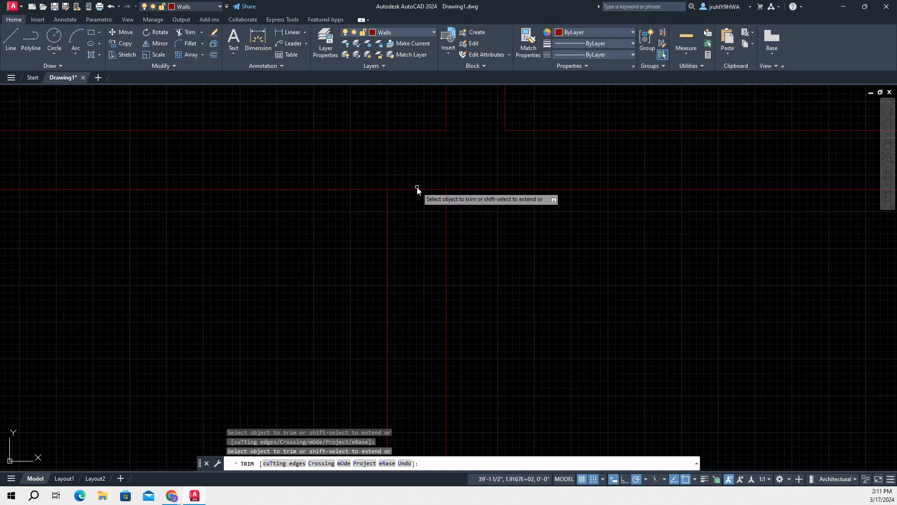
{"action": "scroll", "coordinate": [501, 247], "scroll_direction": "down", "scroll_amount": 5}
{"action": "scroll", "coordinate": [537, 265], "scroll_direction": "down", "scroll_amount": 8}
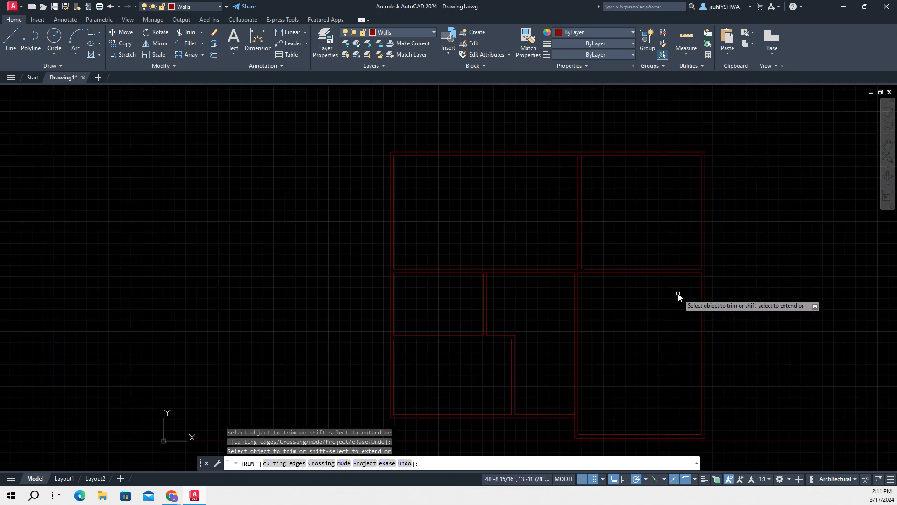
Trim the short vertical segment where the outer bottom wall meets the lower-right room's wall, and end trimming
{"action": "scroll", "coordinate": [664, 276], "scroll_direction": "up", "scroll_amount": 4}
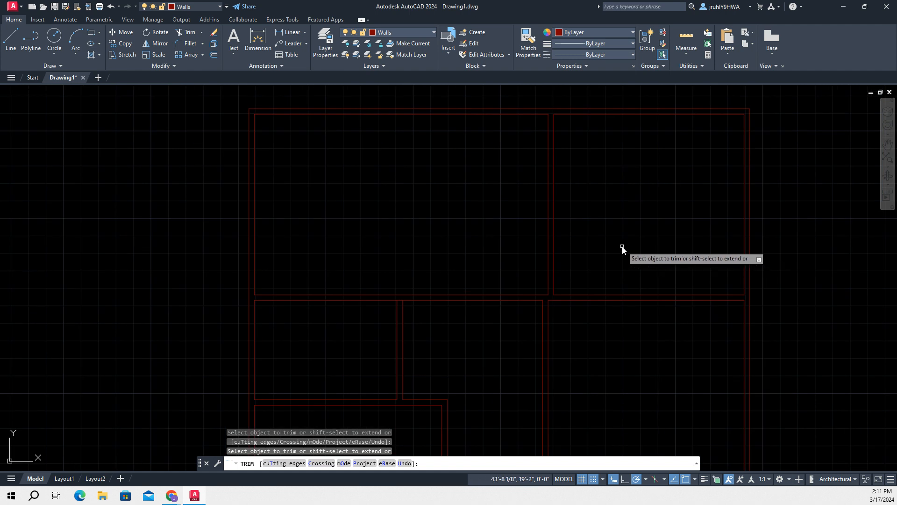
{"action": "middle_click_drag", "start_coordinate": [621, 248], "coordinate": [537, 51]}
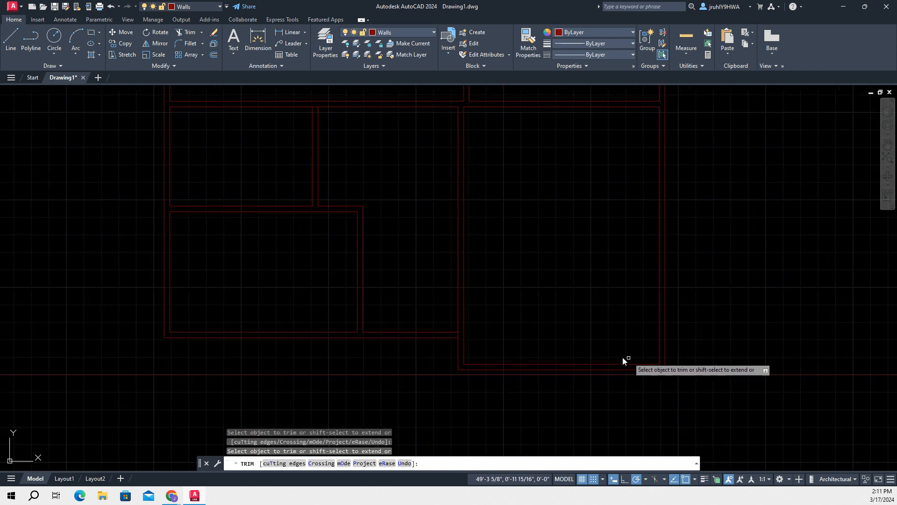
{"action": "scroll", "coordinate": [475, 343], "scroll_direction": "up", "scroll_amount": 6}
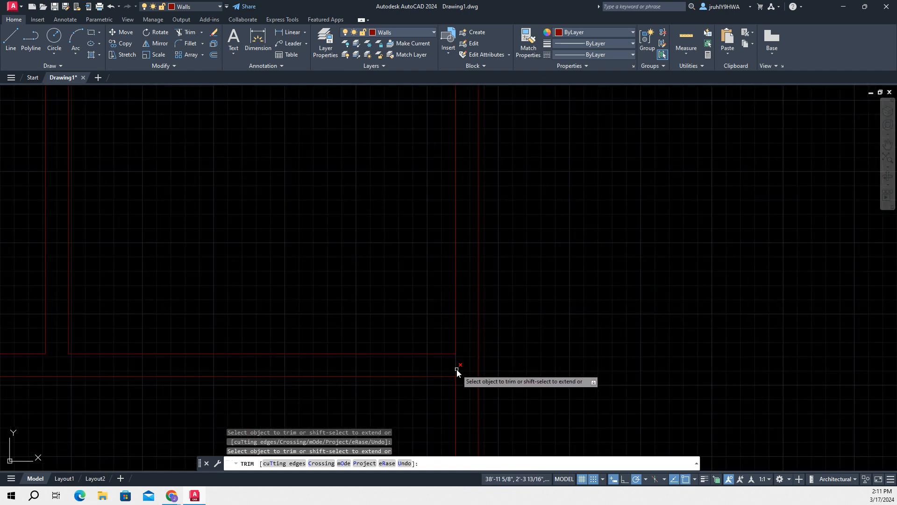
{"action": "scroll", "coordinate": [456, 369], "scroll_direction": "down", "scroll_amount": 6}
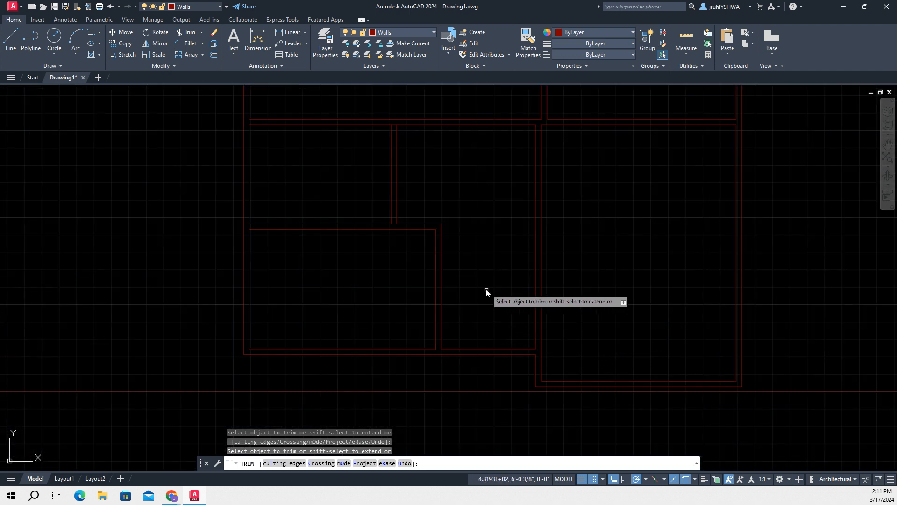
{"action": "scroll", "coordinate": [470, 283], "scroll_direction": "down", "scroll_amount": 3}
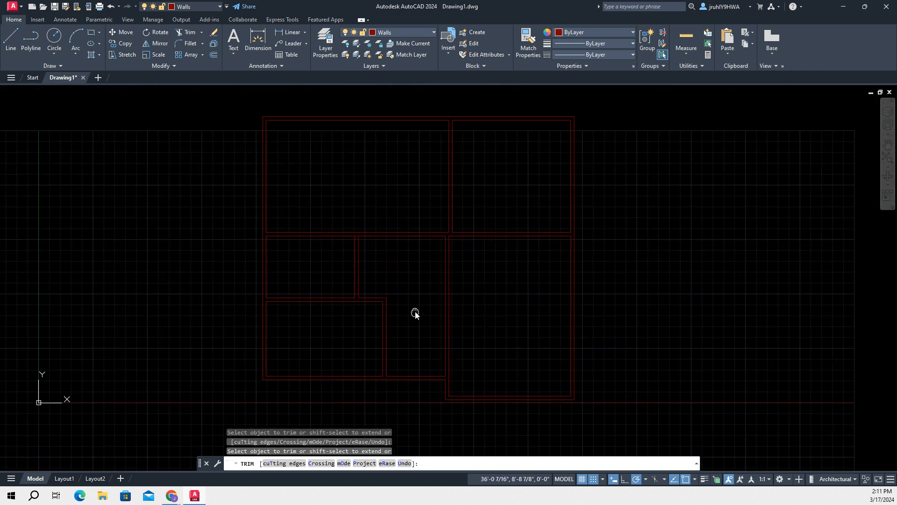
{"action": "key", "text": "Escape"}
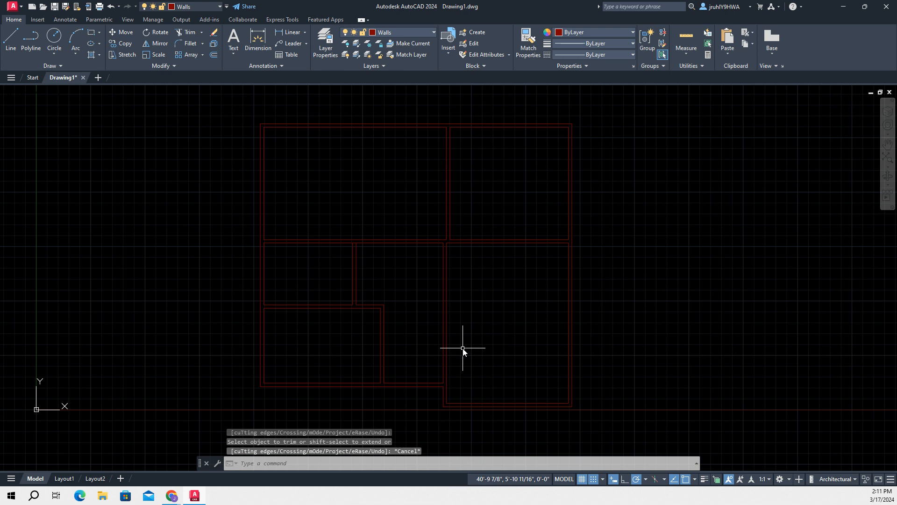
Start a hatch with the NET pattern and an angle of 45
{"action": "type", "text": "hat"}
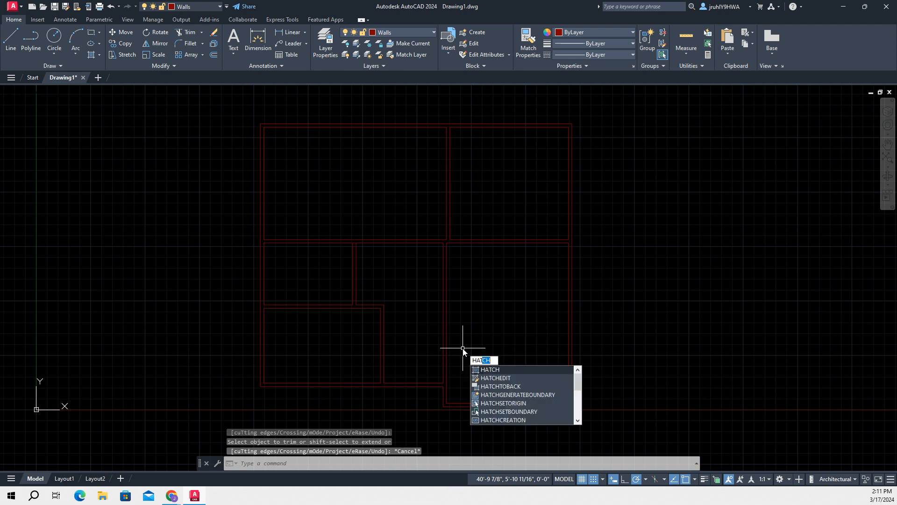
{"action": "left_click", "coordinate": [486, 370]}
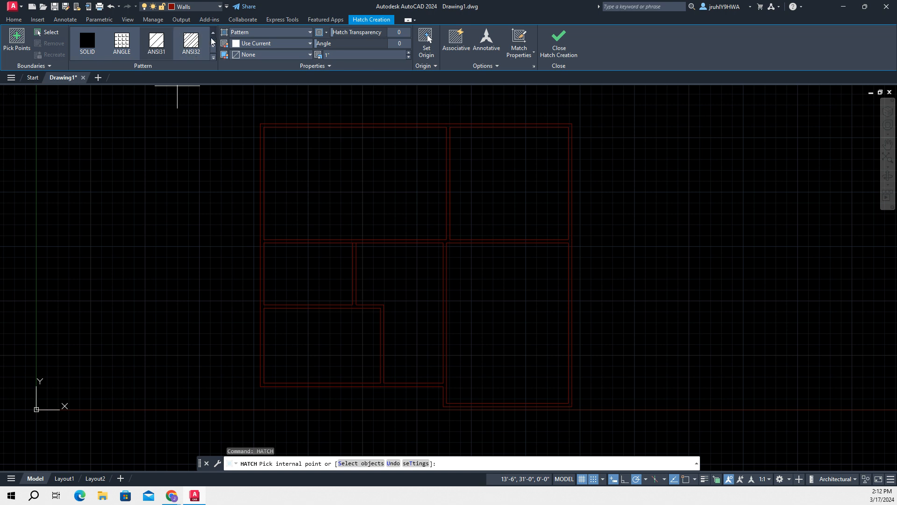
{"action": "left_click", "coordinate": [213, 48]}
{"action": "left_click", "coordinate": [213, 47]}
{"action": "left_click", "coordinate": [213, 47]}
{"action": "left_click", "coordinate": [213, 47]}
{"action": "left_click", "coordinate": [213, 47]}
{"action": "left_click", "coordinate": [213, 47]}
{"action": "left_click", "coordinate": [213, 47]}
{"action": "left_click", "coordinate": [213, 47]}
{"action": "left_click", "coordinate": [213, 48]}
{"action": "left_click", "coordinate": [213, 47]}
{"action": "left_click", "coordinate": [213, 47]}
{"action": "left_click", "coordinate": [213, 48]}
{"action": "left_click", "coordinate": [214, 32]}
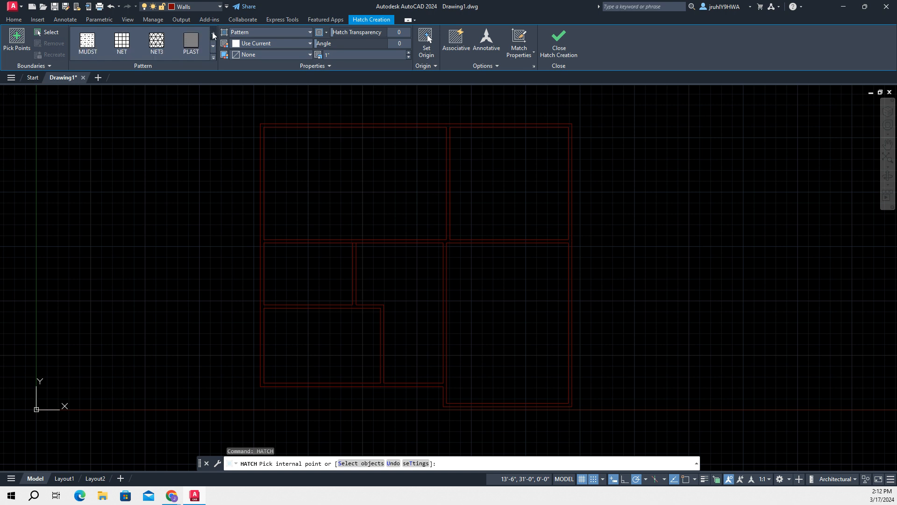
{"action": "left_click", "coordinate": [123, 42]}
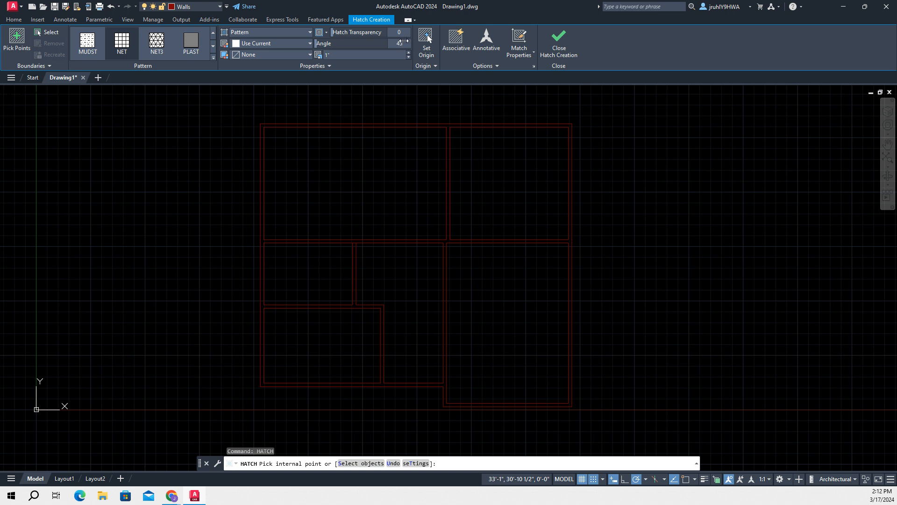
Fill the connected wall cavity of the whole floor plan with the hatch by picking an internal point between the wall lines
{"action": "left_click", "coordinate": [8, 36]}
{"action": "scroll", "coordinate": [328, 133], "scroll_direction": "up", "scroll_amount": 5}
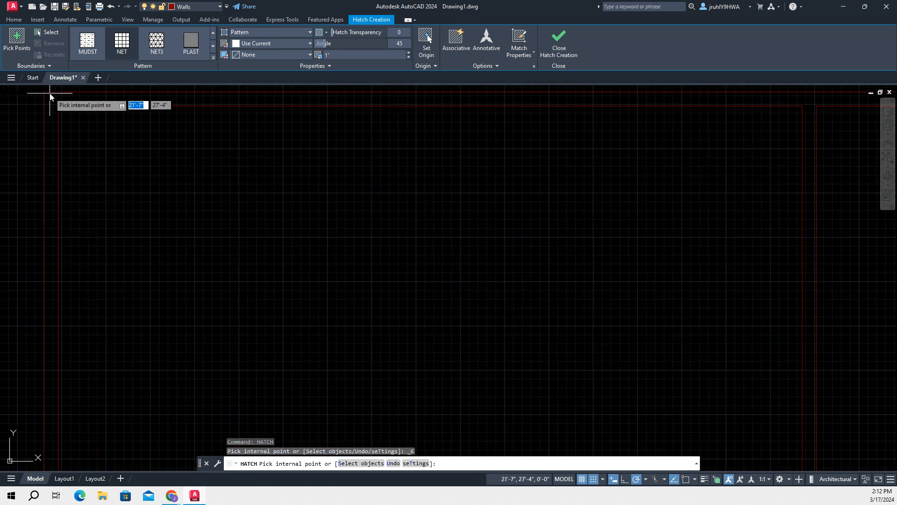
{"action": "scroll", "coordinate": [85, 181], "scroll_direction": "down", "scroll_amount": 5}
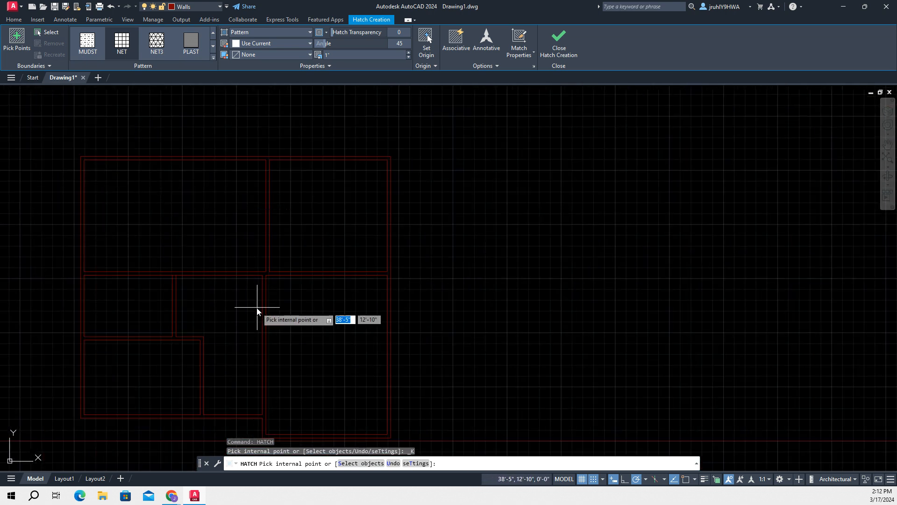
{"action": "scroll", "coordinate": [455, 296], "scroll_direction": "down", "scroll_amount": 2}
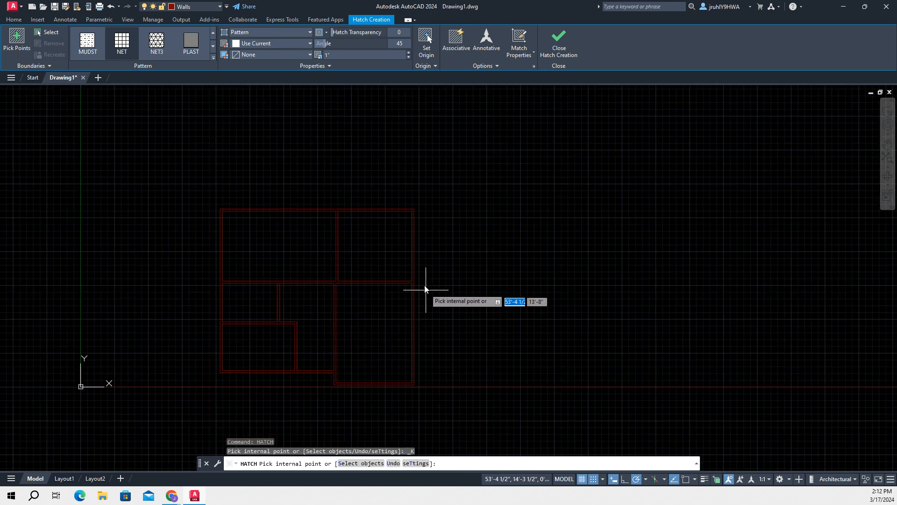
{"action": "scroll", "coordinate": [427, 301], "scroll_direction": "up", "scroll_amount": 5}
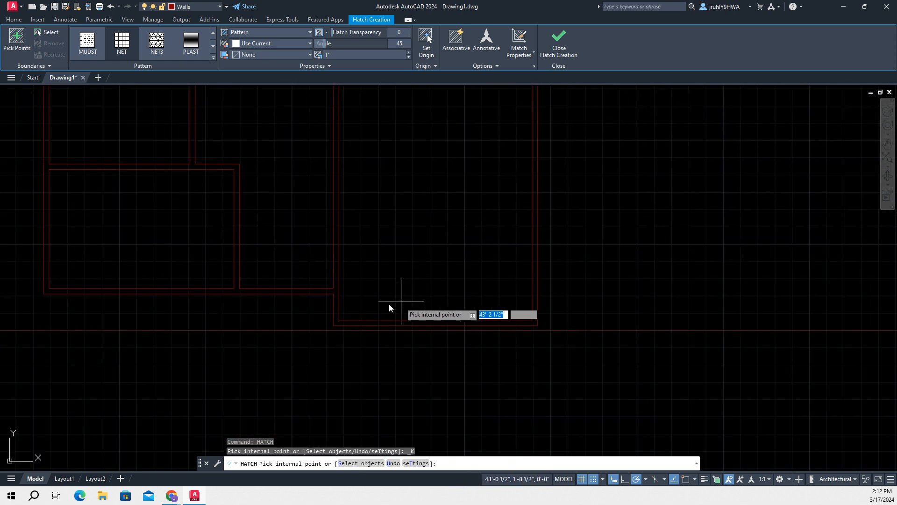
{"action": "left_click", "coordinate": [336, 313]}
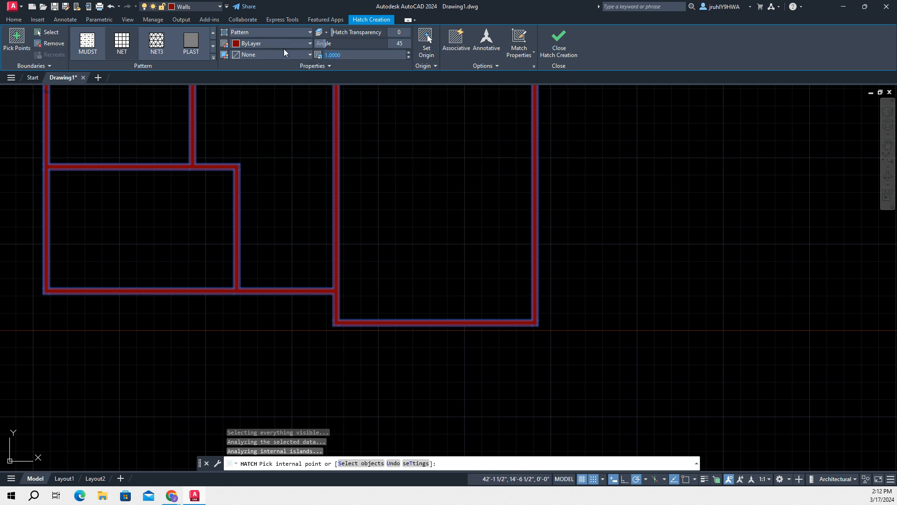
Set the wall hatch's pattern scale to 18 and check the result along the walls
{"action": "key", "text": "BackSpace"}
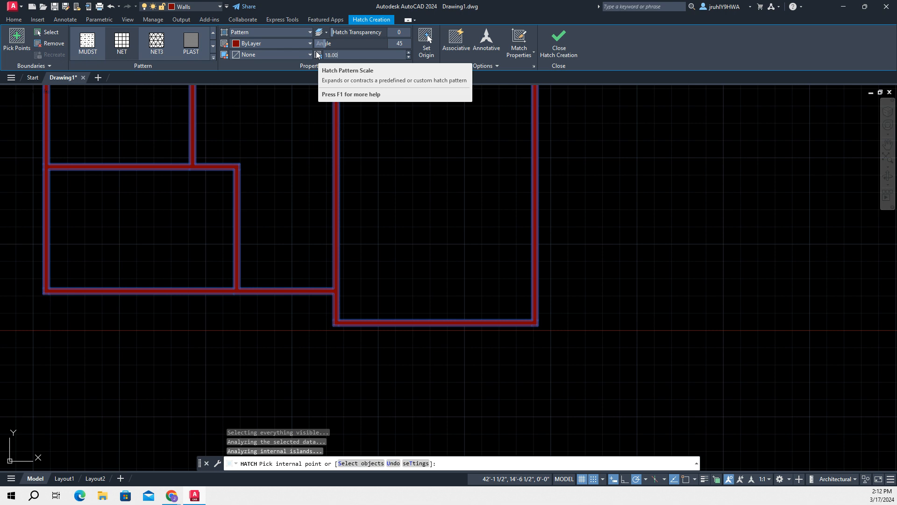
{"action": "left_click", "coordinate": [394, 43]}
{"action": "scroll", "coordinate": [552, 218], "scroll_direction": "down", "scroll_amount": 2}
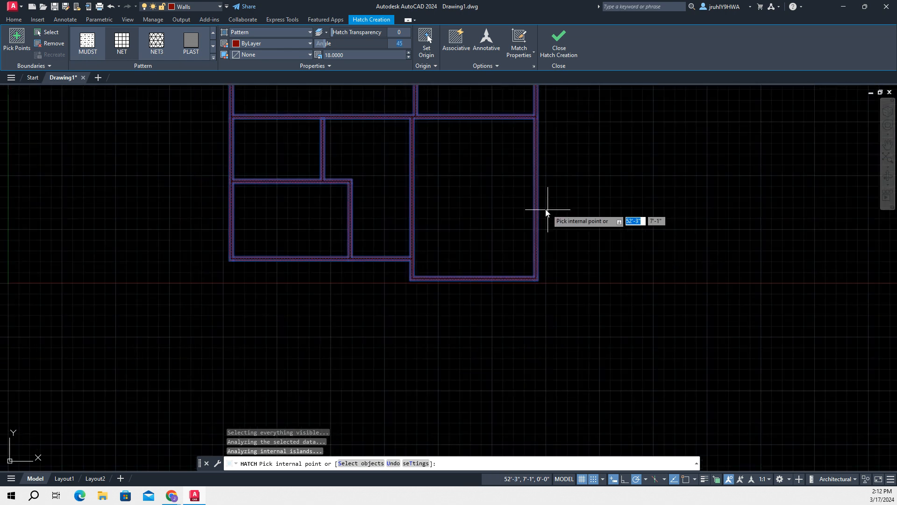
{"action": "scroll", "coordinate": [587, 192], "scroll_direction": "up", "scroll_amount": 1}
{"action": "middle_click_drag", "start_coordinate": [626, 146], "coordinate": [541, 280]}
{"action": "scroll", "coordinate": [540, 278], "scroll_direction": "up", "scroll_amount": 2}
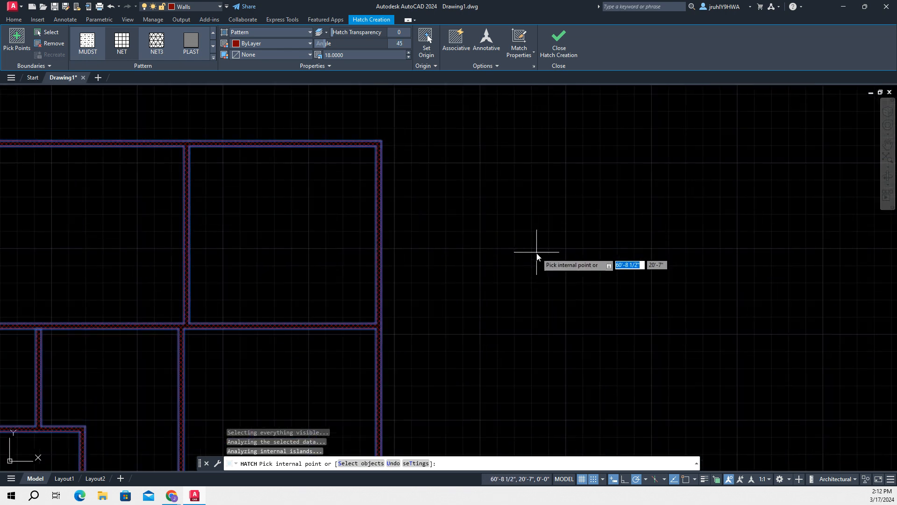
{"action": "middle_click_drag", "start_coordinate": [468, 234], "coordinate": [669, 216]}
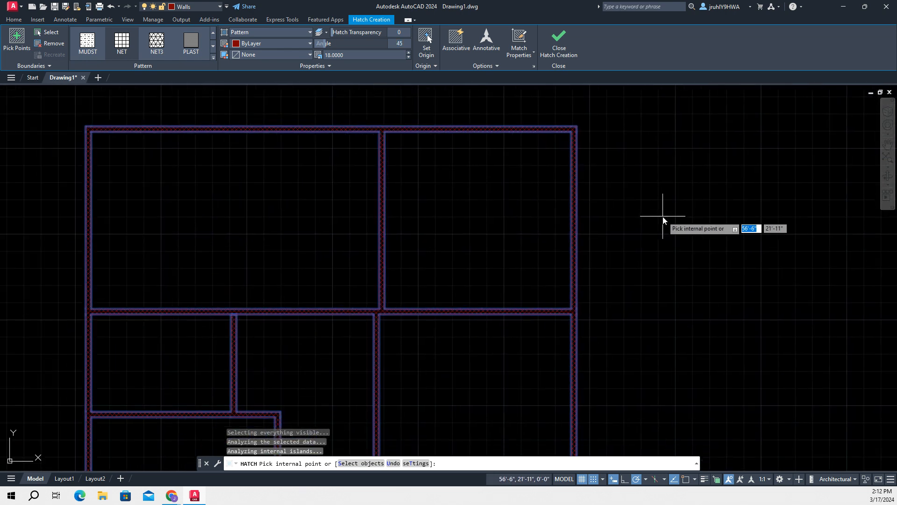
Apply the NET pattern to the wall hatch and finish creating the hatch
{"action": "left_click", "coordinate": [122, 41]}
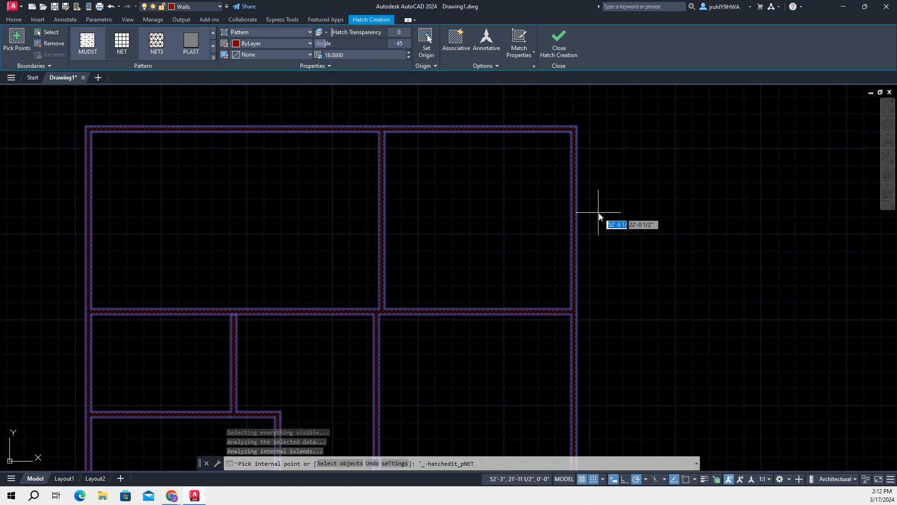
{"action": "key", "text": "Return"}
{"action": "scroll", "coordinate": [603, 245], "scroll_direction": "down", "scroll_amount": 2}
{"action": "scroll", "coordinate": [639, 243], "scroll_direction": "down", "scroll_amount": 2}
{"action": "middle_click_drag", "start_coordinate": [644, 246], "coordinate": [597, 260]}
{"action": "scroll", "coordinate": [522, 228], "scroll_direction": "up", "scroll_amount": 2}
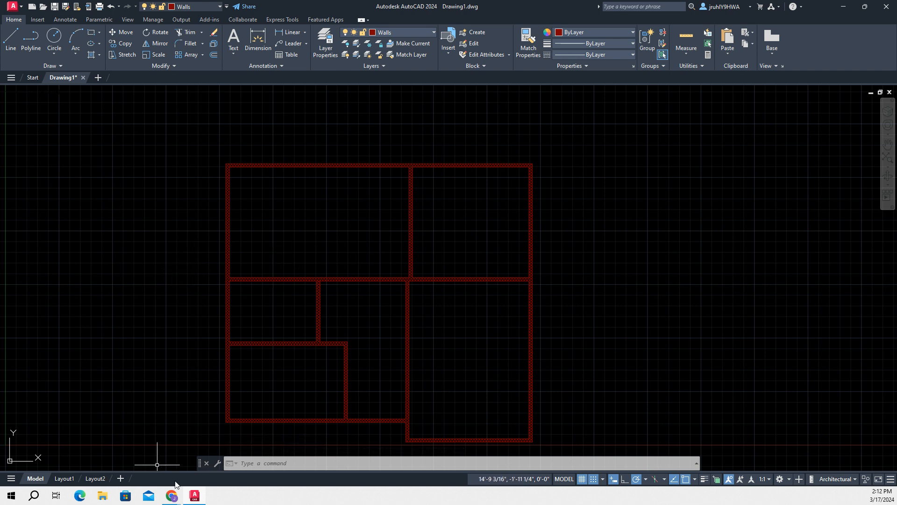
Create a horizontal single-line text reading "Kitchen" starting in the upper-left room, about 11'-2" high
{"action": "left_click", "coordinate": [289, 467]}
{"action": "type", "text": "text"}
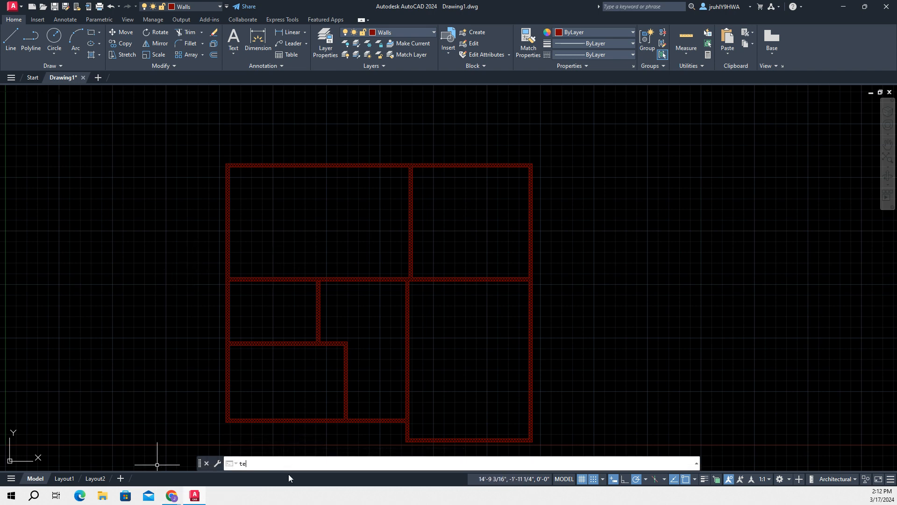
{"action": "key", "text": "Return"}
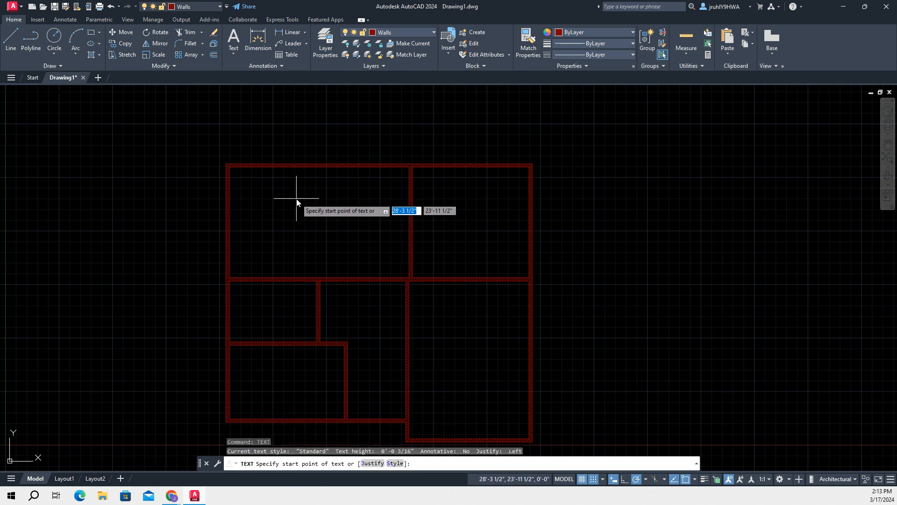
{"action": "left_click", "coordinate": [249, 230]}
{"action": "key", "text": "Return"}
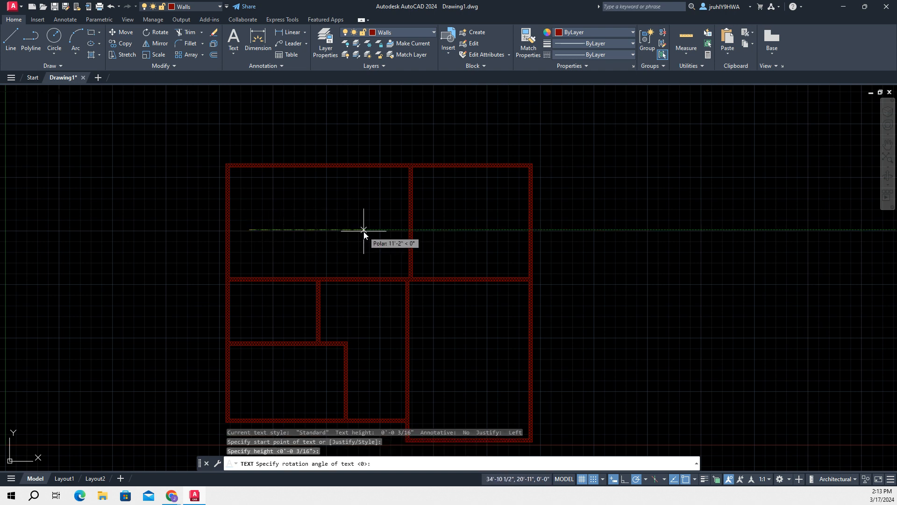
{"action": "left_click", "coordinate": [369, 230]}
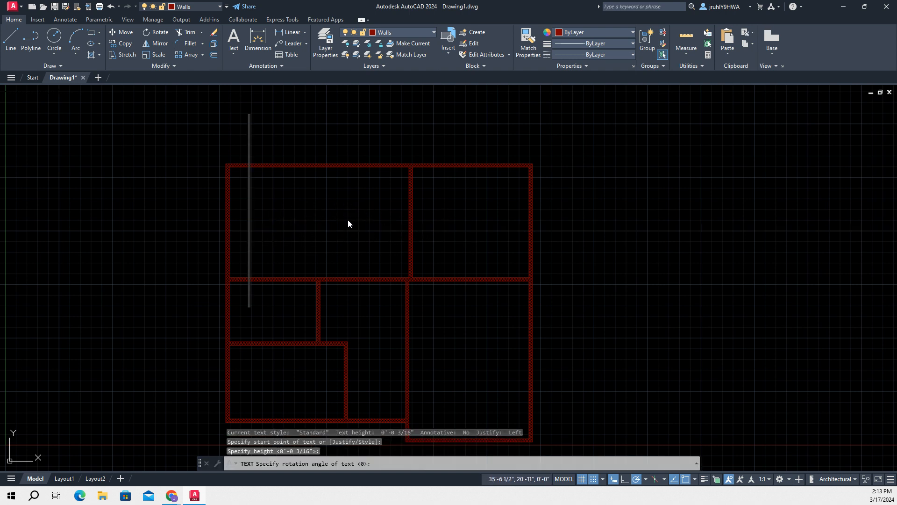
{"action": "type", "text": "K"}
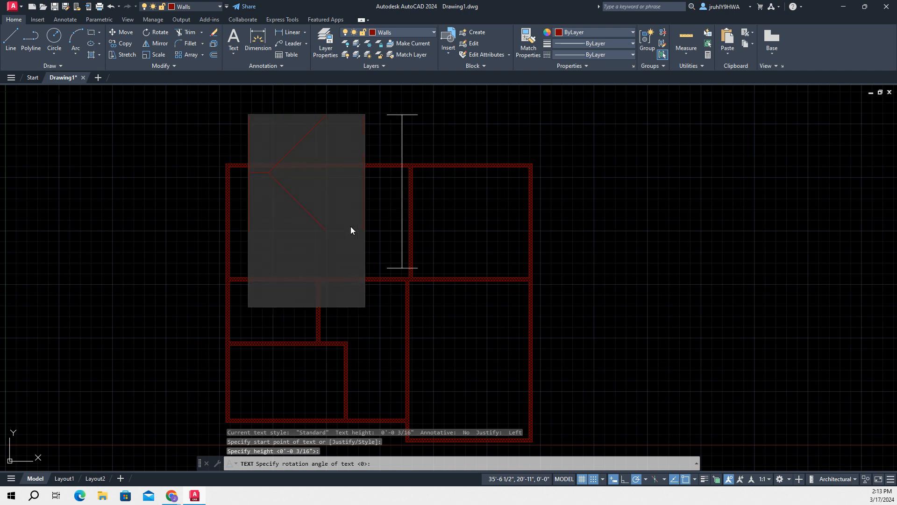
{"action": "type", "text": "it"}
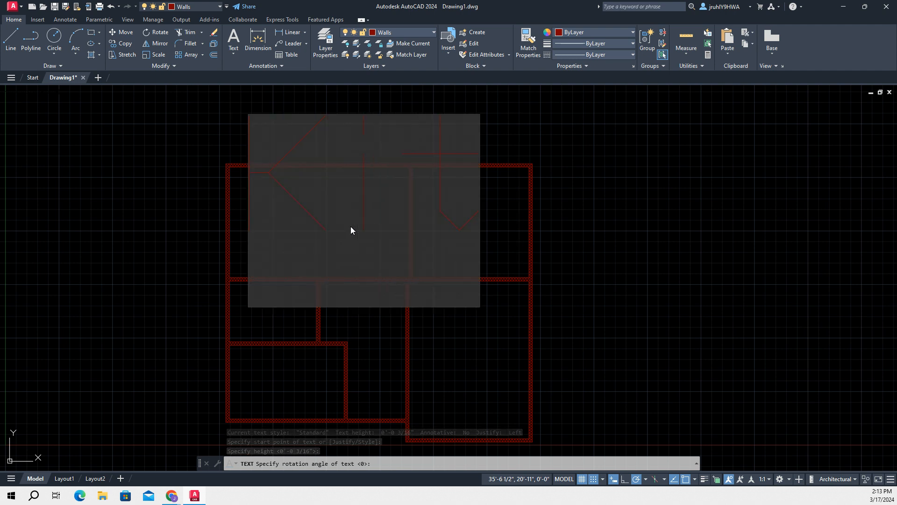
{"action": "type", "text": "chen"}
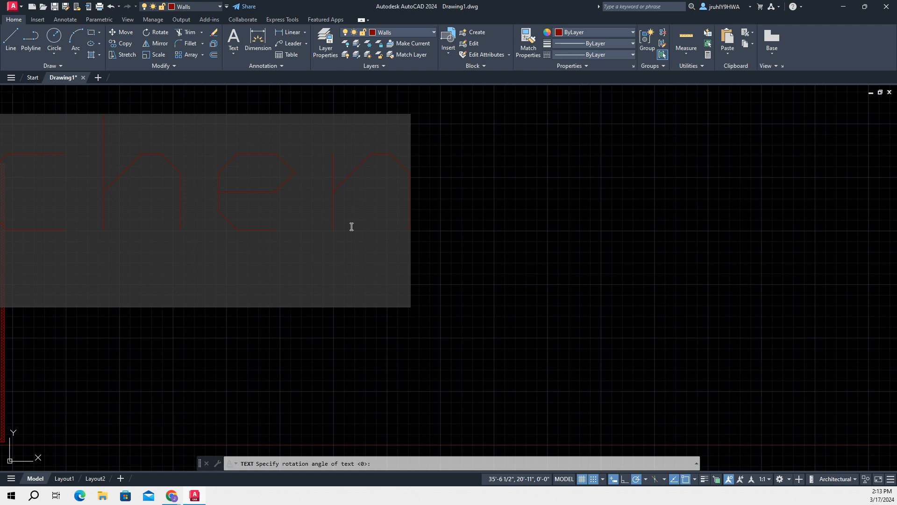
Remove the blank second line under "Kitchen" and end the text entry without adding further text
{"action": "scroll", "coordinate": [351, 227], "scroll_direction": "down", "scroll_amount": 3}
{"action": "scroll", "coordinate": [211, 205], "scroll_direction": "down", "scroll_amount": 3}
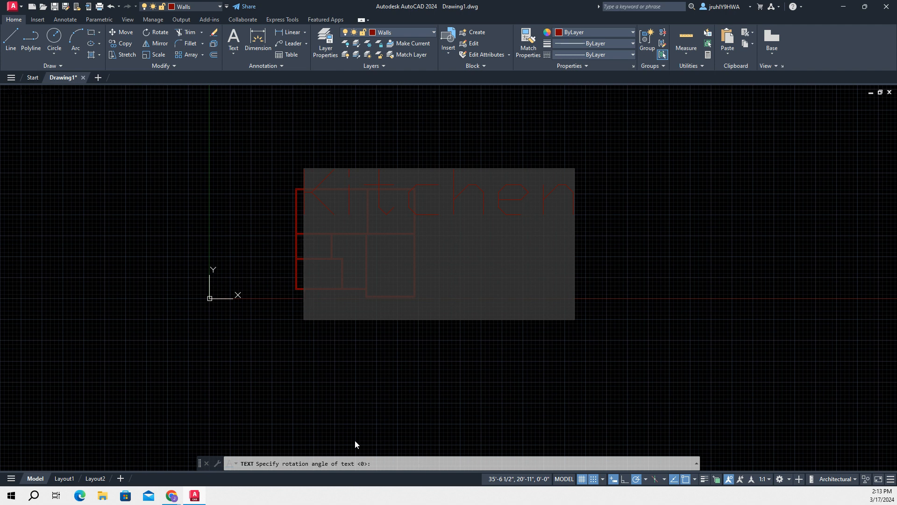
{"action": "key", "text": "BackSpace"}
{"action": "key", "text": "Return"}
{"action": "key", "text": "BackSpace"}
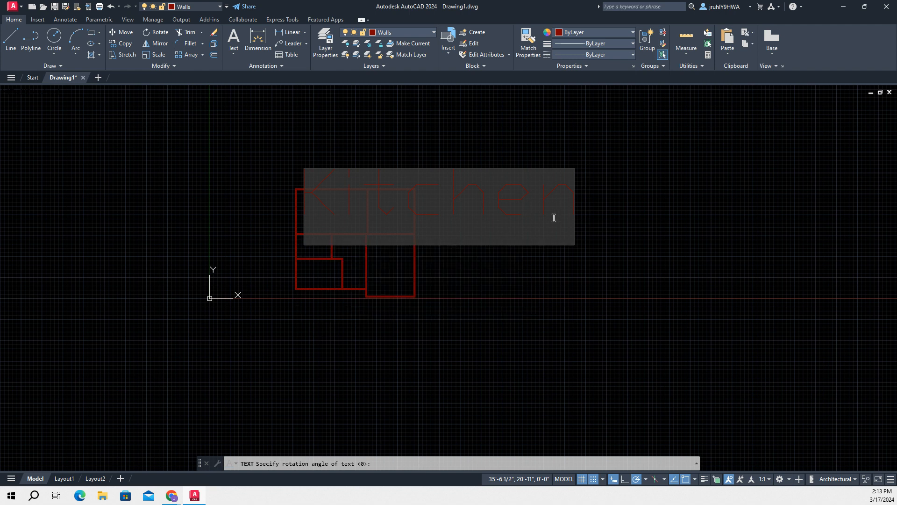
{"action": "left_click", "coordinate": [575, 187]}
{"action": "left_click", "coordinate": [516, 201]}
{"action": "left_click", "coordinate": [424, 198]}
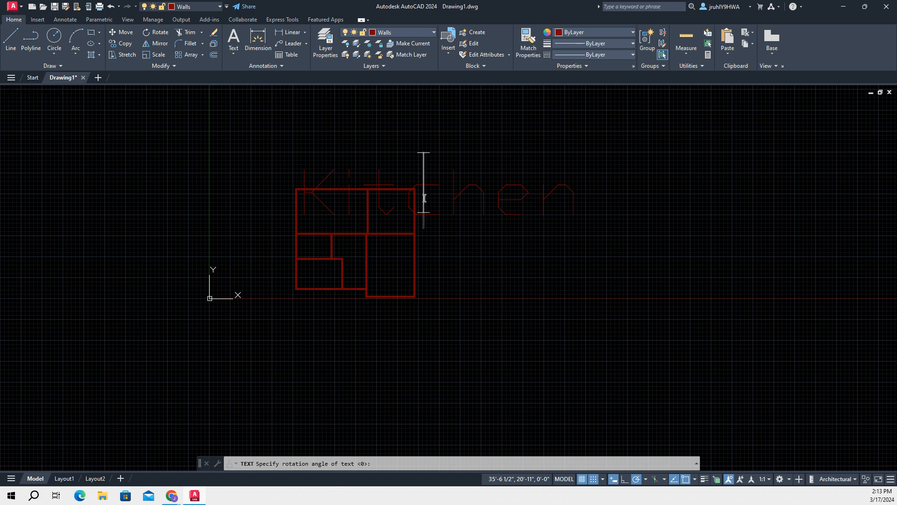
{"action": "left_click", "coordinate": [292, 170]}
{"action": "key", "text": "Escape"}
{"action": "left_click", "coordinate": [316, 465]}
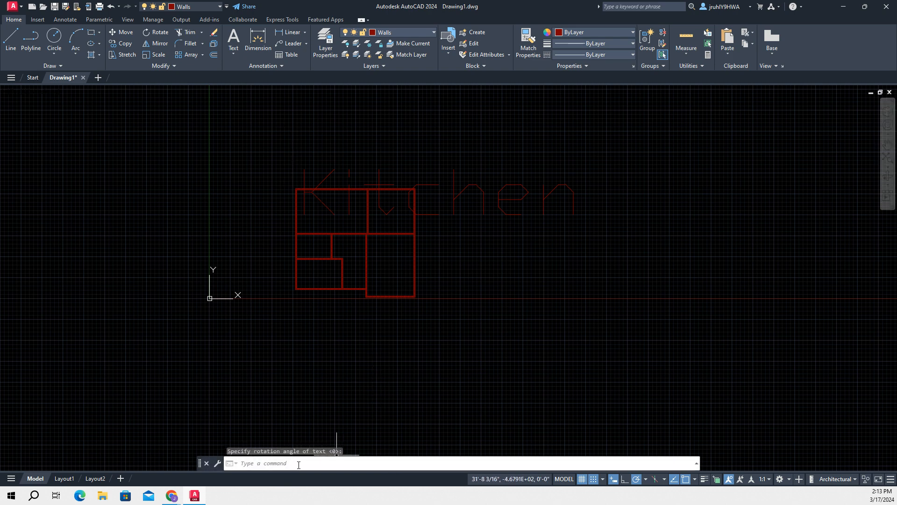
{"action": "type", "text": "scale"}
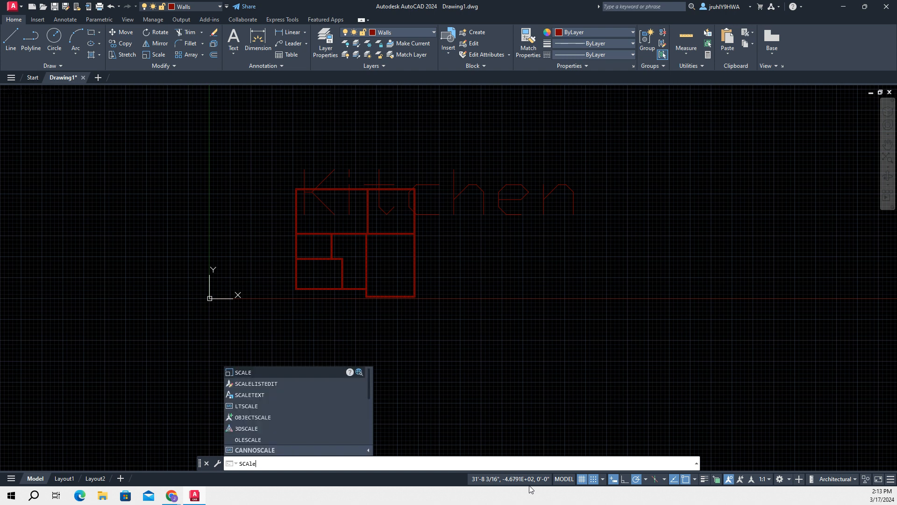
{"action": "key", "text": "Return"}
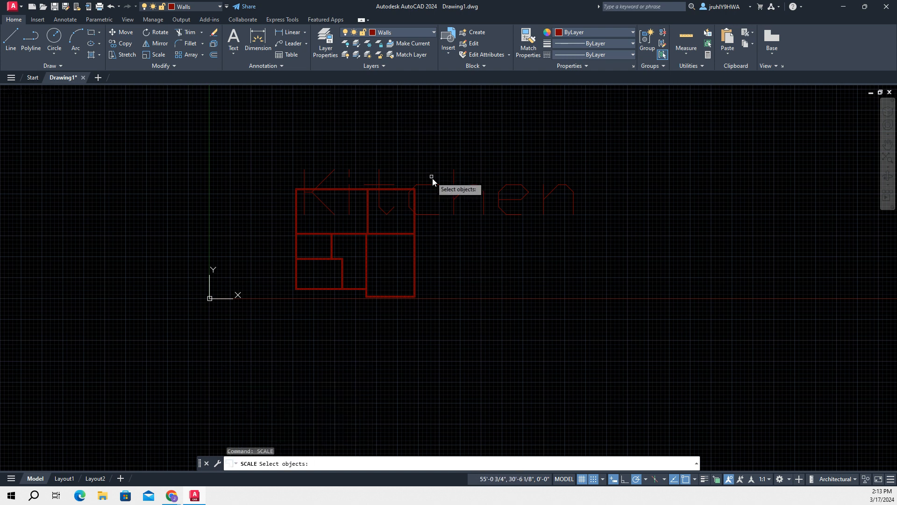
{"action": "left_click", "coordinate": [453, 194]}
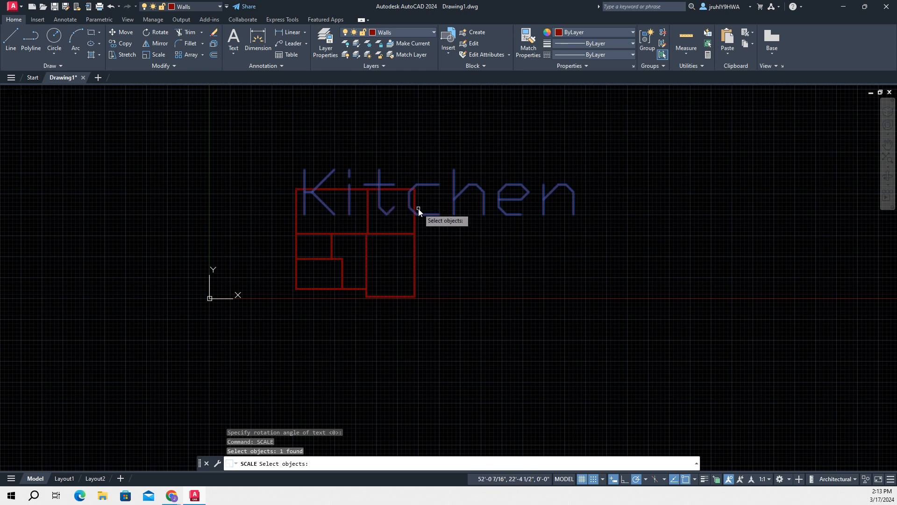
{"action": "key", "text": "Return"}
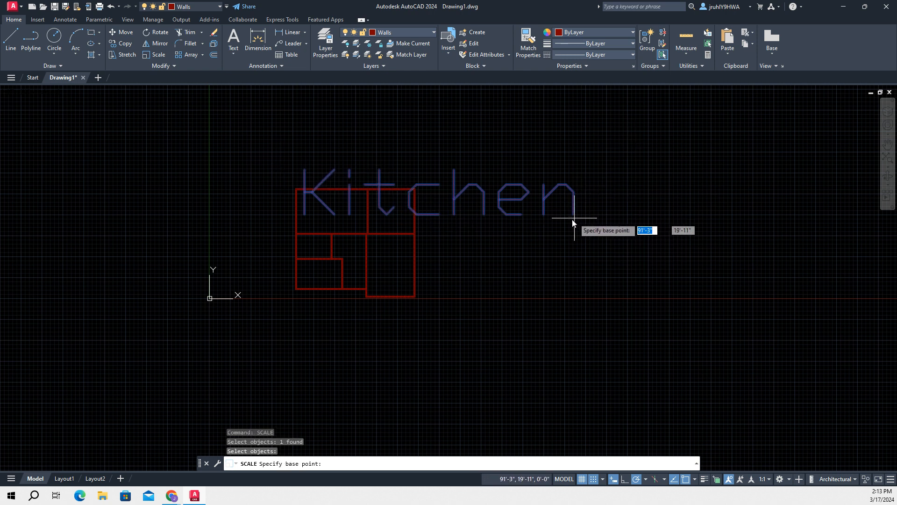
{"action": "scroll", "coordinate": [580, 211], "scroll_direction": "up", "scroll_amount": 4}
{"action": "left_click", "coordinate": [577, 198]}
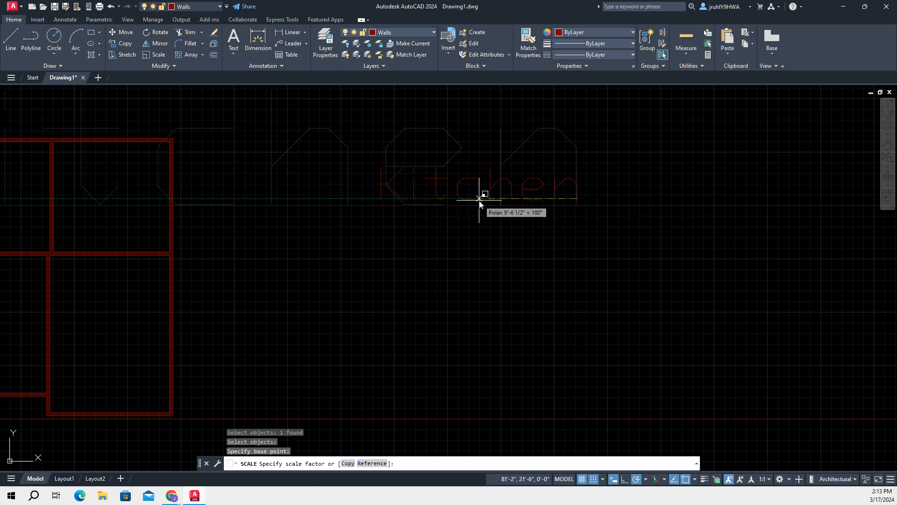
{"action": "key", "text": "Escape"}
{"action": "scroll", "coordinate": [472, 194], "scroll_direction": "down", "scroll_amount": 4}
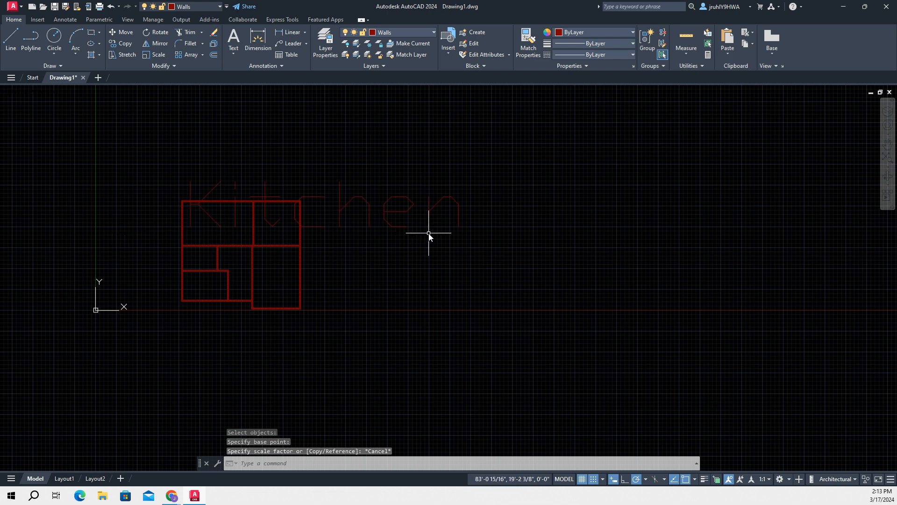
Scale the Kitchen text by a factor of 2 from the lower-left end of the letter K
{"action": "type", "text": "scal"}
{"action": "key", "text": "Return"}
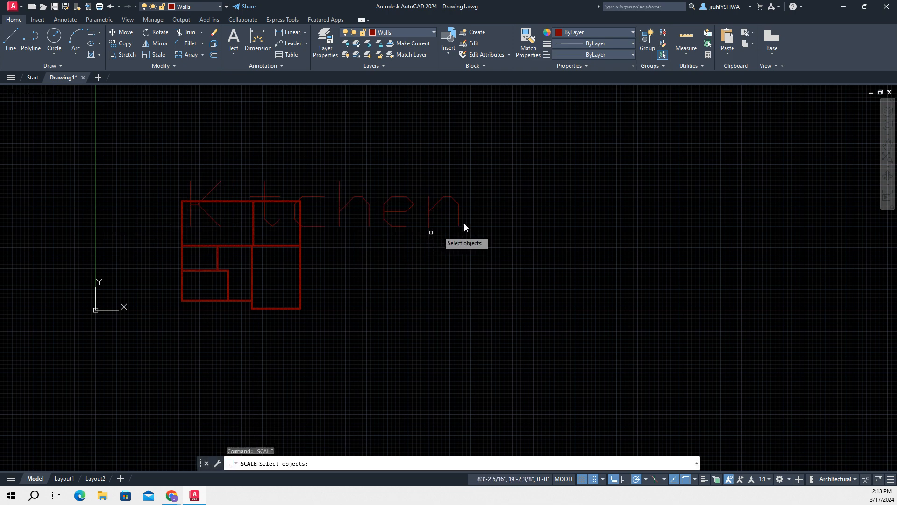
{"action": "left_click", "coordinate": [190, 223]}
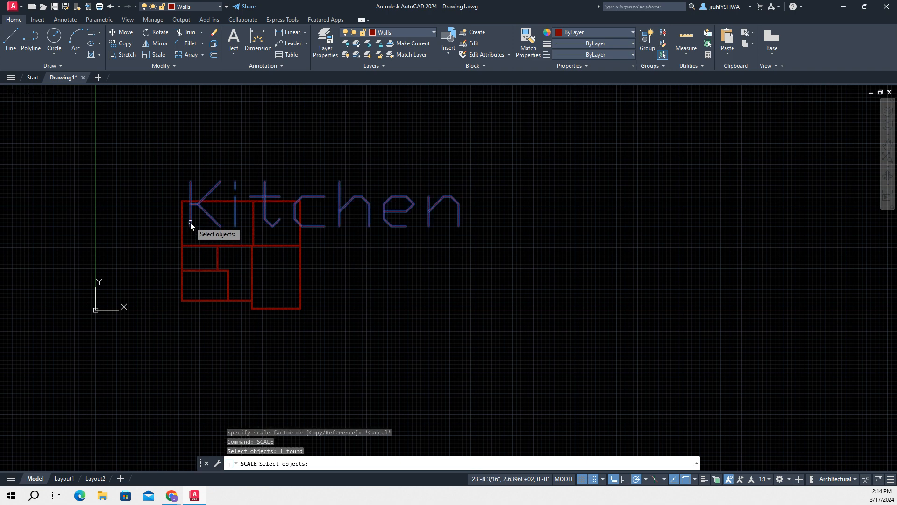
{"action": "key", "text": "Return"}
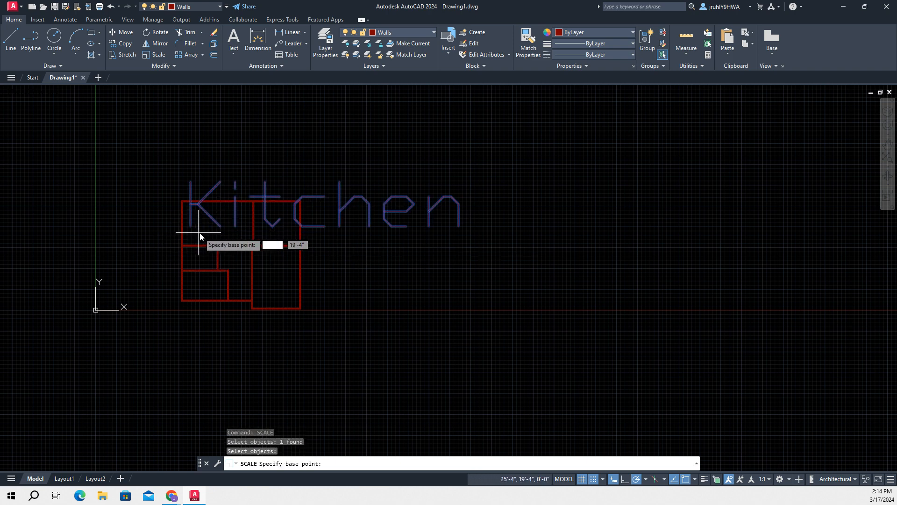
{"action": "scroll", "coordinate": [205, 224], "scroll_direction": "up", "scroll_amount": 4}
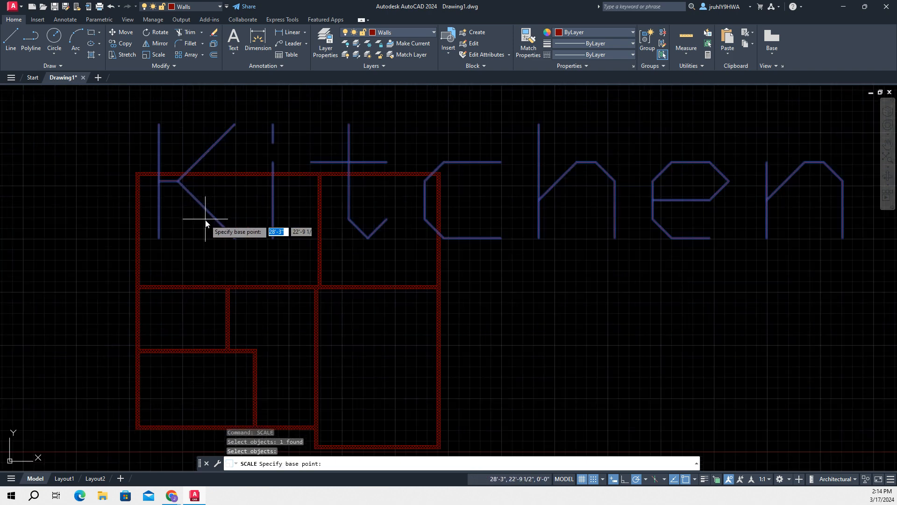
{"action": "left_click", "coordinate": [159, 238]}
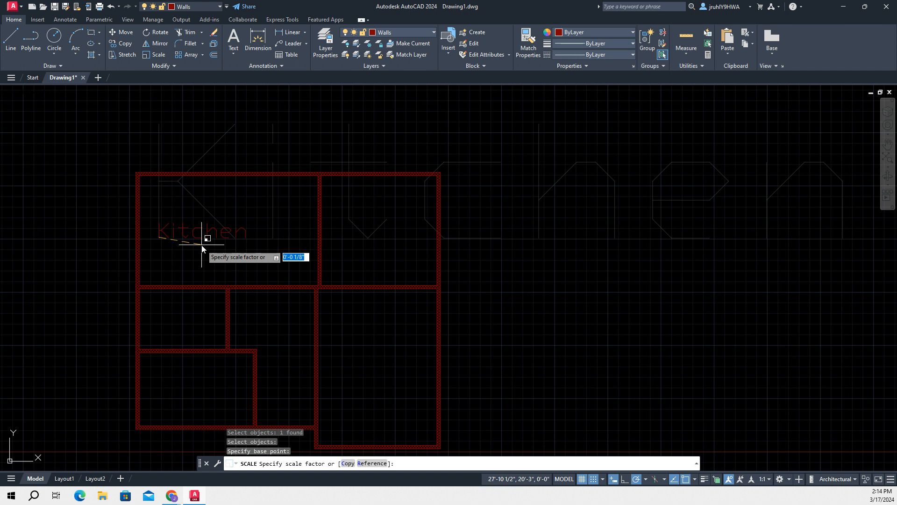
{"action": "type", "text": "2"}
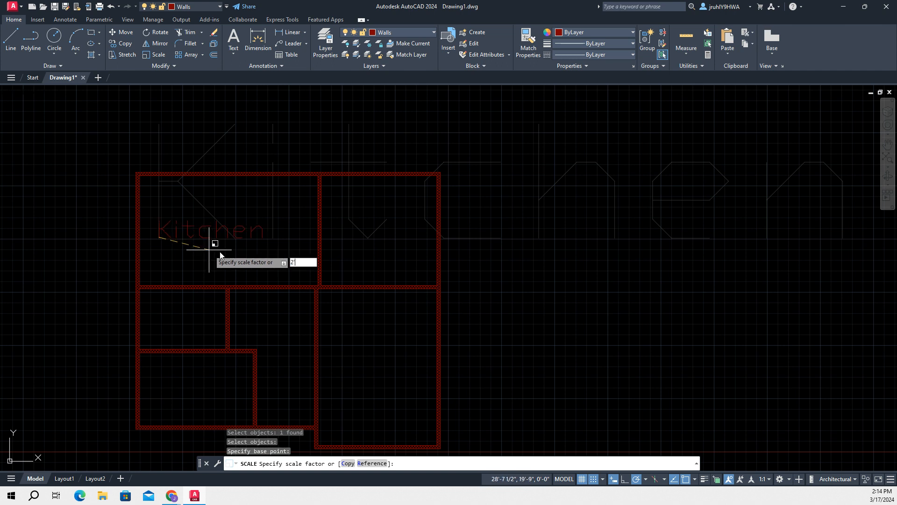
{"action": "key", "text": "BackSpace"}
{"action": "key", "text": "Return"}
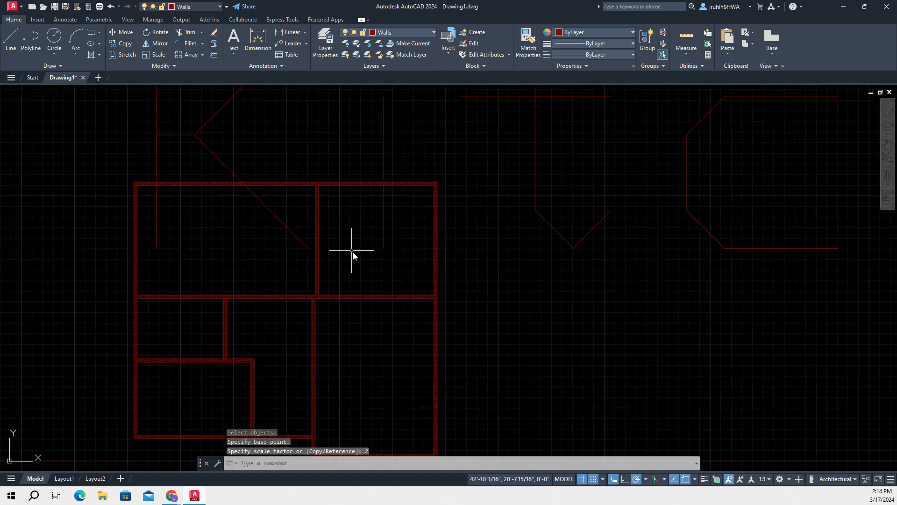
Erase the large Kitchen text from the floor plan
{"action": "scroll", "coordinate": [491, 232], "scroll_direction": "down", "scroll_amount": 4}
{"action": "left_click", "coordinate": [545, 218]}
{"action": "left_click", "coordinate": [508, 198]}
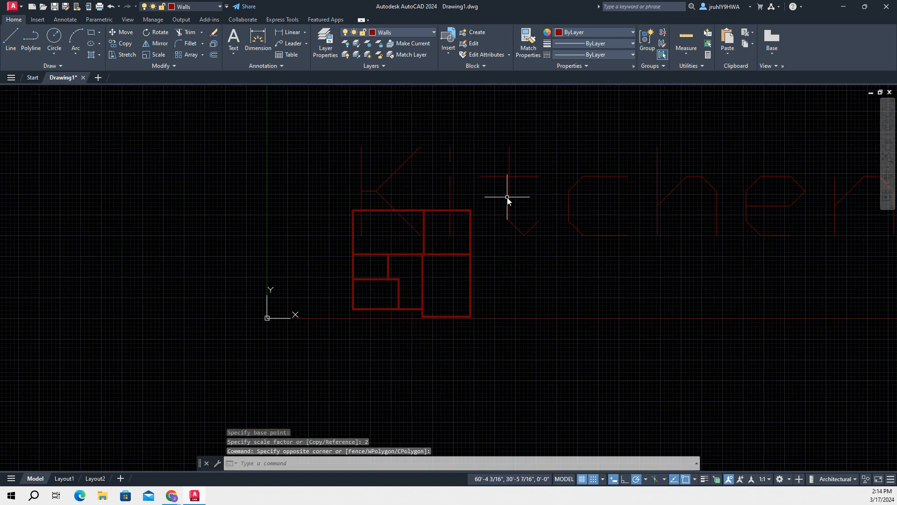
{"action": "left_click", "coordinate": [511, 202]}
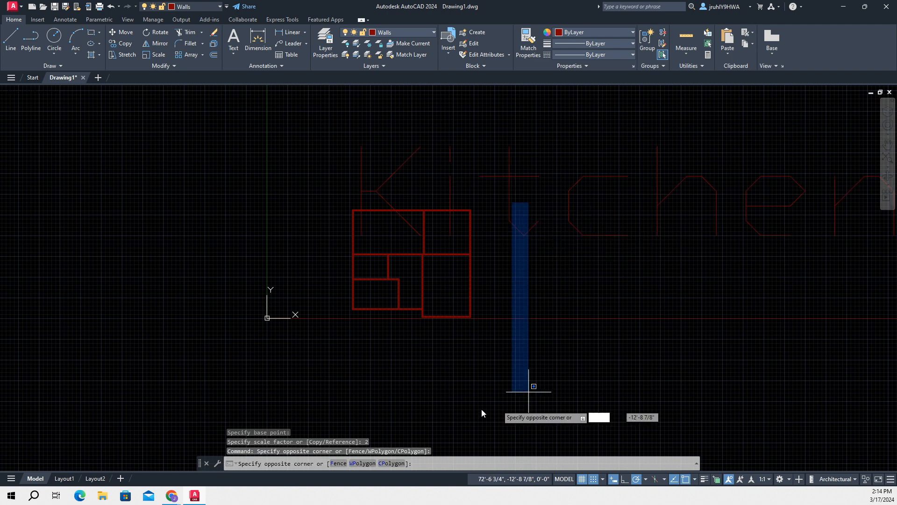
{"action": "key", "text": "Escape"}
{"action": "key", "text": "Escape"}
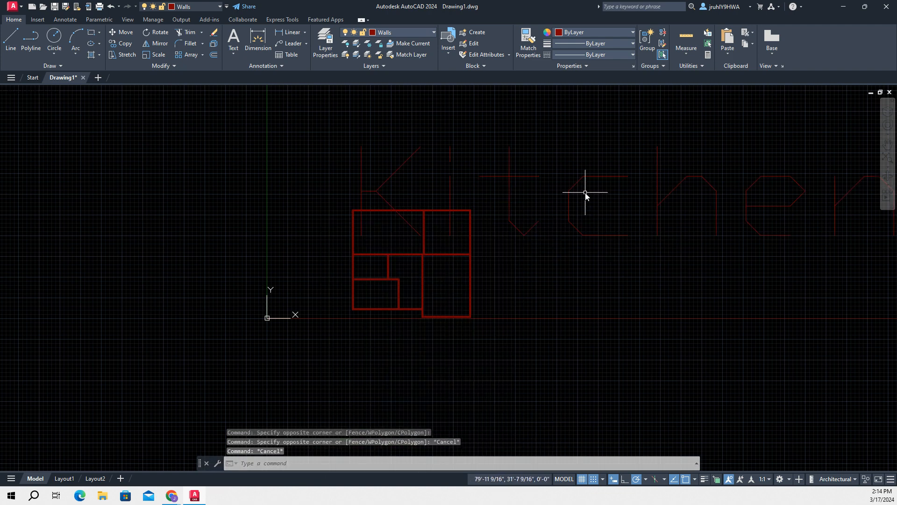
{"action": "mouse_move", "coordinate": [363, 164]}
{"action": "left_mouse_down"}
{"action": "mouse_move", "coordinate": [474, 164]}
{"action": "mouse_move", "coordinate": [373, 168]}
{"action": "left_mouse_up"}
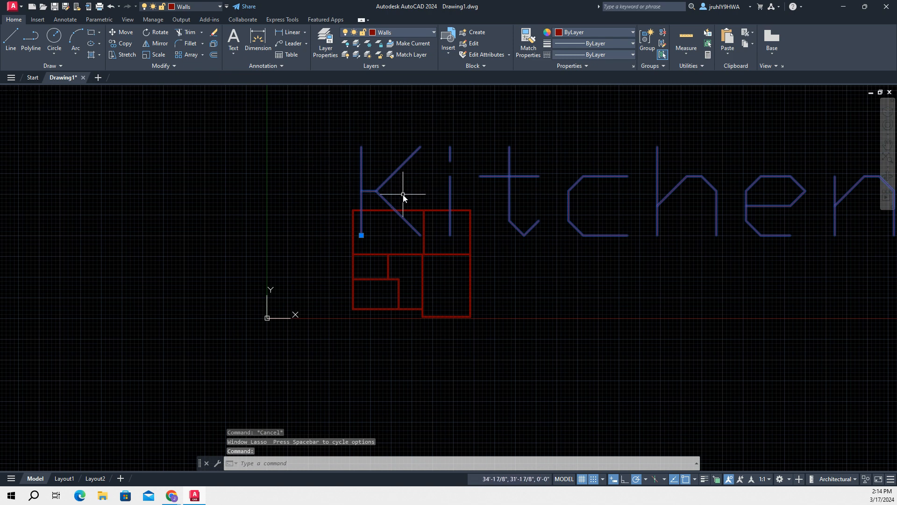
{"action": "key", "text": "Delete"}
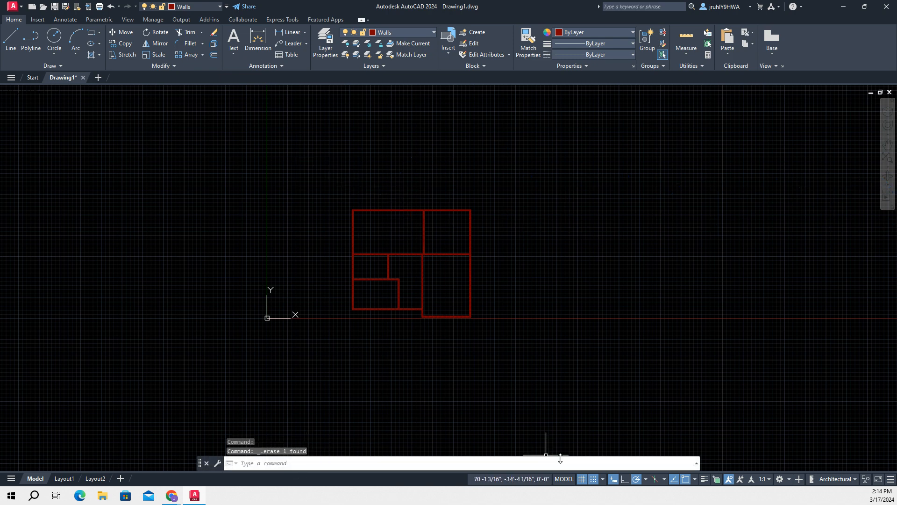
Start a single-line text and set the text height to 0.2000
{"action": "type", "text": "text"}
{"action": "key", "text": "Return"}
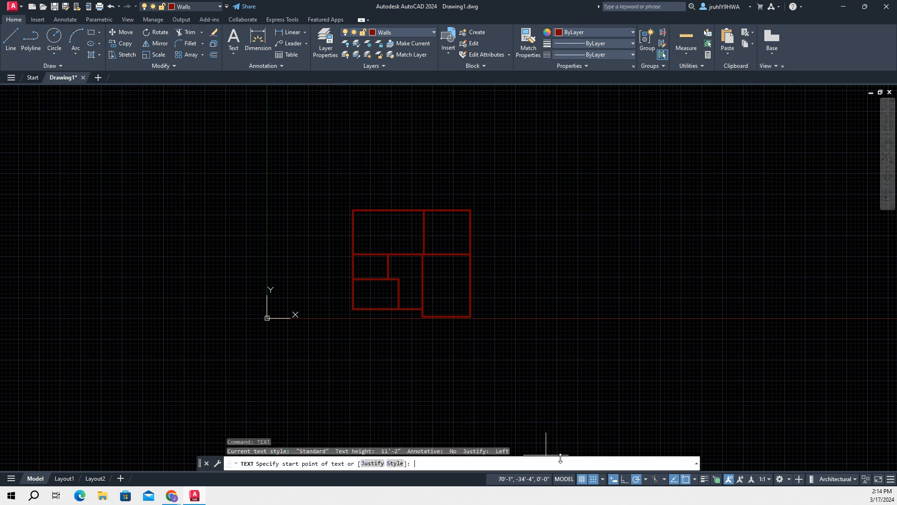
{"action": "left_click", "coordinate": [68, 21]}
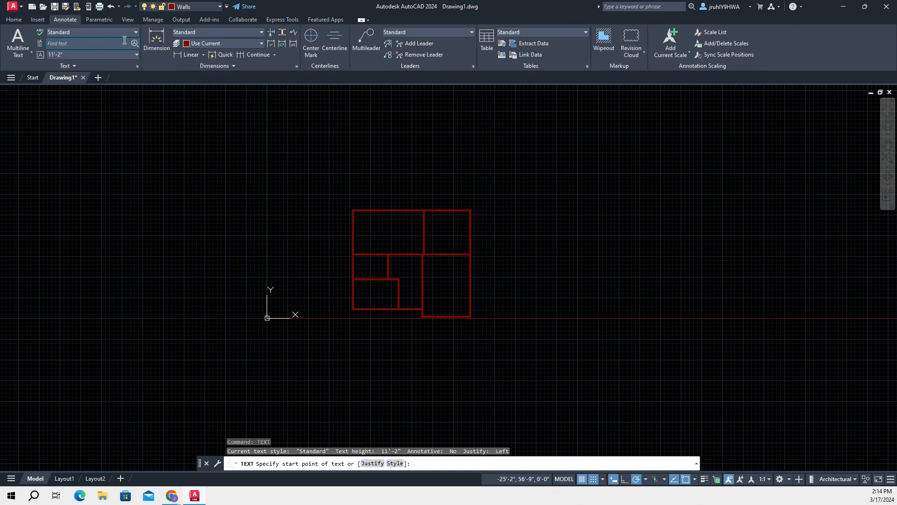
{"action": "left_click", "coordinate": [119, 54]}
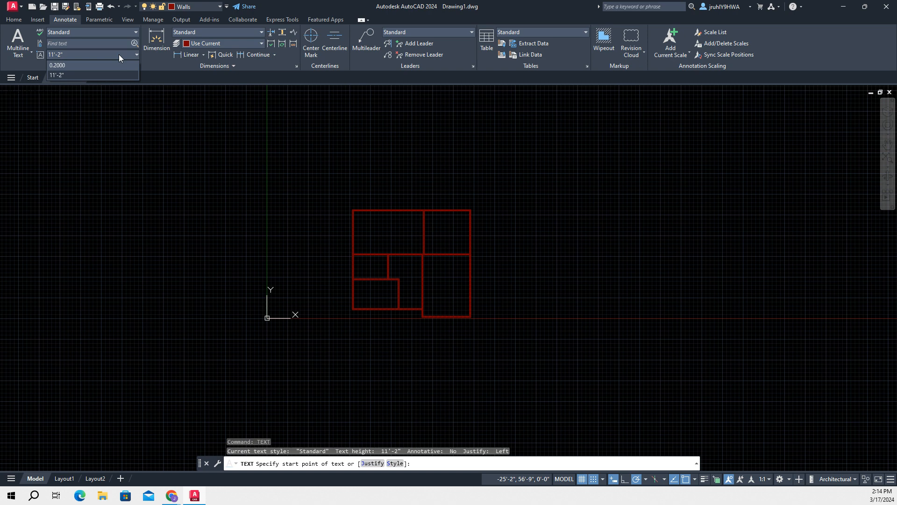
{"action": "left_click", "coordinate": [118, 54]}
{"action": "left_click", "coordinate": [86, 55]}
{"action": "left_click", "coordinate": [83, 64]}
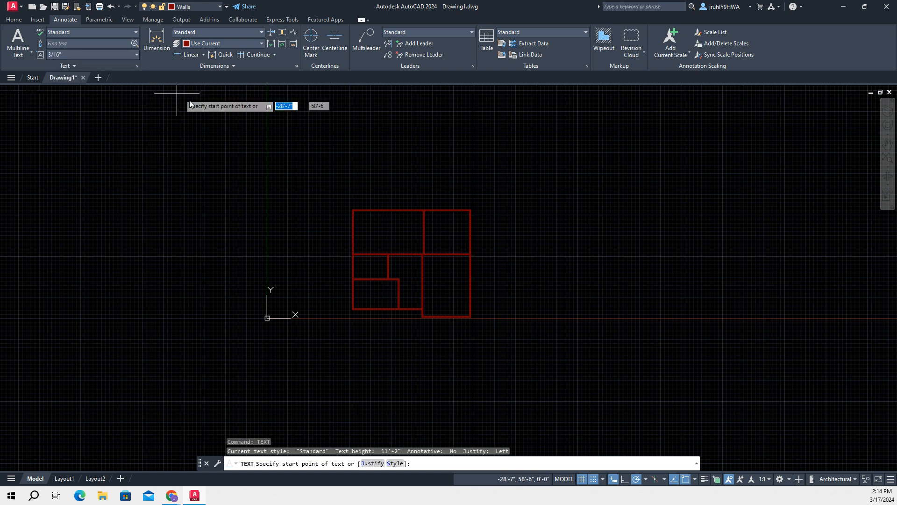
Write "Kitchen" horizontally from a start point in the upper-left room, accepting the default 3/16" height and 0 rotation
{"action": "left_click", "coordinate": [366, 231]}
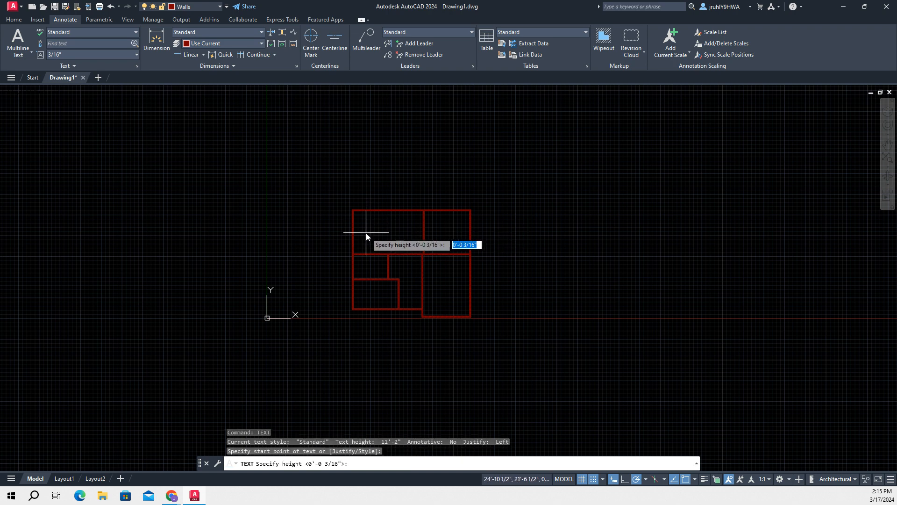
{"action": "key", "text": "Return"}
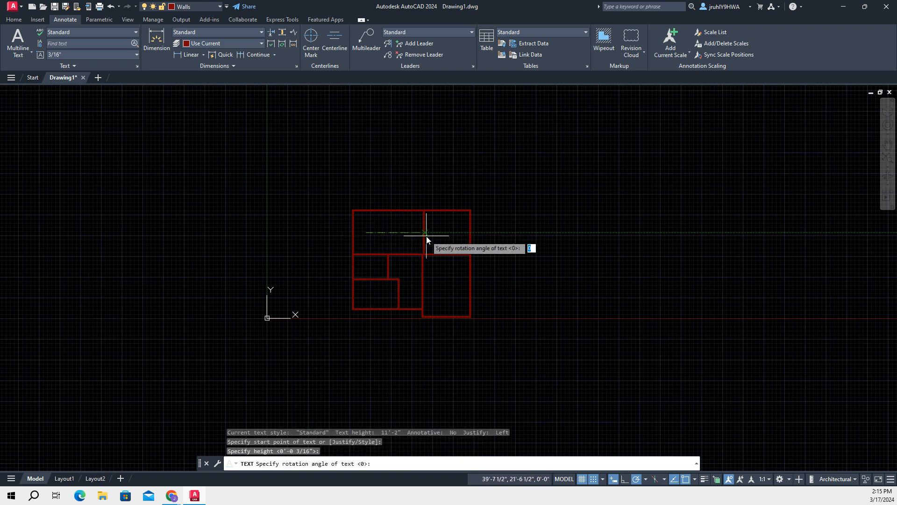
{"action": "key", "text": "Return"}
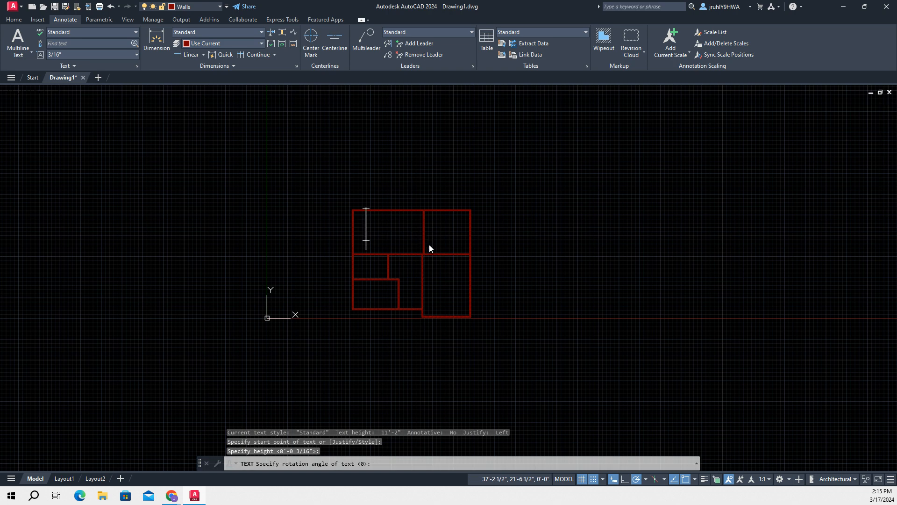
{"action": "type", "text": "Kitchen"}
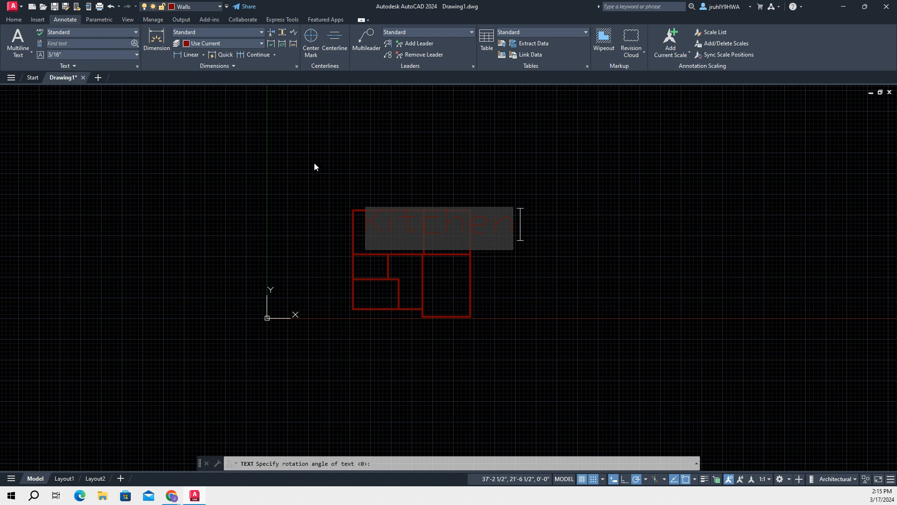
Remove the blank line under "Kitchen" and end the text entry without adding further text
{"action": "key", "text": "Return"}
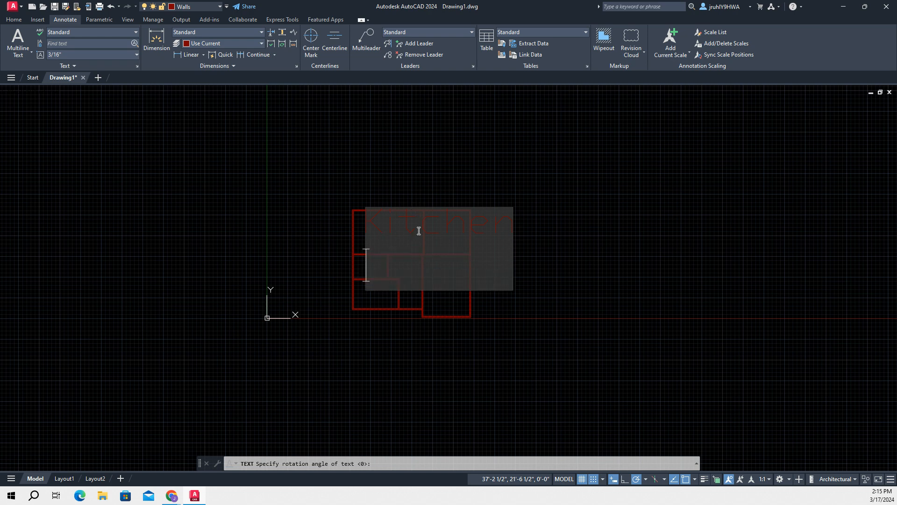
{"action": "key", "text": "BackSpace"}
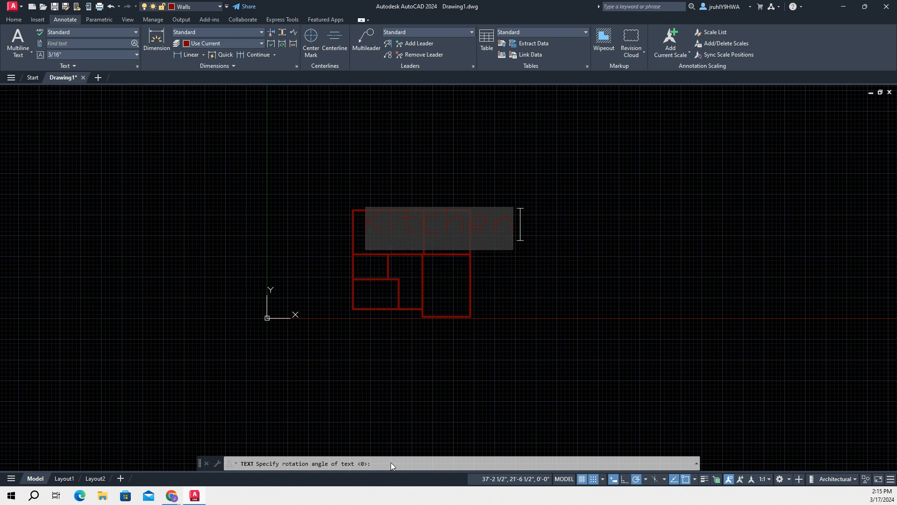
{"action": "key", "text": "Return"}
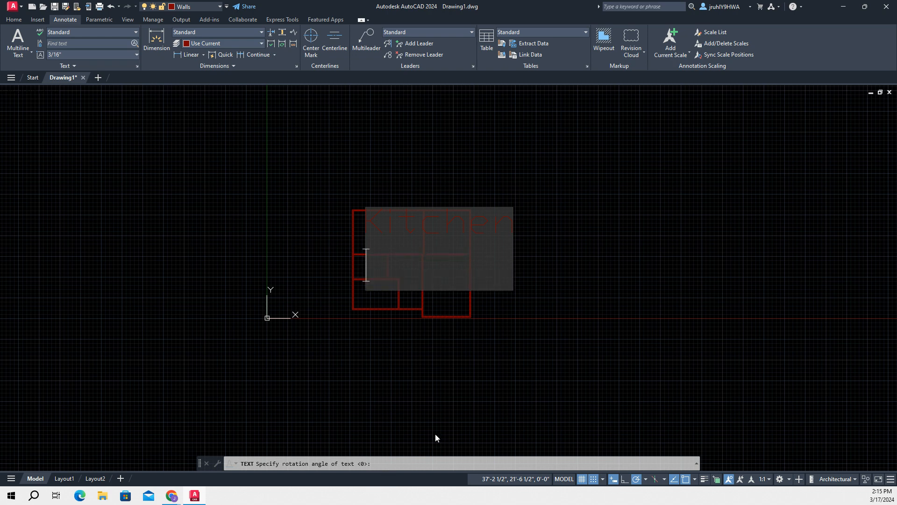
{"action": "key", "text": "BackSpace"}
{"action": "left_click", "coordinate": [509, 295]}
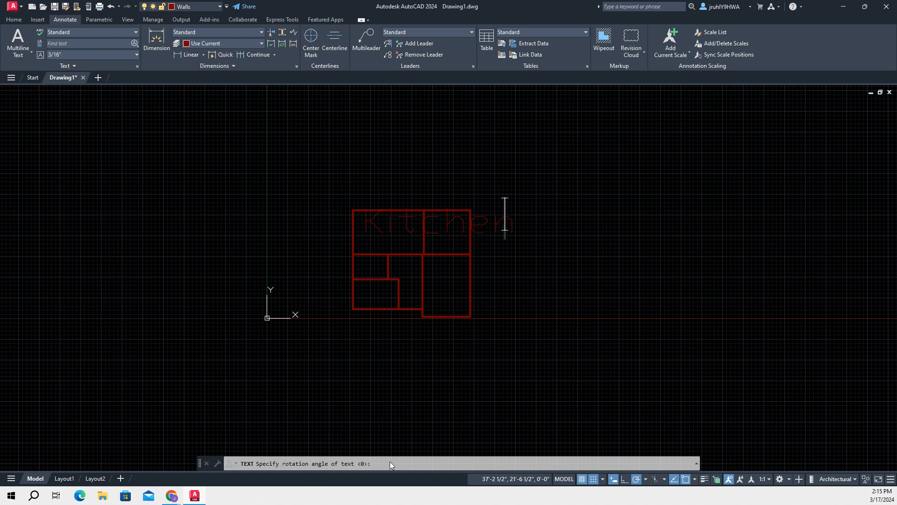
{"action": "key", "text": "Escape"}
Try to set the Kitchen text's height to 3/16" and its text style to Standard
{"action": "left_click", "coordinate": [402, 227]}
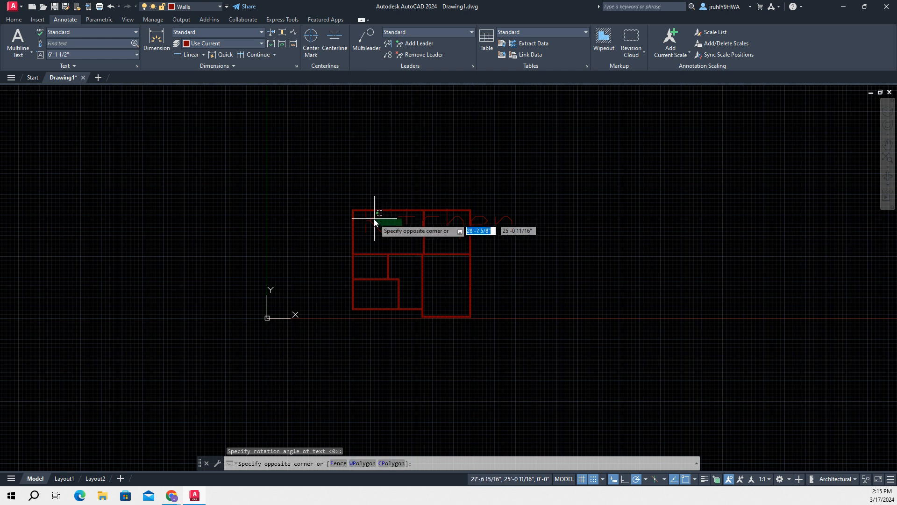
{"action": "left_click", "coordinate": [366, 225]}
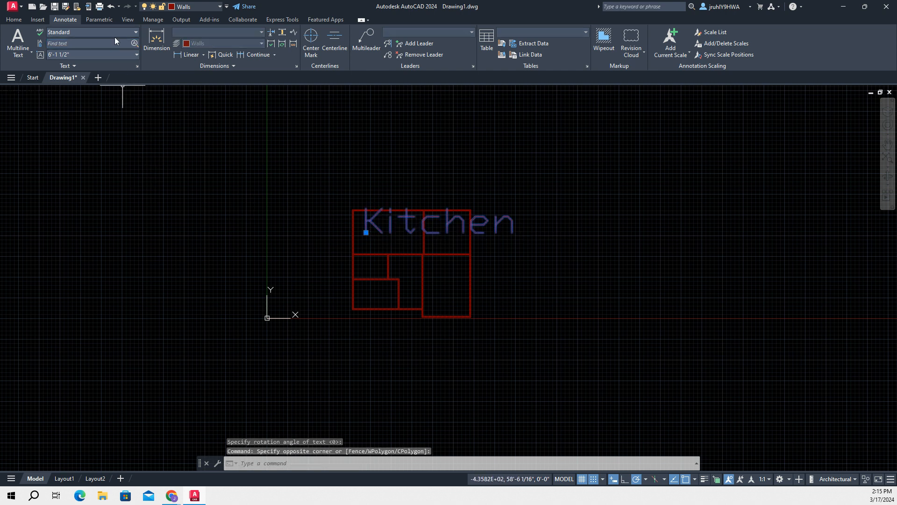
{"action": "left_click", "coordinate": [88, 54]}
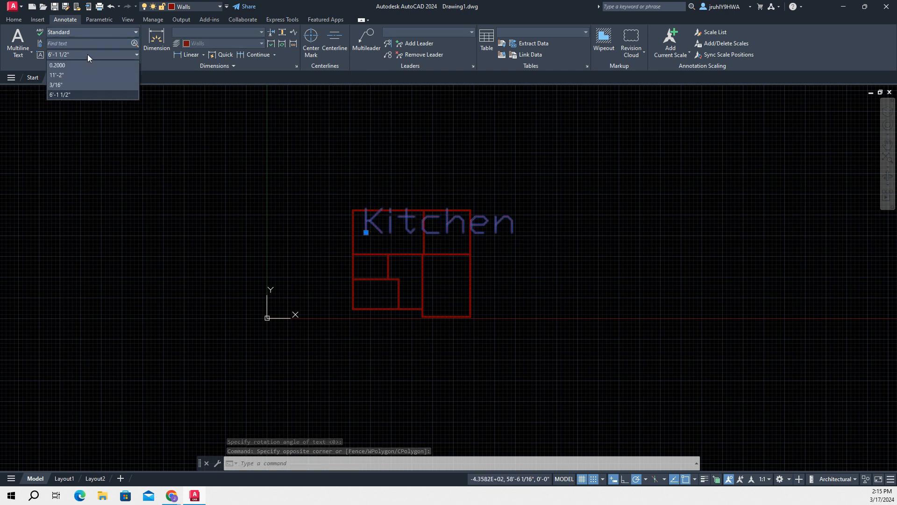
{"action": "left_click", "coordinate": [65, 83]}
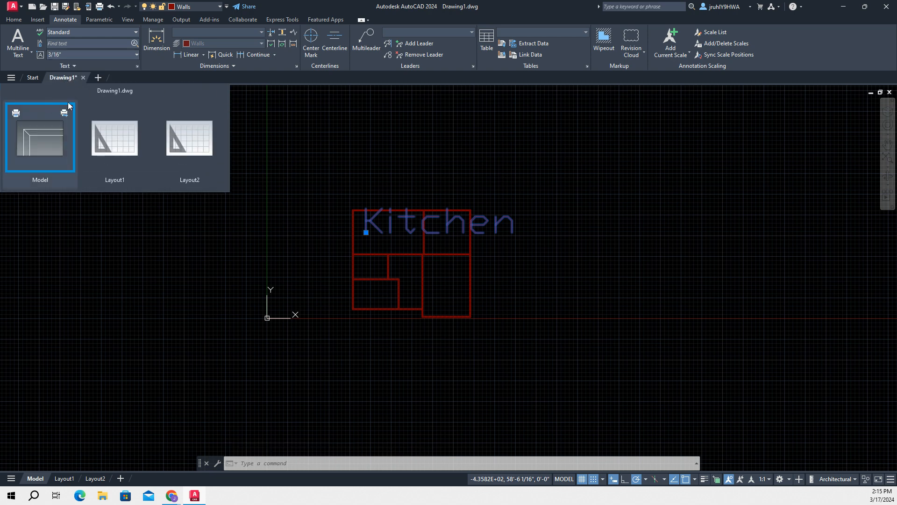
{"action": "left_click", "coordinate": [78, 54]}
{"action": "left_click", "coordinate": [77, 55]}
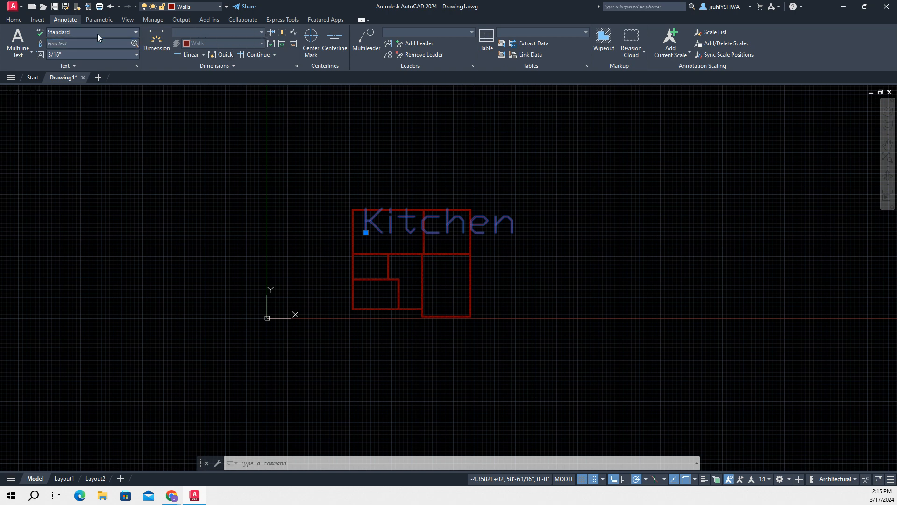
{"action": "left_click", "coordinate": [136, 31]}
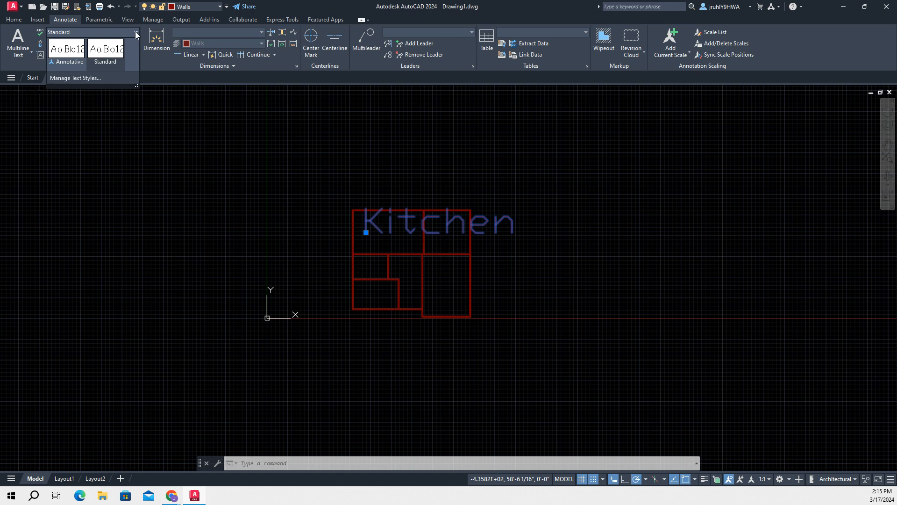
{"action": "left_click", "coordinate": [100, 60]}
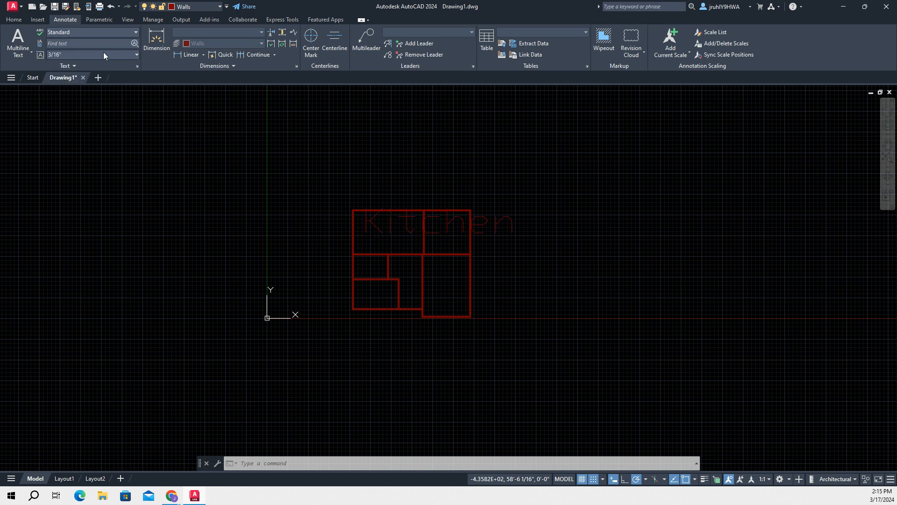
Try the text heights 11'-2" and 3/16" on the Kitchen label
{"action": "left_click", "coordinate": [127, 57]}
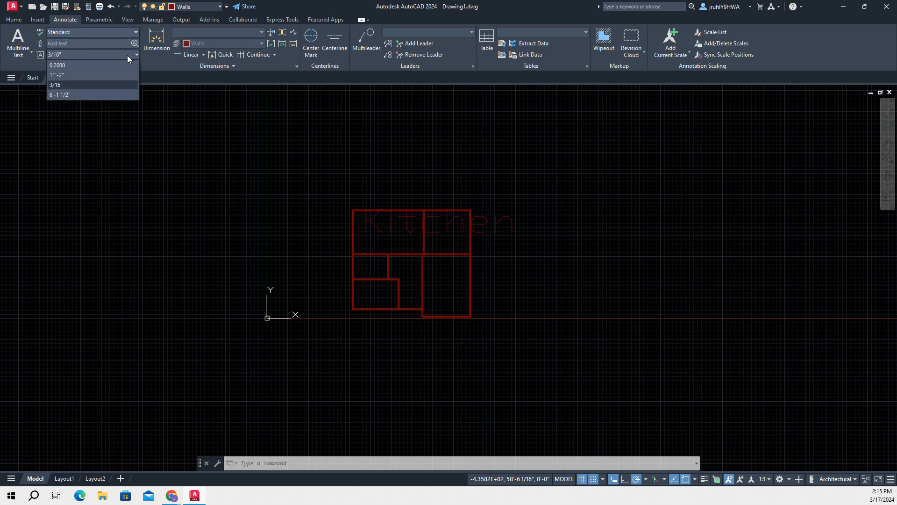
{"action": "left_click", "coordinate": [70, 76]}
{"action": "left_click", "coordinate": [91, 55]}
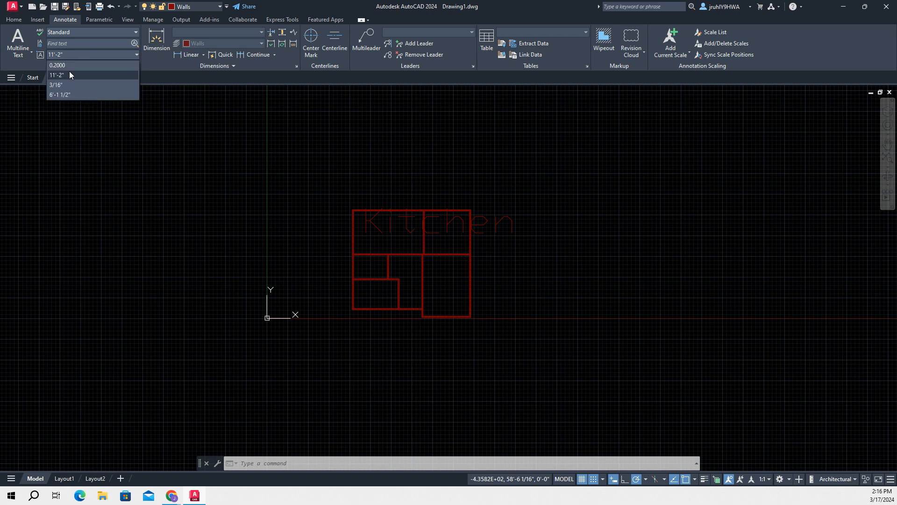
{"action": "left_click", "coordinate": [63, 85]}
{"action": "left_click", "coordinate": [70, 66]}
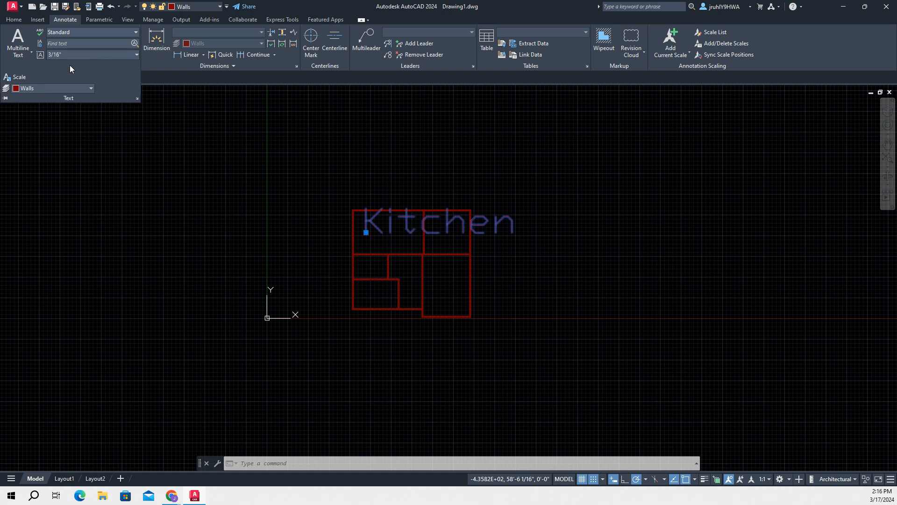
{"action": "left_click", "coordinate": [62, 55]}
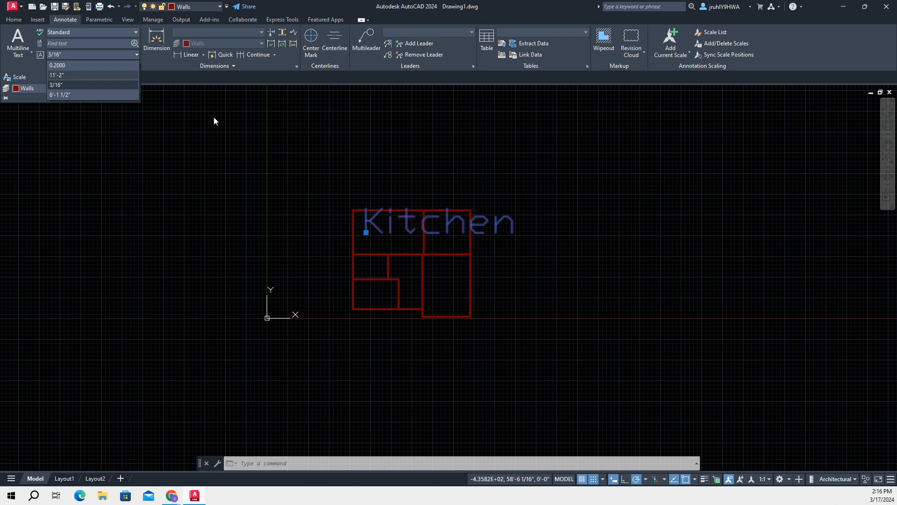
{"action": "left_click", "coordinate": [180, 145]}
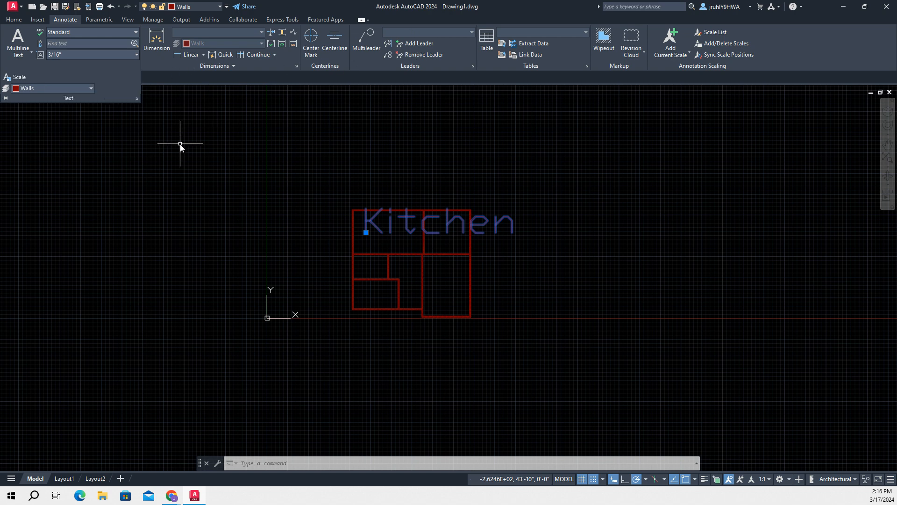
{"action": "left_click", "coordinate": [17, 78]}
{"action": "key", "text": "Down"}
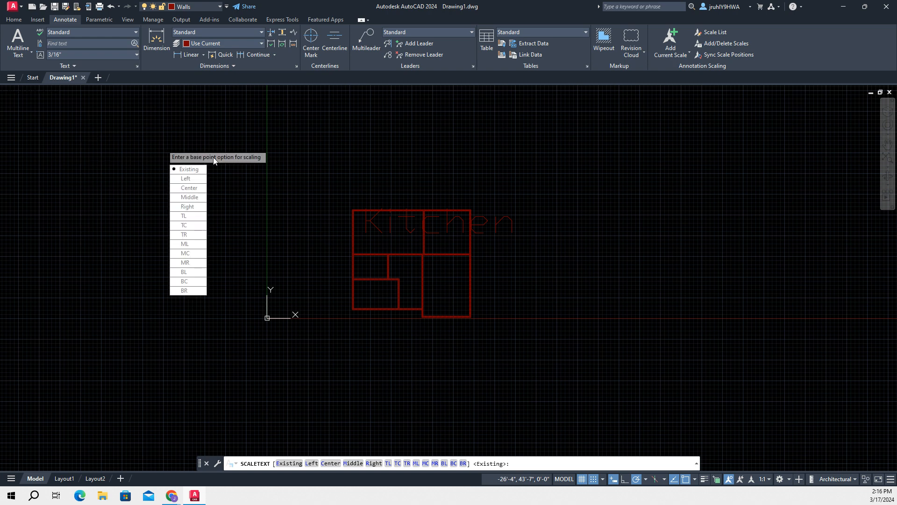
{"action": "key", "text": "Escape"}
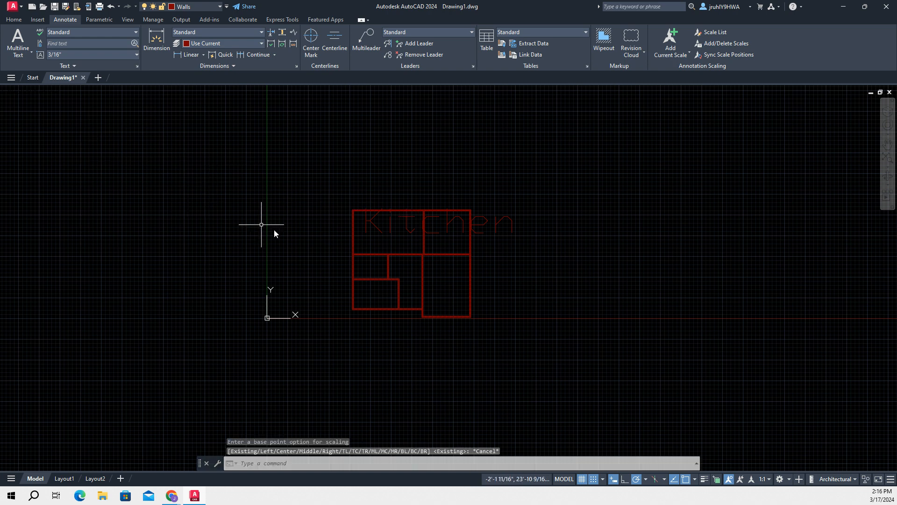
Scale the Kitchen text down to about one third from the lower-left end of the K, fitting it inside the upper-left room
{"action": "left_click", "coordinate": [375, 229]}
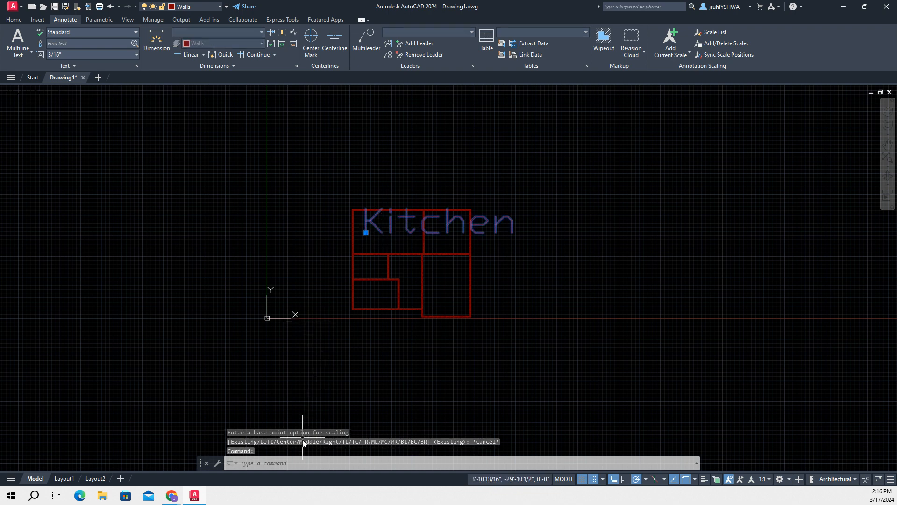
{"action": "type", "text": "scale"}
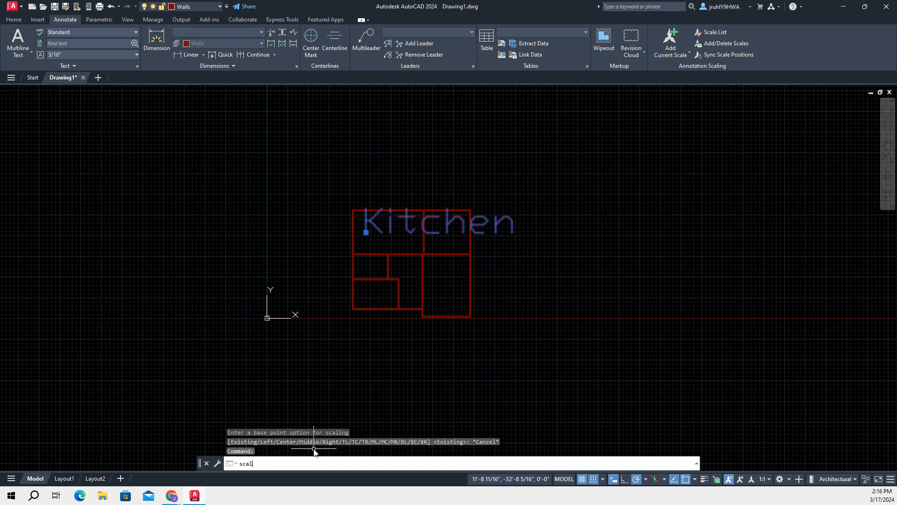
{"action": "key", "text": "Return"}
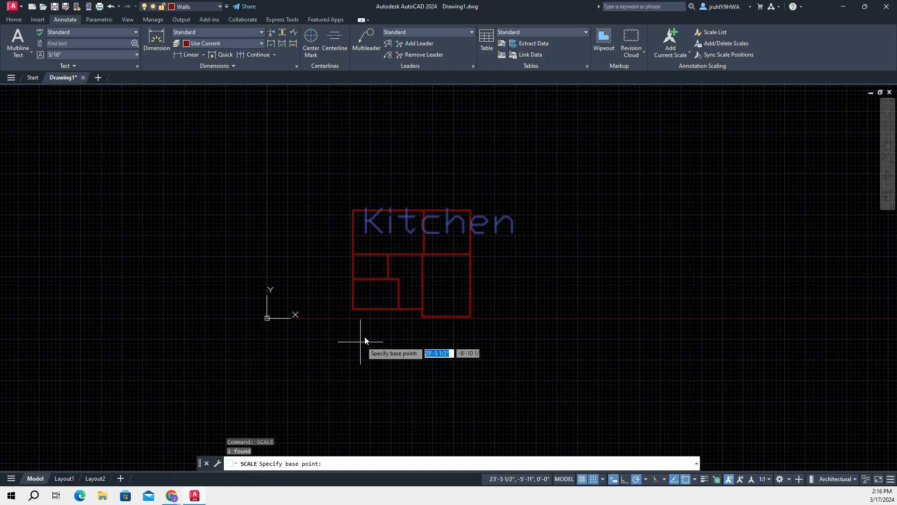
{"action": "left_click", "coordinate": [366, 233]}
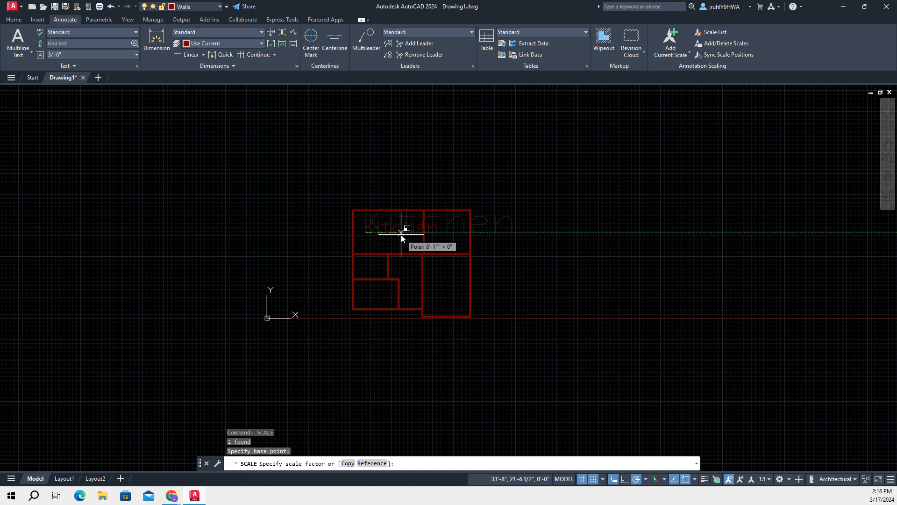
{"action": "left_click", "coordinate": [390, 237]}
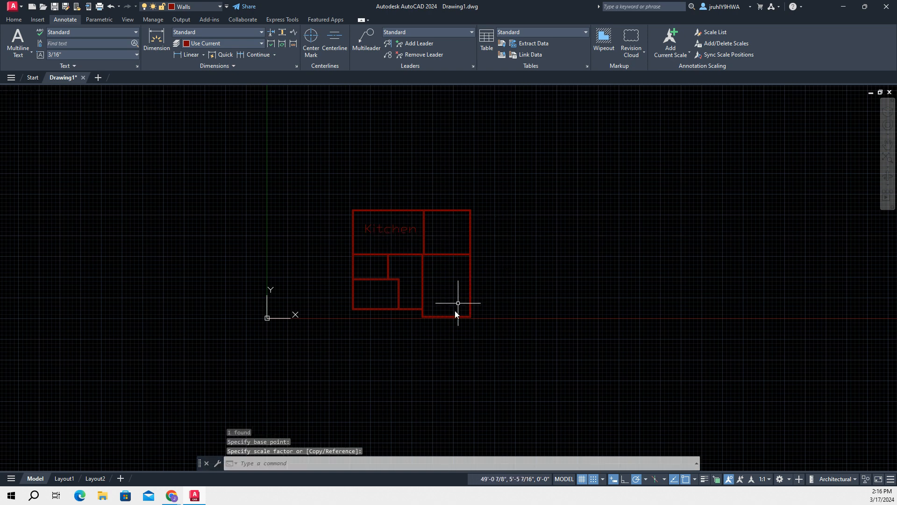
Select the reduced Kitchen text and set the text height to 11'-2"
{"action": "left_click", "coordinate": [389, 226]}
{"action": "left_click", "coordinate": [392, 228]}
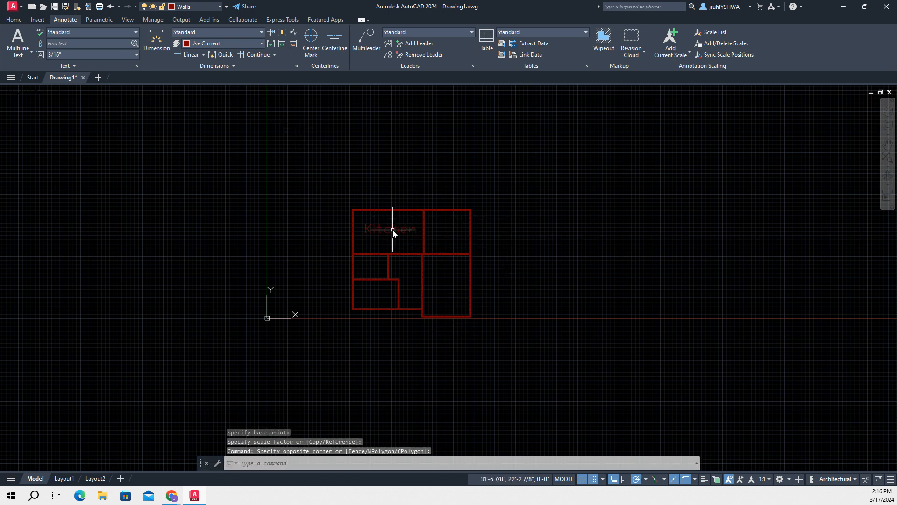
{"action": "left_click", "coordinate": [383, 232]}
{"action": "left_click", "coordinate": [130, 55]}
{"action": "left_click", "coordinate": [74, 75]}
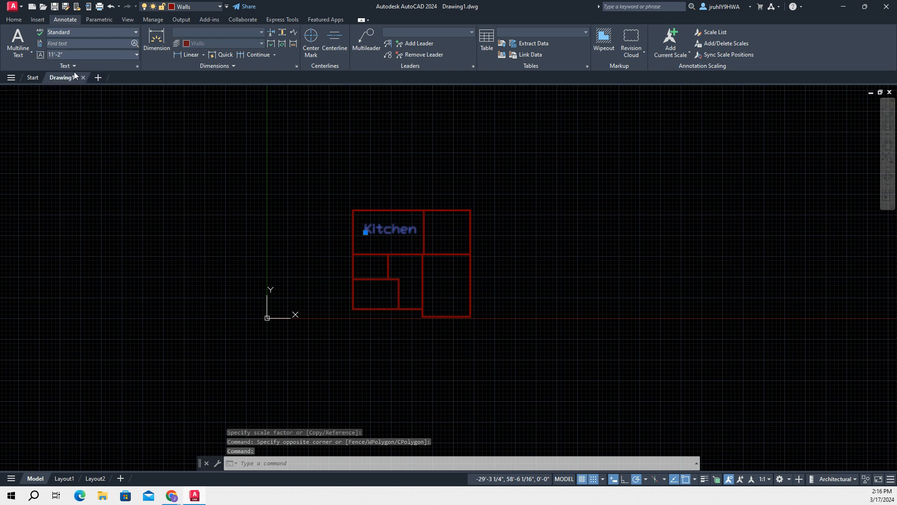
{"action": "left_click", "coordinate": [101, 51]}
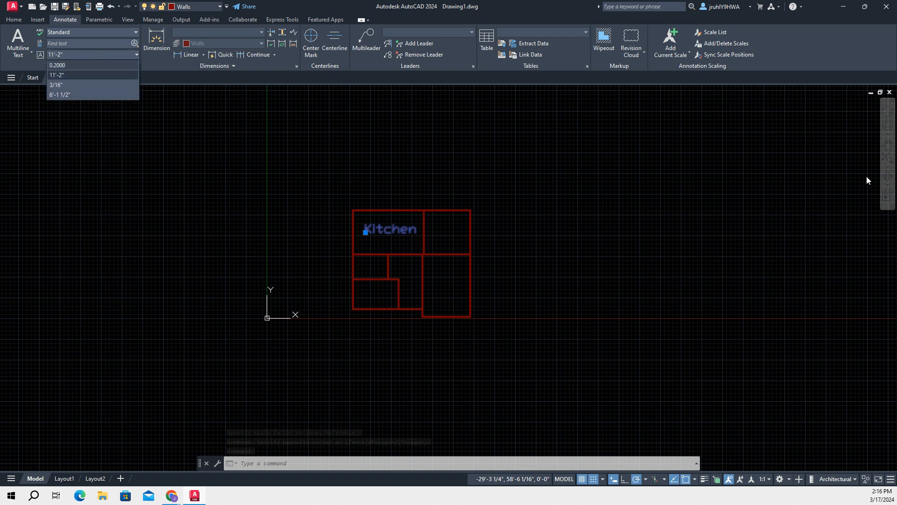
{"action": "scroll", "coordinate": [475, 261], "scroll_direction": "down", "scroll_amount": 6}
{"action": "scroll", "coordinate": [472, 255], "scroll_direction": "up", "scroll_amount": 10}
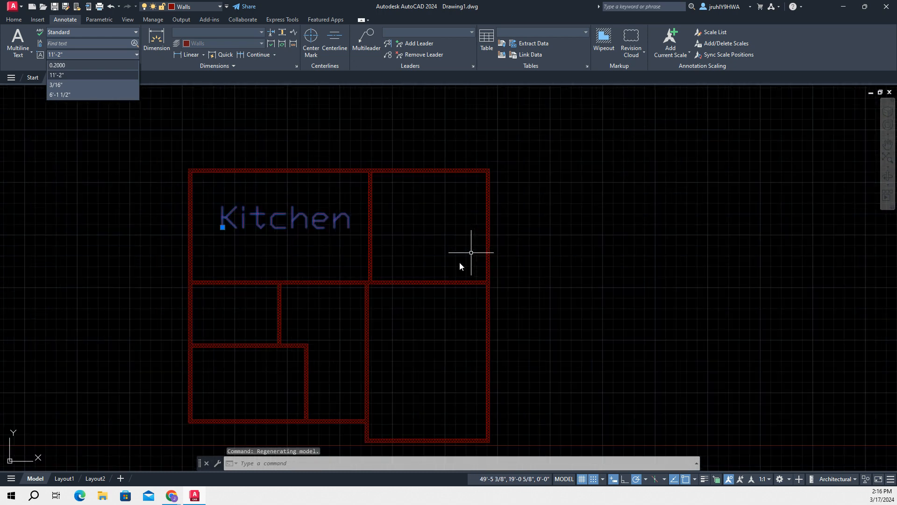
{"action": "left_click", "coordinate": [306, 463]}
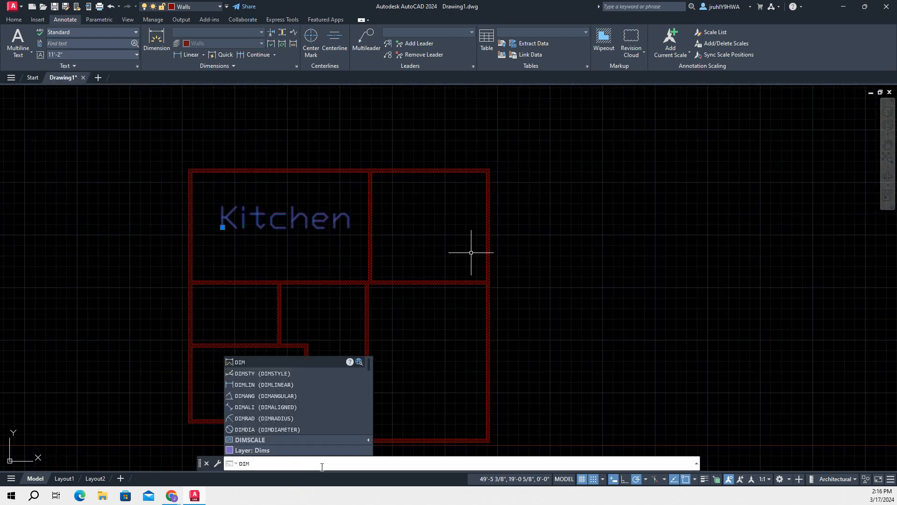
{"action": "type", "text": "d"}
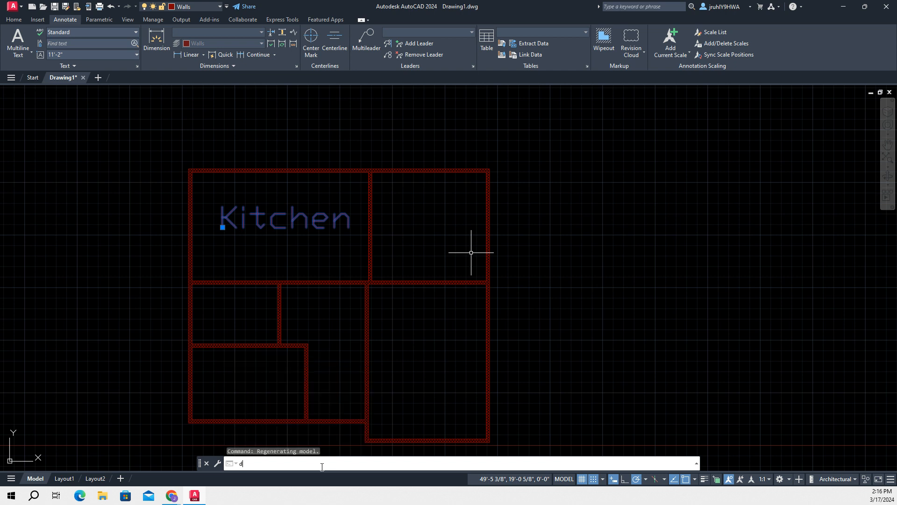
{"action": "type", "text": "imt"}
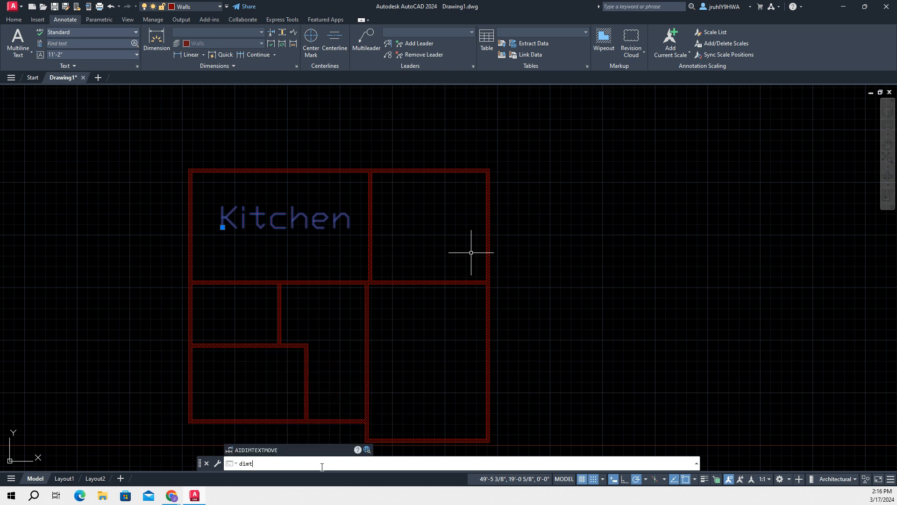
{"action": "type", "text": "extmstye"}
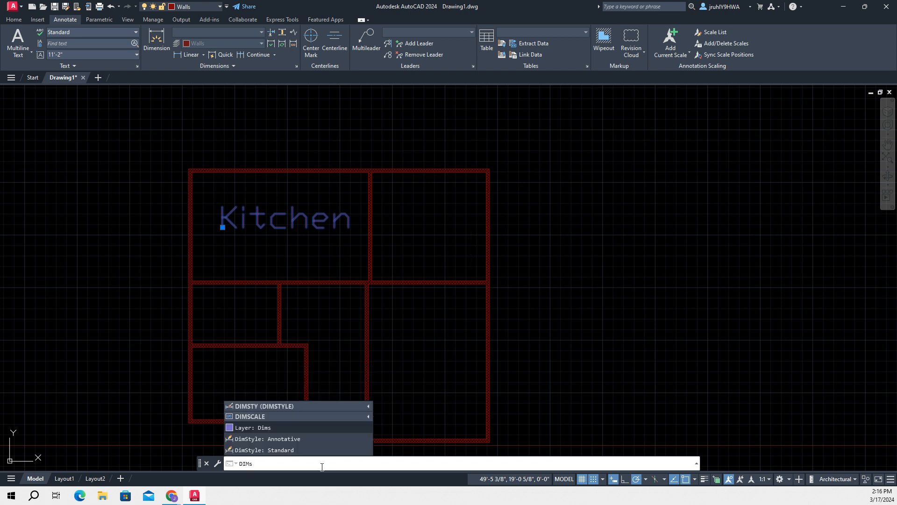
{"action": "key", "text": "Return"}
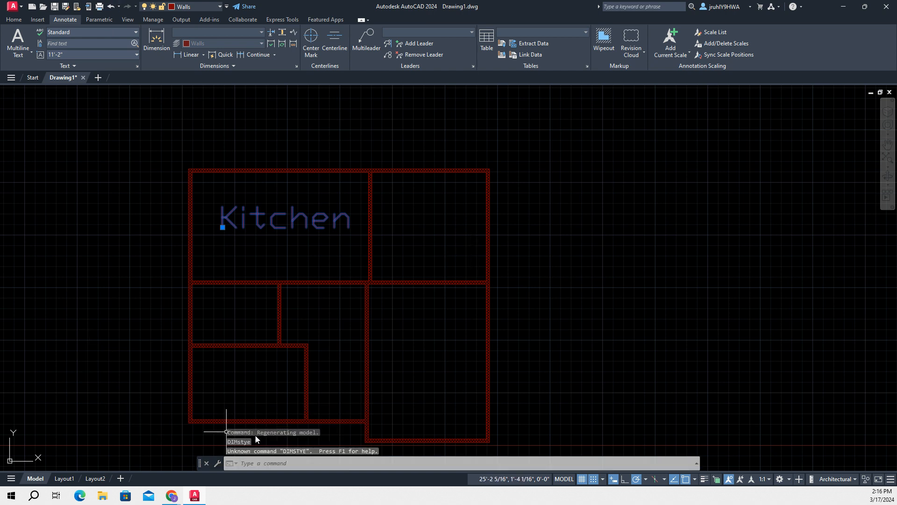
Set the text height of the Standard dimension style to 1 and close the style manager
{"action": "left_click", "coordinate": [281, 466]}
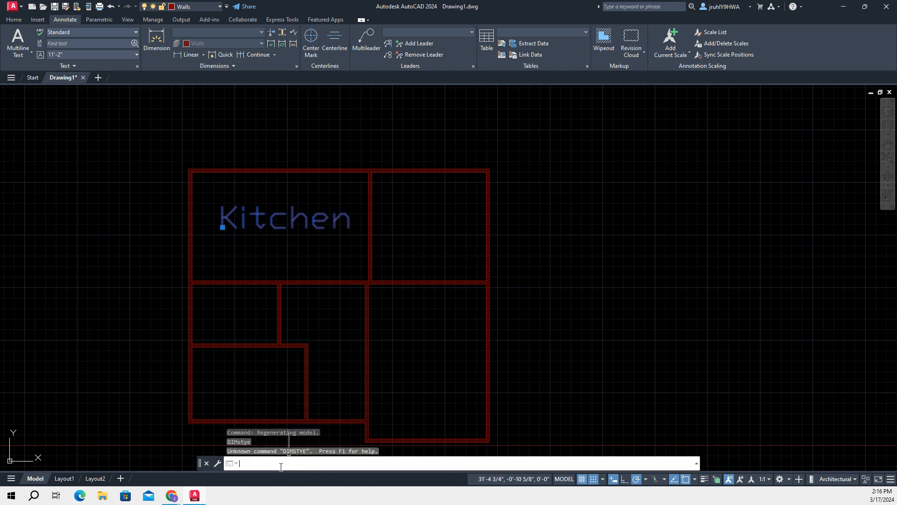
{"action": "type", "text": "dim"}
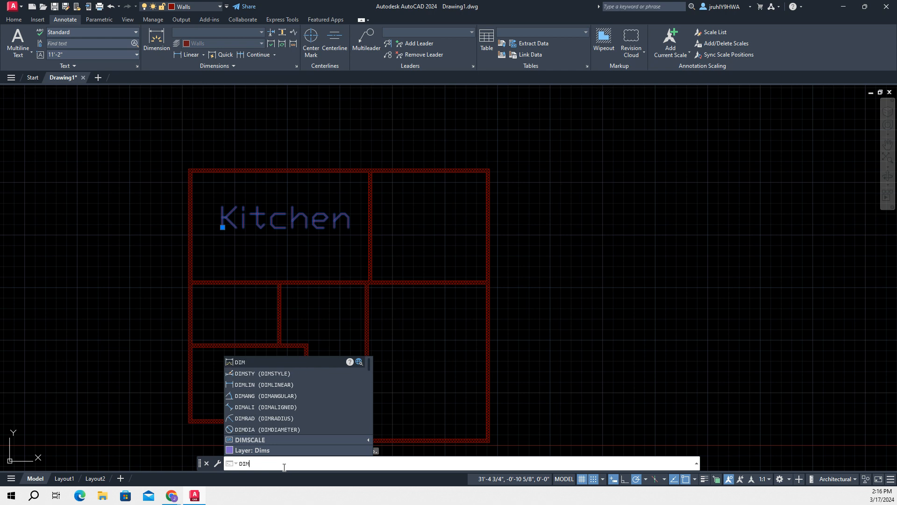
{"action": "left_click", "coordinate": [255, 375]}
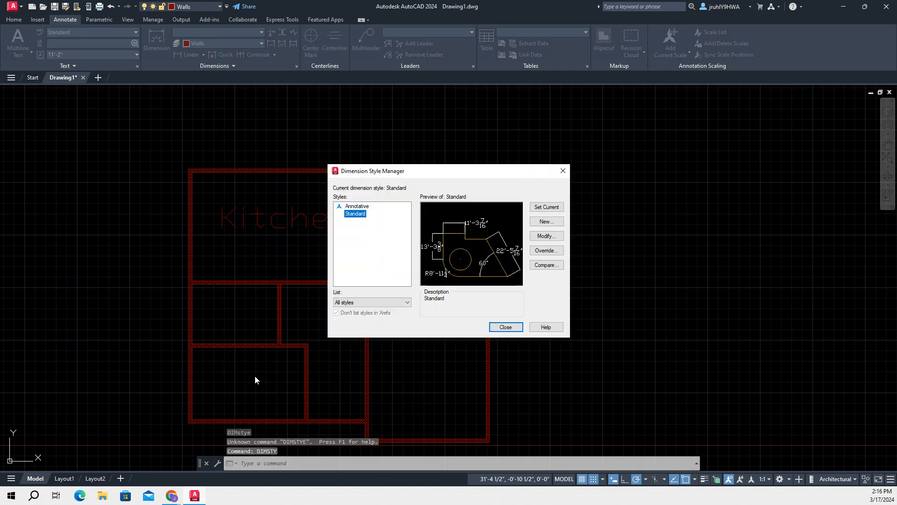
{"action": "left_click", "coordinate": [547, 236]}
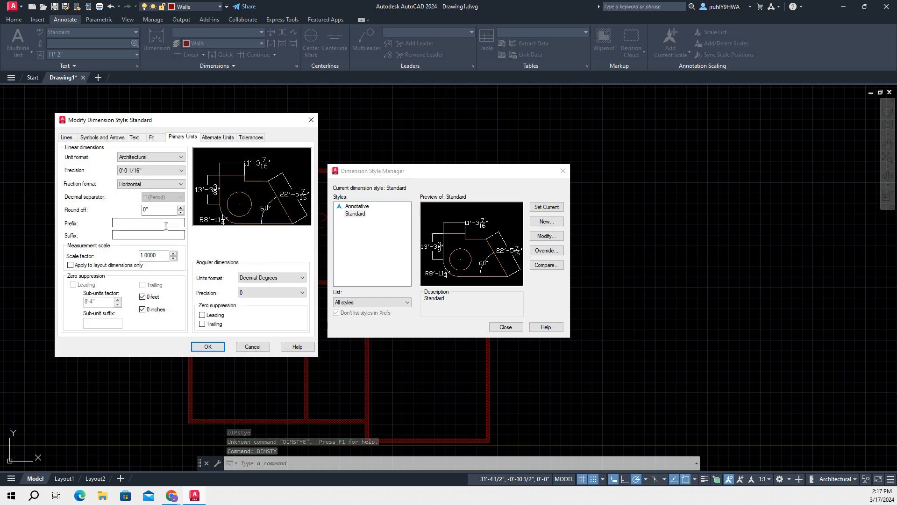
{"action": "left_click", "coordinate": [134, 138]}
{"action": "double_click", "coordinate": [166, 204]}
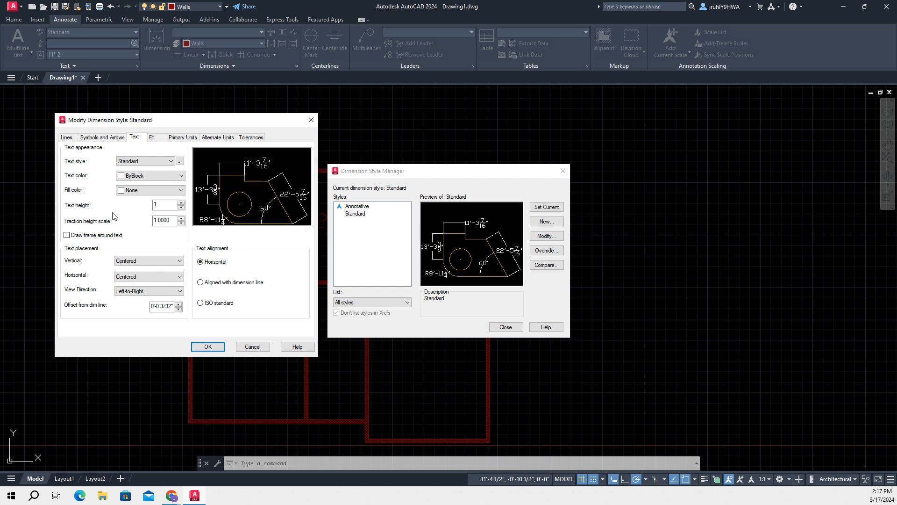
{"action": "left_click", "coordinate": [208, 346]}
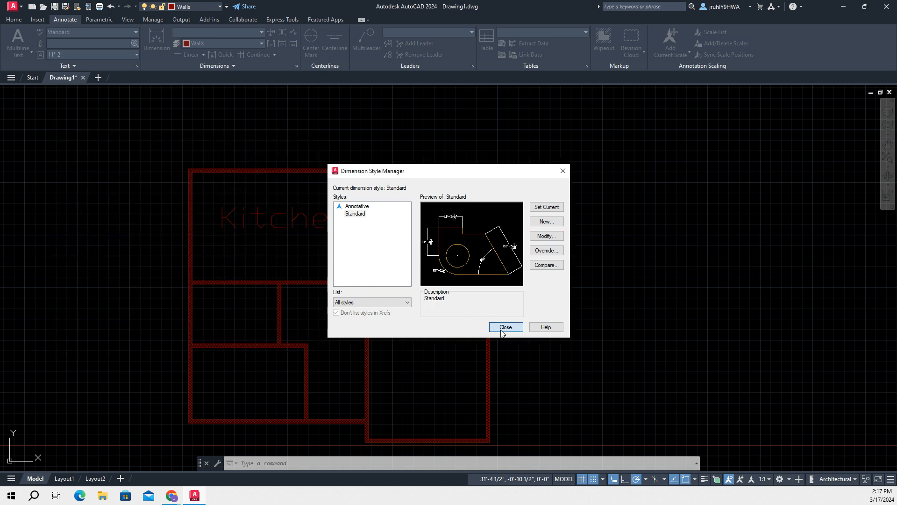
{"action": "left_click", "coordinate": [504, 328]}
{"action": "left_click", "coordinate": [258, 225]}
{"action": "left_click", "coordinate": [305, 230]}
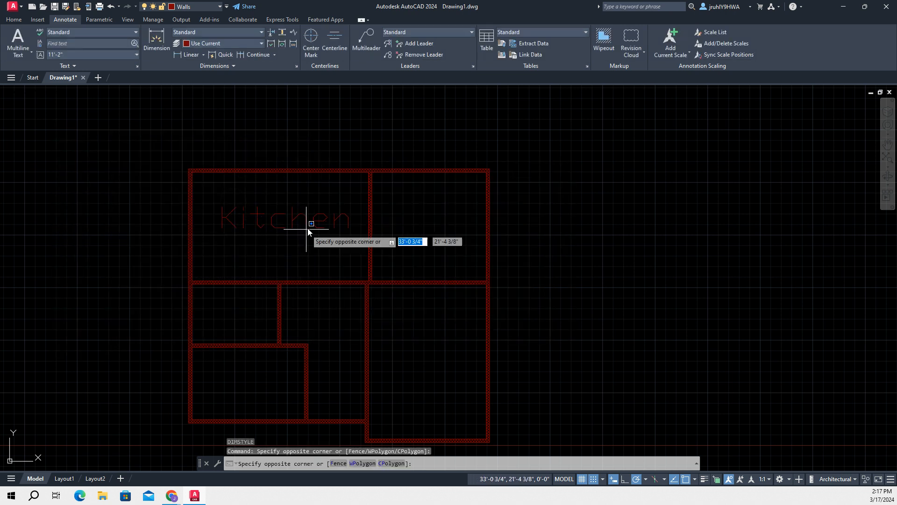
{"action": "left_click", "coordinate": [307, 227]}
{"action": "mouse_move", "coordinate": [237, 215]}
{"action": "left_mouse_down"}
{"action": "mouse_move", "coordinate": [311, 237]}
{"action": "mouse_move", "coordinate": [240, 203]}
{"action": "left_mouse_up"}
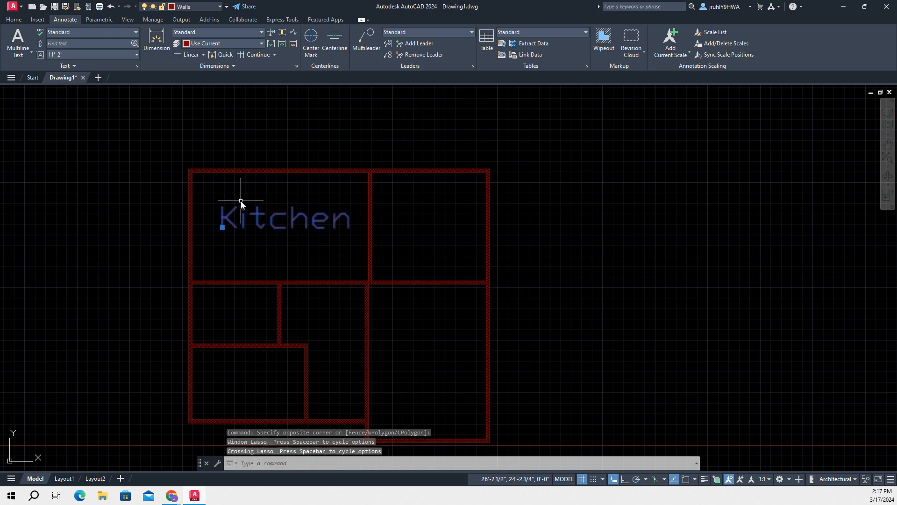
{"action": "left_click", "coordinate": [268, 217]}
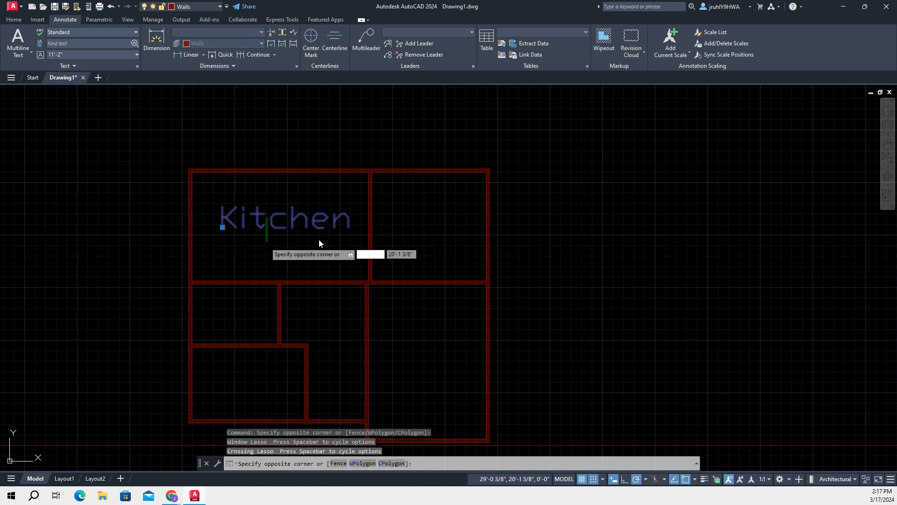
{"action": "left_click", "coordinate": [316, 229]}
{"action": "left_click", "coordinate": [314, 225]}
{"action": "left_click", "coordinate": [310, 225]}
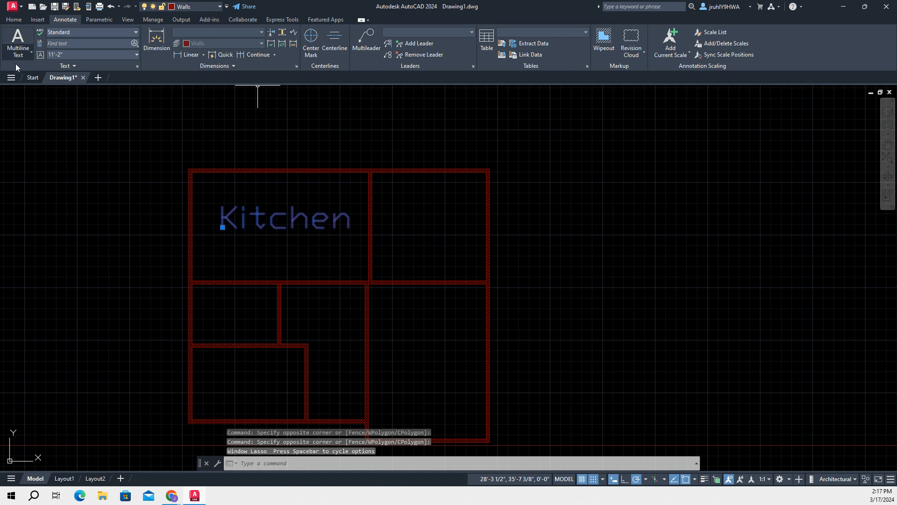
{"action": "key", "text": "Escape"}
{"action": "key", "text": "Escape"}
{"action": "key", "text": "Escape"}
{"action": "left_click", "coordinate": [107, 205]}
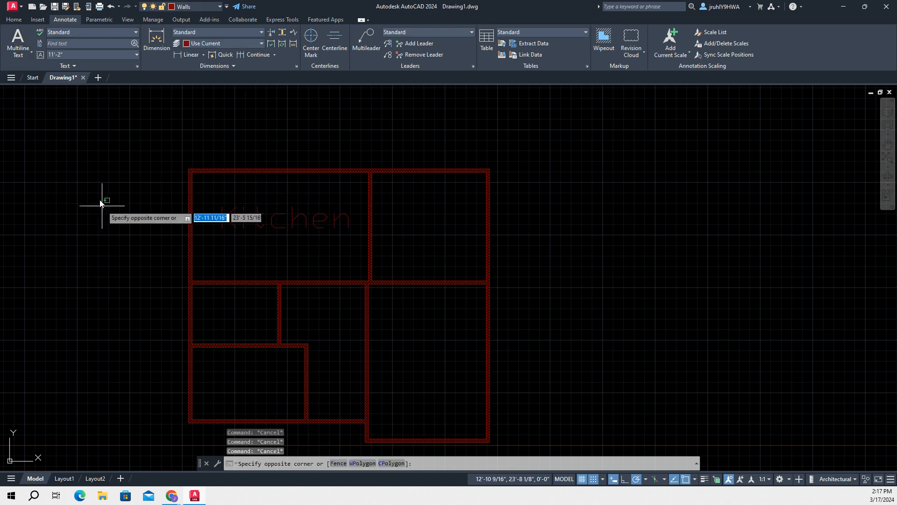
{"action": "key", "text": "Escape"}
Delete the oversized Kitchen label from the upper-left room
{"action": "left_click", "coordinate": [13, 20]}
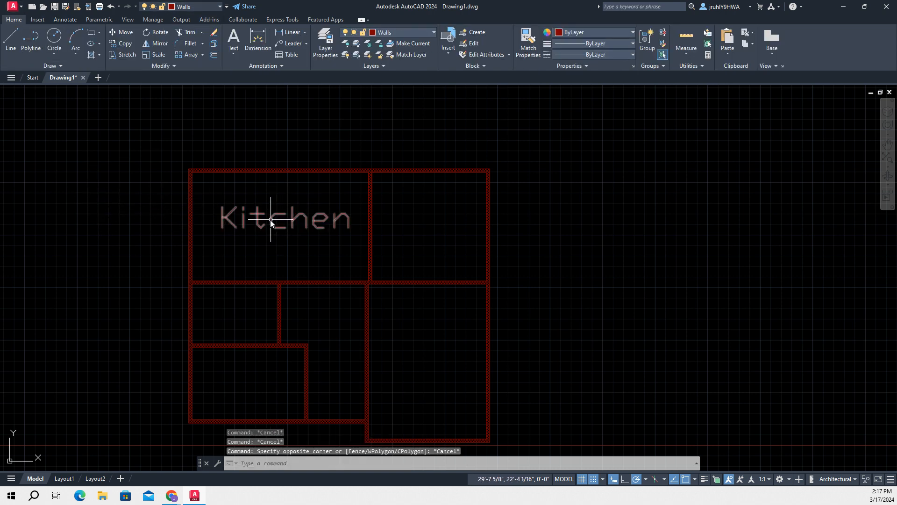
{"action": "left_click", "coordinate": [271, 220]}
{"action": "key", "text": "Delete"}
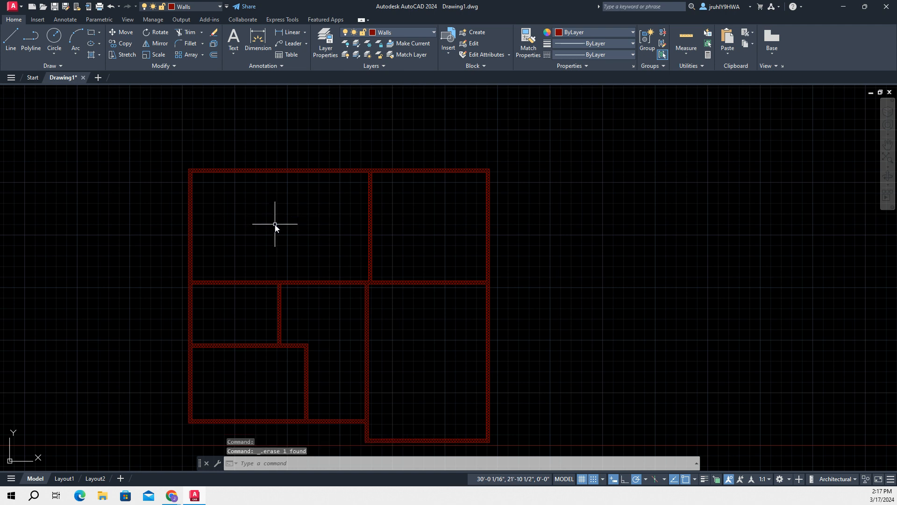
Place a single-line text label reading Kitchen in the upper-left room, 1' high with the default rotation of 0
{"action": "left_click", "coordinate": [235, 221]}
{"action": "type", "text": "t"}
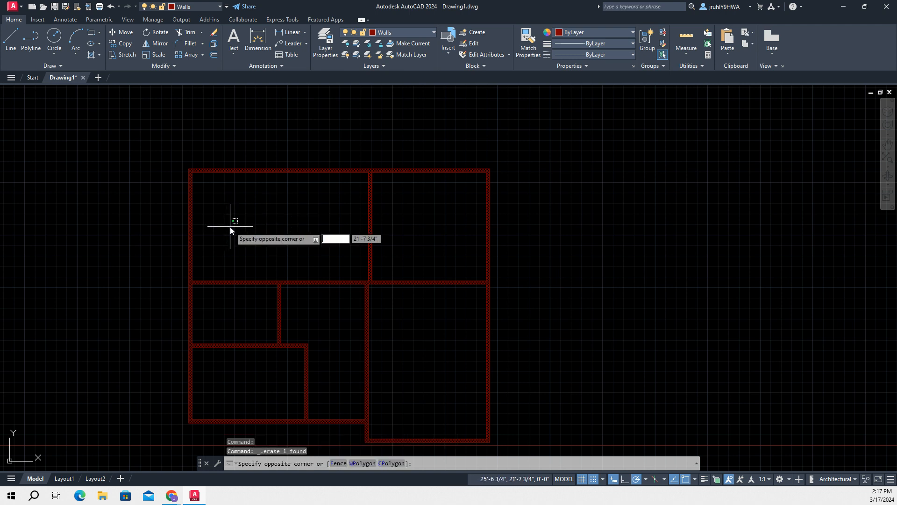
{"action": "type", "text": "ex"}
{"action": "type", "text": "t"}
{"action": "key", "text": "Return"}
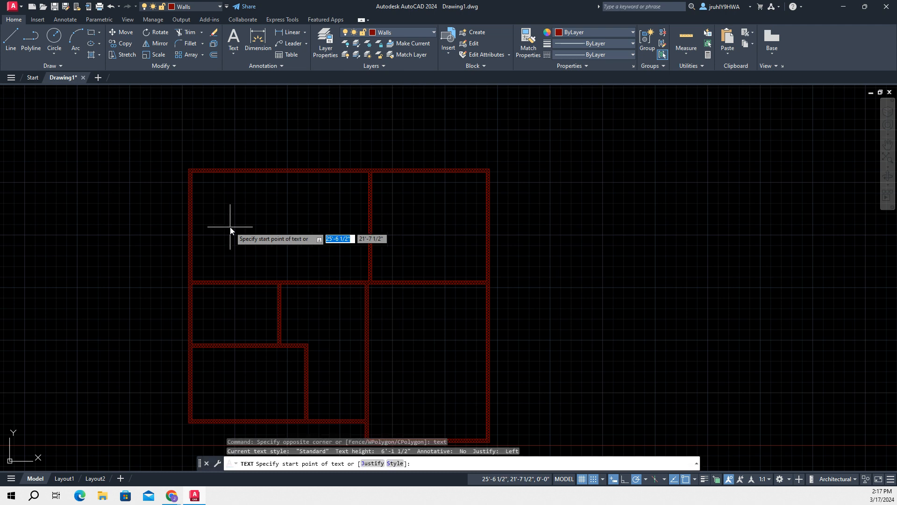
{"action": "left_click", "coordinate": [204, 236]}
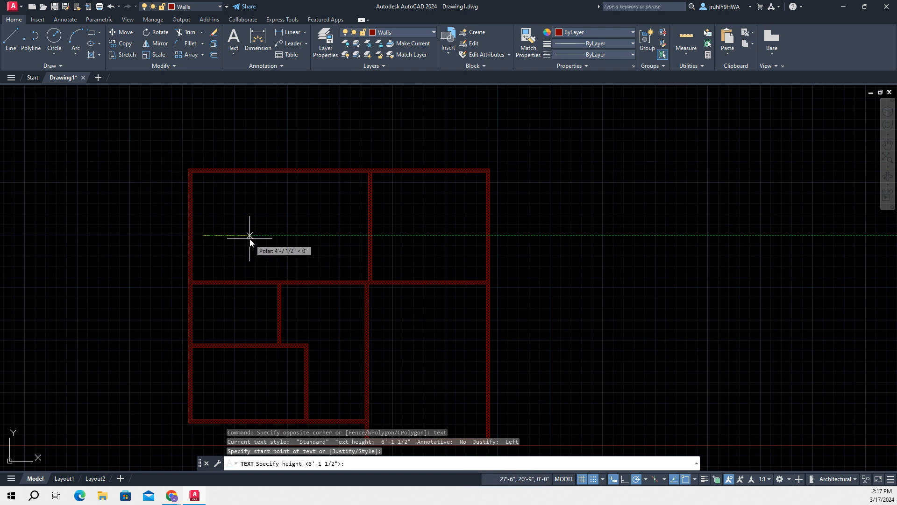
{"action": "type", "text": "1"}
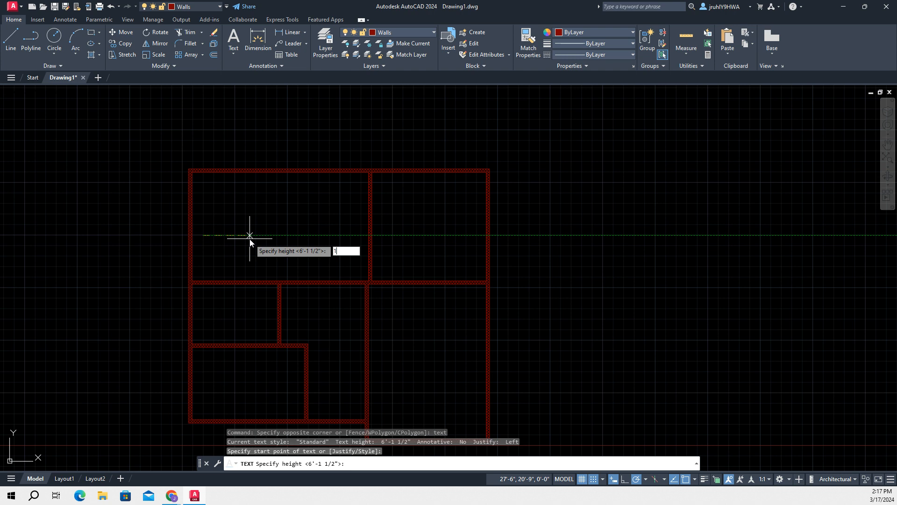
{"action": "key", "text": "Return"}
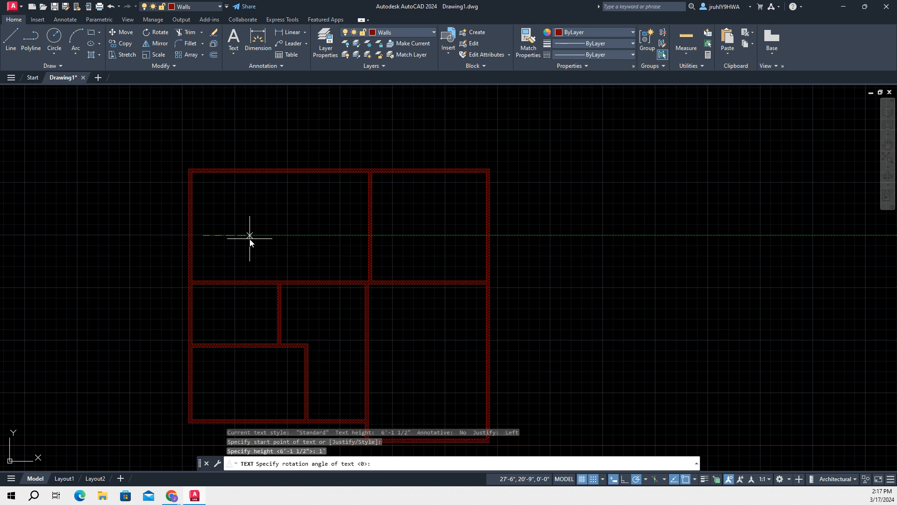
{"action": "key", "text": "Return"}
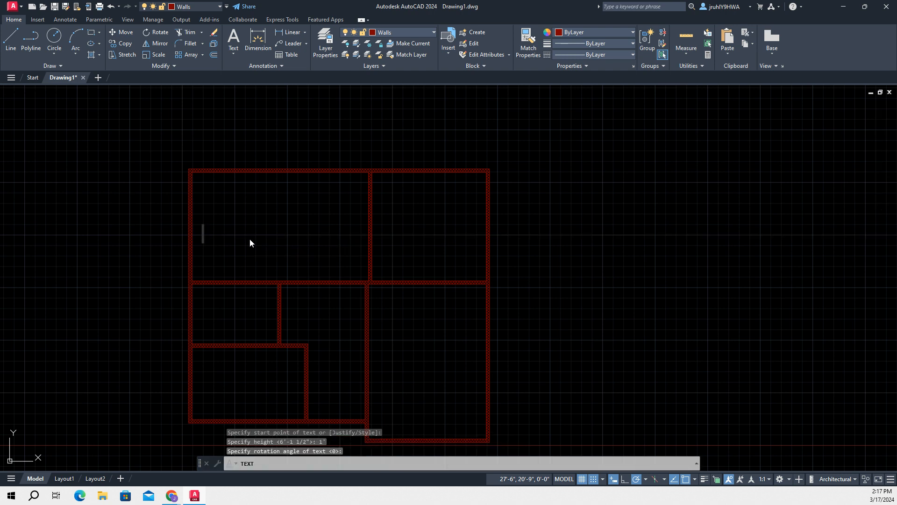
{"action": "type", "text": "Kitc"}
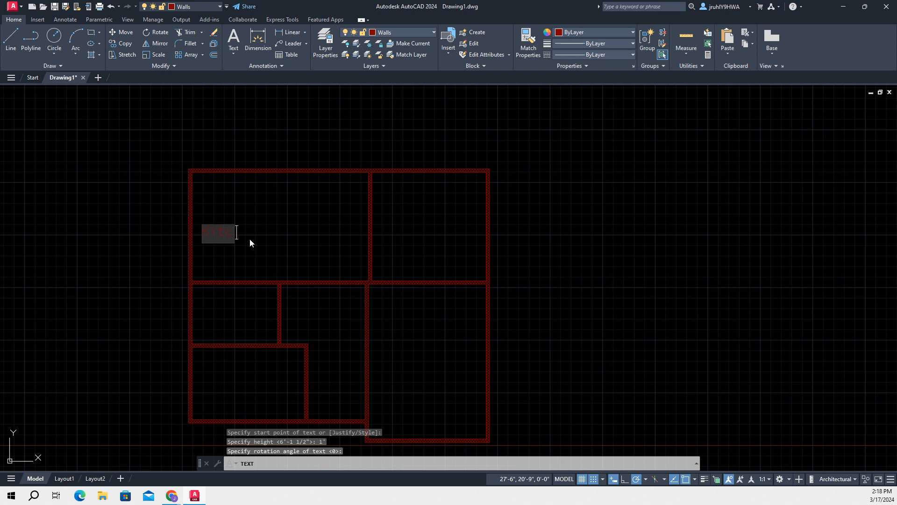
{"action": "type", "text": "hen"}
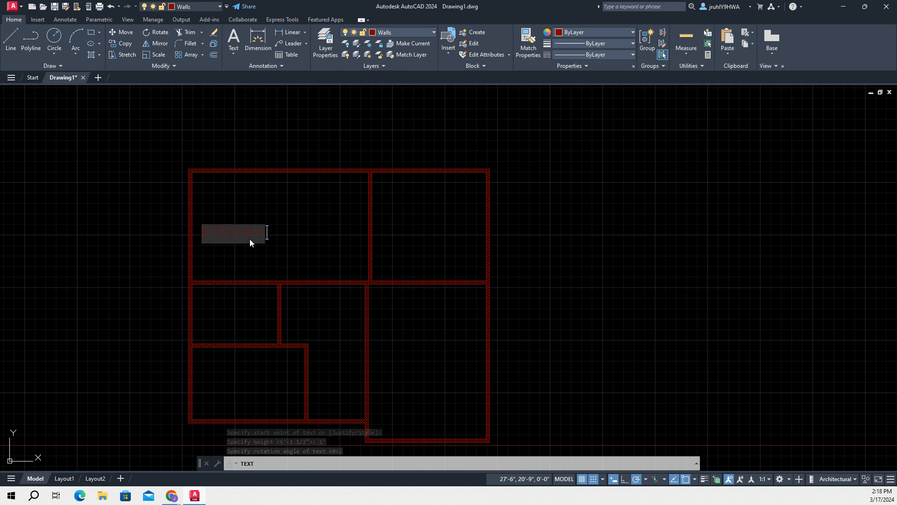
{"action": "left_click", "coordinate": [325, 204]}
{"action": "left_click", "coordinate": [244, 312]}
{"action": "left_click", "coordinate": [299, 227]}
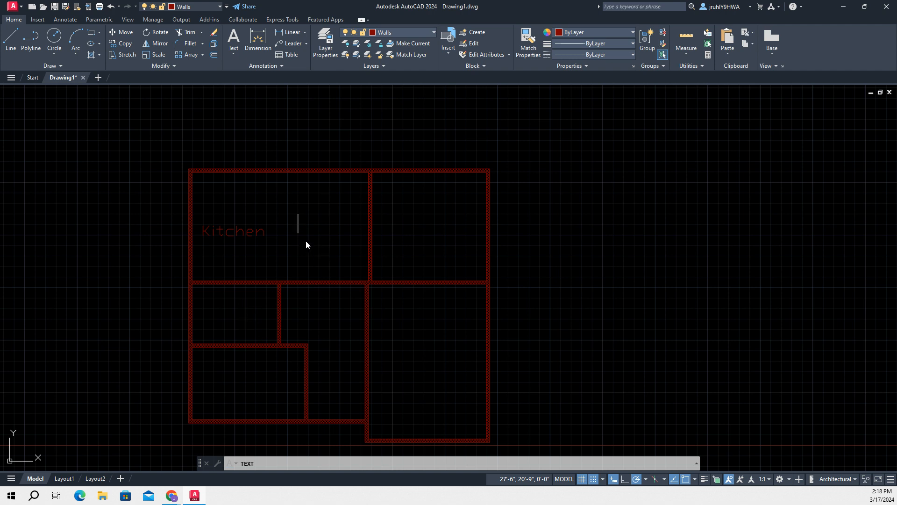
{"action": "key", "text": "Escape"}
Move the Kitchen label to the Dims layer and turn that layer on
{"action": "left_click", "coordinate": [236, 232]}
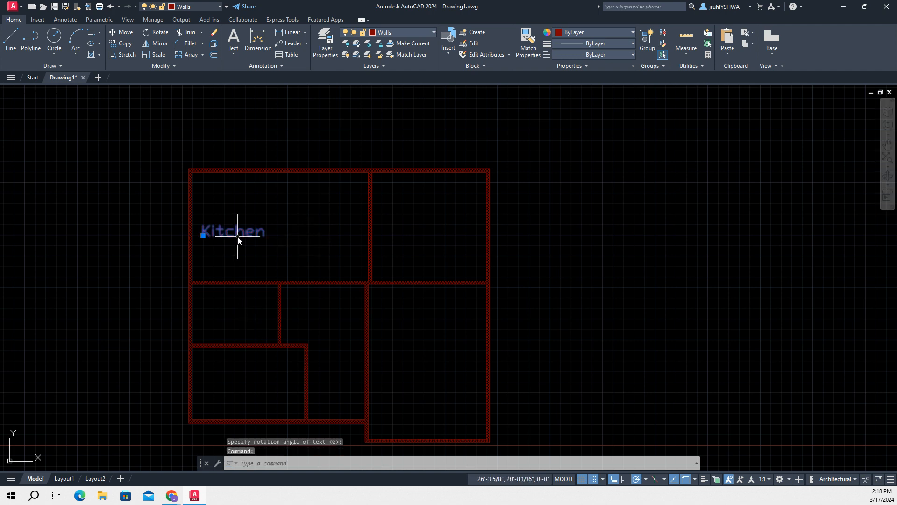
{"action": "left_click", "coordinate": [420, 31]}
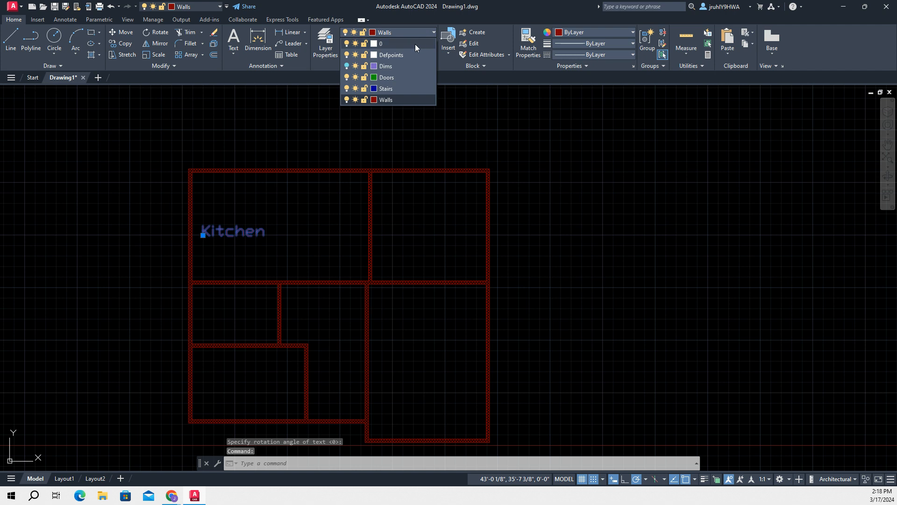
{"action": "left_click", "coordinate": [399, 65]}
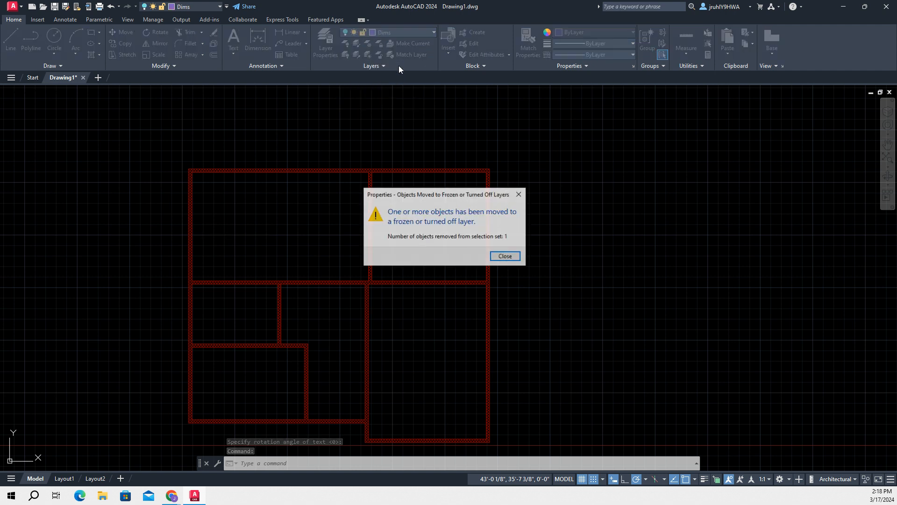
{"action": "left_click", "coordinate": [506, 257]}
{"action": "left_click", "coordinate": [422, 30]}
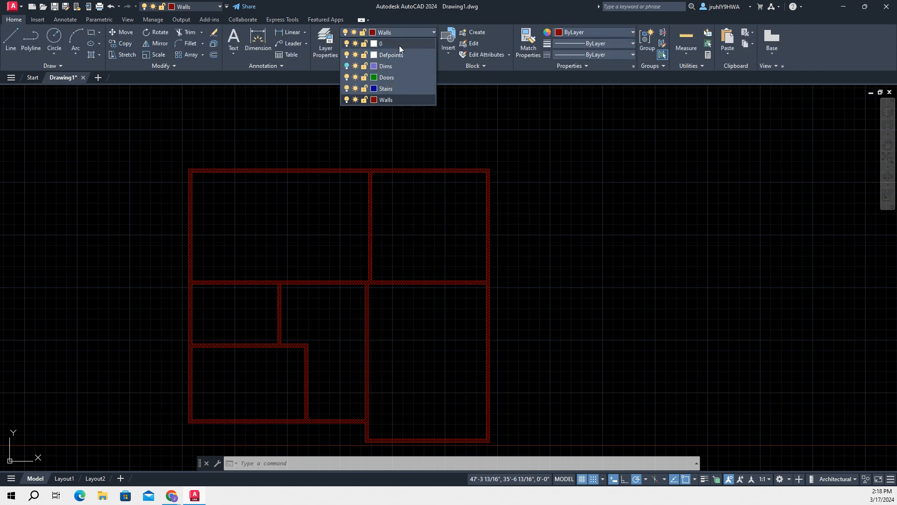
{"action": "left_click", "coordinate": [346, 66]}
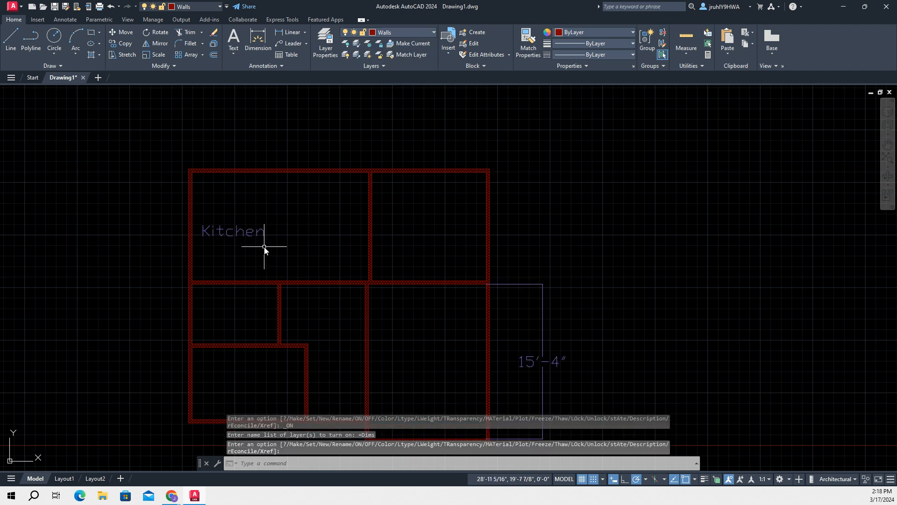
Place a single-line text label reading Dining Room in the upper-right room, with the default 1' height and rotation of 0
{"action": "scroll", "coordinate": [336, 272], "scroll_direction": "down", "scroll_amount": 3}
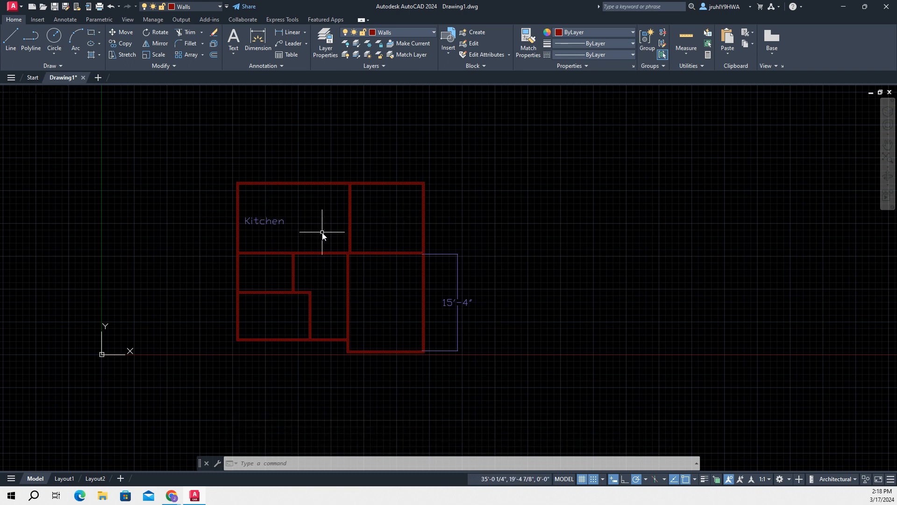
{"action": "type", "text": "tex"}
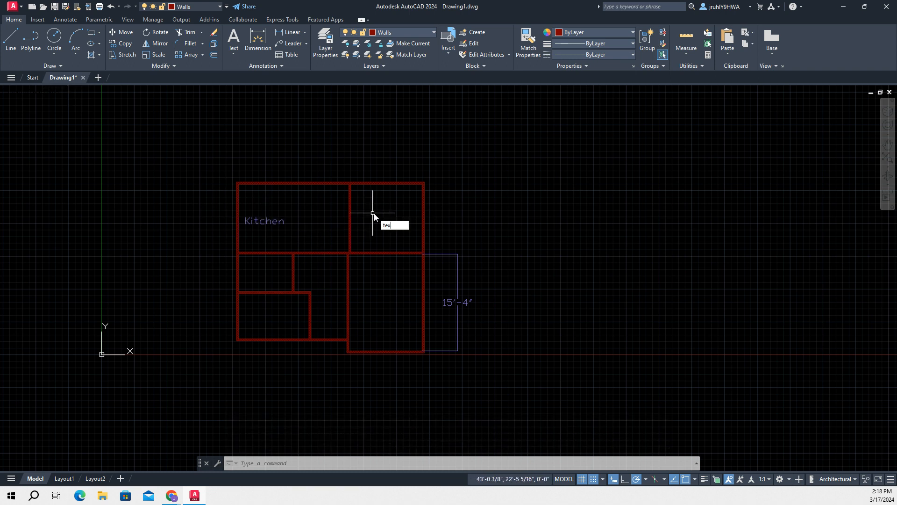
{"action": "type", "text": "t"}
{"action": "key", "text": "Return"}
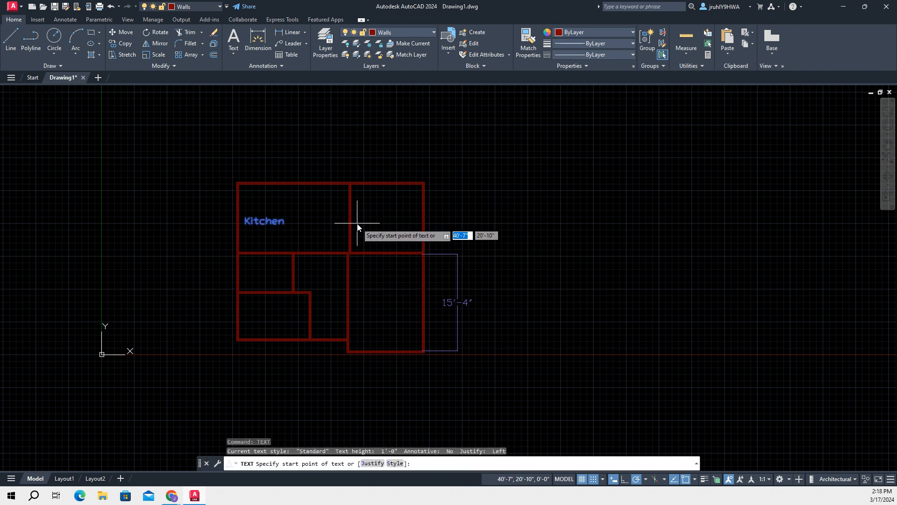
{"action": "left_click", "coordinate": [357, 228]}
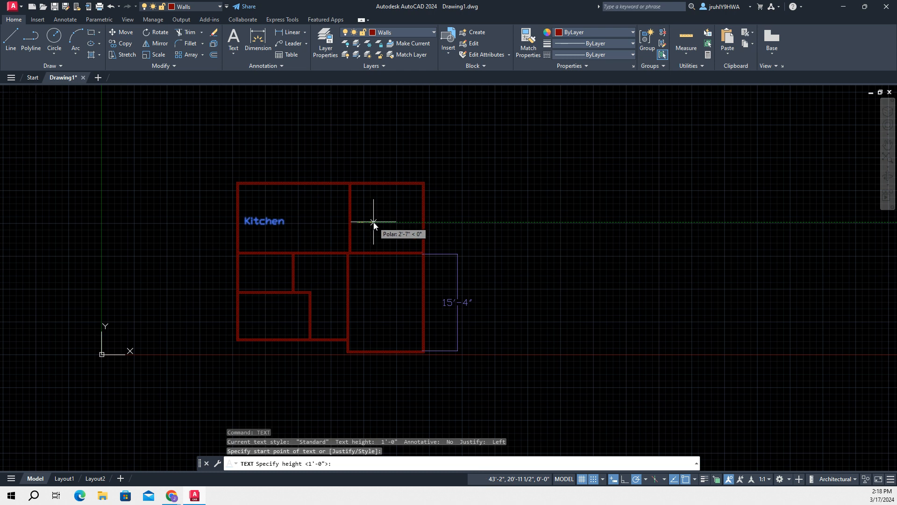
{"action": "key", "text": "Return"}
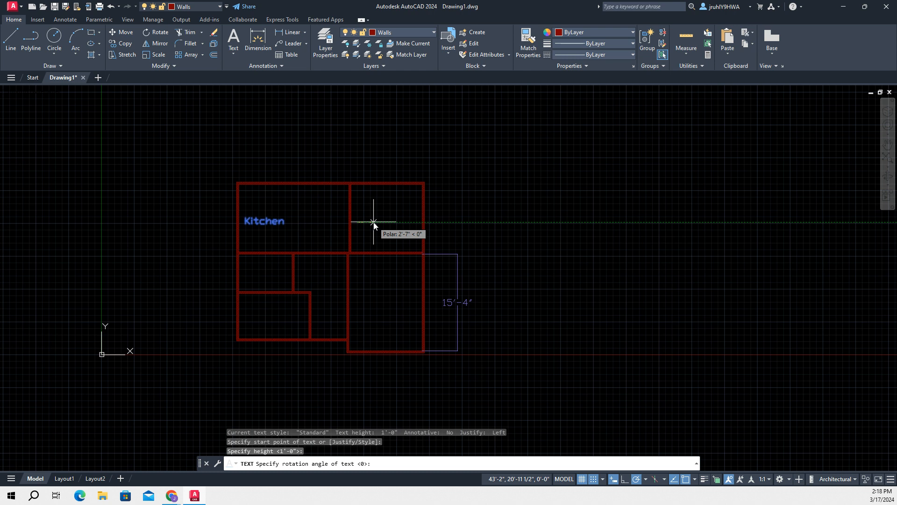
{"action": "key", "text": "Return"}
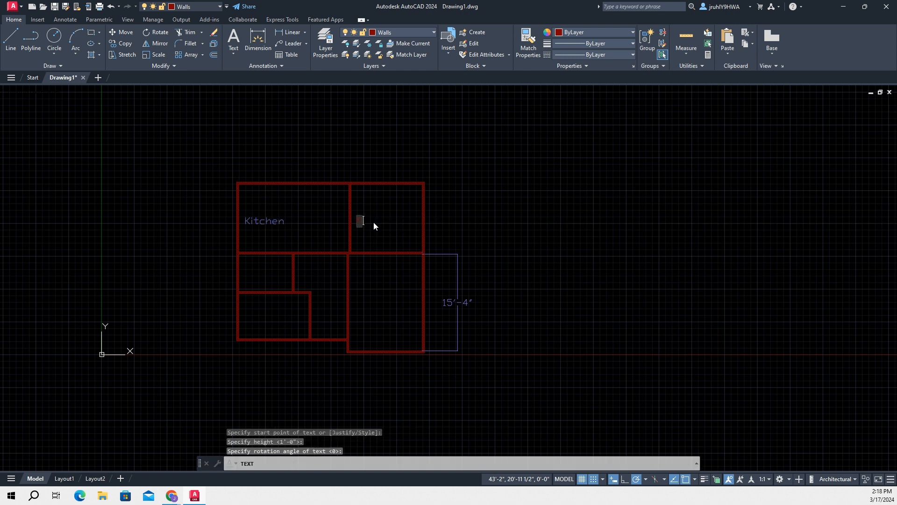
{"action": "type", "text": "Dini"}
{"action": "key", "text": "BackSpace"}
{"action": "type", "text": "ing Room"}
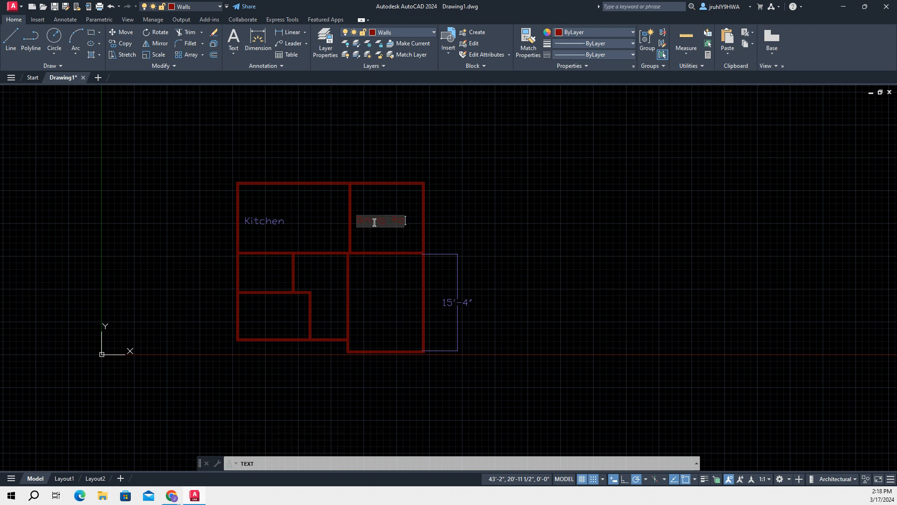
Add the labels Living Room in the lower-right room, Study in the lower-left room and Utility in the small room above it
{"action": "left_click", "coordinate": [392, 275]}
{"action": "type", "text": "Living Room"}
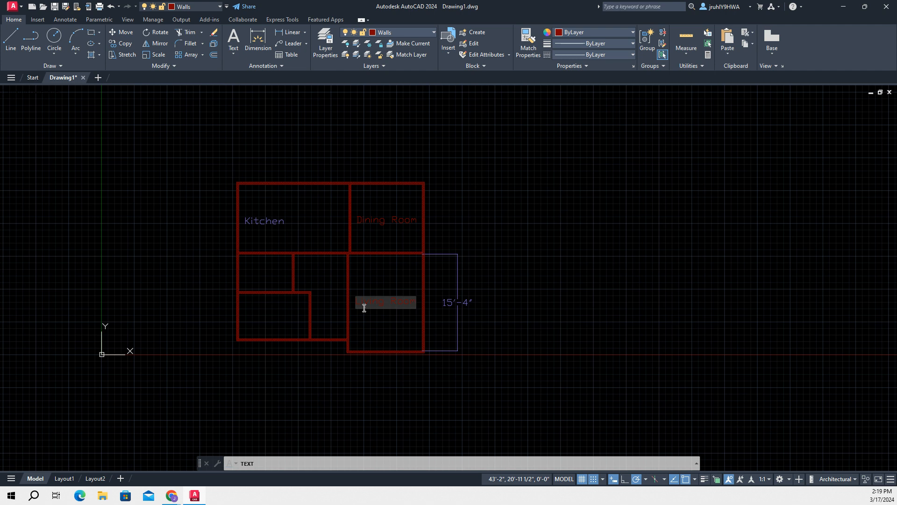
{"action": "left_click", "coordinate": [247, 311]}
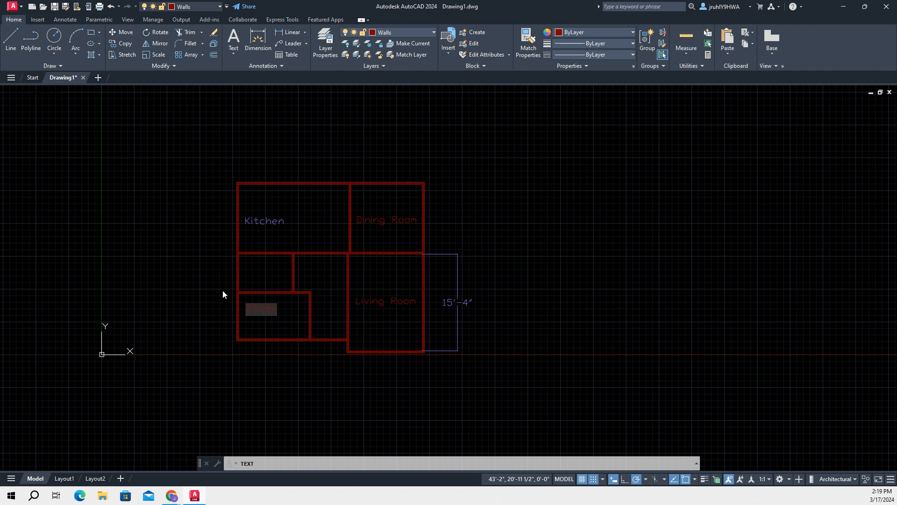
{"action": "left_click", "coordinate": [243, 270]}
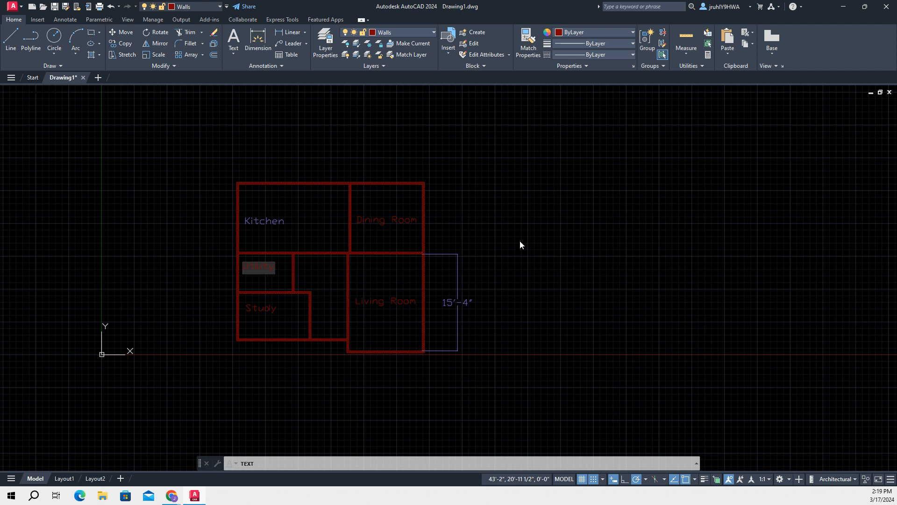
{"action": "key", "text": "Escape"}
{"action": "left_click", "coordinate": [429, 294]}
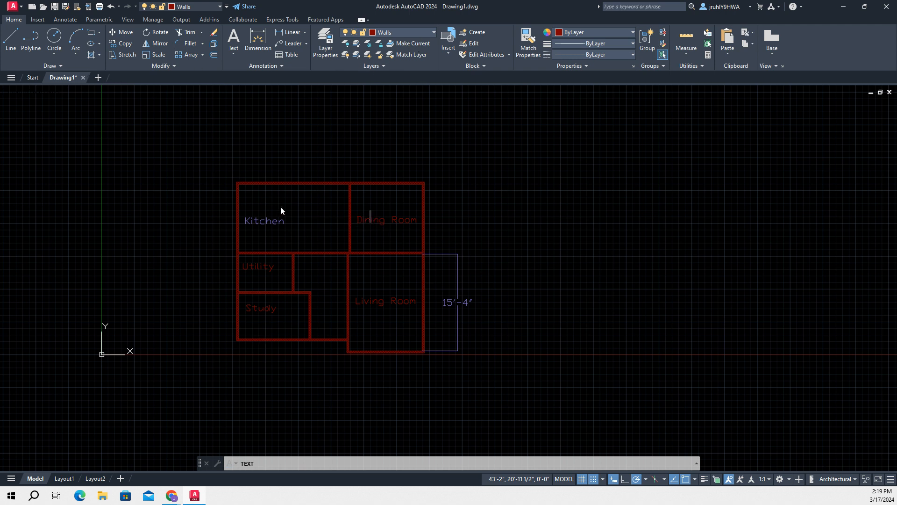
{"action": "key", "text": "Escape"}
Move the Dining Room and Living Room labels to the Dims layer
{"action": "left_click", "coordinate": [371, 220]}
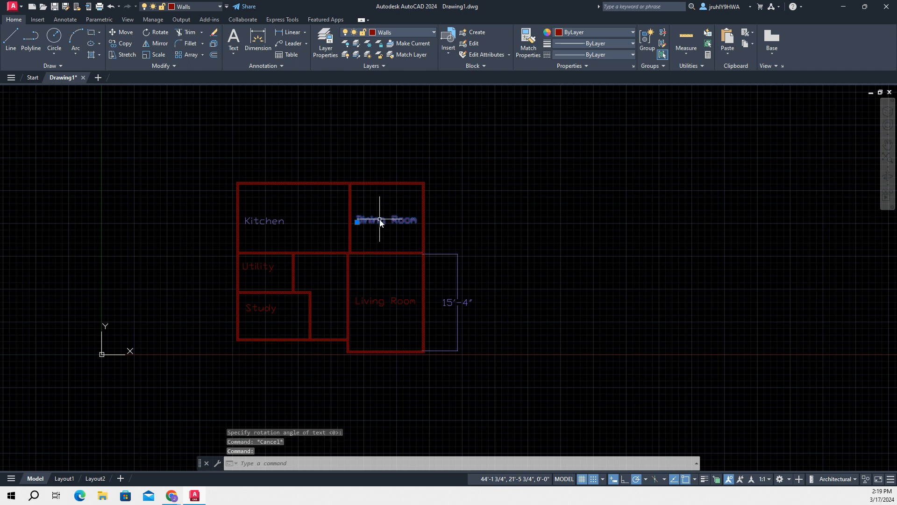
{"action": "left_click", "coordinate": [375, 301]}
{"action": "left_click", "coordinate": [263, 268]}
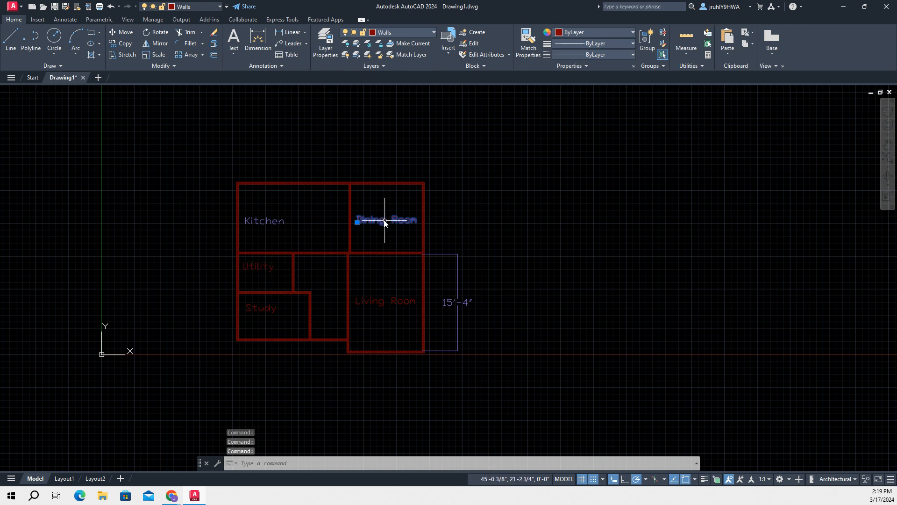
{"action": "left_click", "coordinate": [420, 32]}
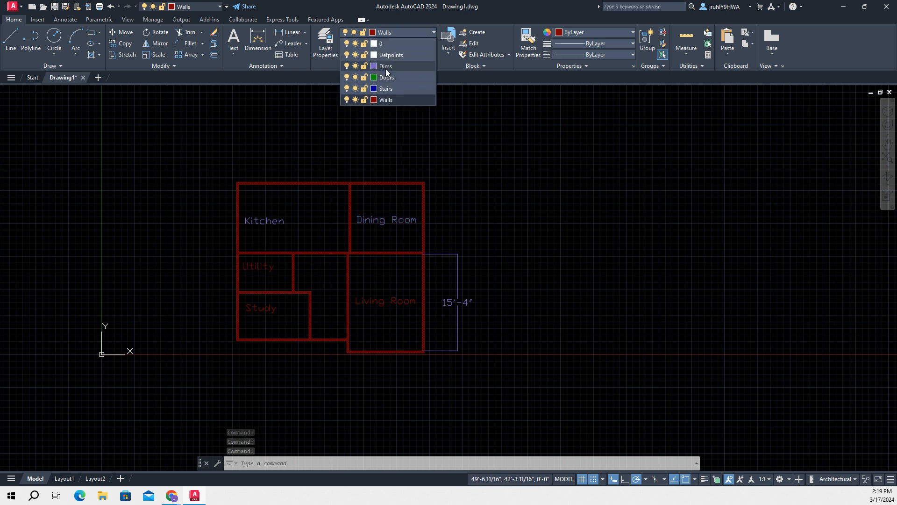
{"action": "left_click", "coordinate": [386, 68]}
{"action": "left_click", "coordinate": [376, 219]}
{"action": "left_click", "coordinate": [367, 302]}
{"action": "left_click", "coordinate": [403, 33]}
{"action": "left_click", "coordinate": [383, 69]}
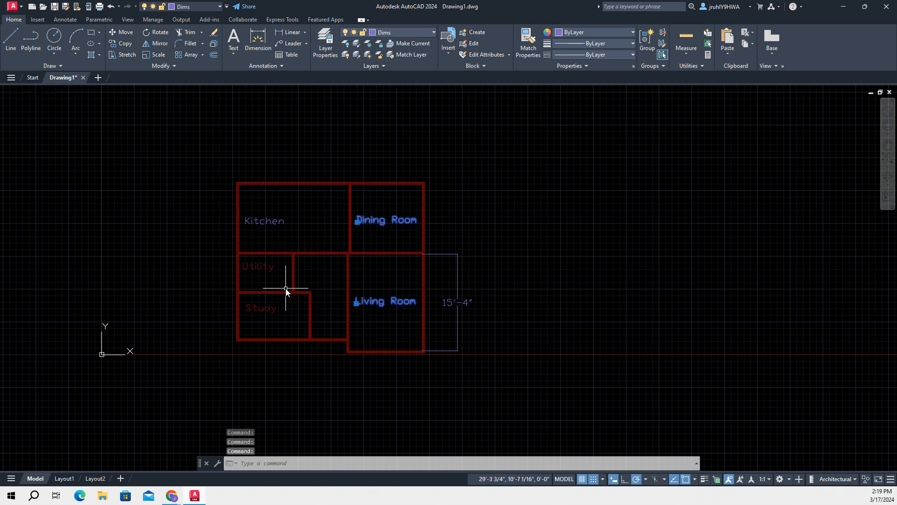
Move the Study and Utility labels to the Dims layer
{"action": "left_click", "coordinate": [270, 307]}
{"action": "left_click", "coordinate": [389, 32]}
{"action": "left_click", "coordinate": [387, 68]}
{"action": "left_click", "coordinate": [256, 265]}
{"action": "left_click", "coordinate": [393, 31]}
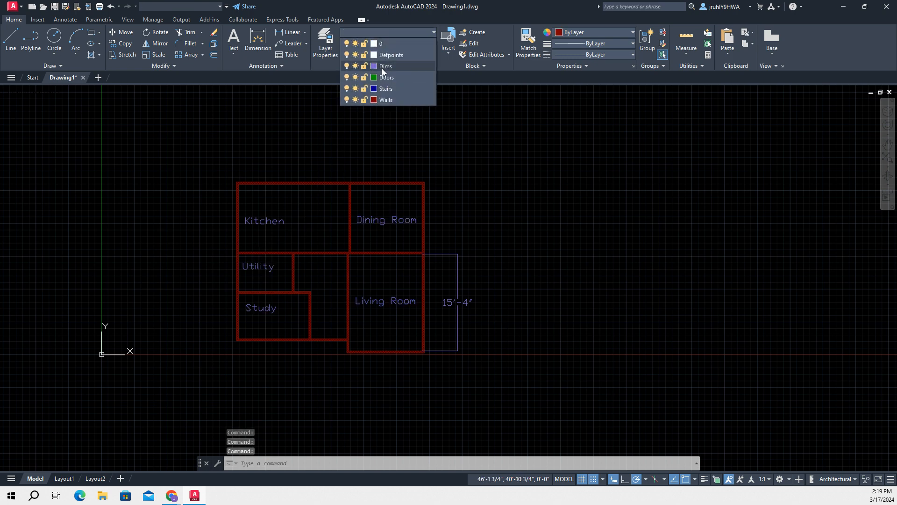
{"action": "left_click", "coordinate": [382, 68]}
{"action": "left_click", "coordinate": [529, 212]}
{"action": "key", "text": "Escape"}
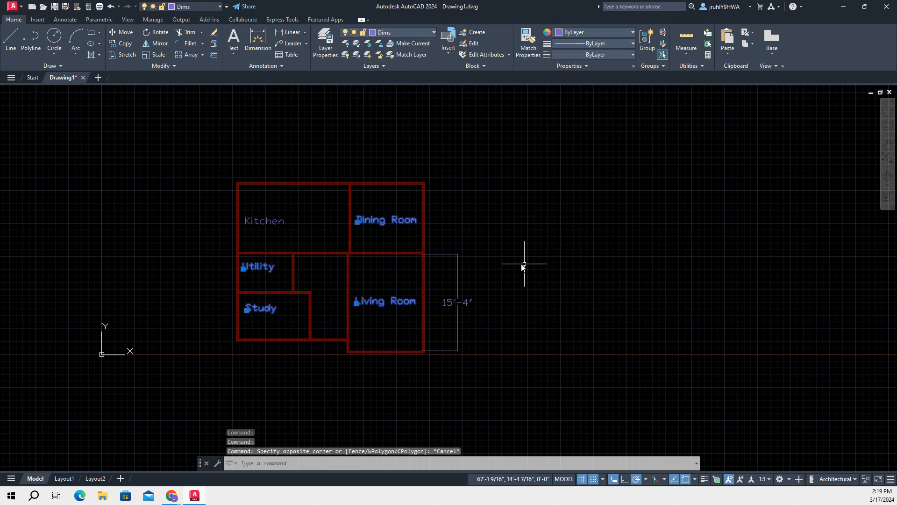
{"action": "scroll", "coordinate": [531, 260], "scroll_direction": "down", "scroll_amount": 4}
{"action": "scroll", "coordinate": [515, 250], "scroll_direction": "up", "scroll_amount": 2}
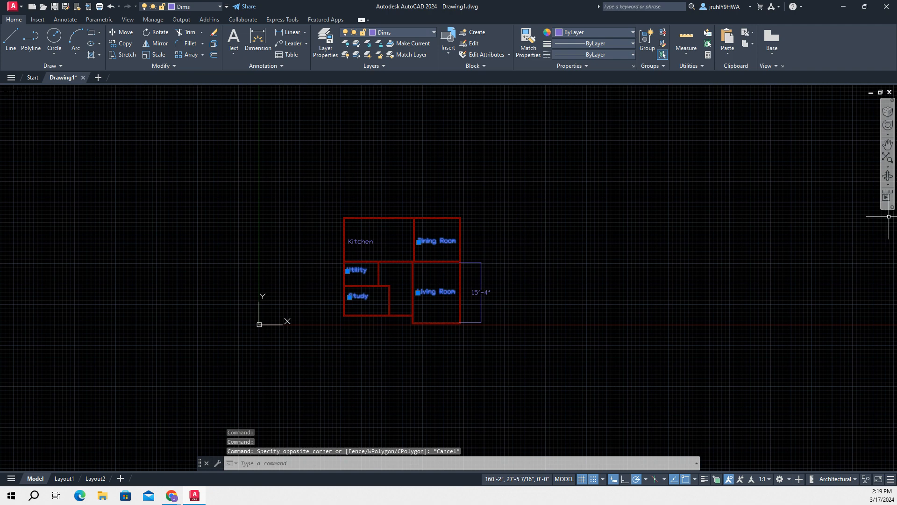